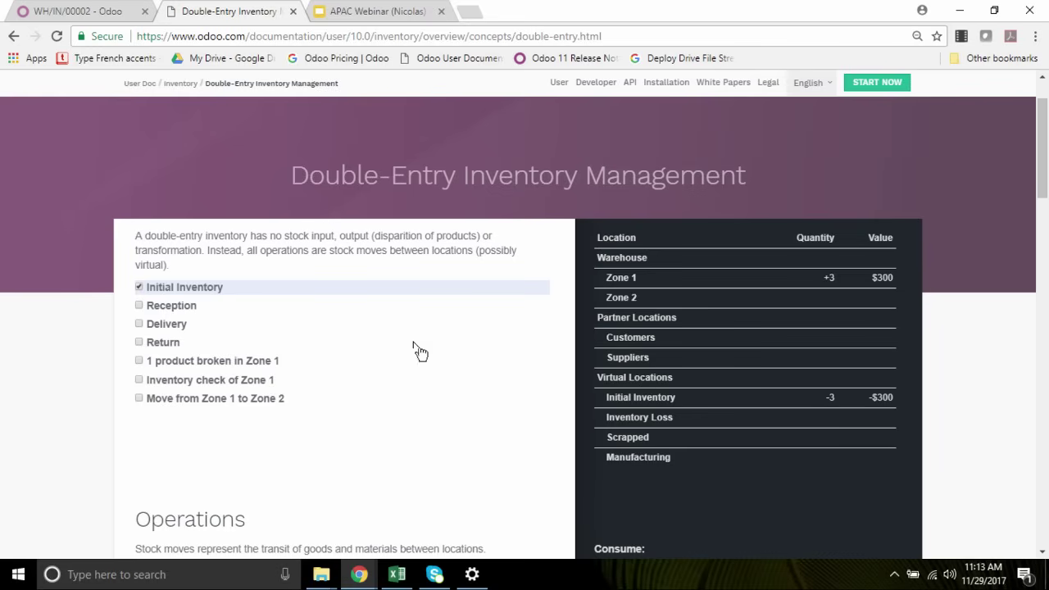
# Simulate Reception and Delivery in the double-entry inventory example, then leave only Move from Zone 1 to Zone 2 selected.
pyautogui.click(140, 306)
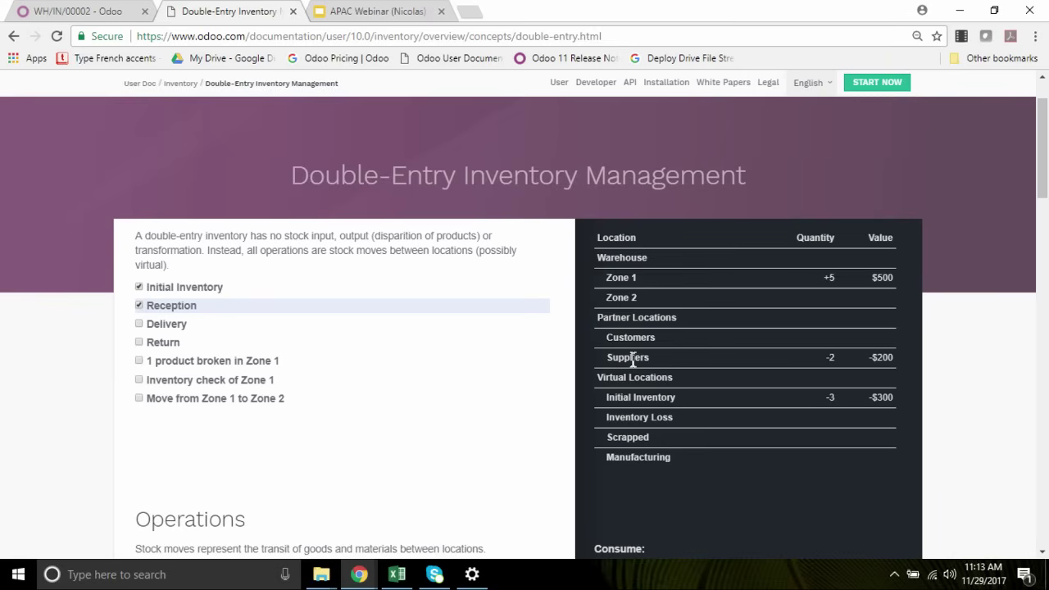
pyautogui.click(140, 325)
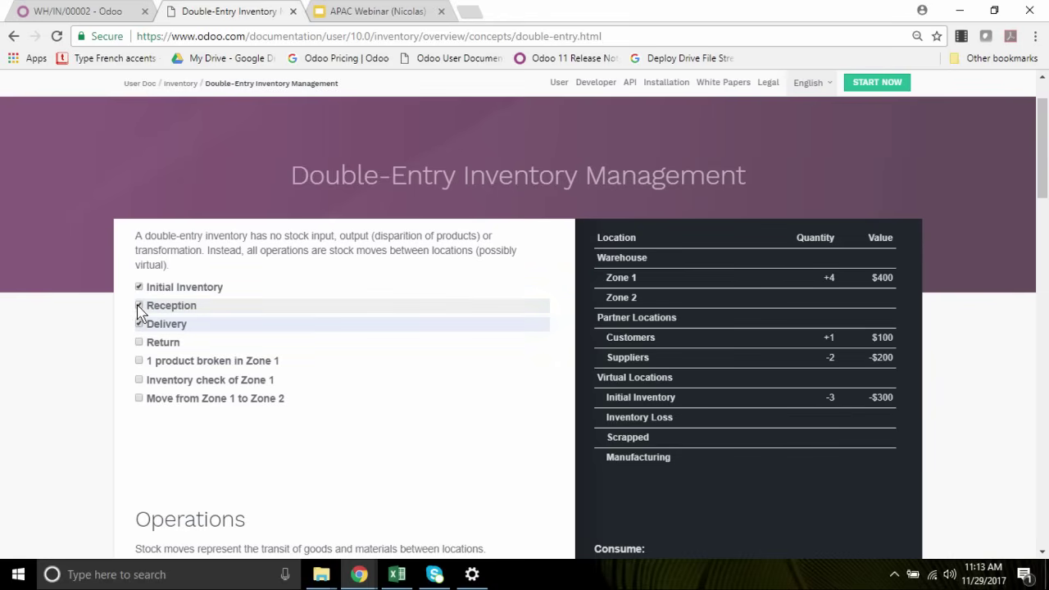
pyautogui.click(139, 308)
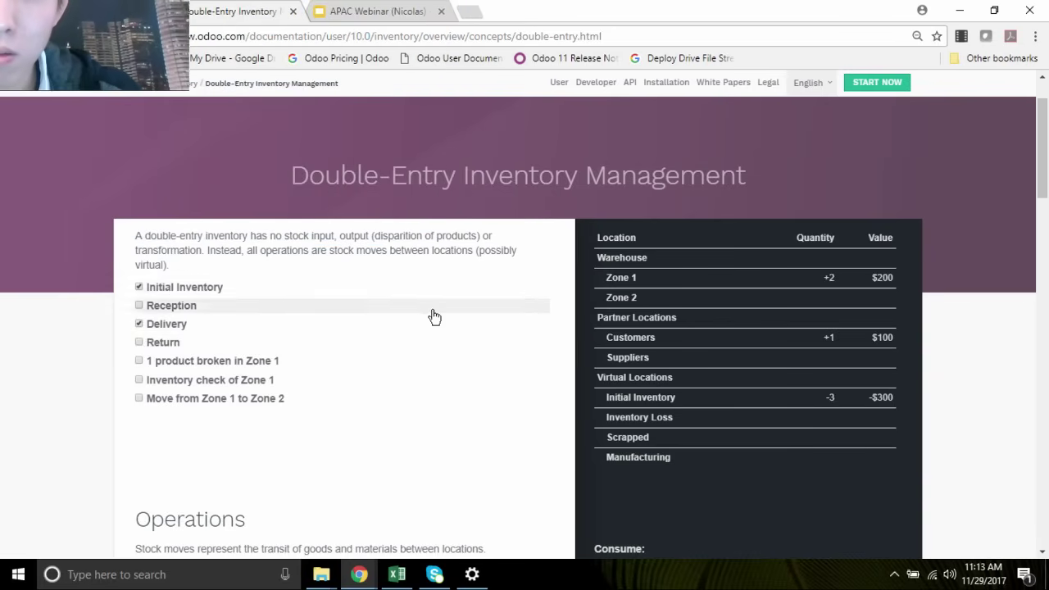
pyautogui.click(140, 398)
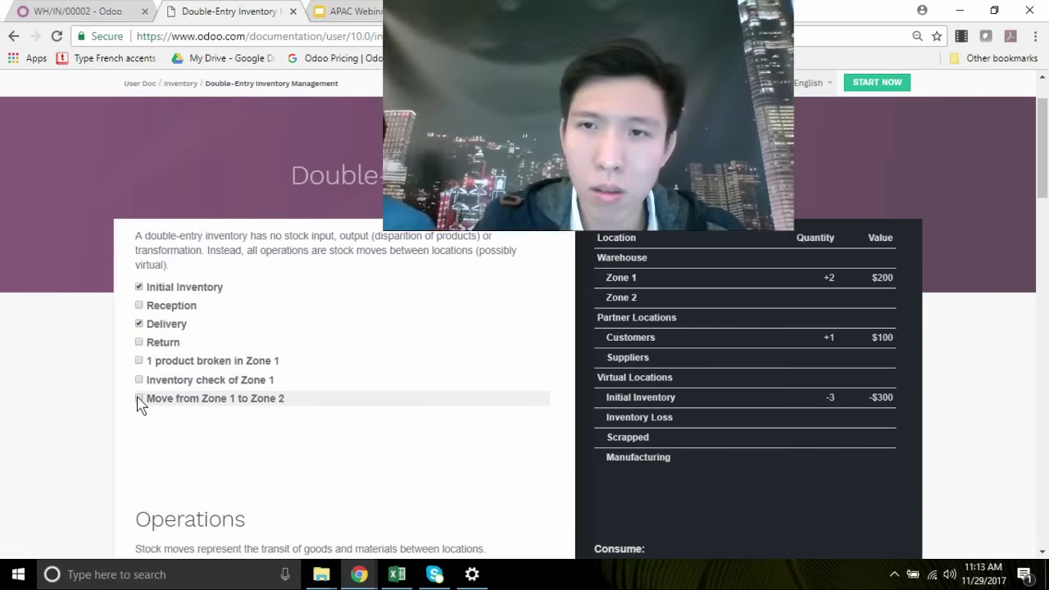
pyautogui.click(139, 285)
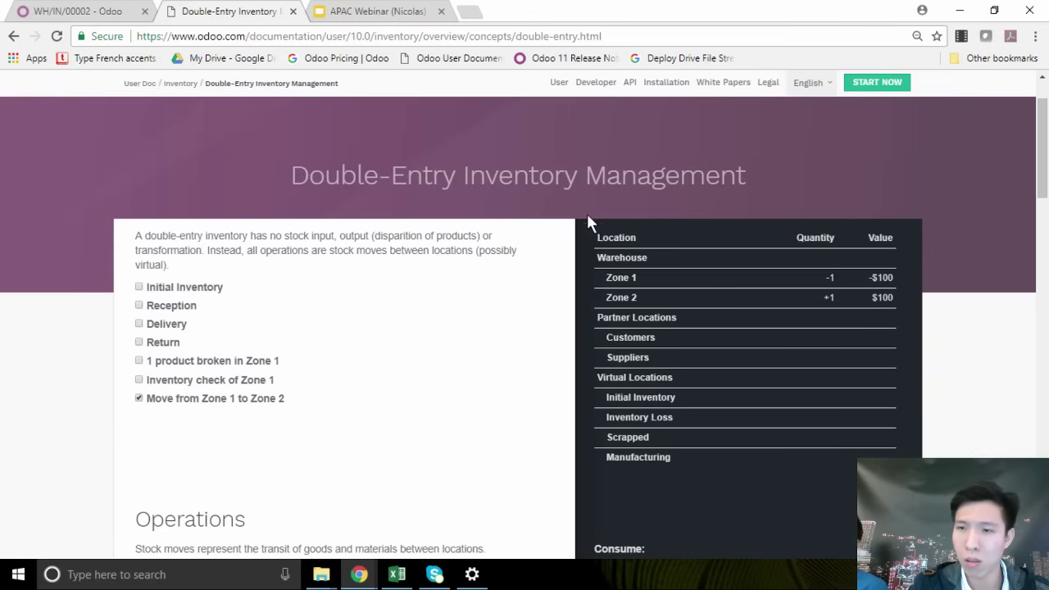
# Switch to the Odoo database and open the Inventory application's settings.
pyautogui.click(92, 18)
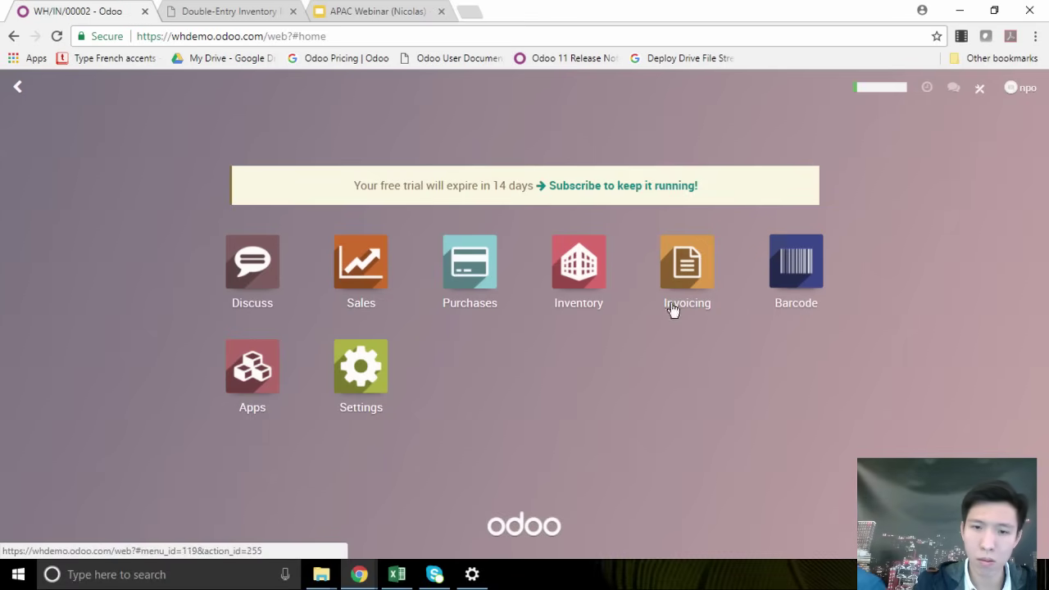
pyautogui.click(594, 295)
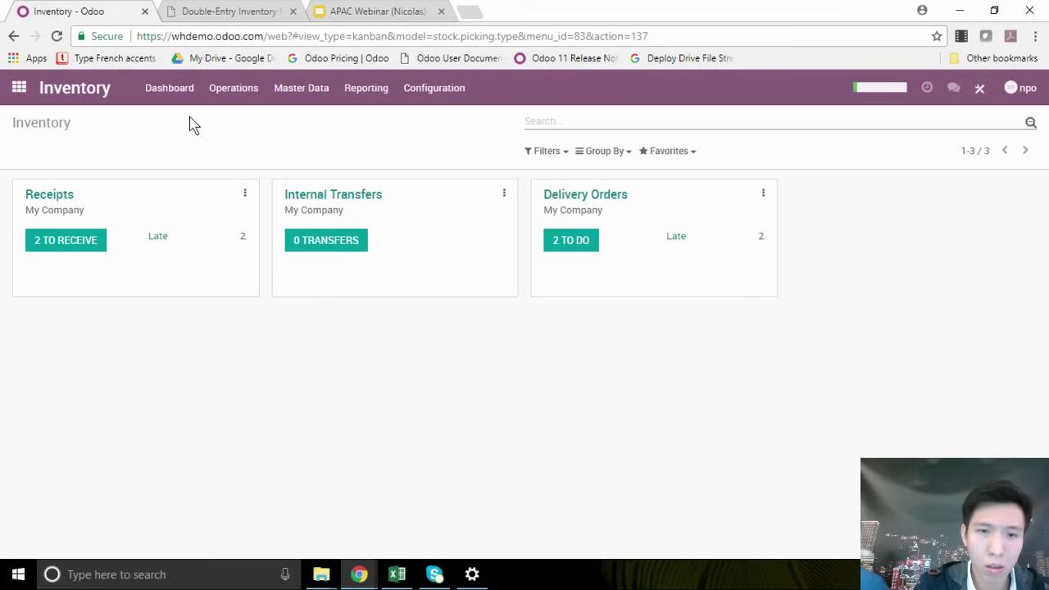
pyautogui.click(227, 95)
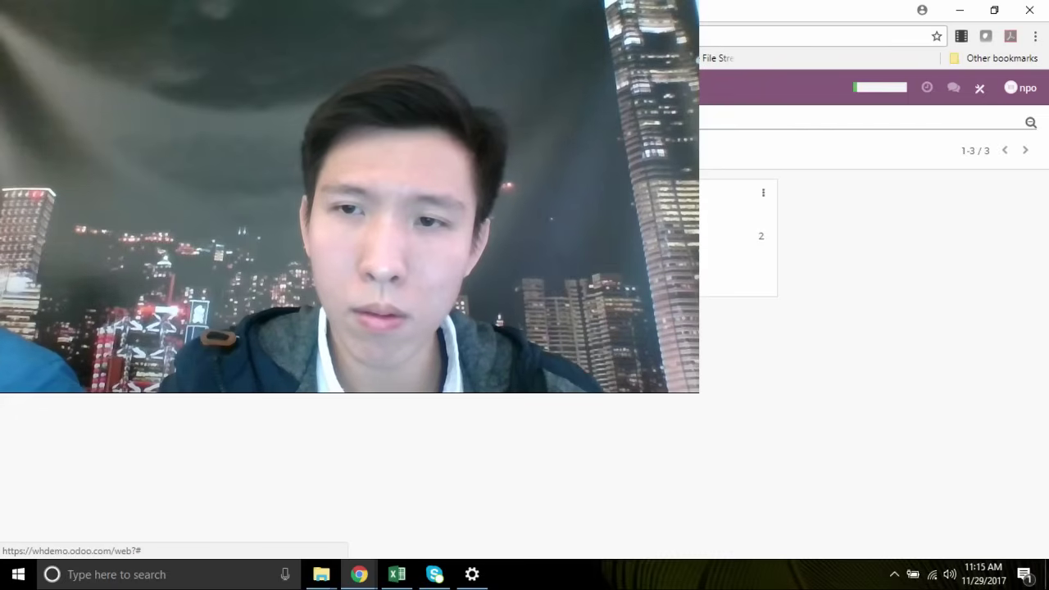
pyautogui.click(302, 89)
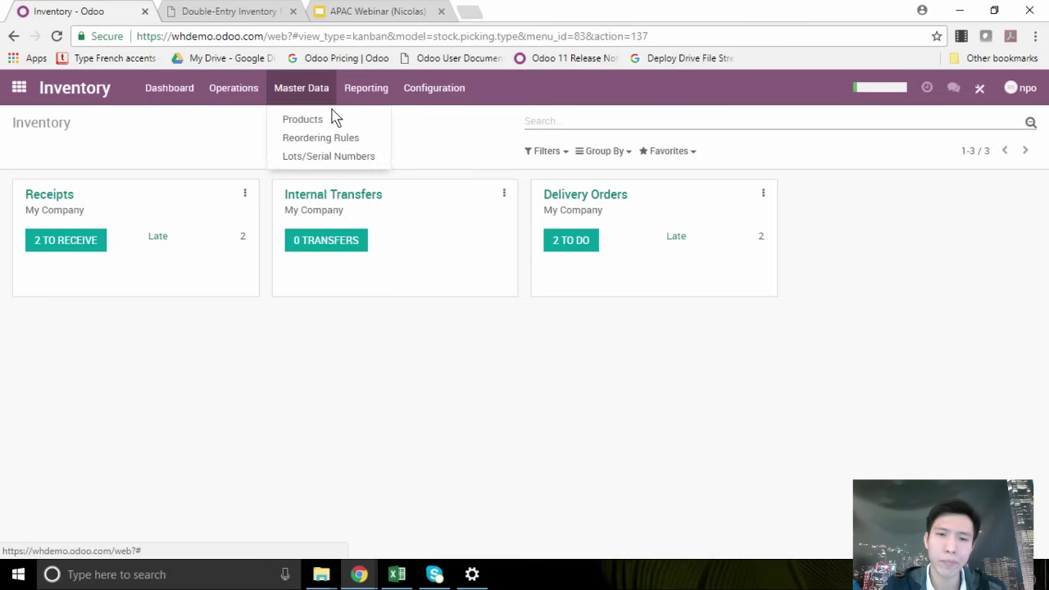
pyautogui.click(372, 102)
pyautogui.moveTo(434, 94)
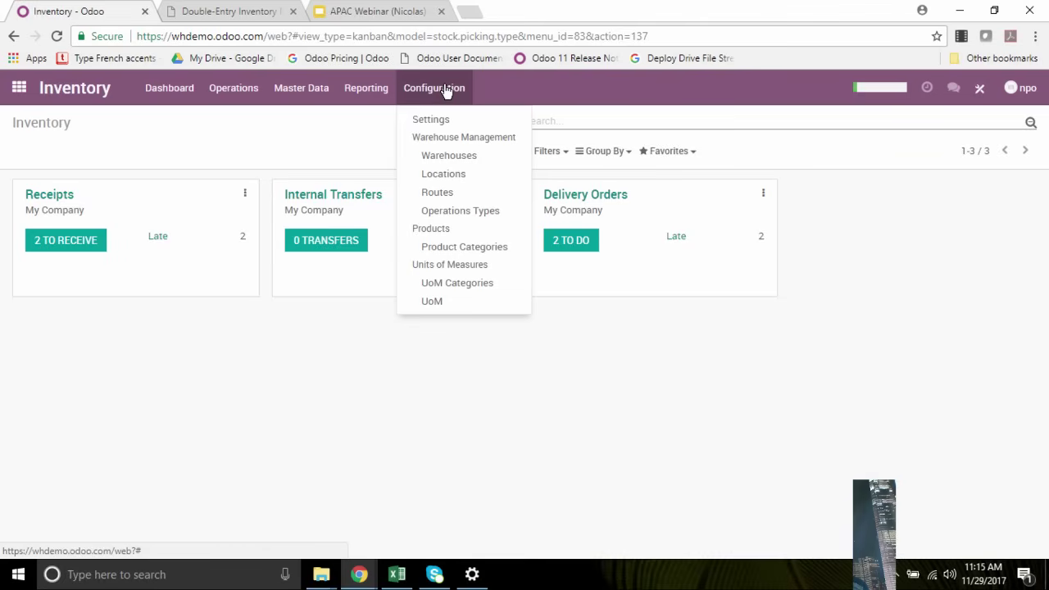
pyautogui.click(432, 120)
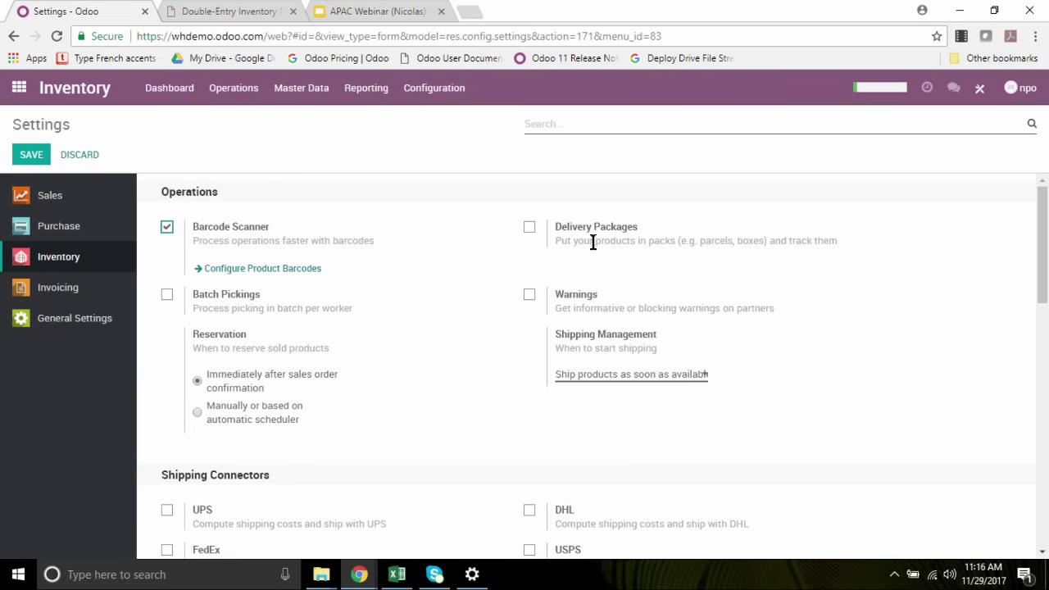
# Review the Inventory settings for operations, shipping connectors, products, traceability, costing and warehouse.
pyautogui.scroll(-2, 414, 377)
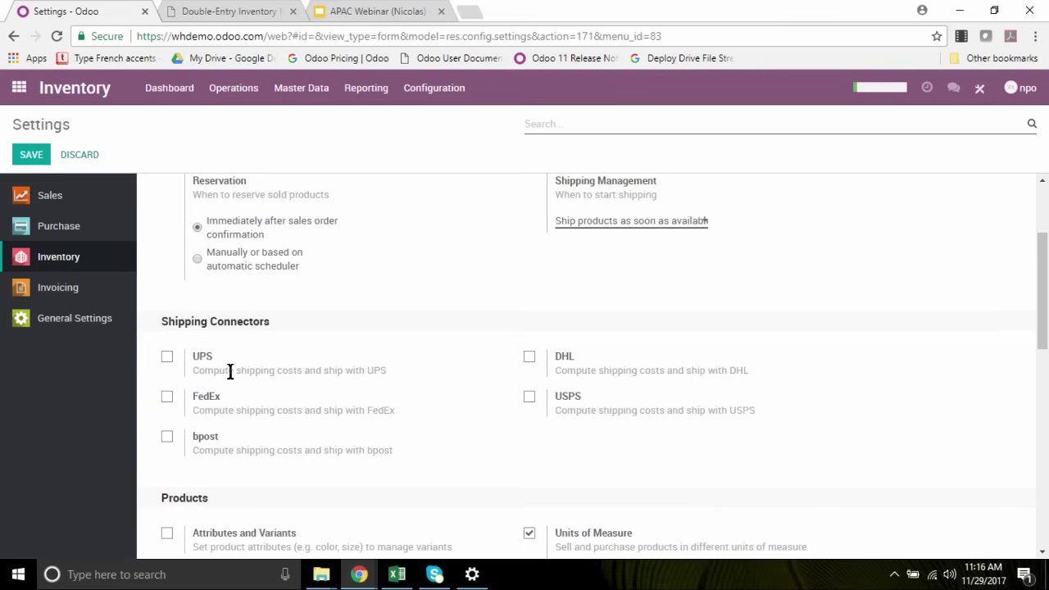
pyautogui.scroll(-5, 422, 367)
pyautogui.scroll(2, 408, 368)
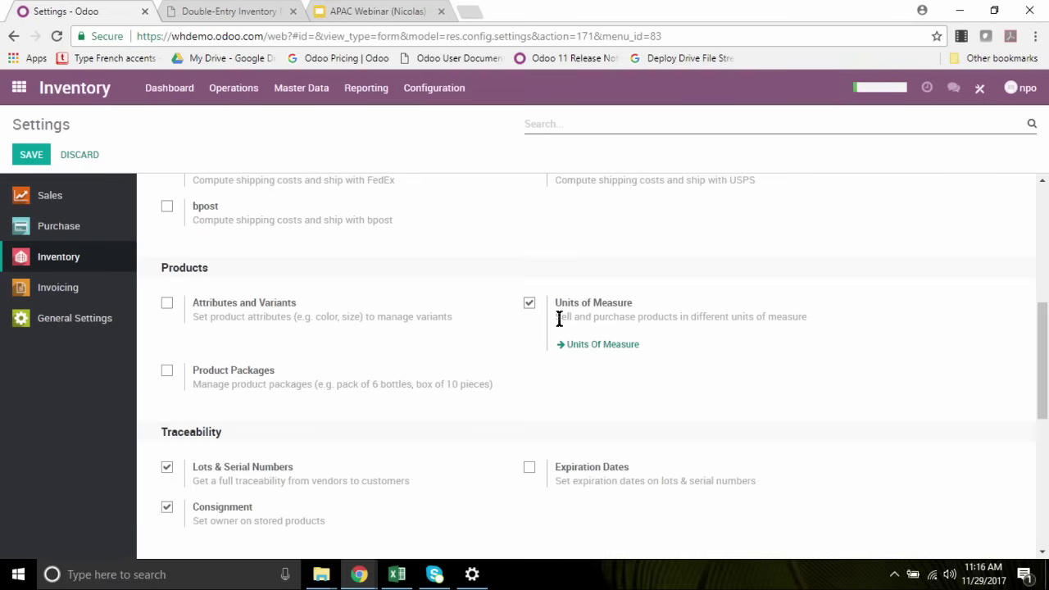
pyautogui.scroll(-2, 359, 368)
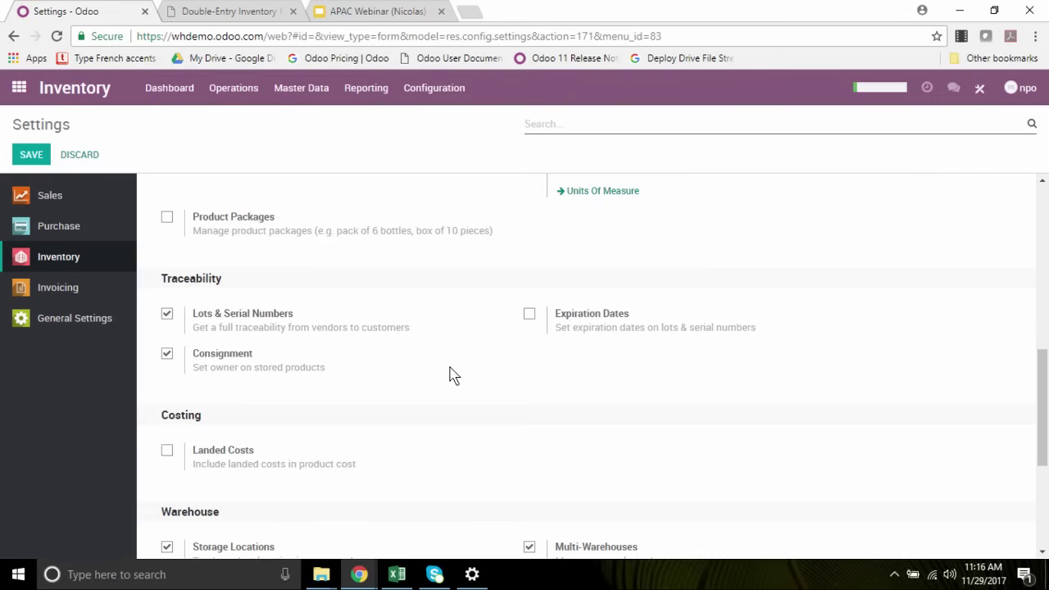
pyautogui.scroll(-2, 453, 374)
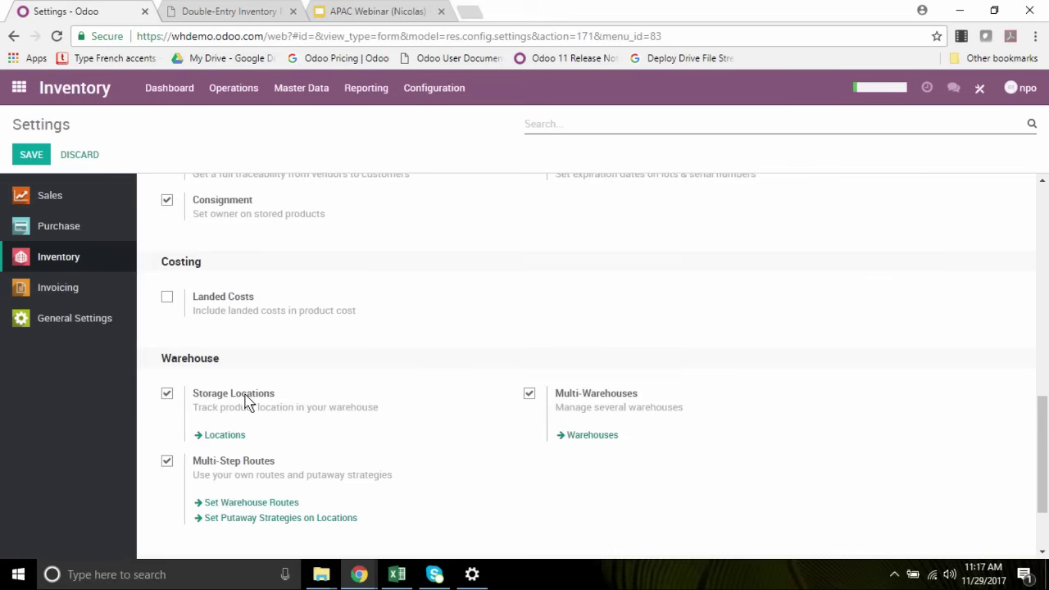
pyautogui.moveTo(245, 402)
pyautogui.moveTo(389, 319)
pyautogui.moveTo(287, 516)
pyautogui.moveTo(361, 438)
# Open the My Company warehouse for editing, review its incoming and outgoing shipment options, and return to the warehouse list.
pyautogui.click(431, 92)
pyautogui.click(449, 158)
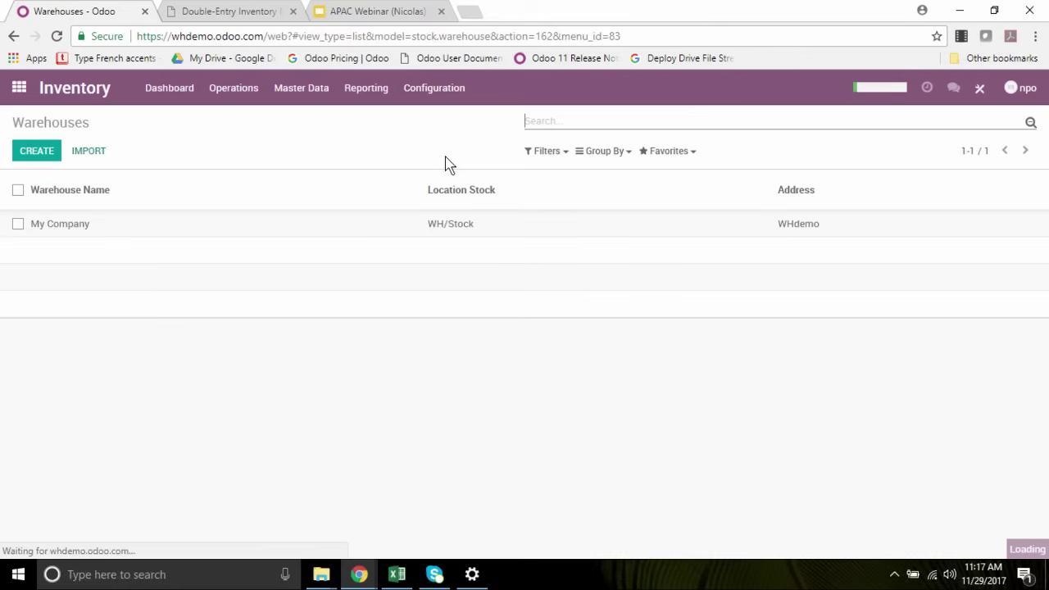
pyautogui.click(94, 224)
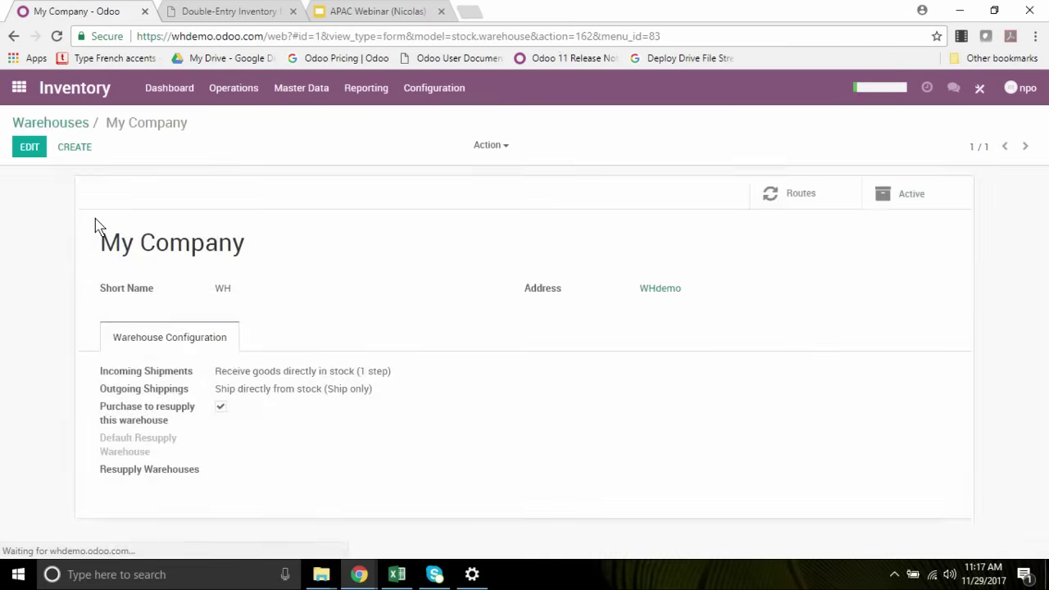
pyautogui.click(27, 152)
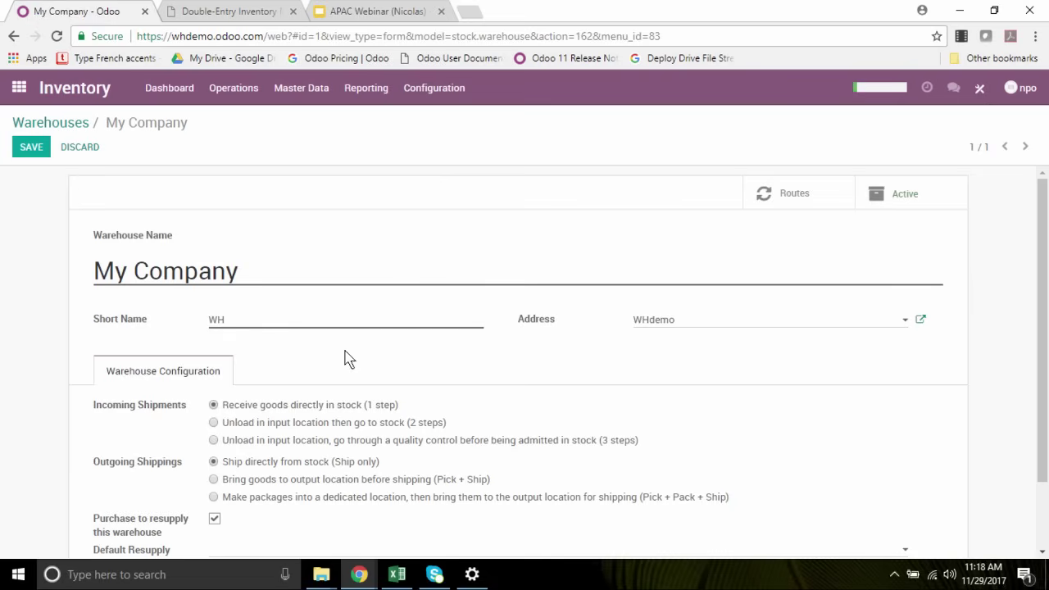
pyautogui.scroll(-1, 336, 358)
pyautogui.scroll(1, 336, 358)
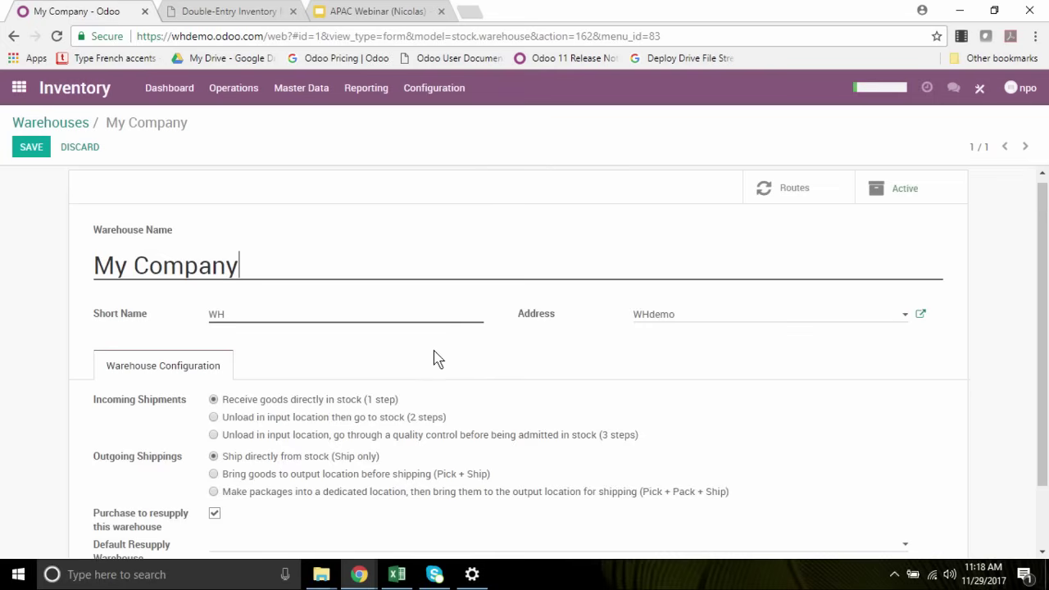
pyautogui.scroll(-1, 435, 352)
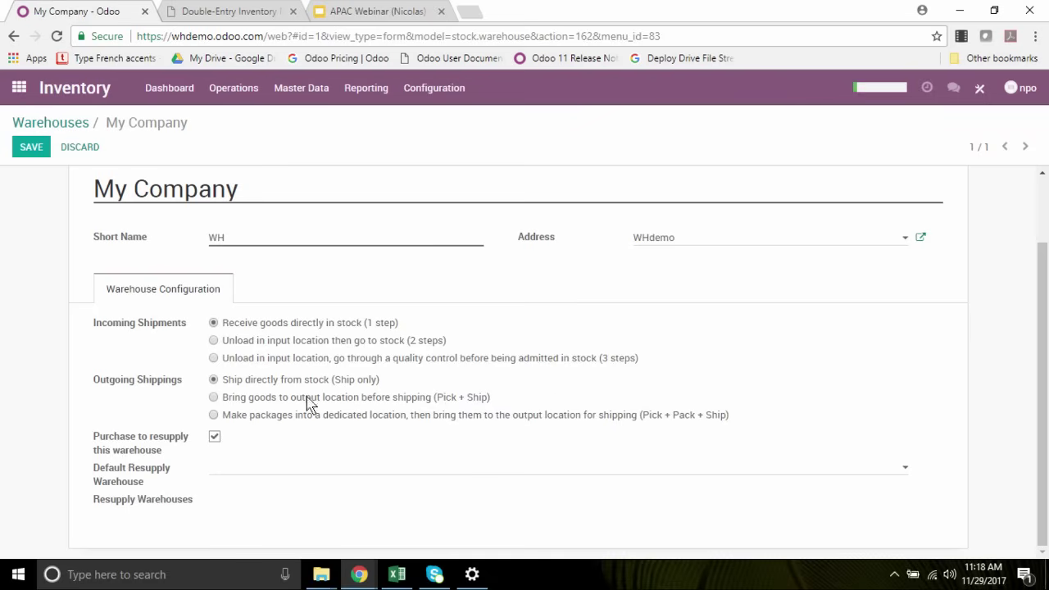
pyautogui.scroll(2, 457, 396)
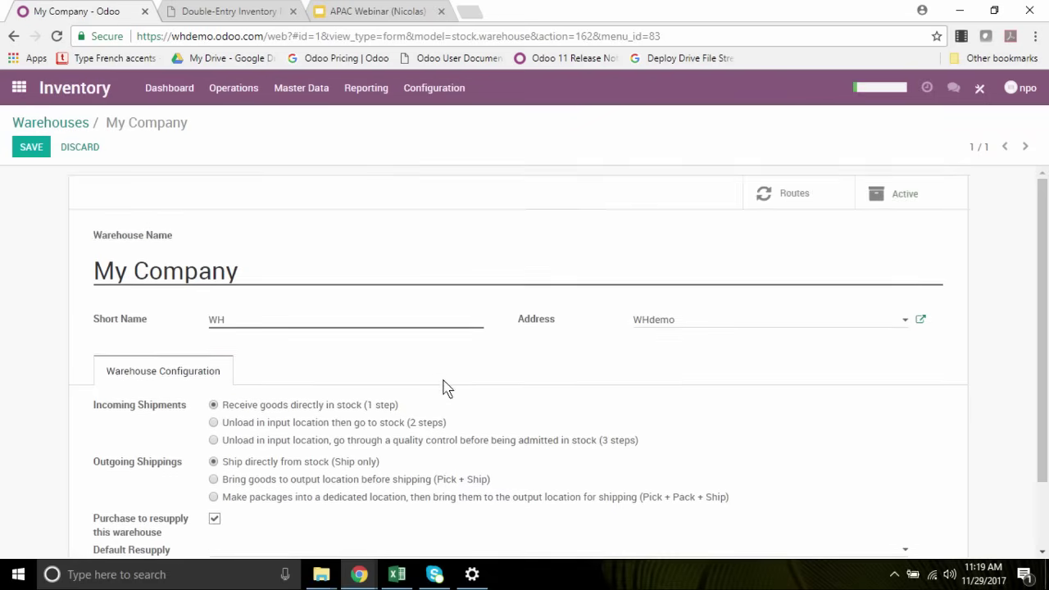
pyautogui.click(63, 122)
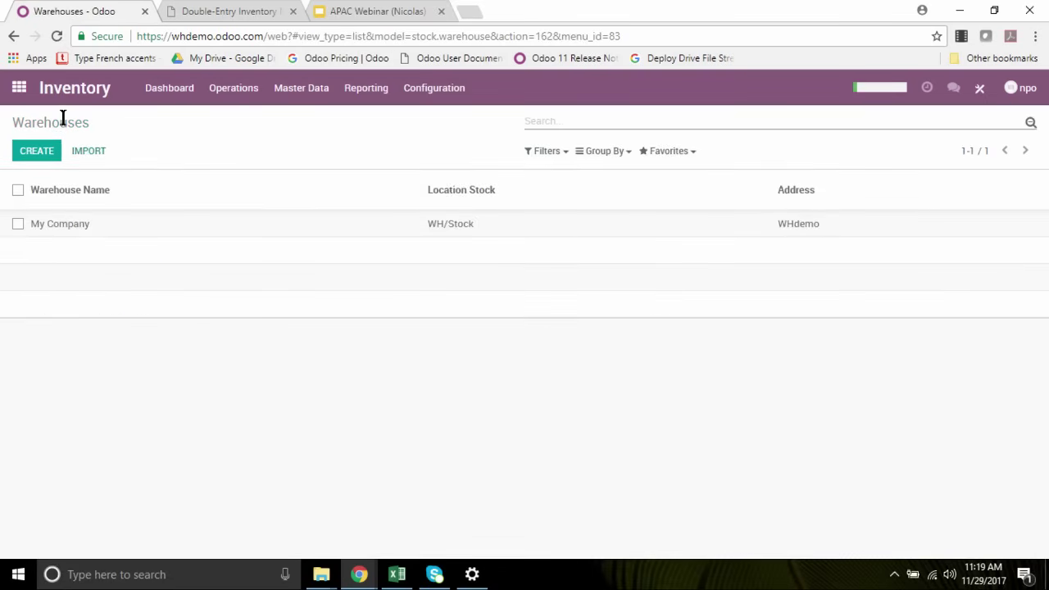
# Create and save a warehouse named UK warehouse with the short name UK, and return to the warehouse list.
pyautogui.click(33, 152)
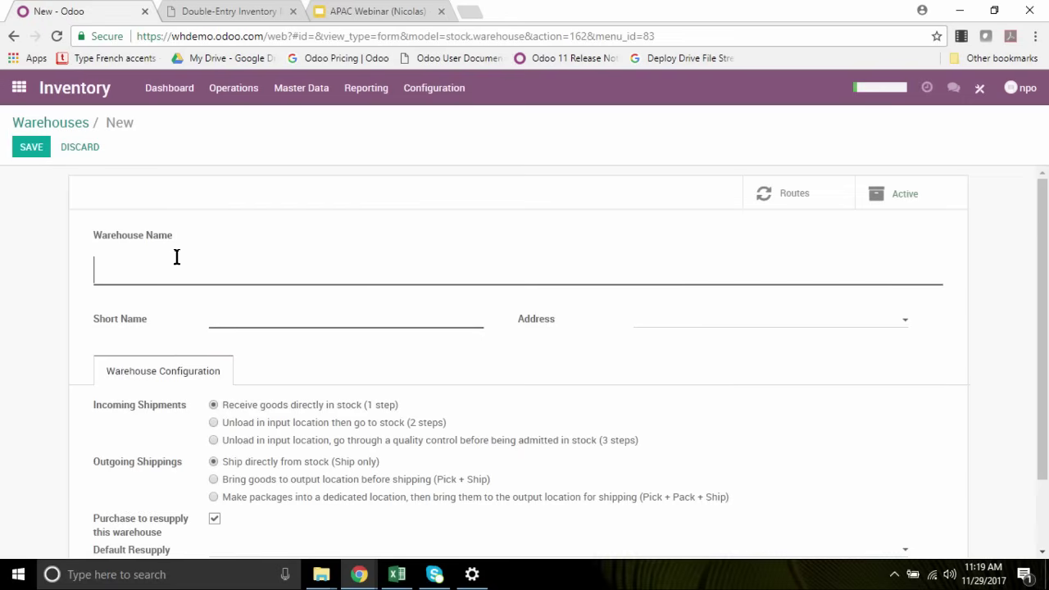
pyautogui.write('UK warehouse')
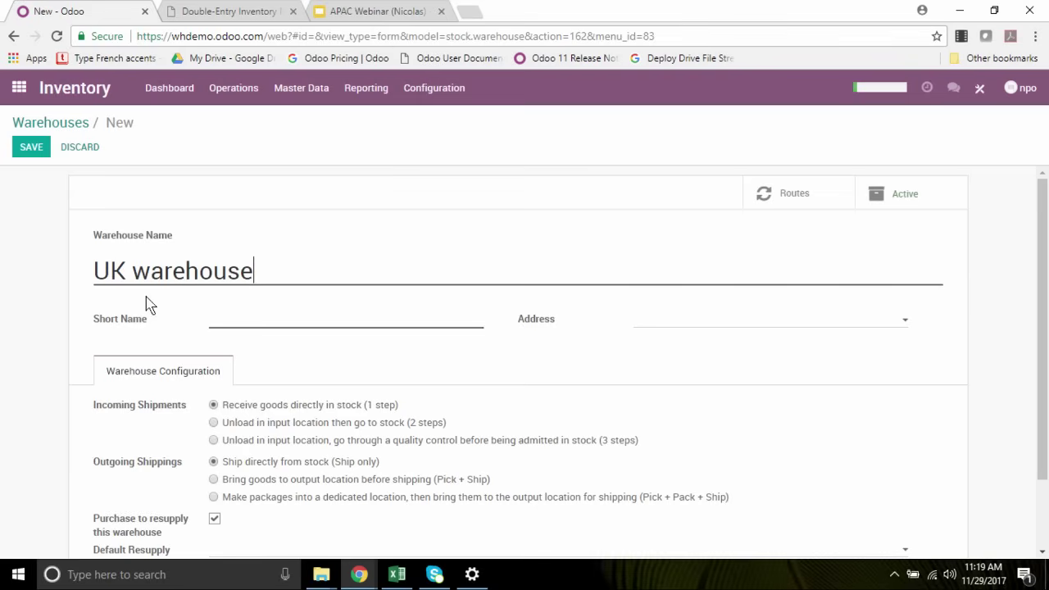
pyautogui.click(286, 318)
pyautogui.scroll(-2, 258, 401)
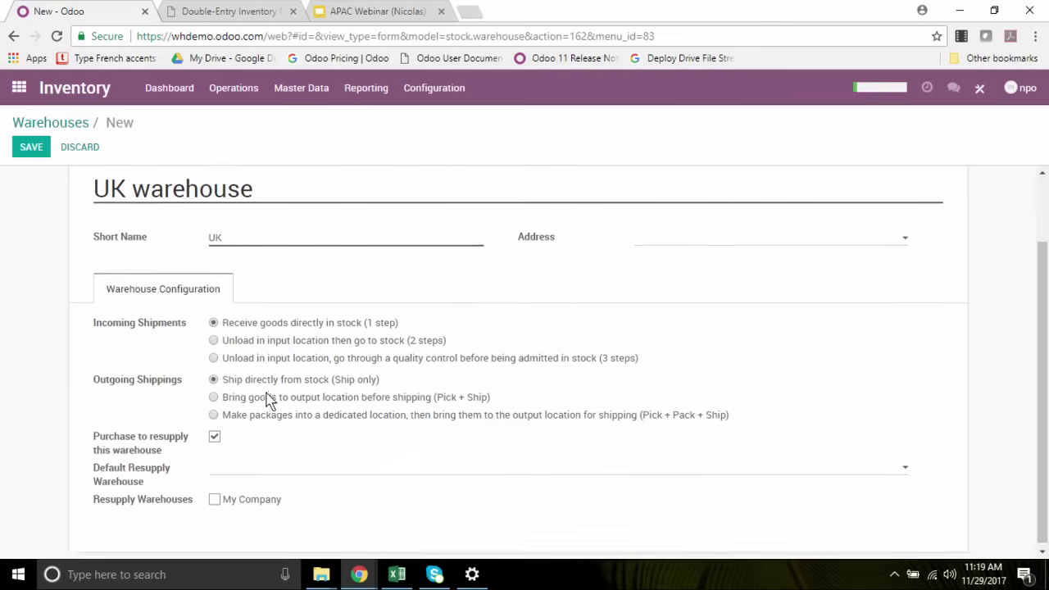
pyautogui.scroll(2, 307, 475)
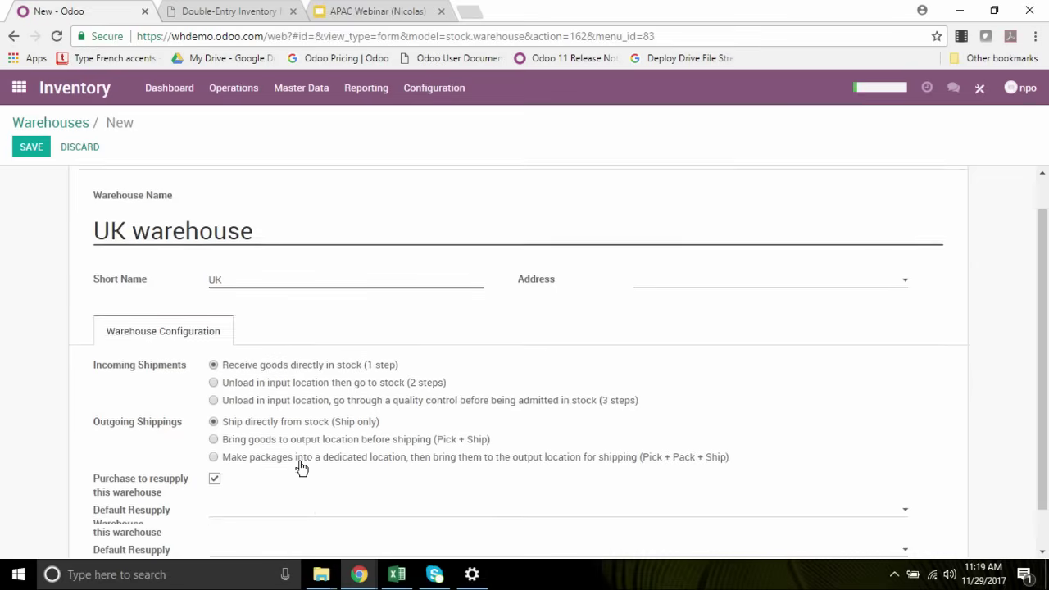
pyautogui.click(30, 154)
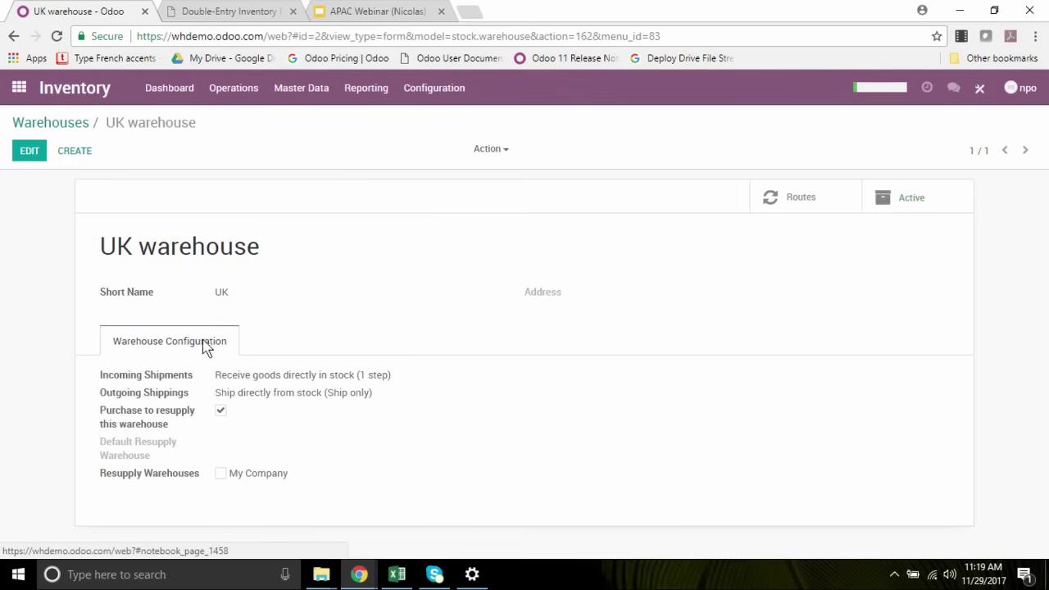
pyautogui.click(63, 128)
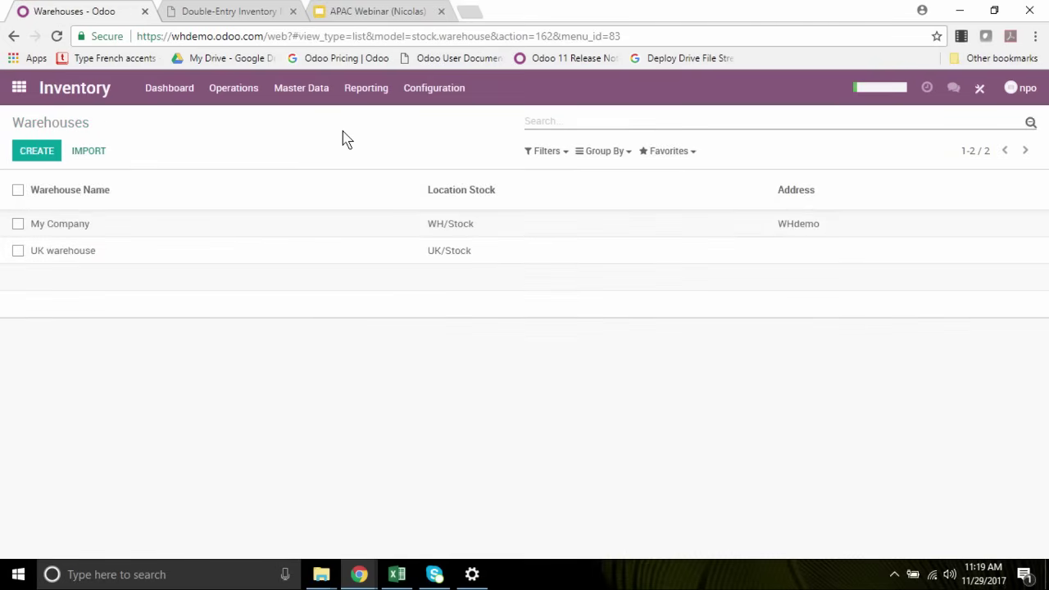
# Open the list of warehouse locations and display the UK/Stock location's record.
pyautogui.click(433, 88)
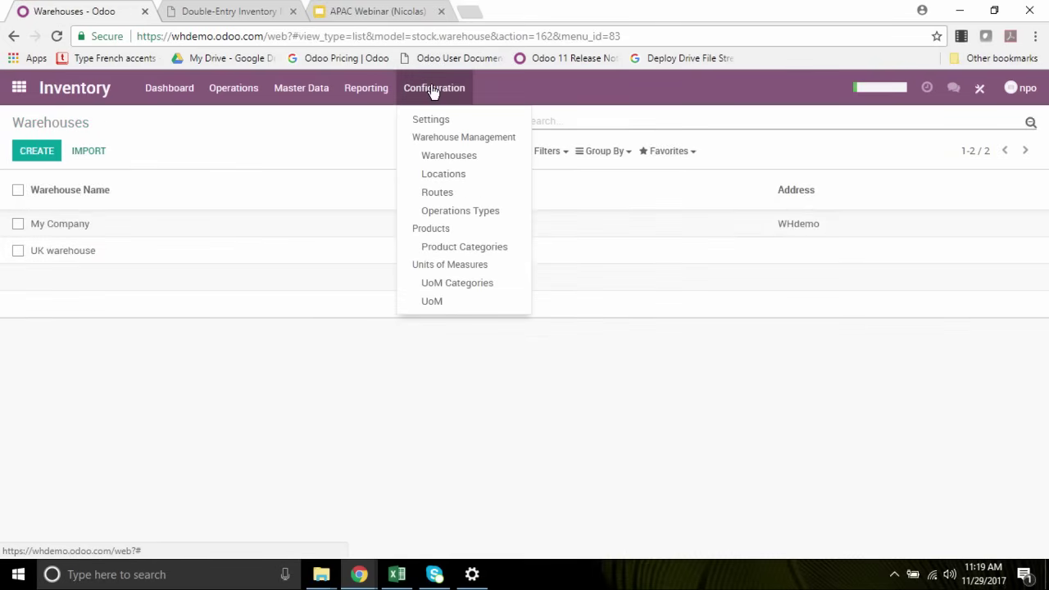
pyautogui.click(450, 177)
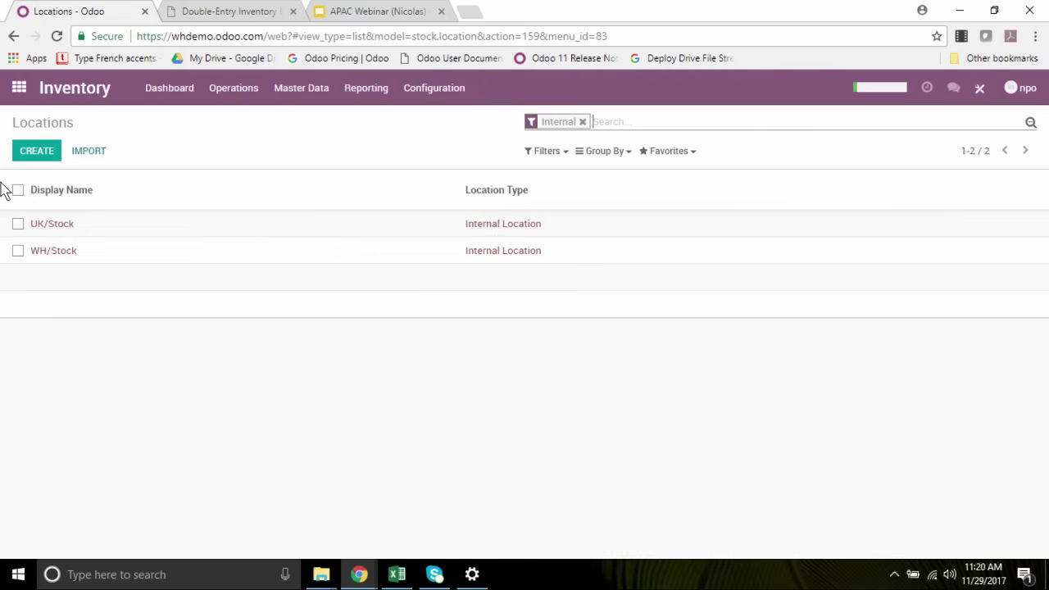
pyautogui.click(62, 227)
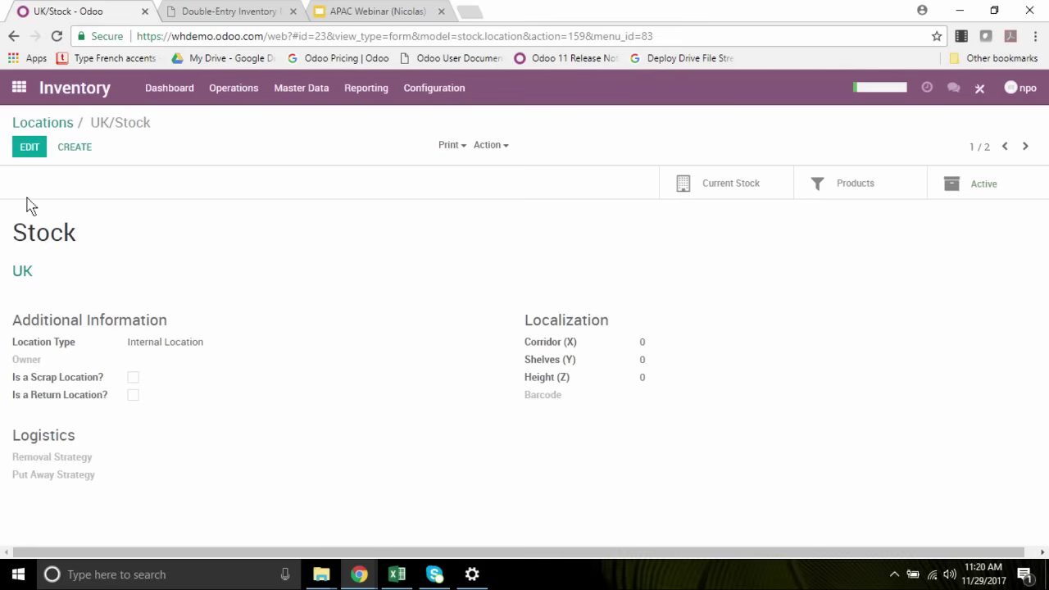
# Review the UK/Stock location's owner choices, localization and logistics fields in edit mode, then save it and return to the locations list.
pyautogui.click(29, 150)
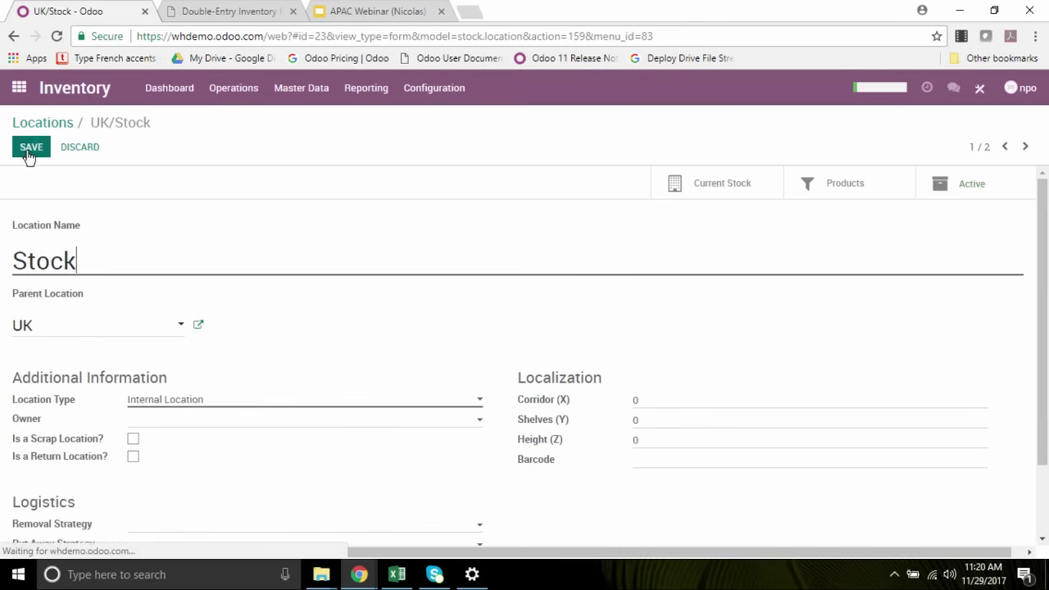
pyautogui.click(154, 427)
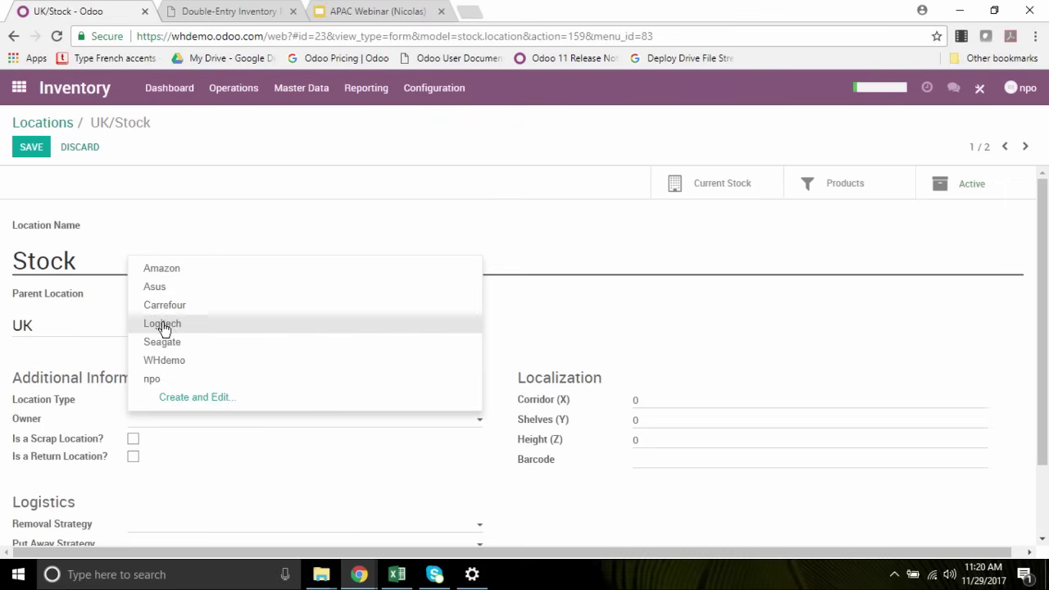
pyautogui.click(549, 332)
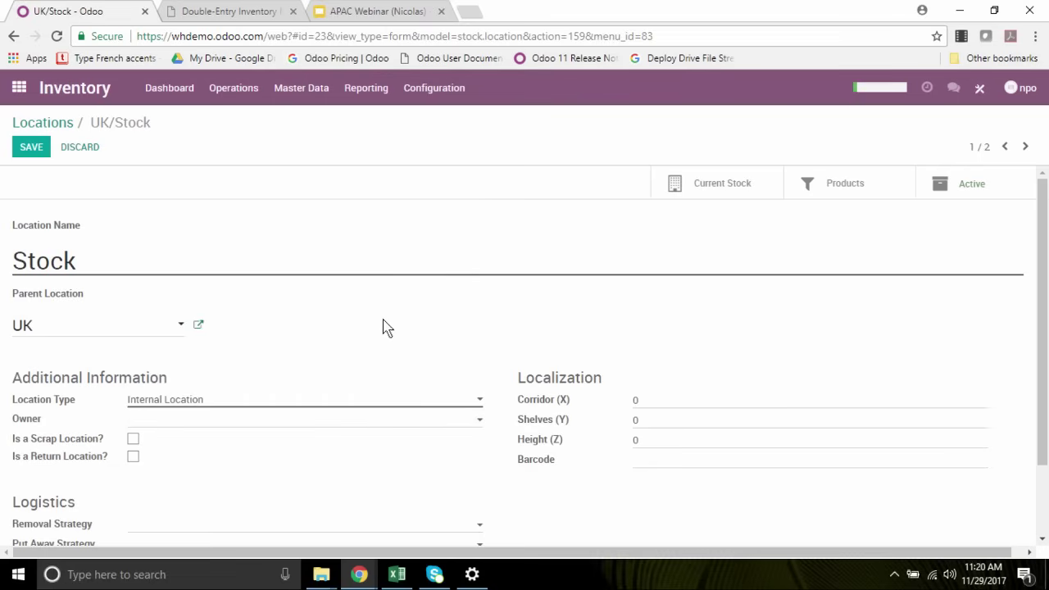
pyautogui.scroll(-2, 316, 358)
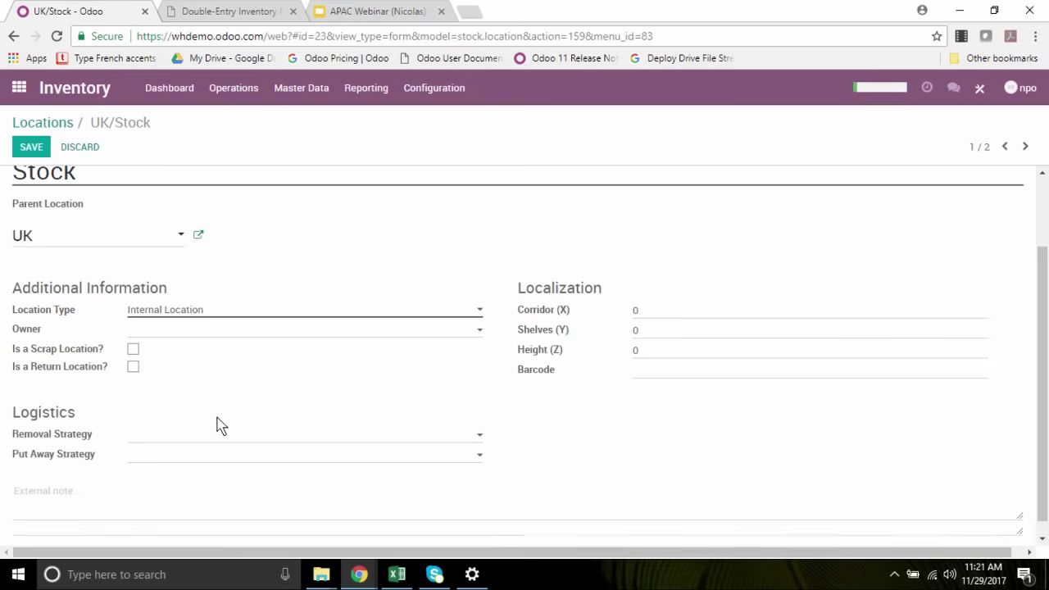
pyautogui.scroll(2, 245, 402)
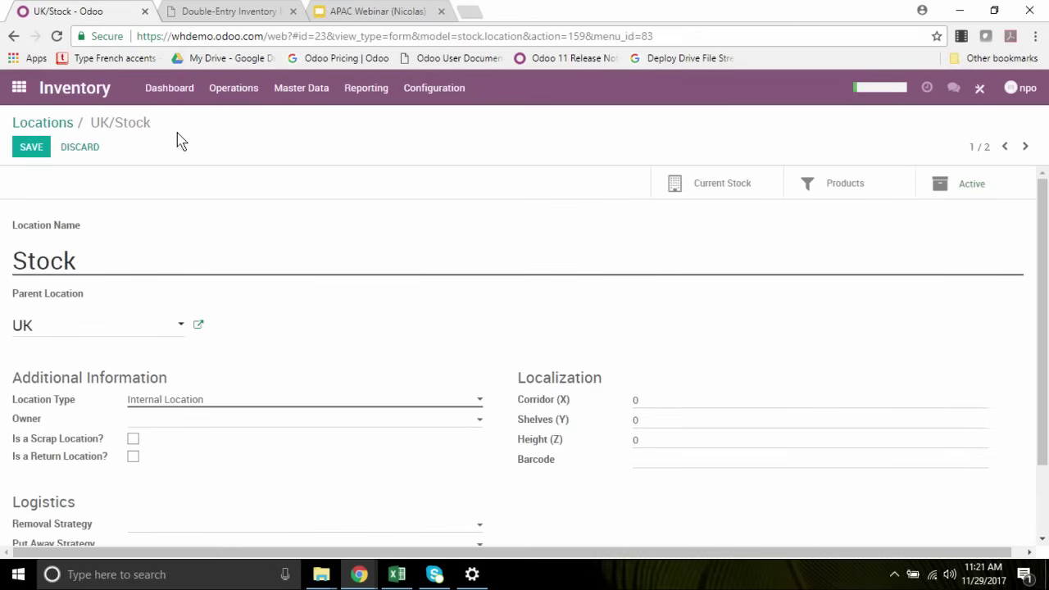
pyautogui.click(32, 148)
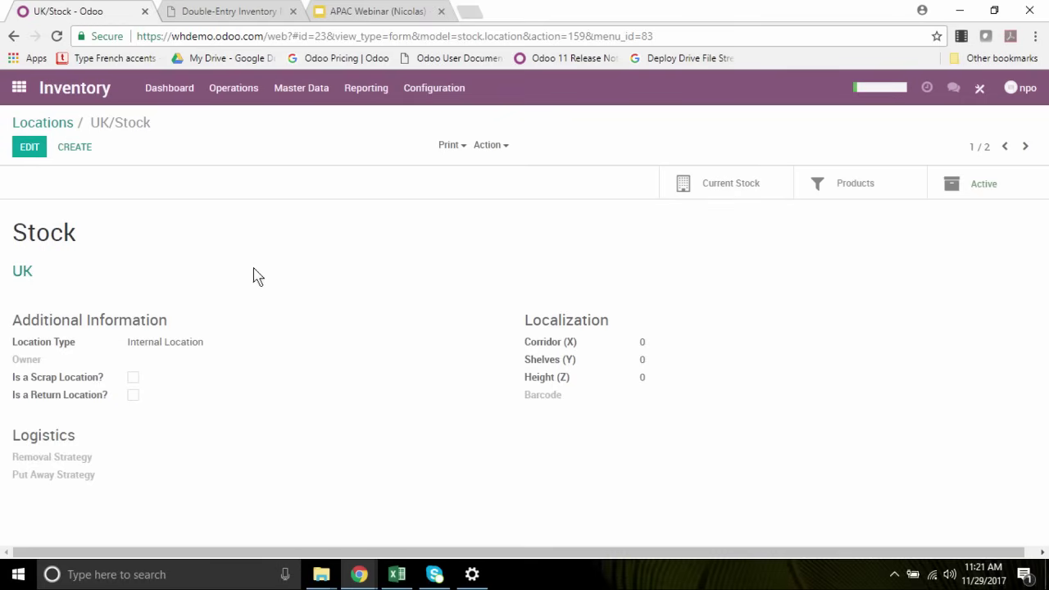
pyautogui.click(59, 125)
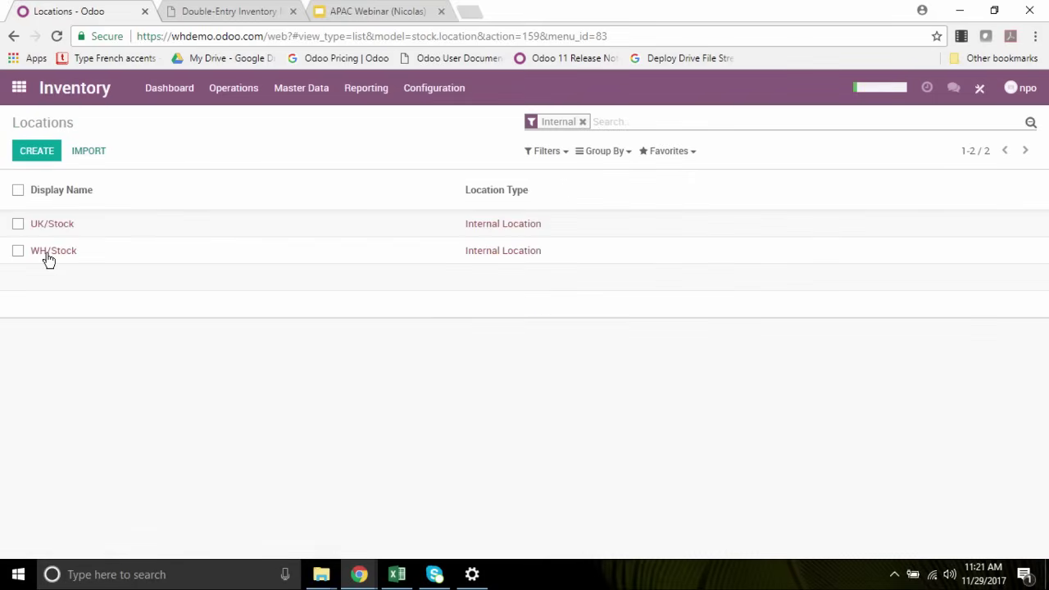
# Open the current stock of the WH/Stock location and expand the HDD 1T and Wireless keyboard groups.
pyautogui.click(53, 254)
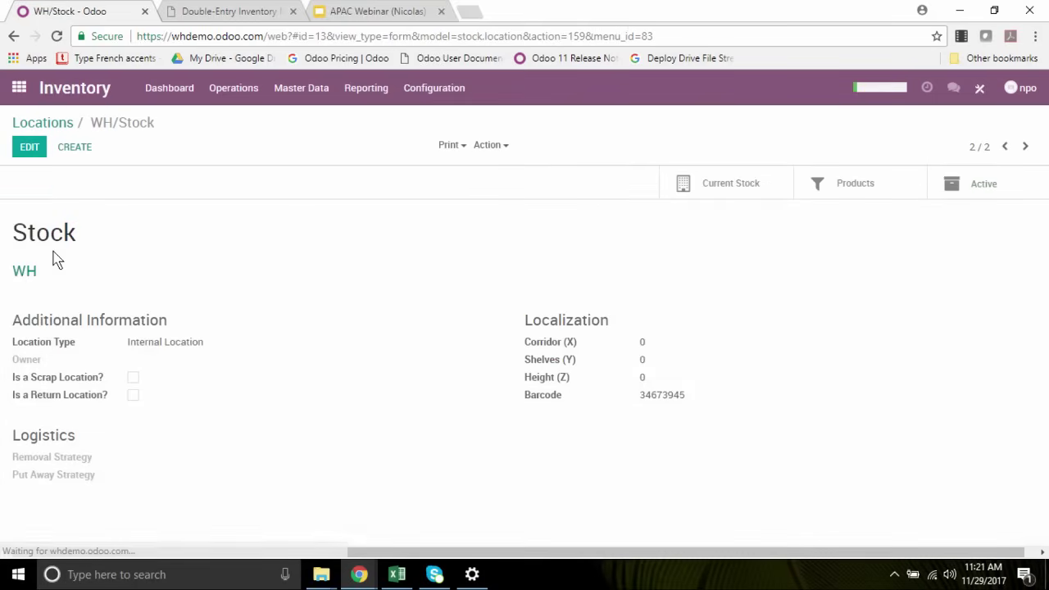
pyautogui.click(712, 184)
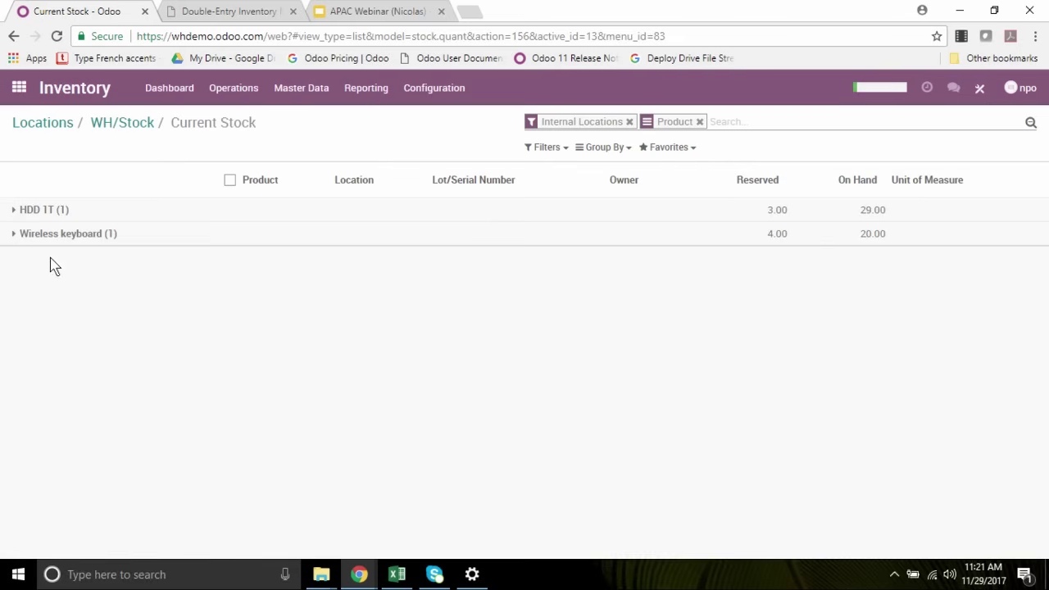
pyautogui.click(35, 214)
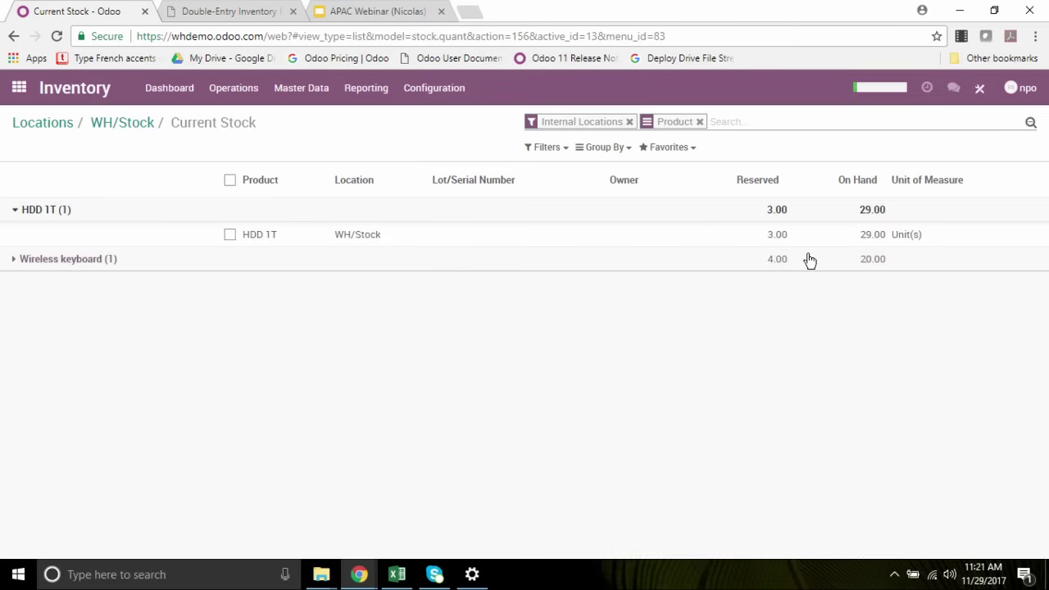
pyautogui.click(58, 261)
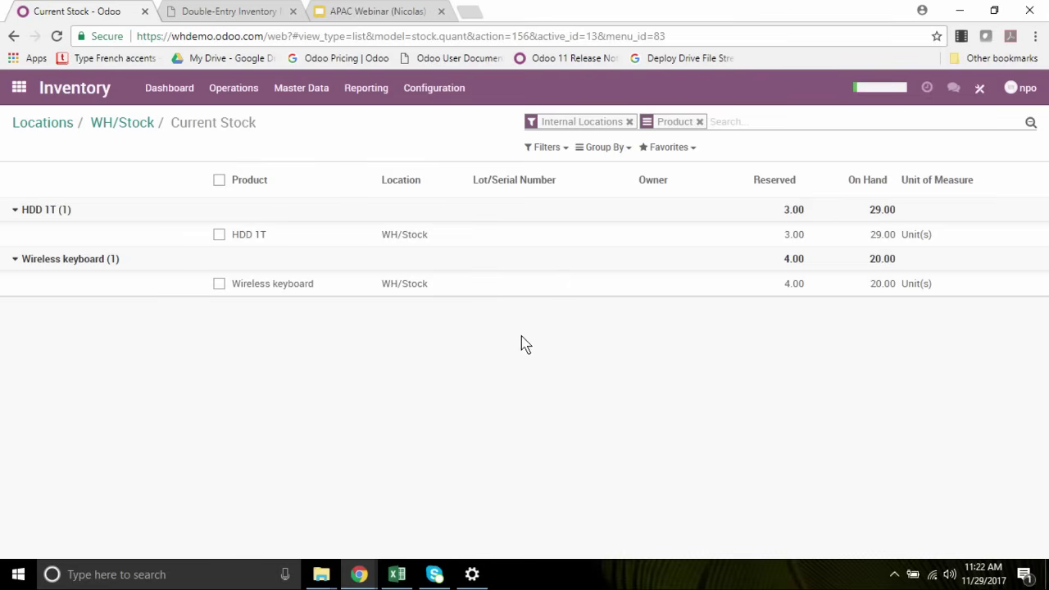
# Open the product list and its file import page.
pyautogui.click(304, 96)
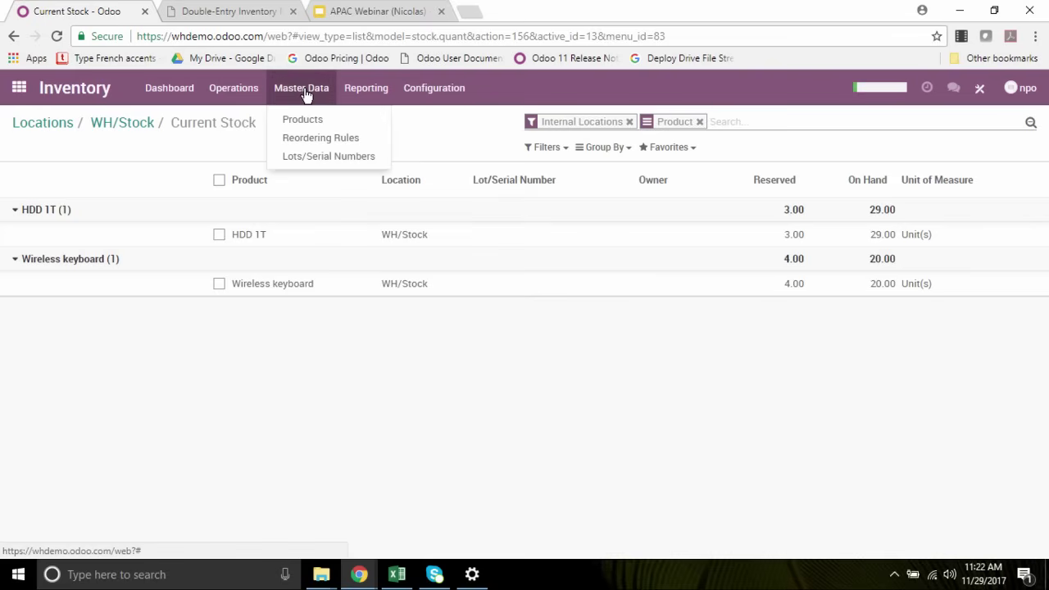
pyautogui.click(297, 123)
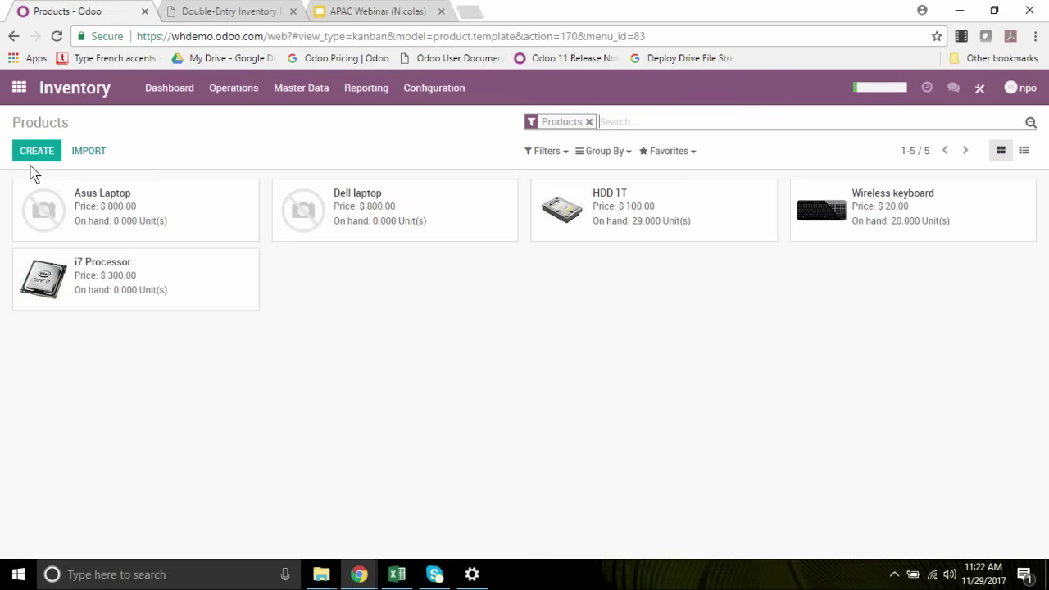
pyautogui.click(93, 157)
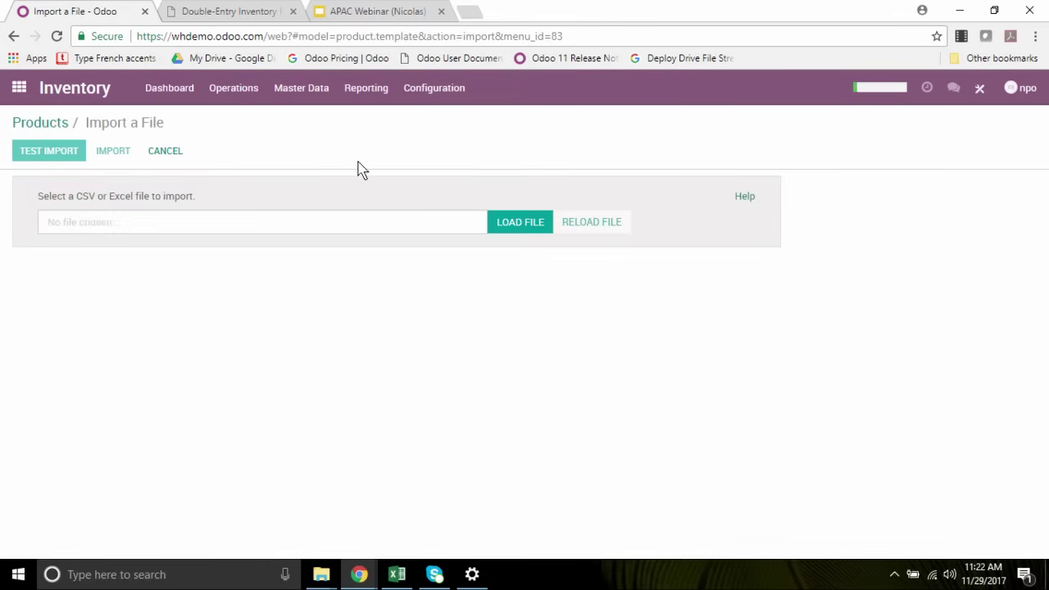
# Review the Initial Inventory and Your Products pages of the Inventory setup guide, and return to the product list.
pyautogui.click(879, 88)
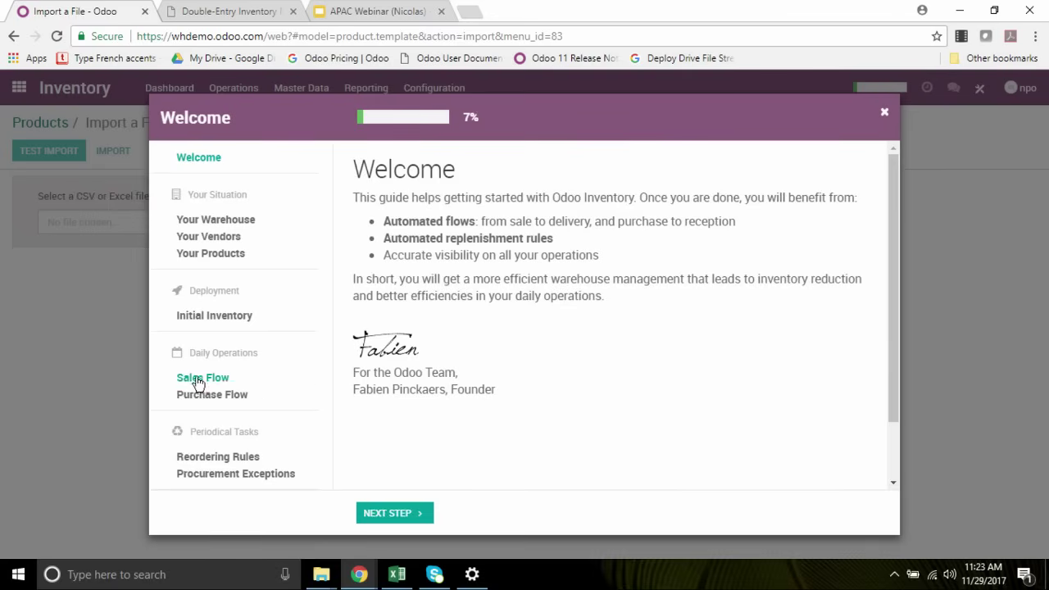
pyautogui.click(210, 320)
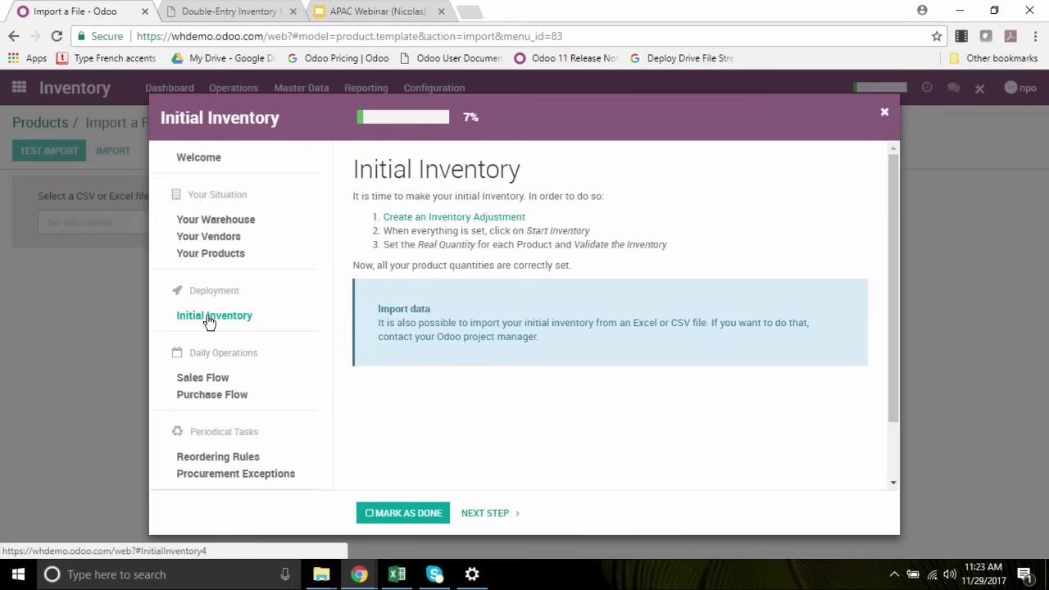
pyautogui.click(211, 254)
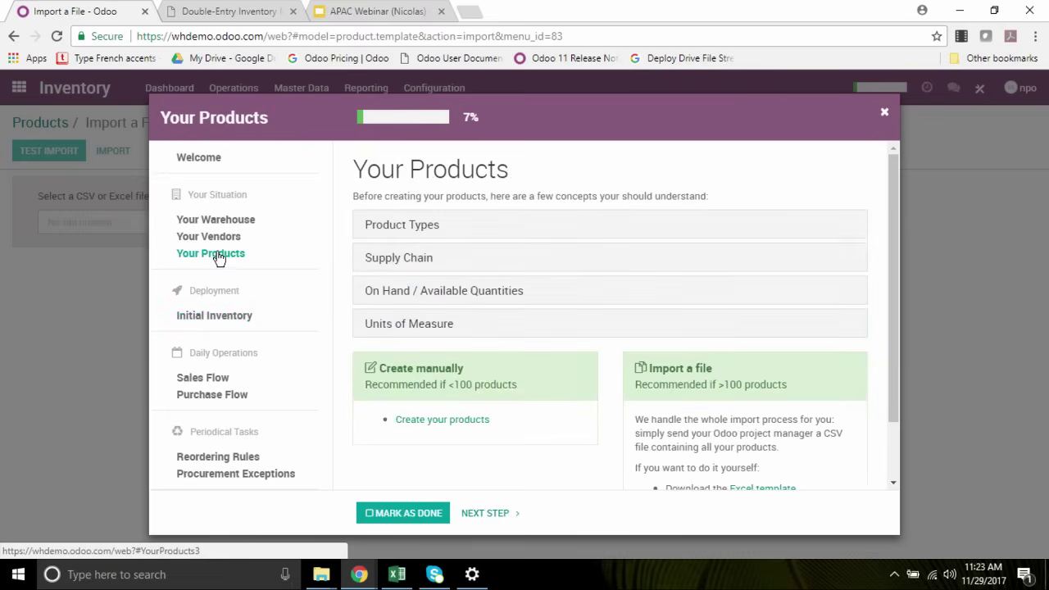
pyautogui.scroll(-1, 735, 401)
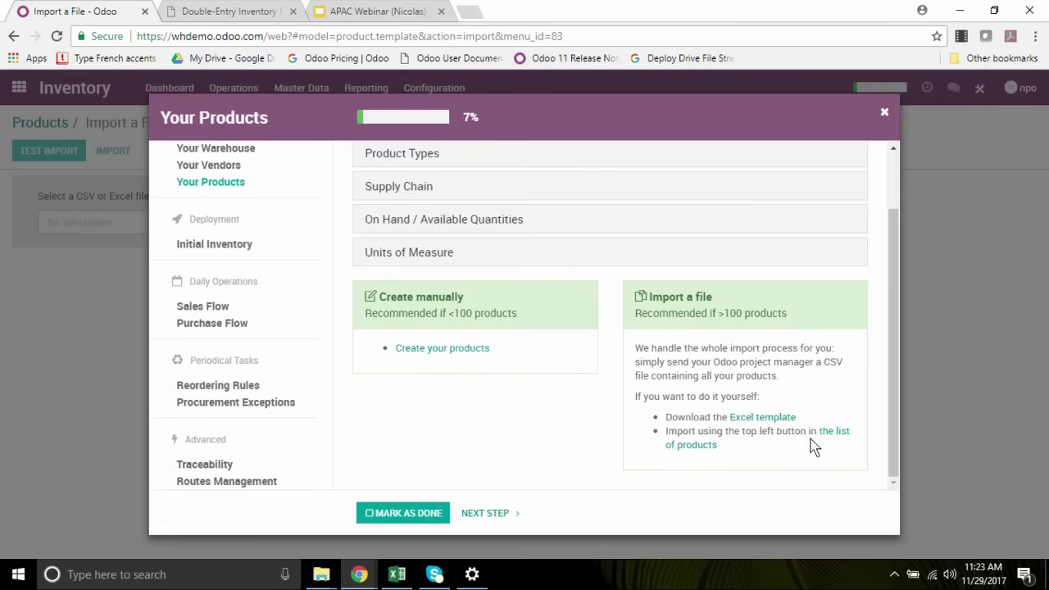
pyautogui.click(884, 117)
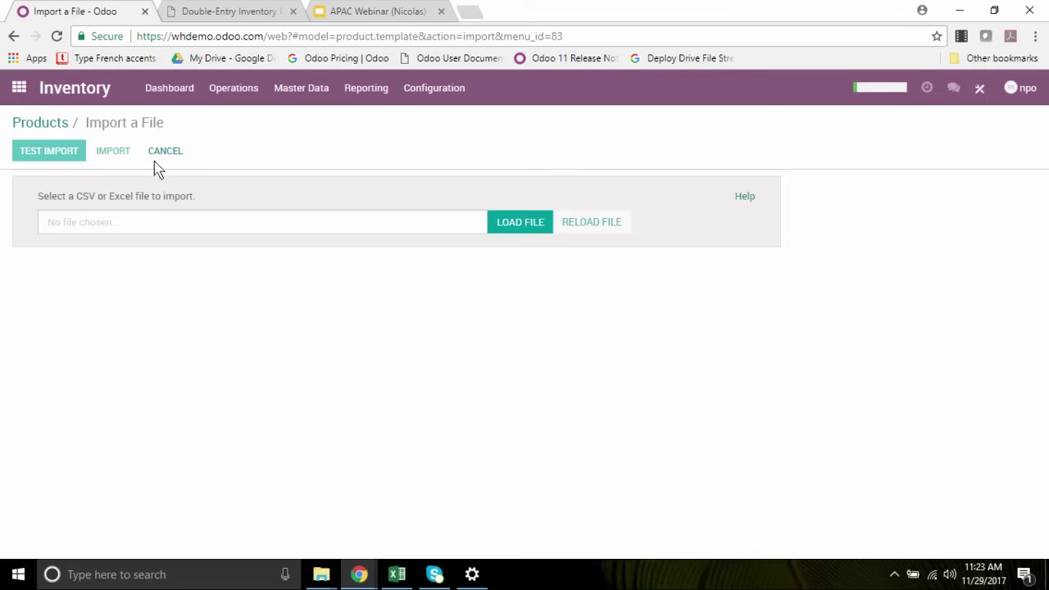
pyautogui.click(40, 127)
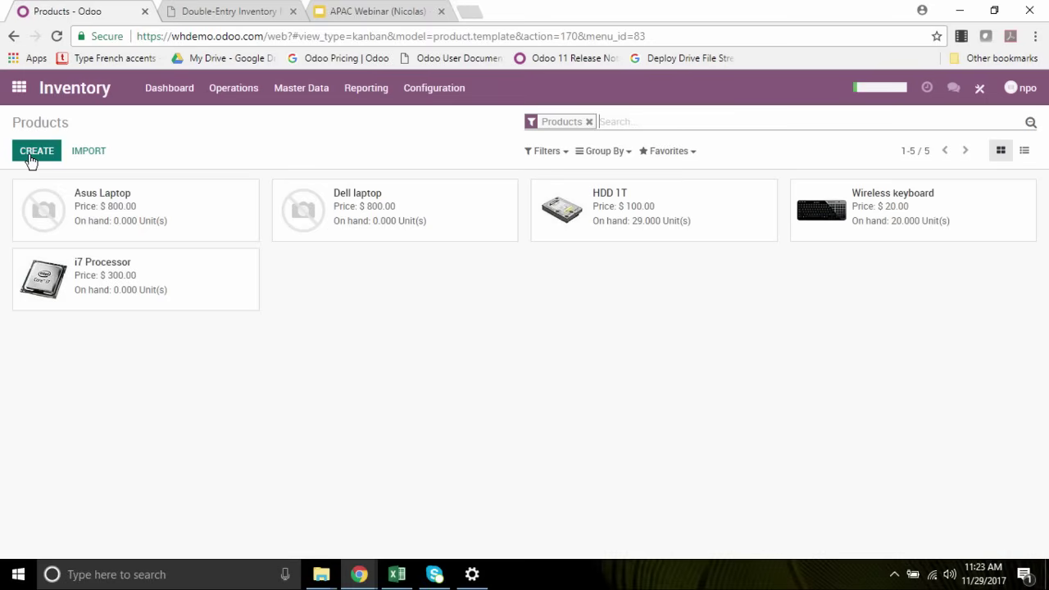
# Start a new product named Mouse with internal reference MS098, reviewing the product type and unit of measure choices.
pyautogui.click(32, 152)
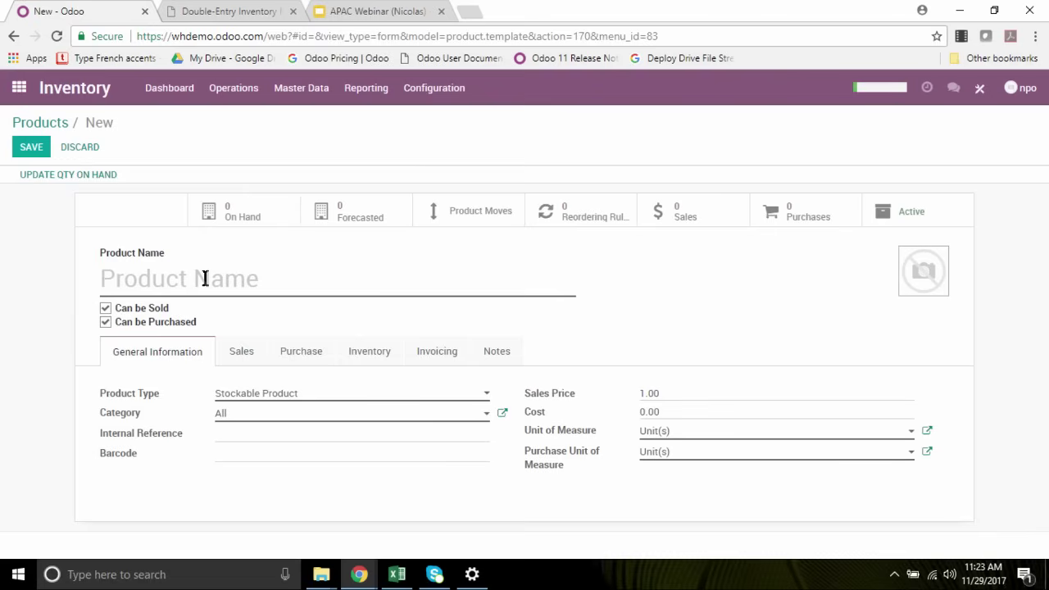
pyautogui.write('Mouse')
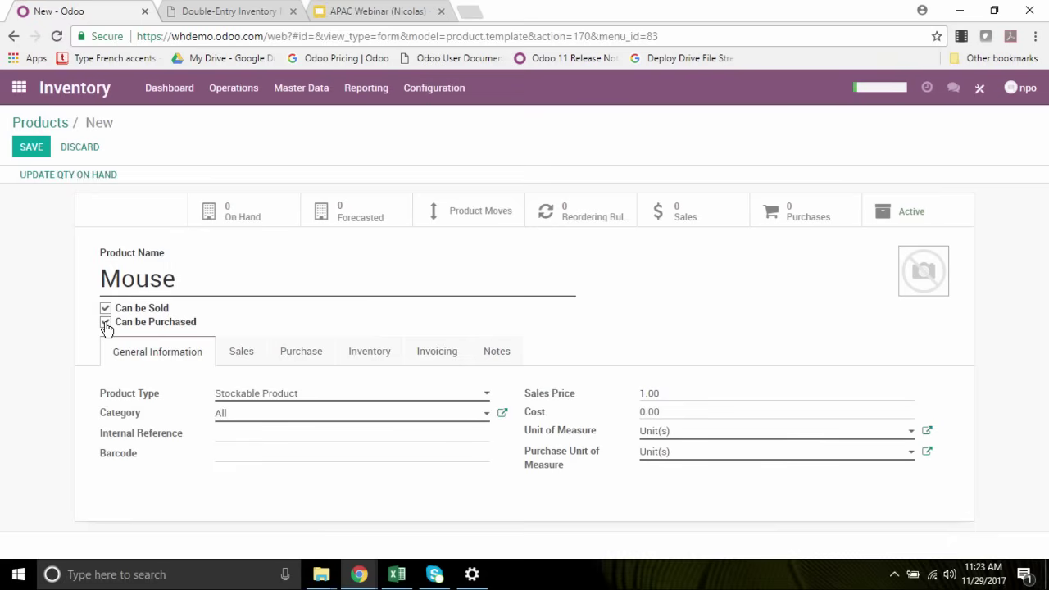
pyautogui.click(277, 395)
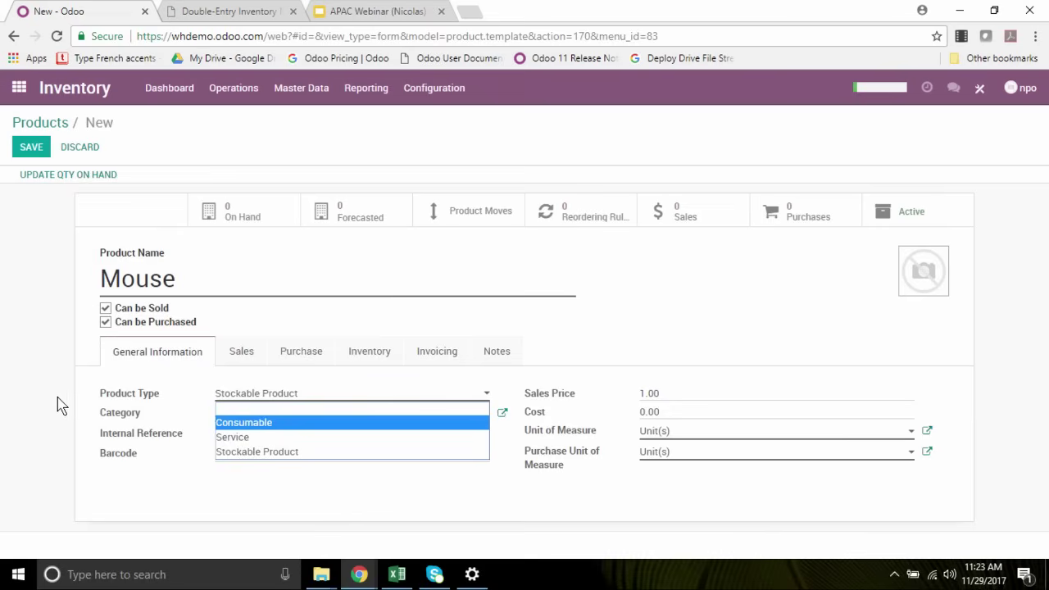
pyautogui.click(18, 400)
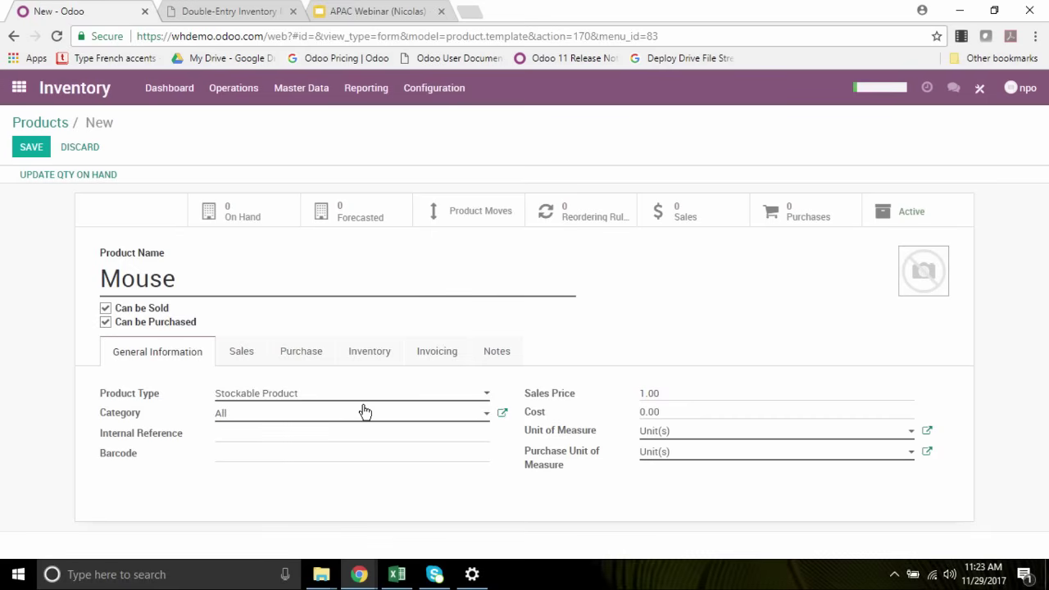
pyautogui.click(252, 431)
pyautogui.click(671, 439)
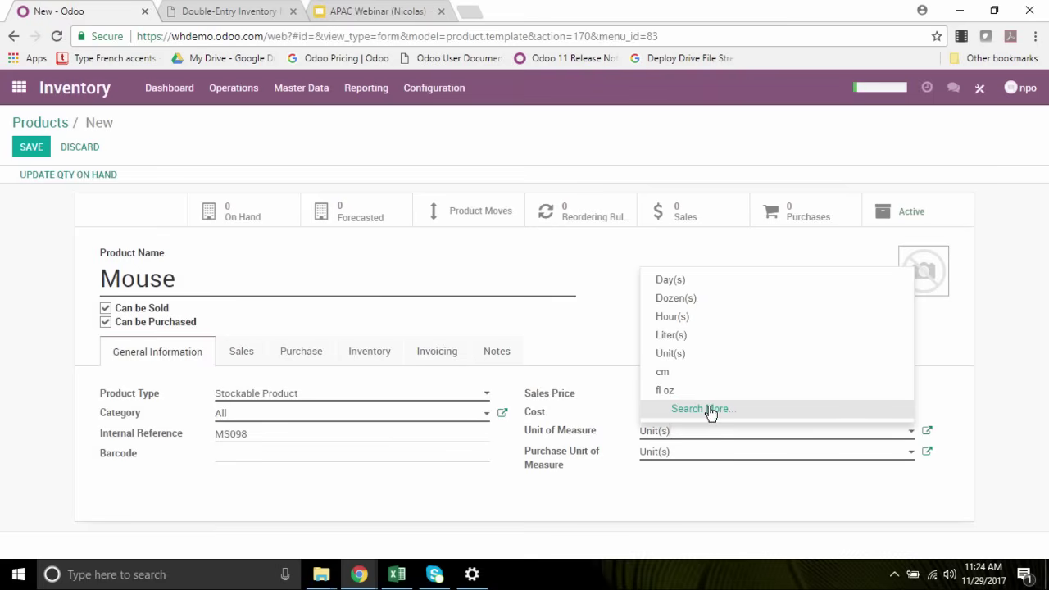
pyautogui.click(571, 325)
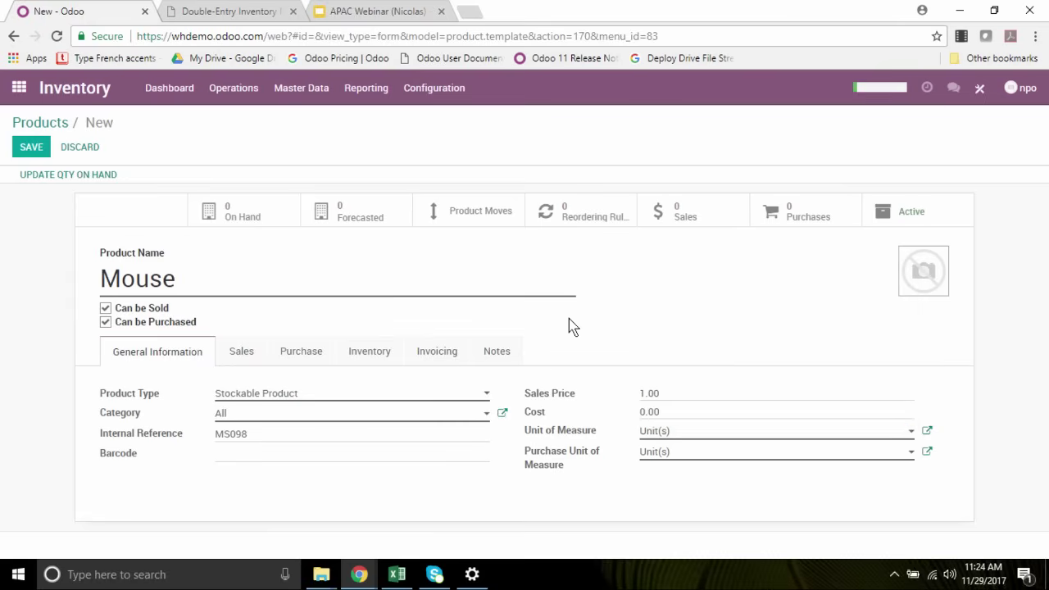
# Add Asus as a vendor of the Mouse product with a price of 20.
pyautogui.click(243, 356)
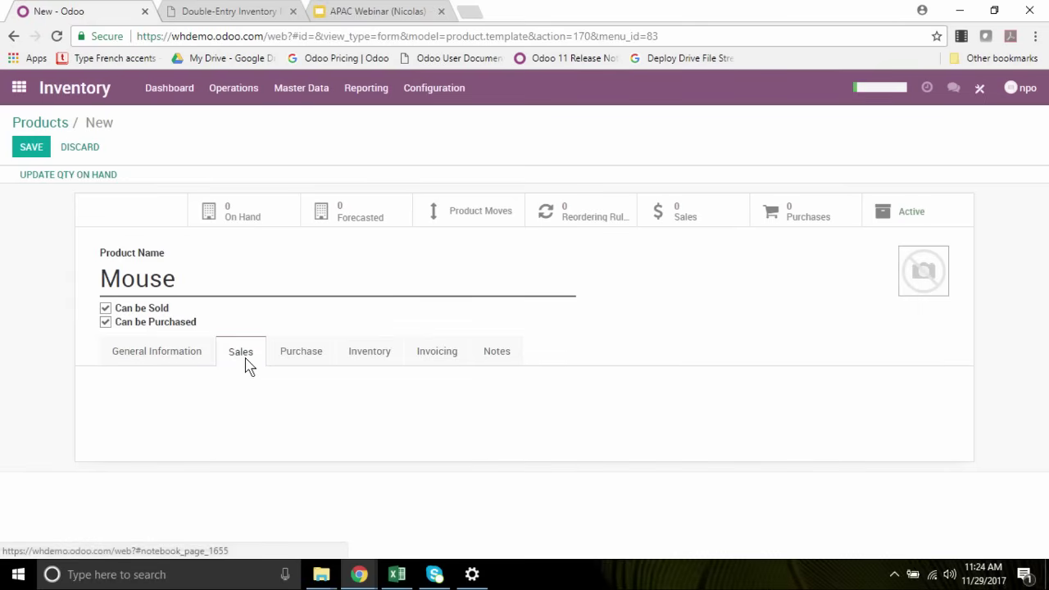
pyautogui.click(305, 358)
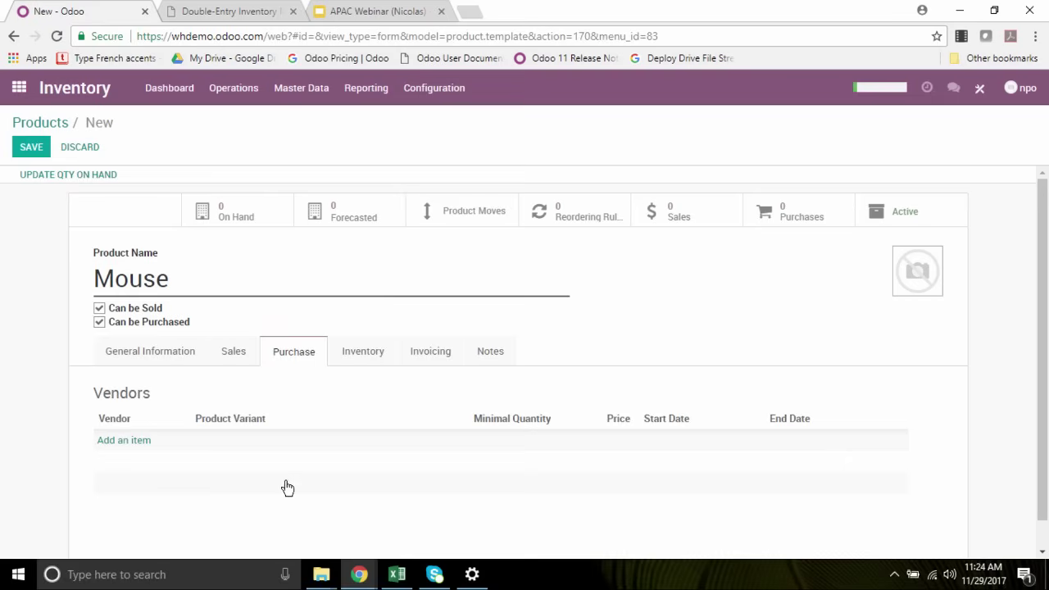
pyautogui.scroll(-1, 263, 410)
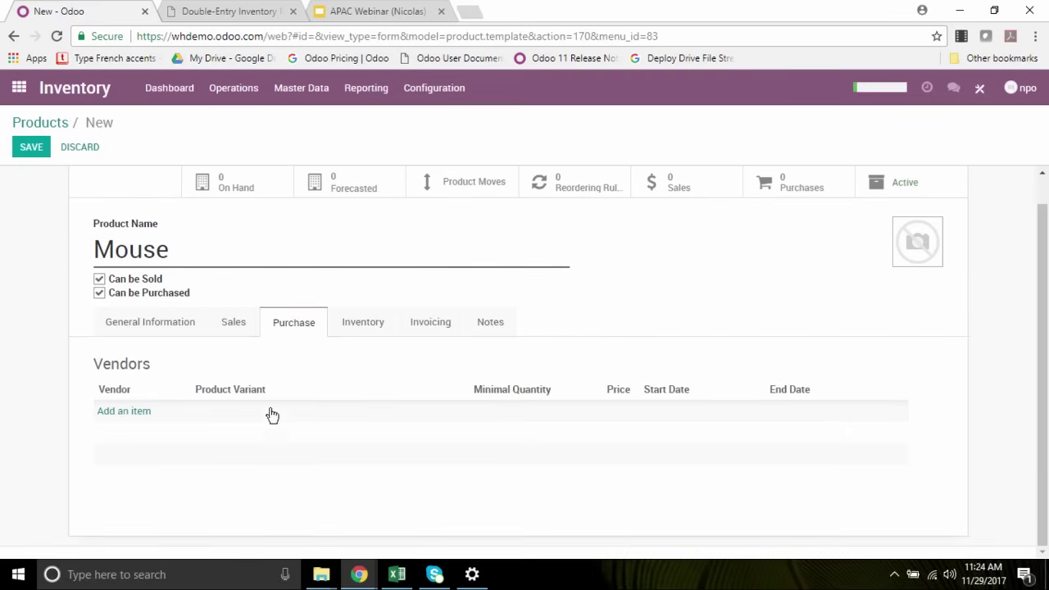
pyautogui.click(118, 418)
pyautogui.click(308, 211)
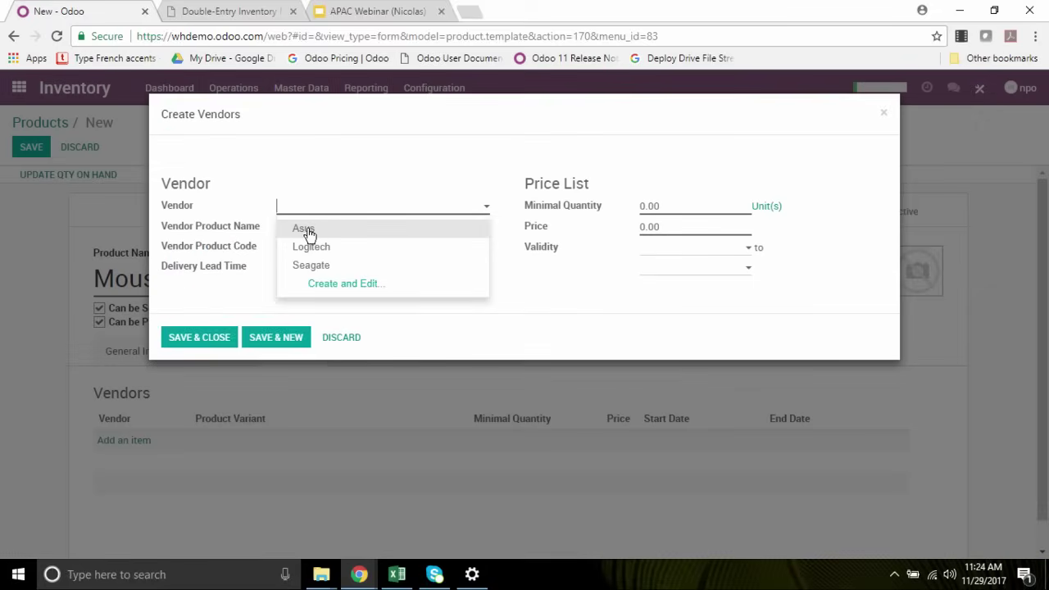
pyautogui.click(306, 228)
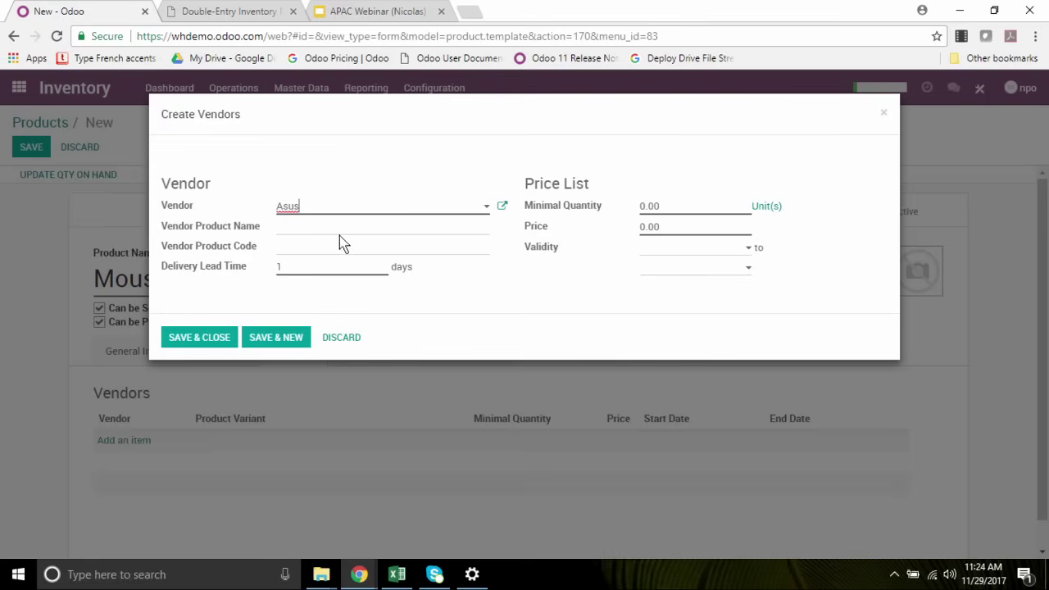
pyautogui.click(669, 226)
pyautogui.write('20')
pyautogui.click(194, 338)
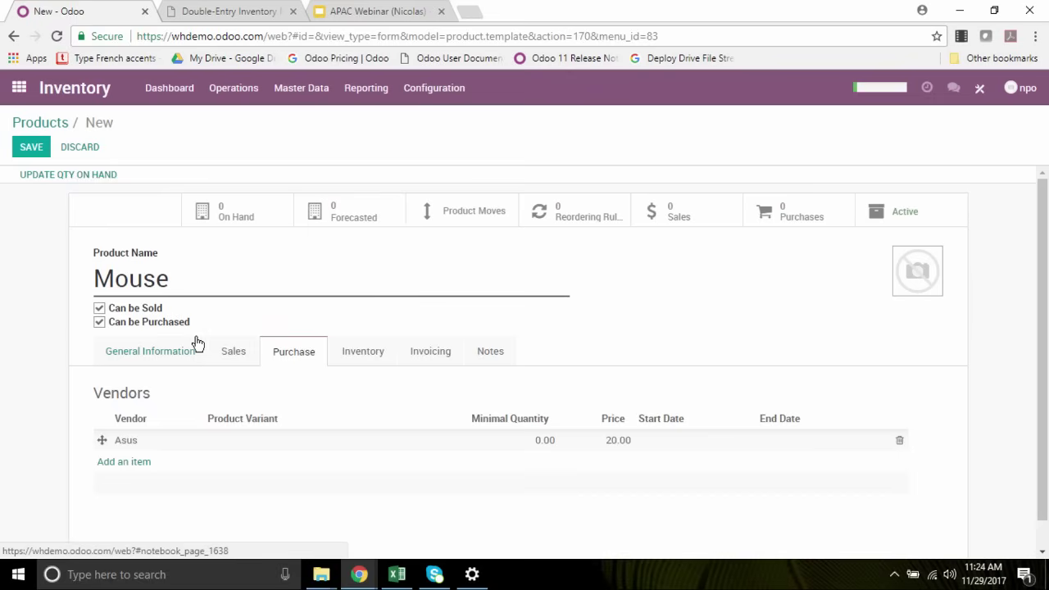
# Review the Mouse product's inventory, invoicing and notes settings, and save the product.
pyautogui.click(364, 353)
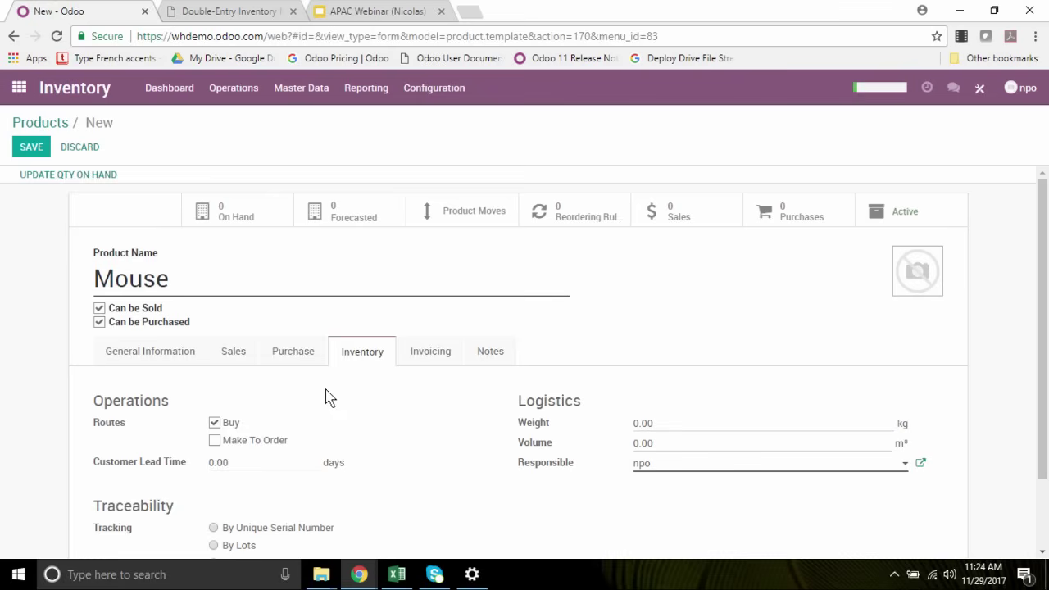
pyautogui.scroll(-2, 288, 391)
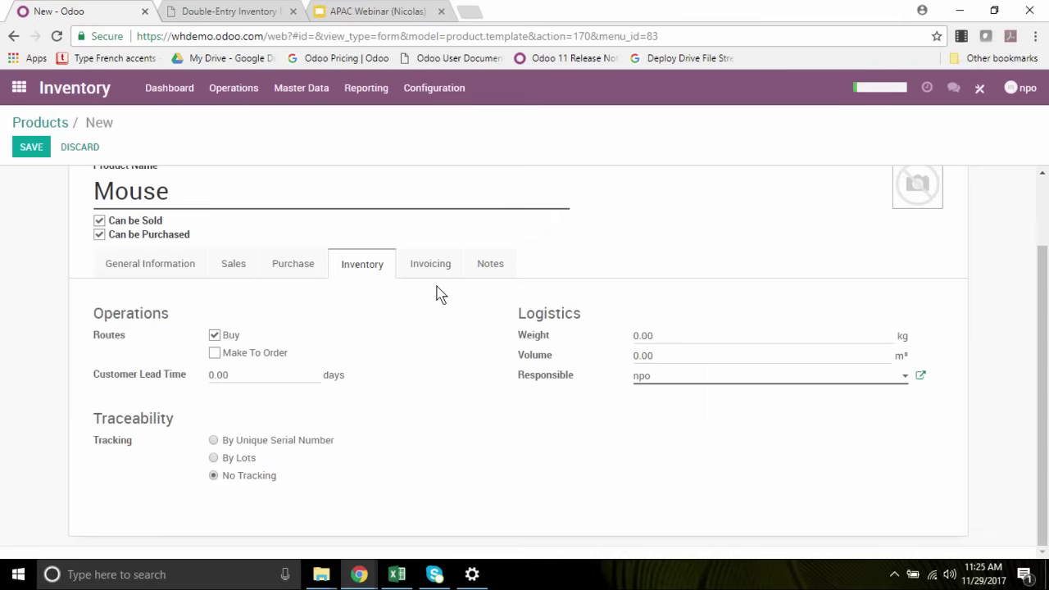
pyautogui.click(418, 263)
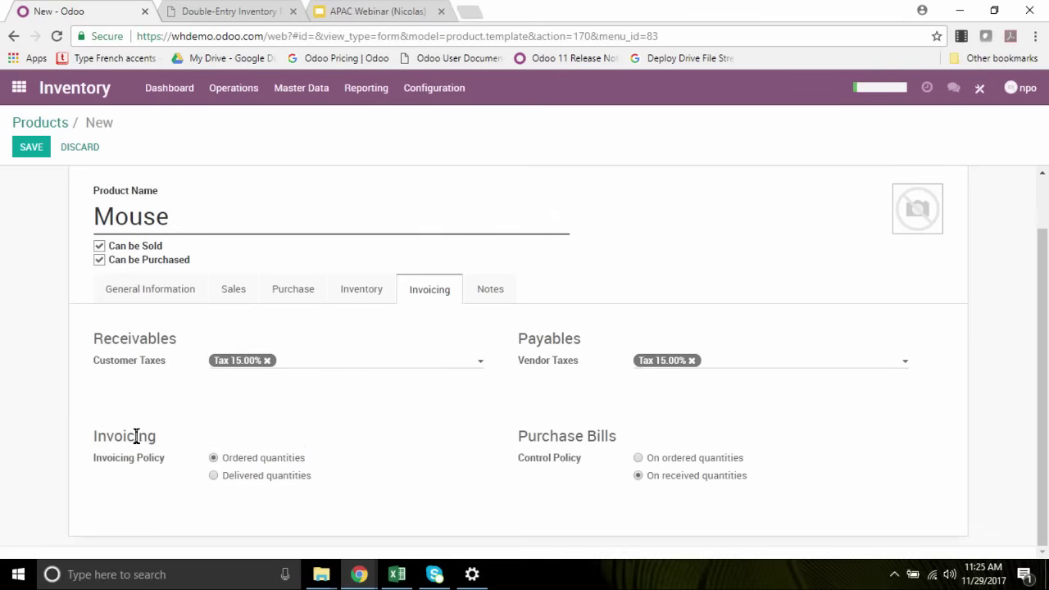
pyautogui.click(491, 289)
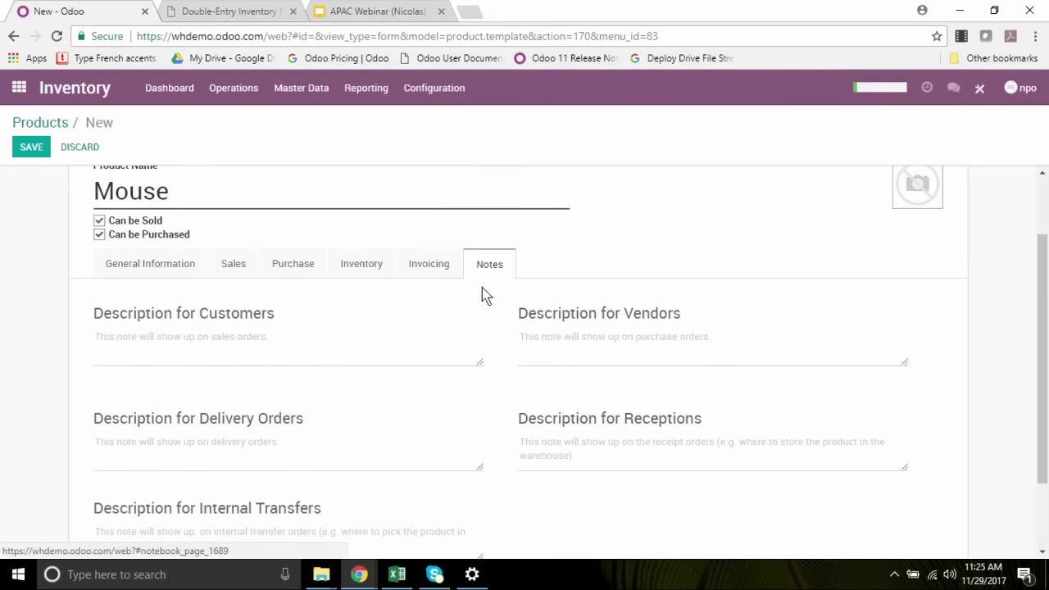
pyautogui.scroll(2, 934, 215)
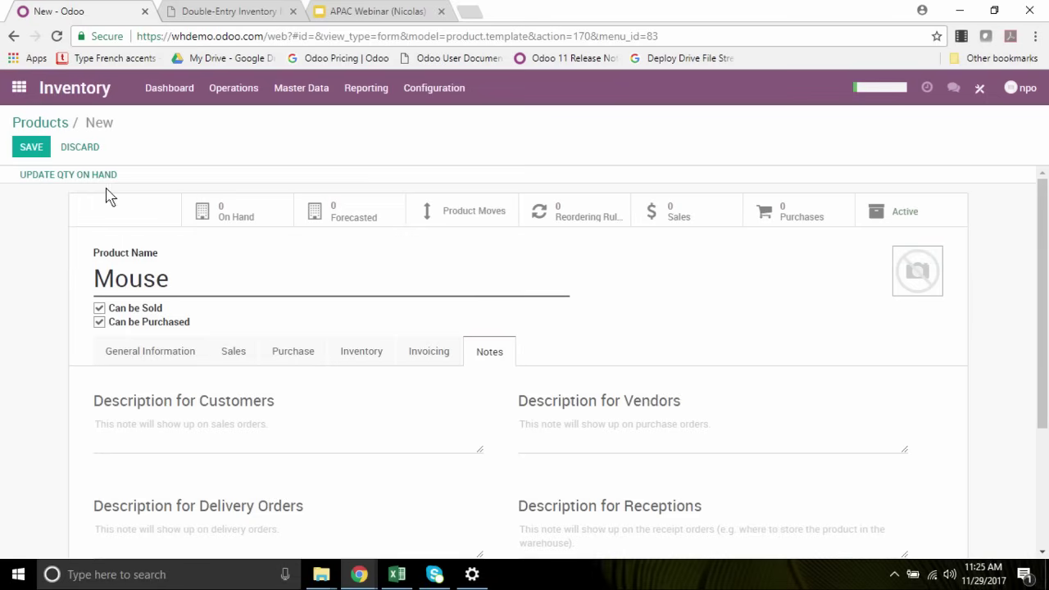
pyautogui.click(31, 148)
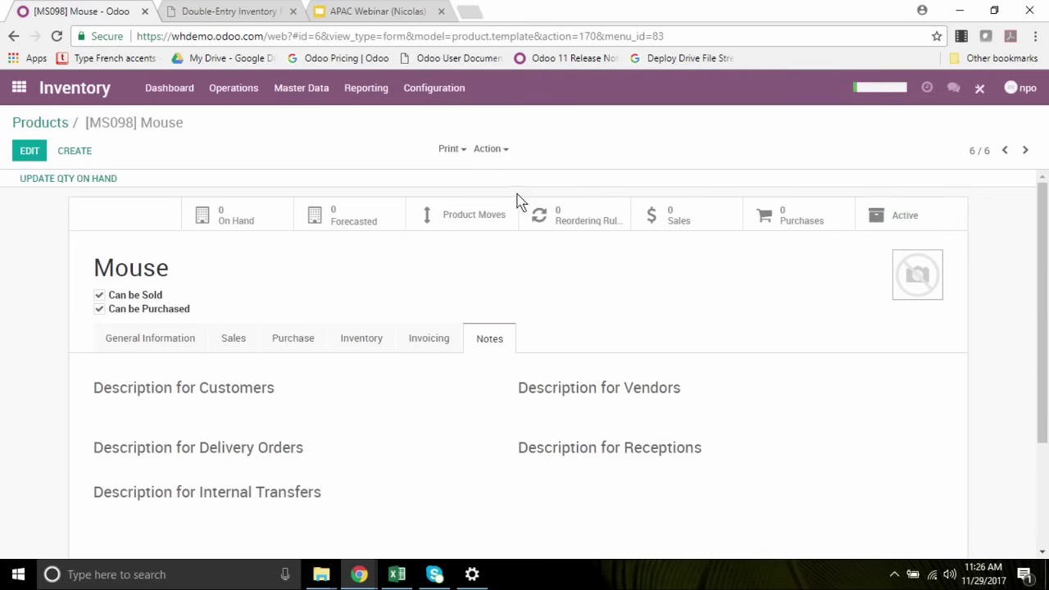
# Return to the product list, search products for MS0, and clear the search.
pyautogui.click(40, 122)
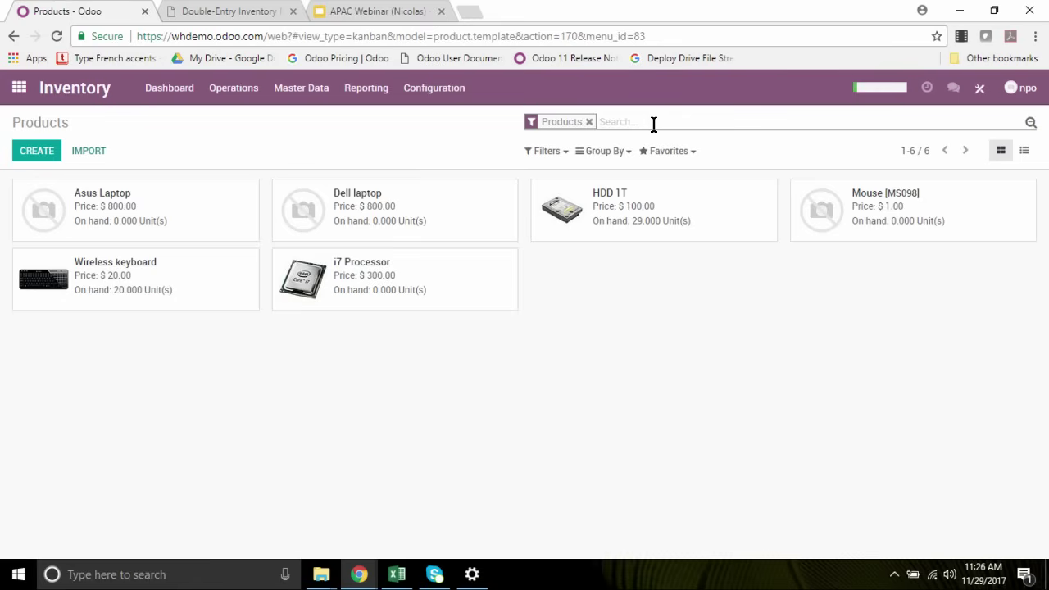
pyautogui.write('MS')
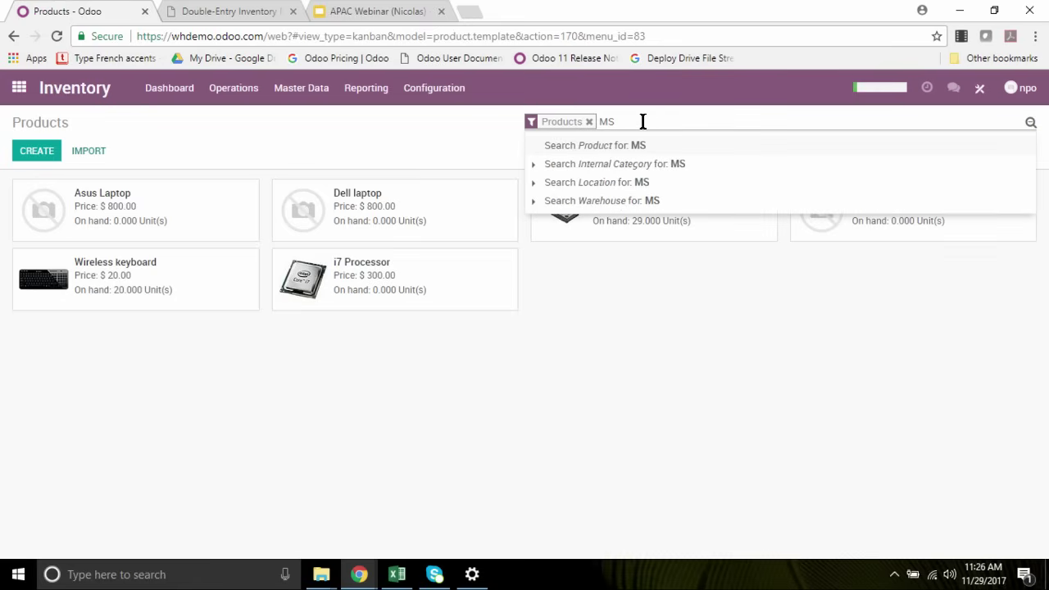
pyautogui.write('0')
pyautogui.press('Return')
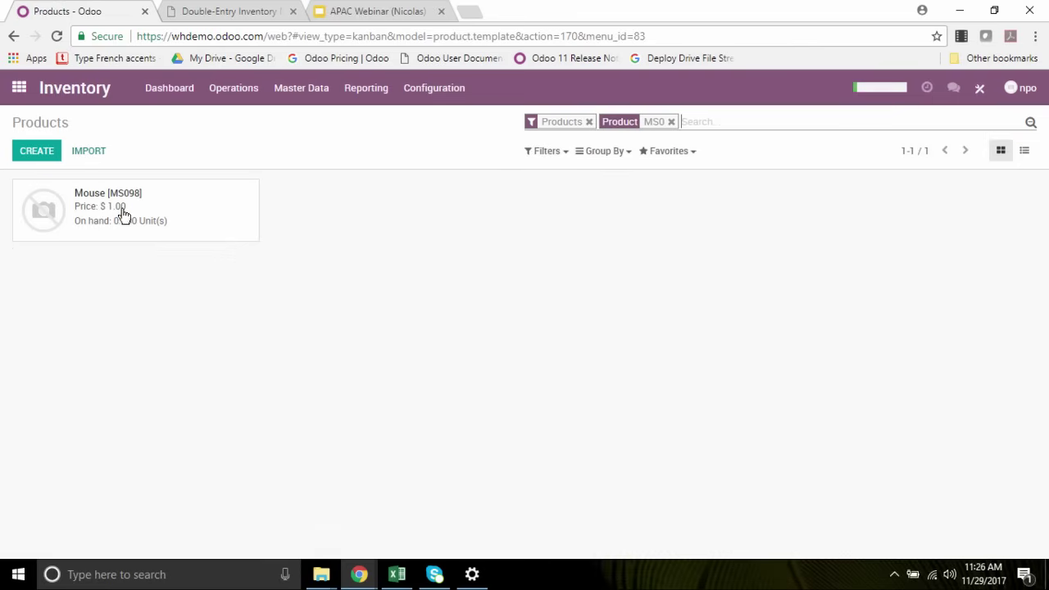
pyautogui.click(670, 122)
# Examine the fields available for custom grouping of the product list.
pyautogui.click(602, 152)
pyautogui.click(621, 173)
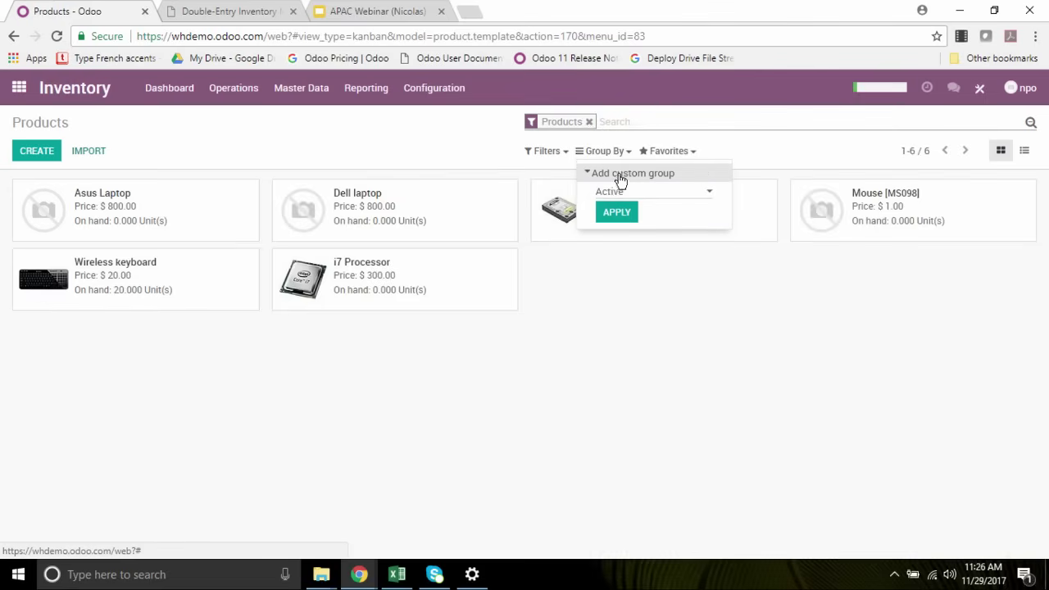
pyautogui.click(635, 194)
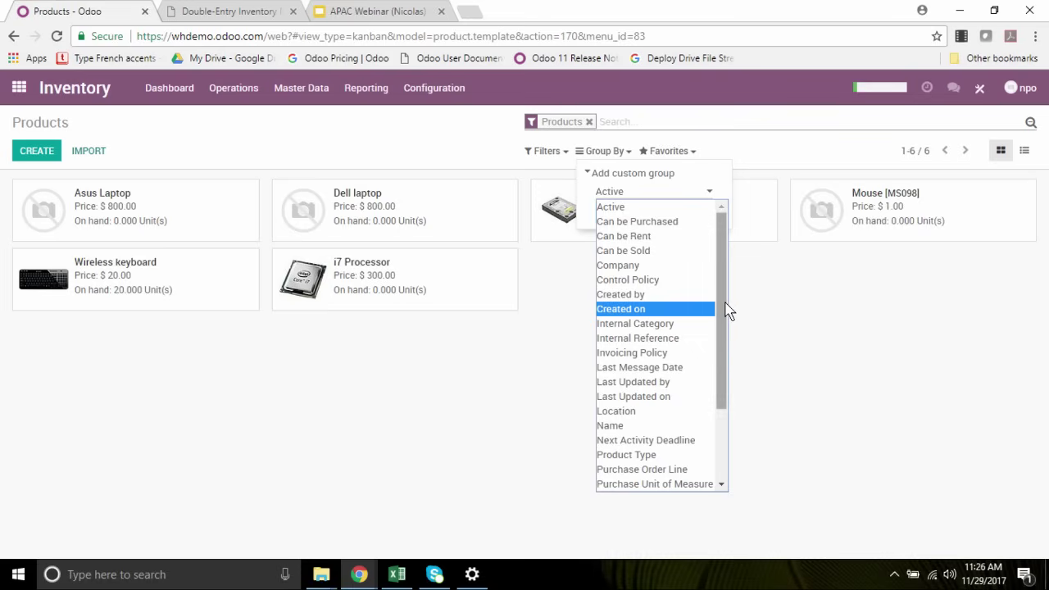
pyautogui.click(493, 143)
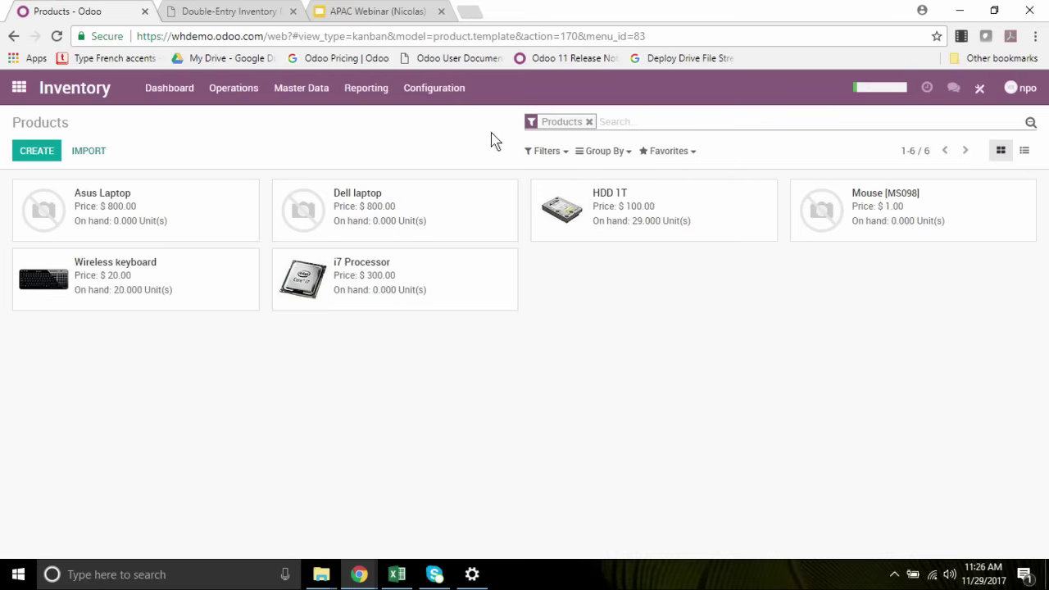
# Filter the product list by Exhausted Stock, and remove that filter.
pyautogui.click(544, 152)
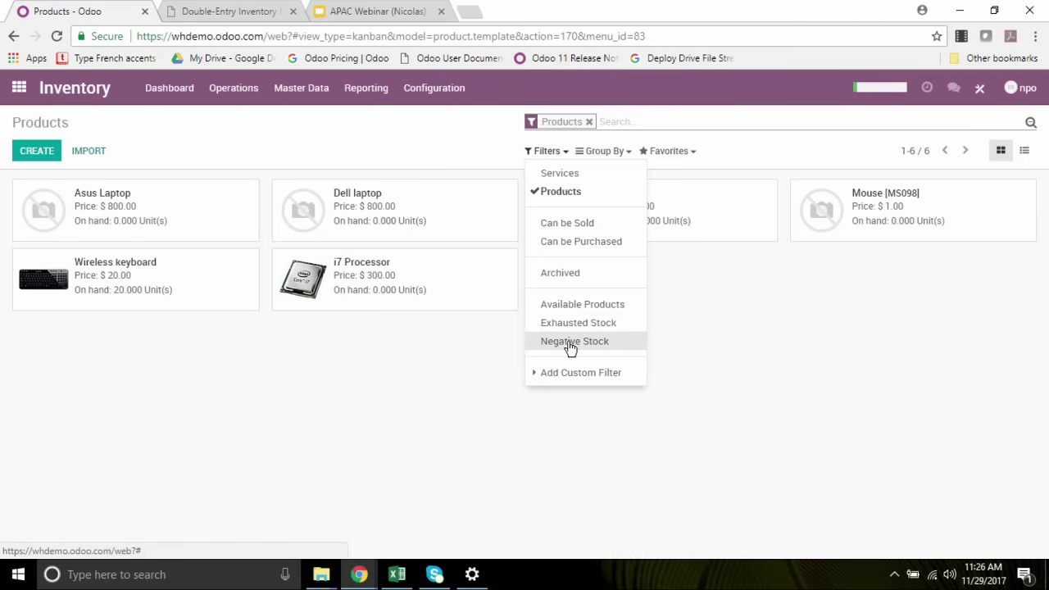
pyautogui.click(548, 324)
pyautogui.click(417, 334)
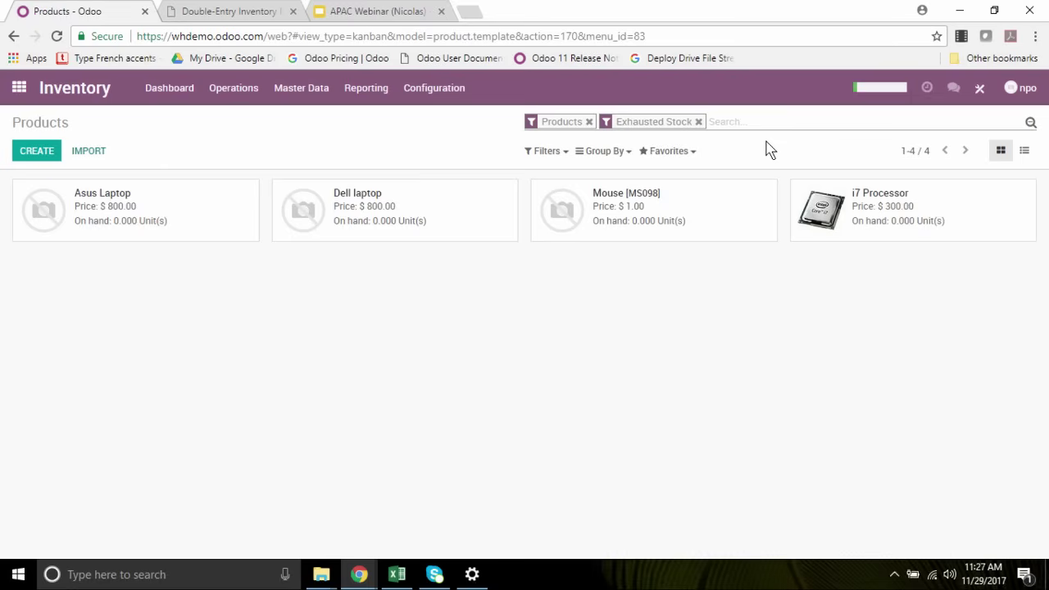
pyautogui.click(698, 122)
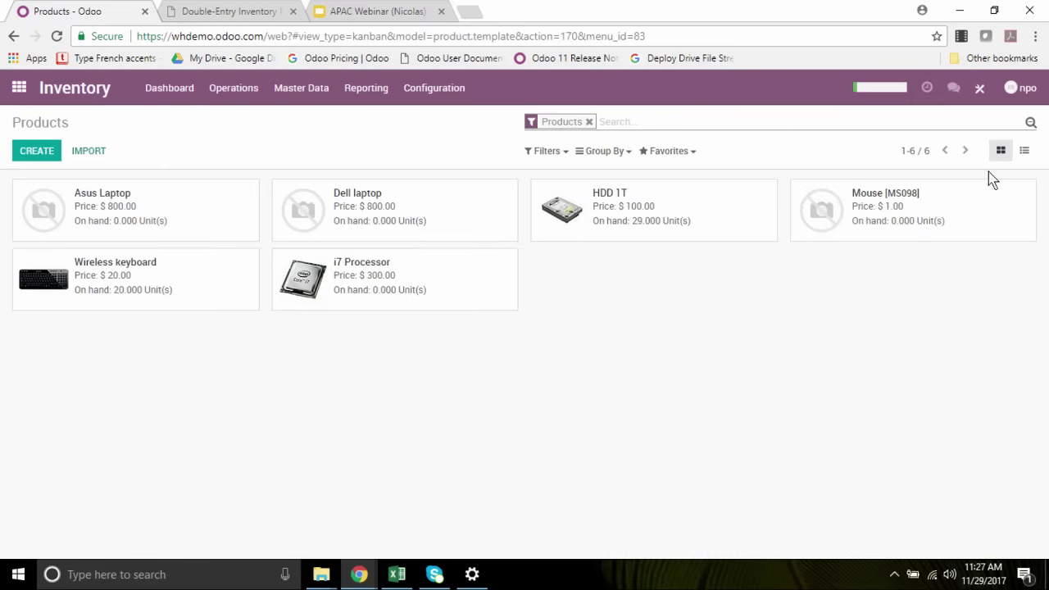
# Show the products as a list, select all of them, and inspect the export options without exporting.
pyautogui.click(1026, 153)
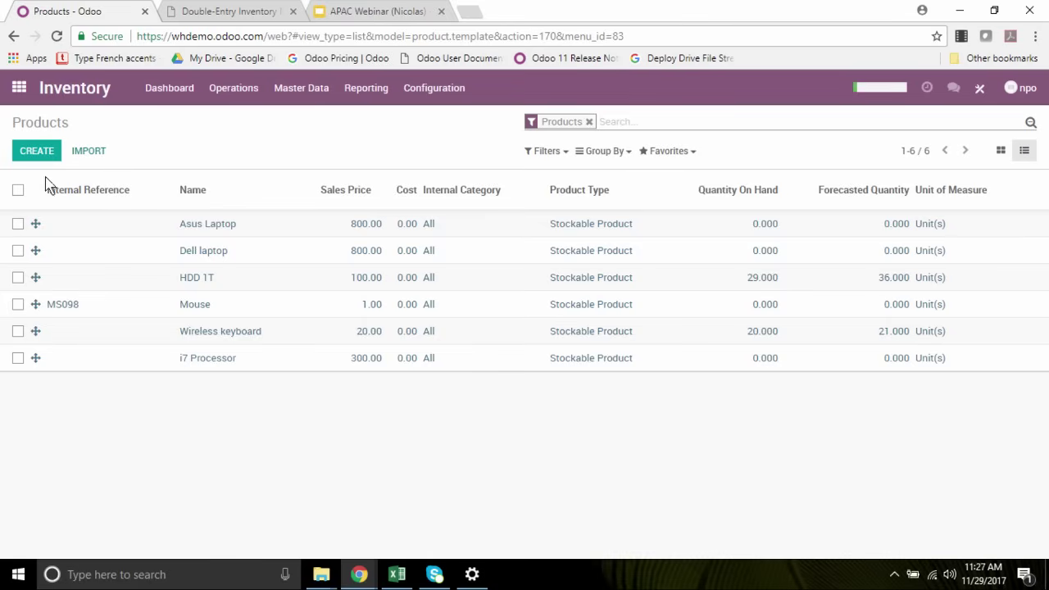
pyautogui.click(18, 190)
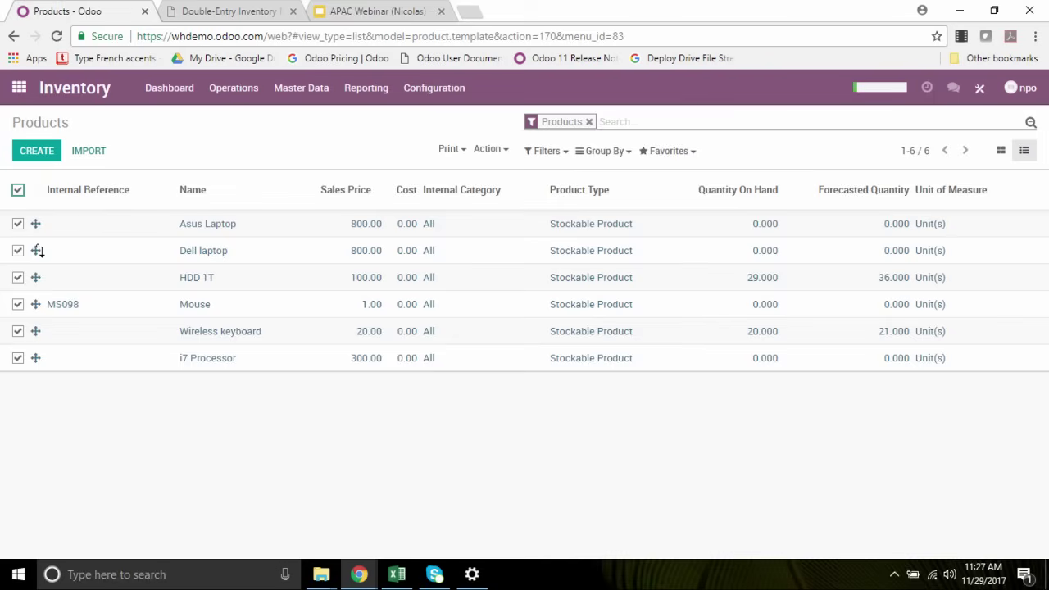
pyautogui.click(498, 152)
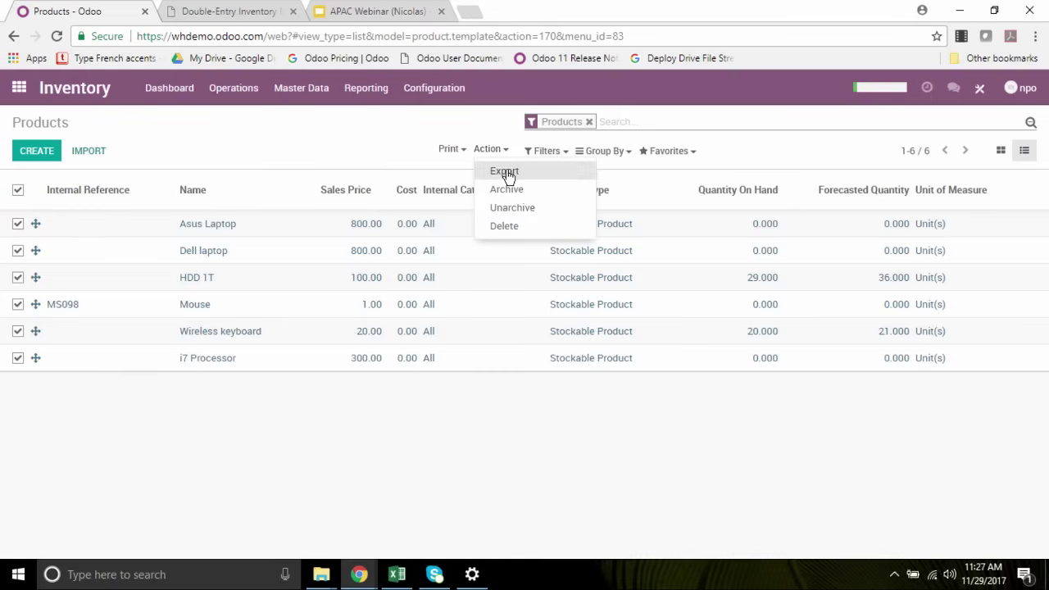
pyautogui.click(505, 171)
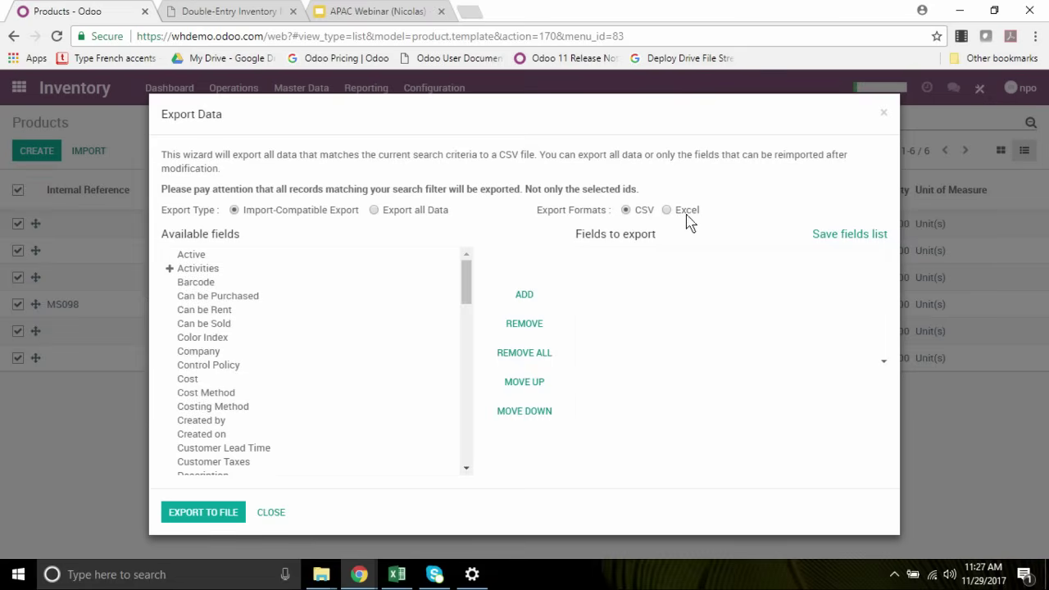
pyautogui.click(883, 115)
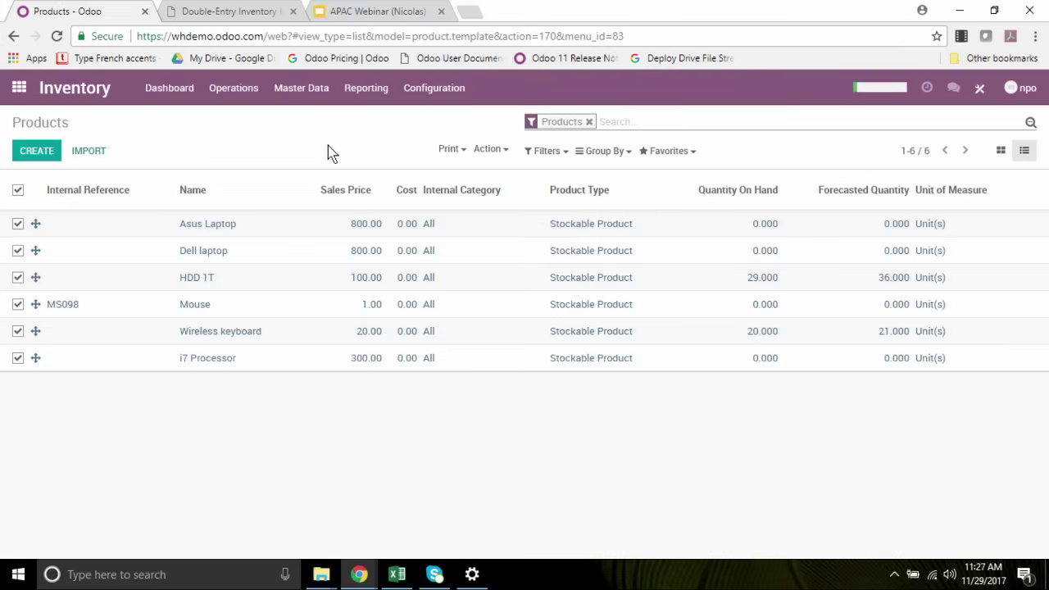
# Create a new inventory adjustment with the reference Initial inventory.
pyautogui.click(173, 96)
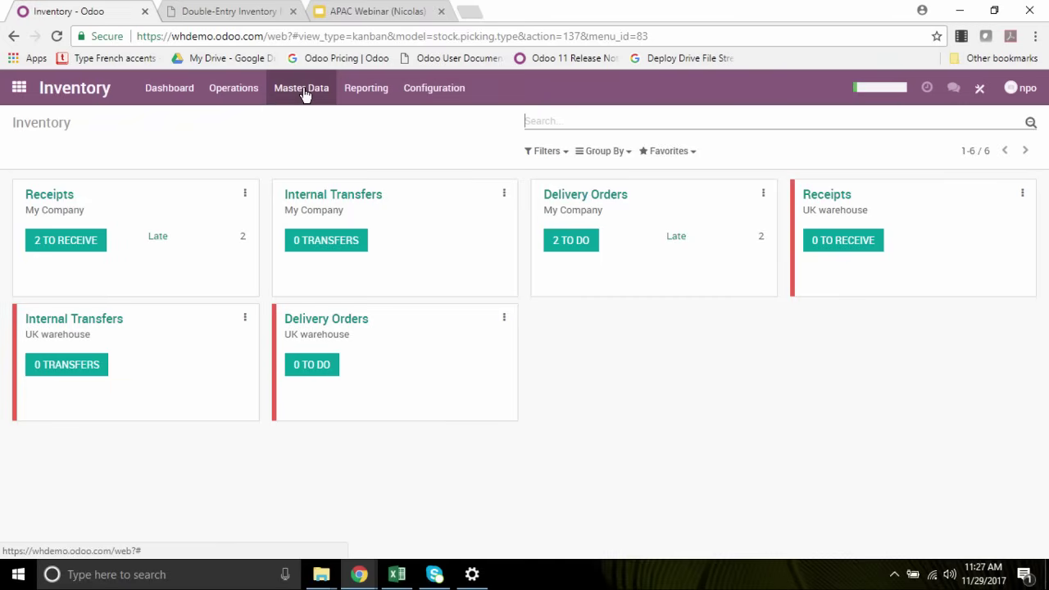
pyautogui.click(241, 93)
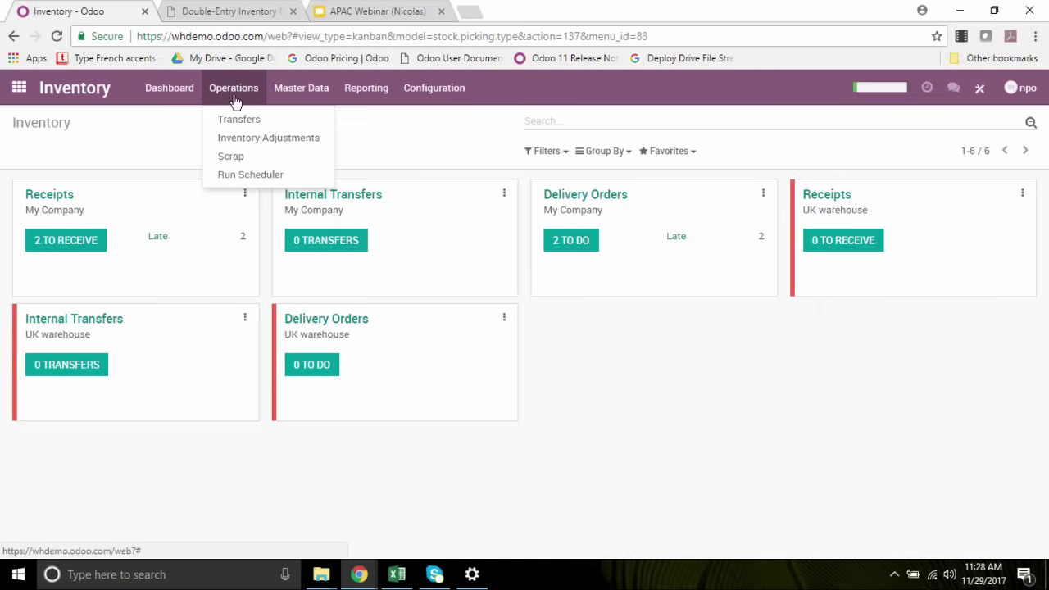
pyautogui.click(258, 146)
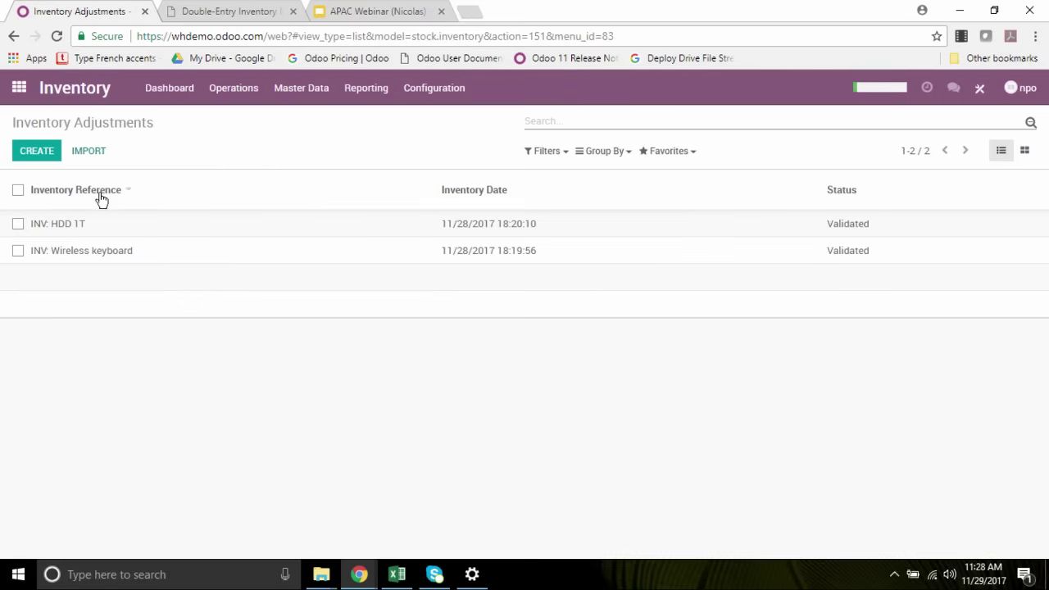
pyautogui.click(34, 159)
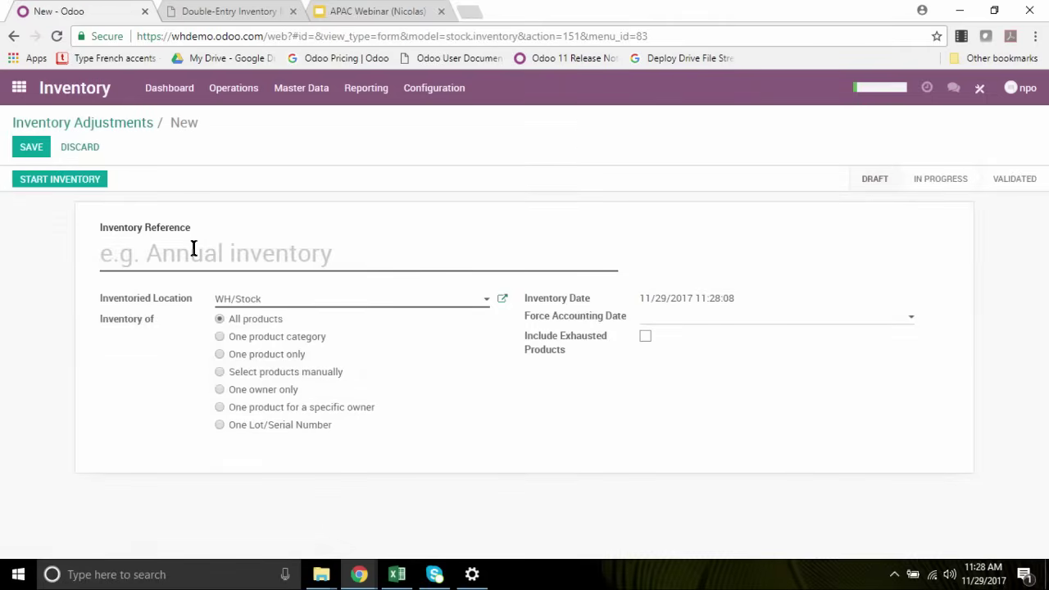
pyautogui.write('Init')
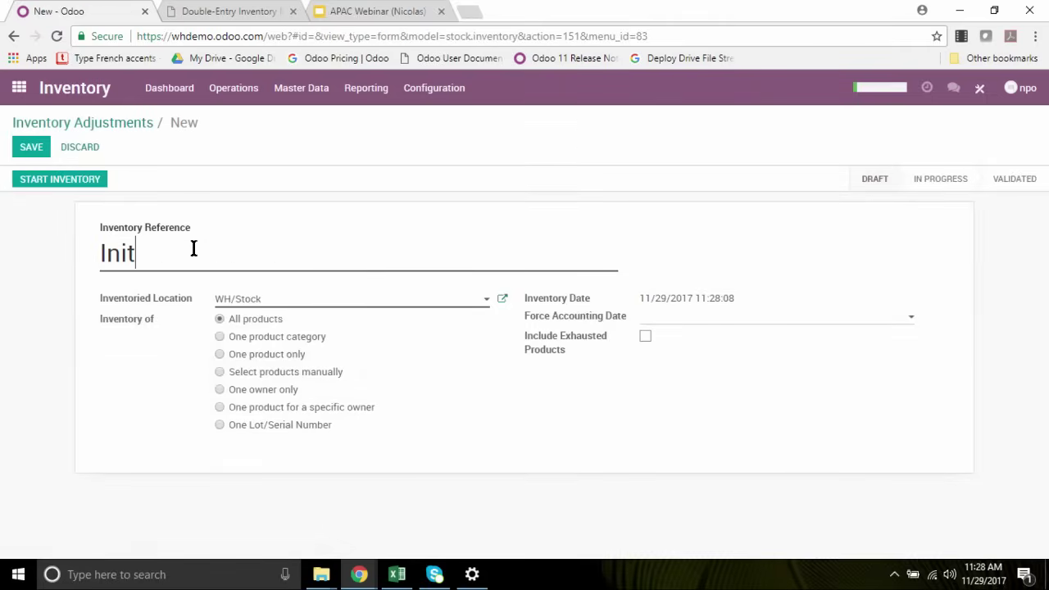
pyautogui.write('ial inventory')
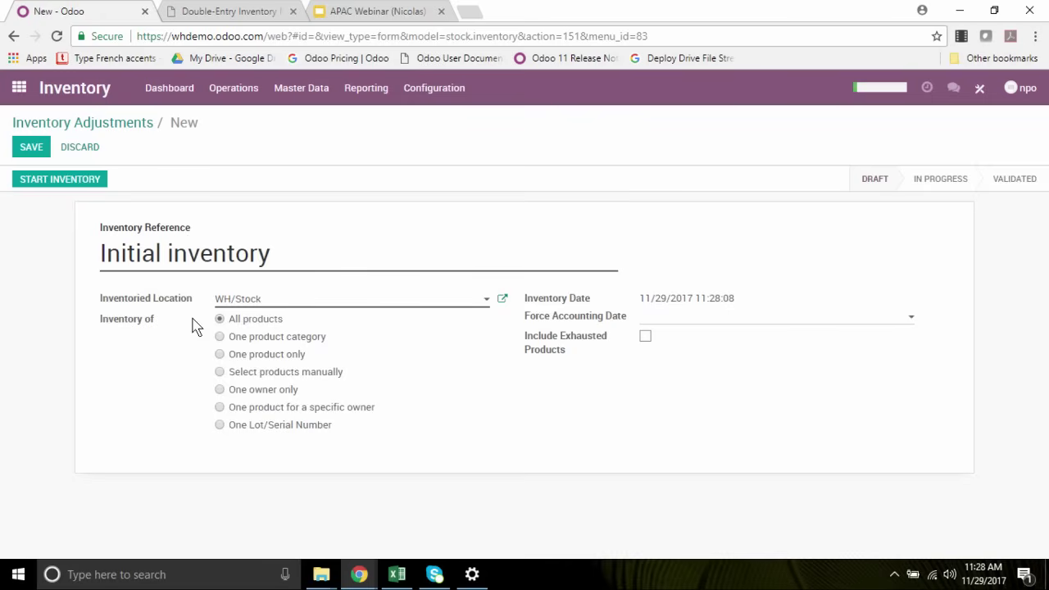
# Review the inventoried location choices and try limiting the adjustment to one product only, viewing the selectable products.
pyautogui.click(273, 307)
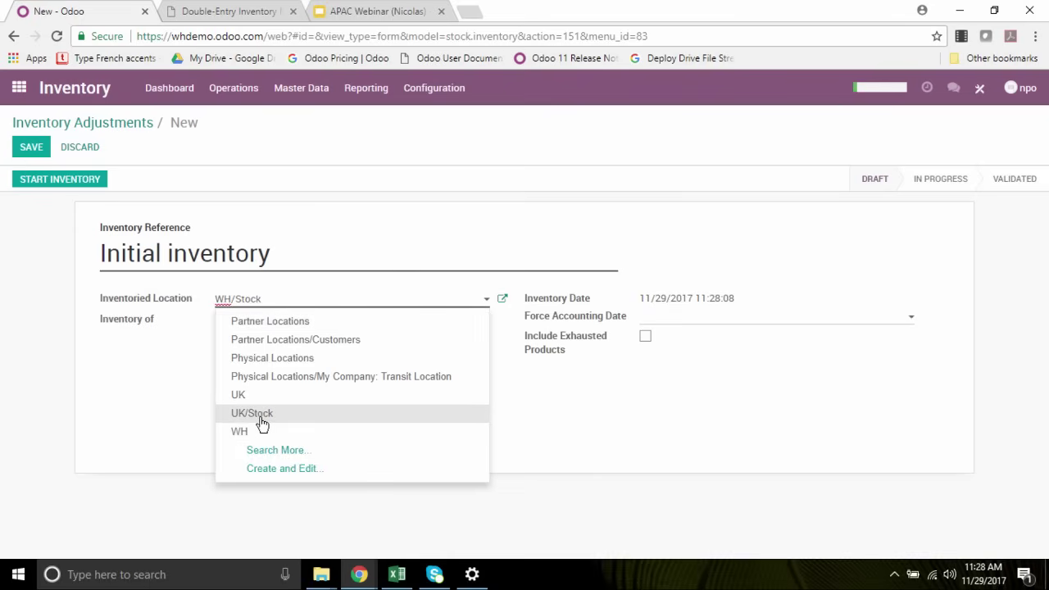
pyautogui.click(135, 405)
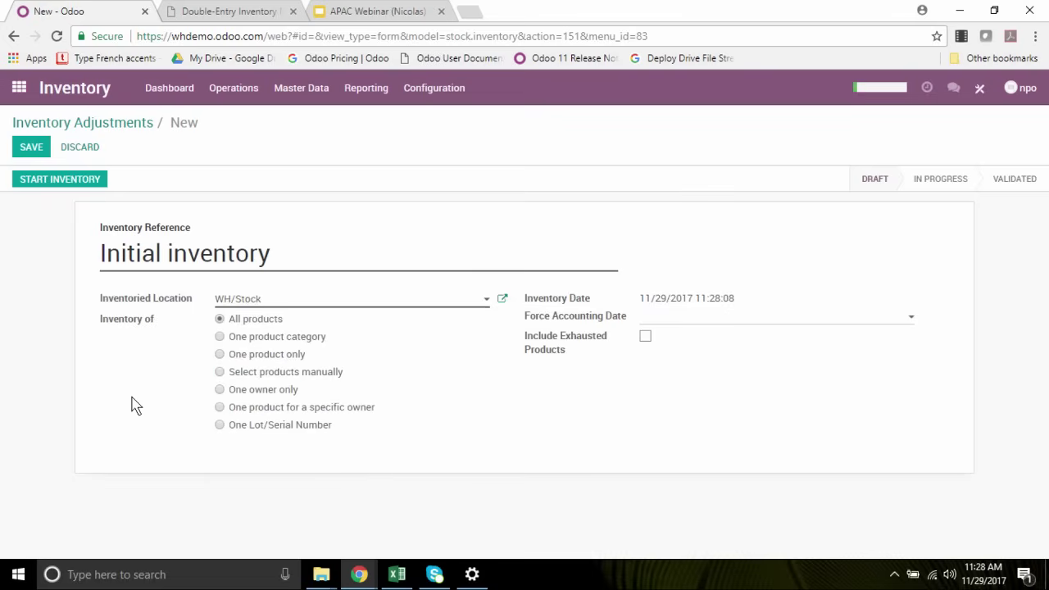
pyautogui.click(219, 355)
pyautogui.click(663, 338)
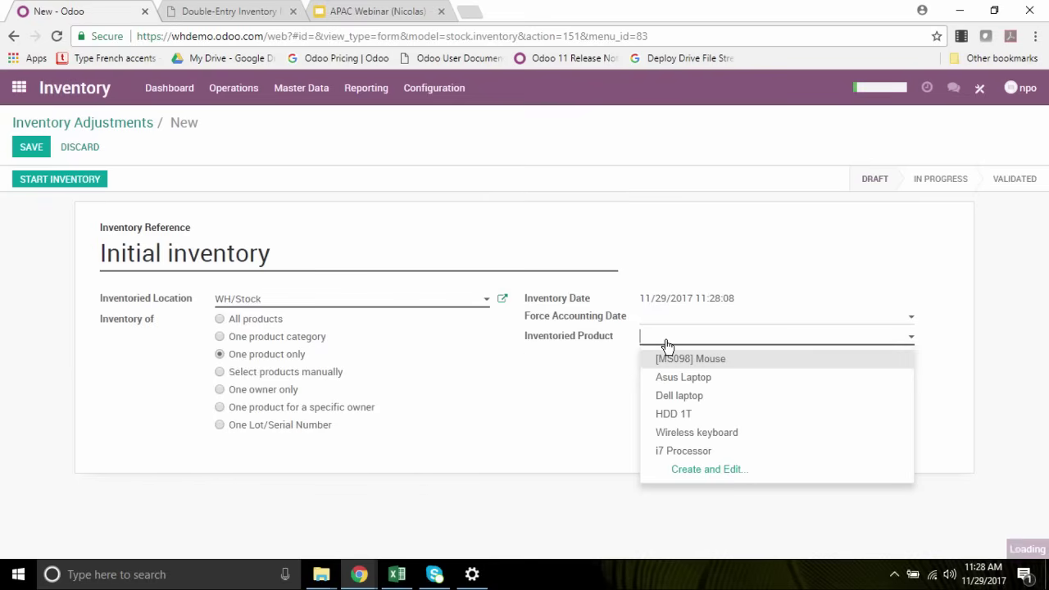
pyautogui.click(569, 285)
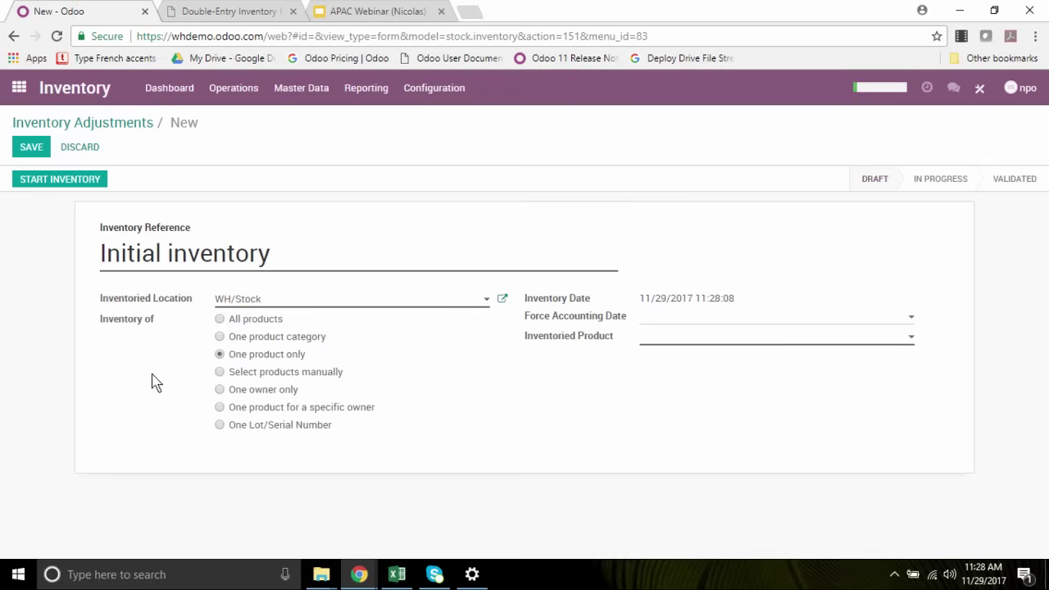
# Set the adjustment to cover all products including exhausted ones, and start the inventory.
pyautogui.click(219, 318)
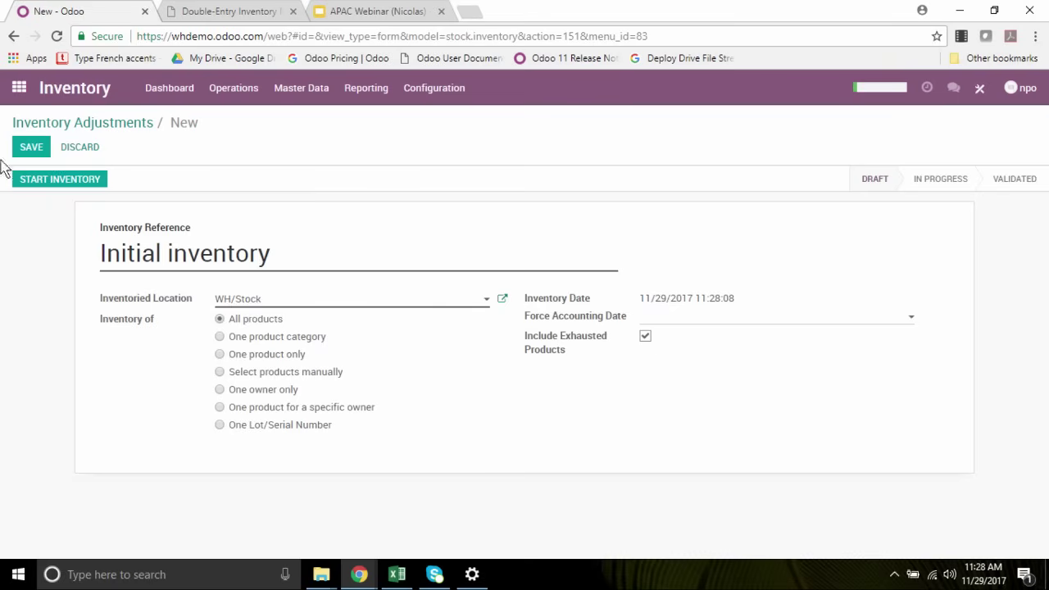
pyautogui.click(57, 179)
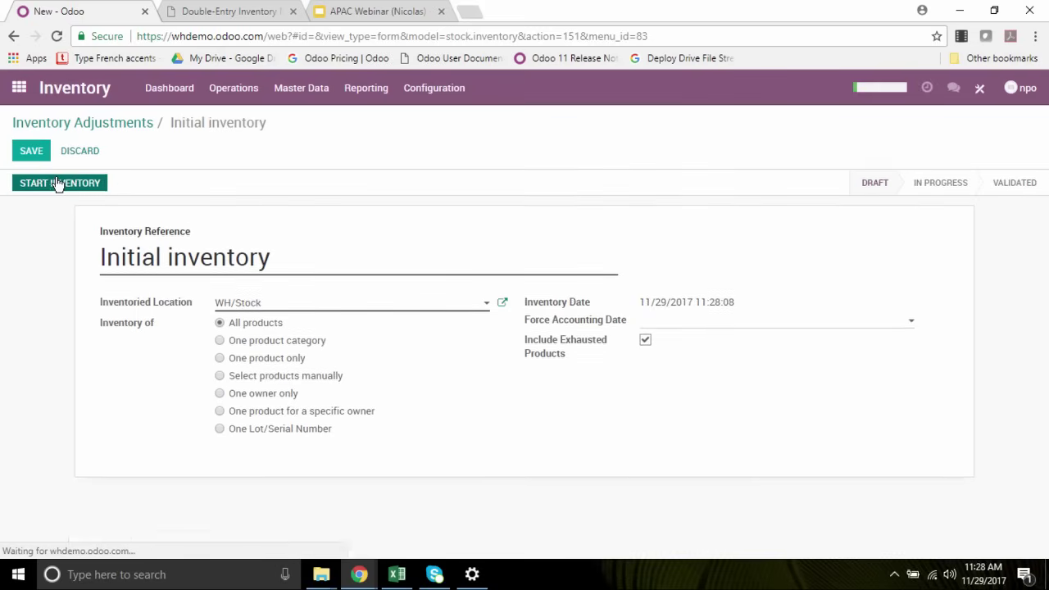
pyautogui.scroll(-3, 419, 248)
pyautogui.scroll(1, 418, 249)
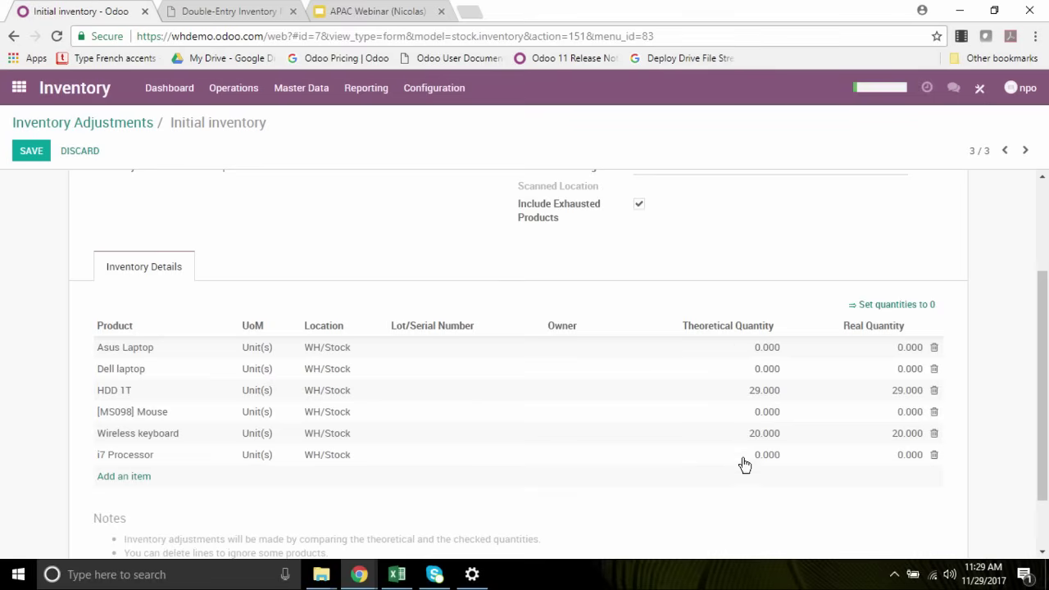
# Enter real quantities in the inventory details: Asus Laptop 10, Dell laptop 20, HDD 1T 28 and i7 Processor 20.
pyautogui.click(903, 350)
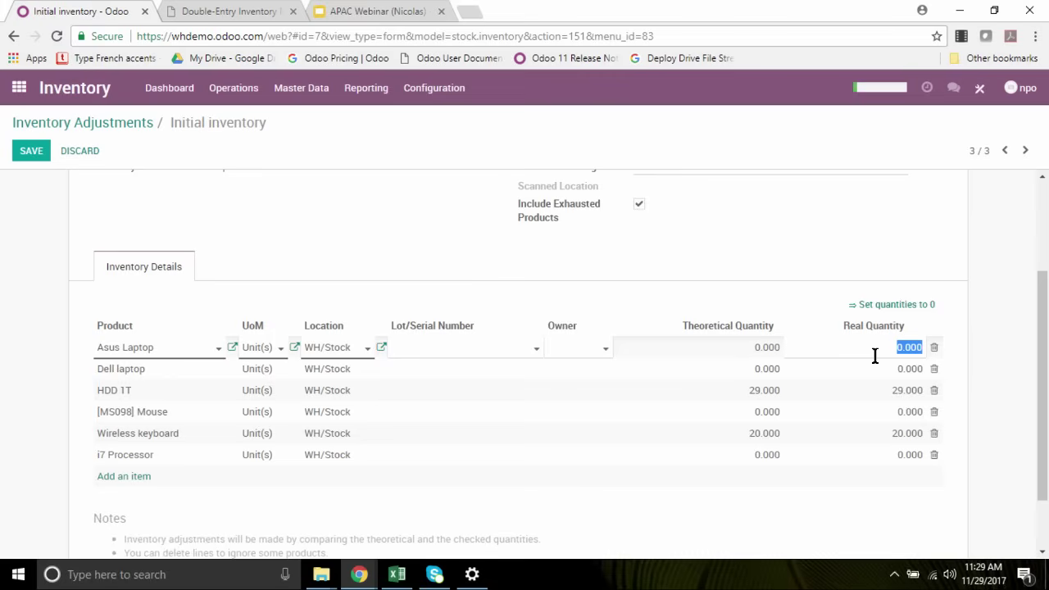
pyautogui.write('10')
pyautogui.click(903, 380)
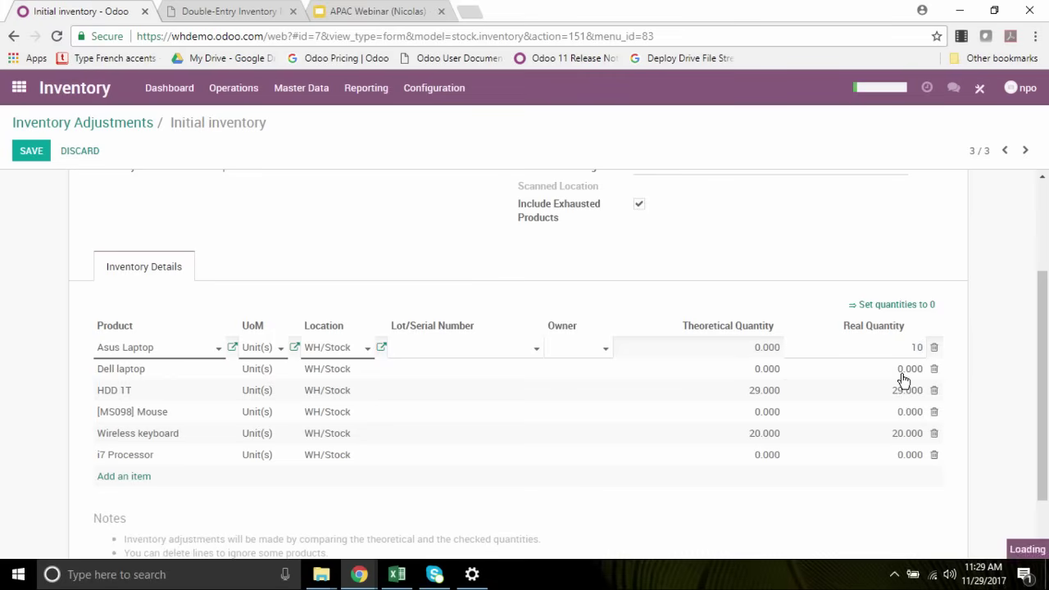
pyautogui.write('20')
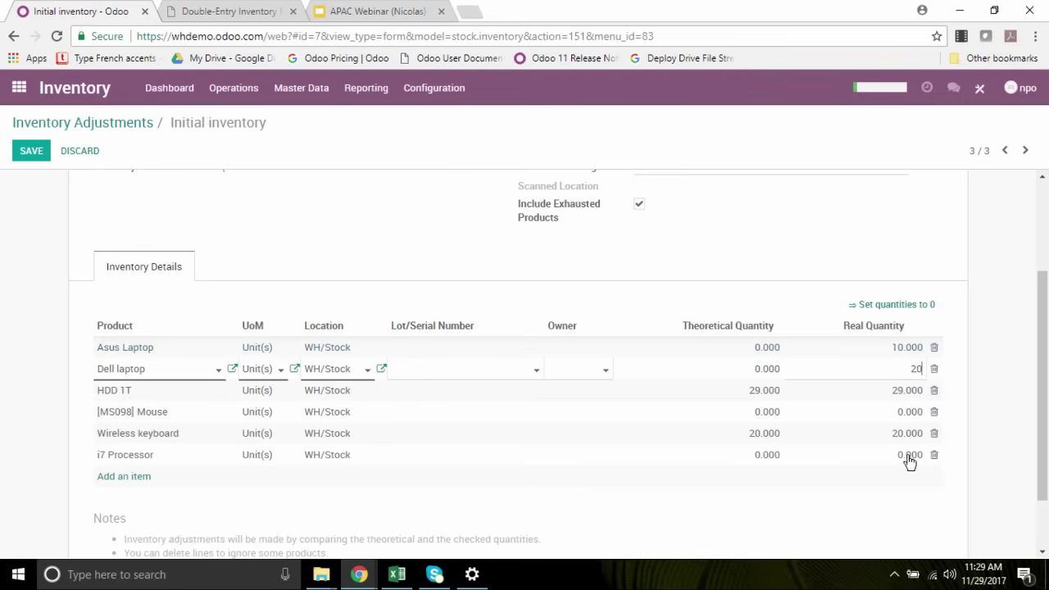
pyautogui.click(902, 397)
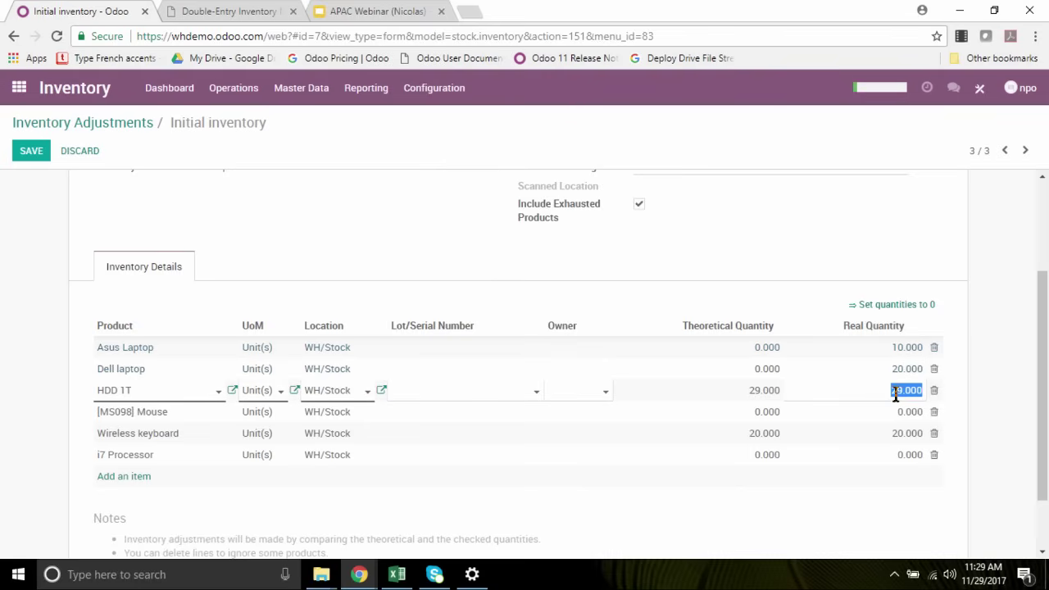
pyautogui.write('28')
pyautogui.click(905, 415)
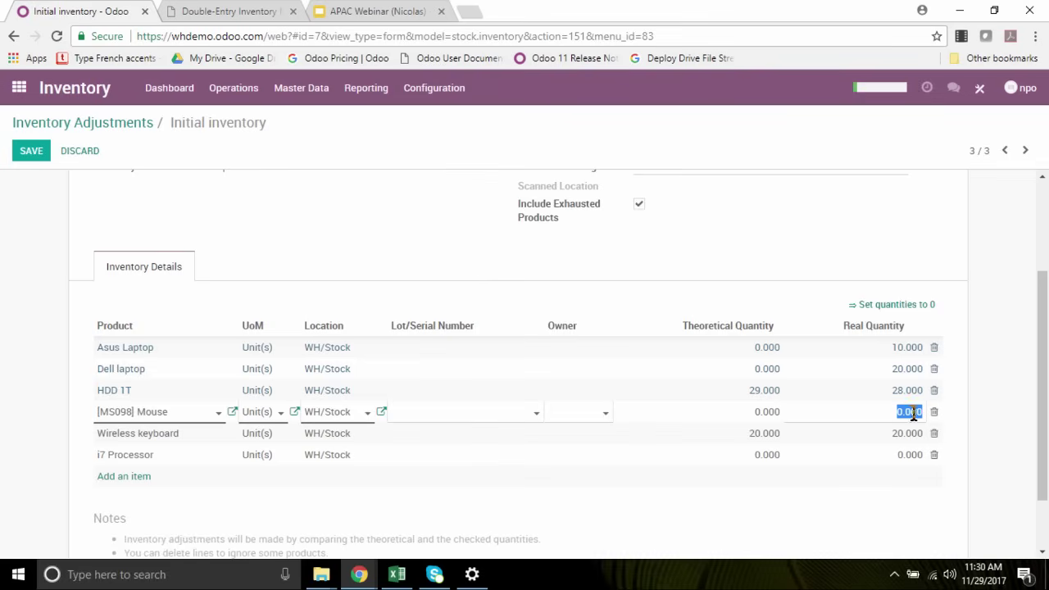
pyautogui.click(898, 455)
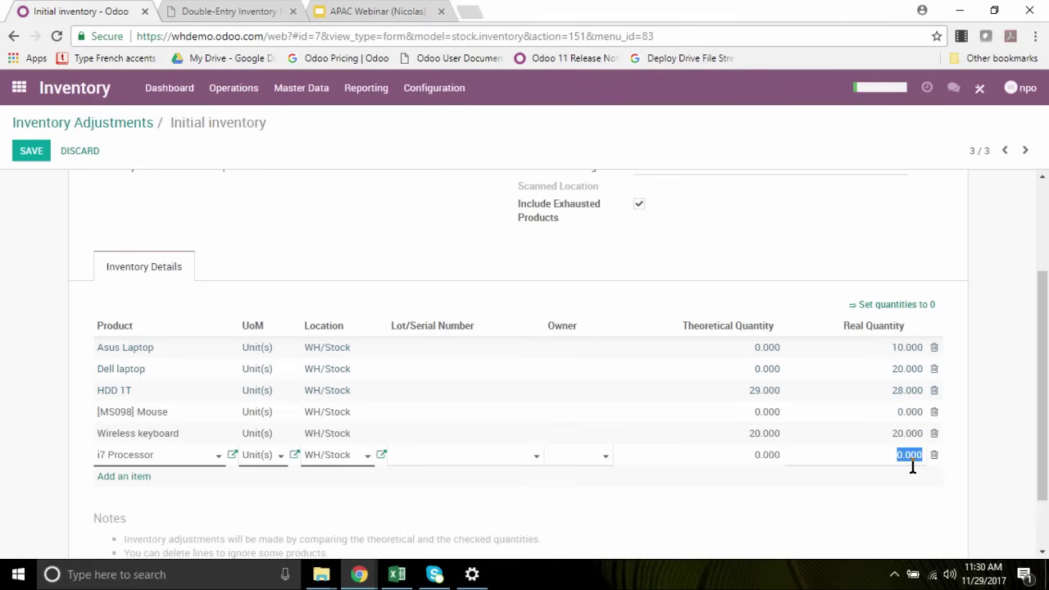
pyautogui.write('20')
pyautogui.click(748, 241)
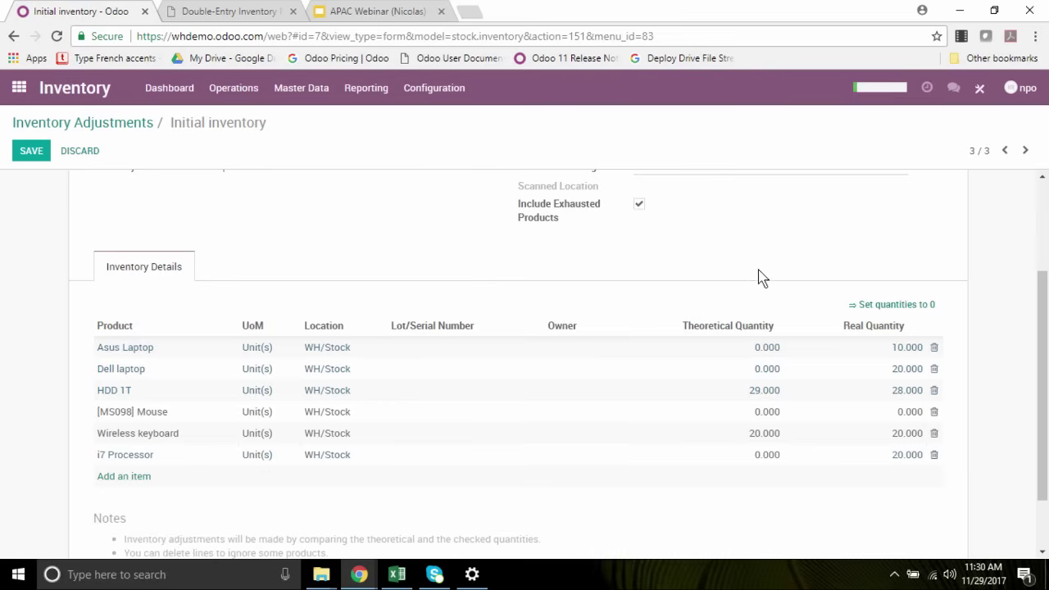
# Save the Initial inventory adjustment with the lot and owner columns left empty, and validate it.
pyautogui.scroll(2, 557, 360)
pyautogui.scroll(-2, 426, 352)
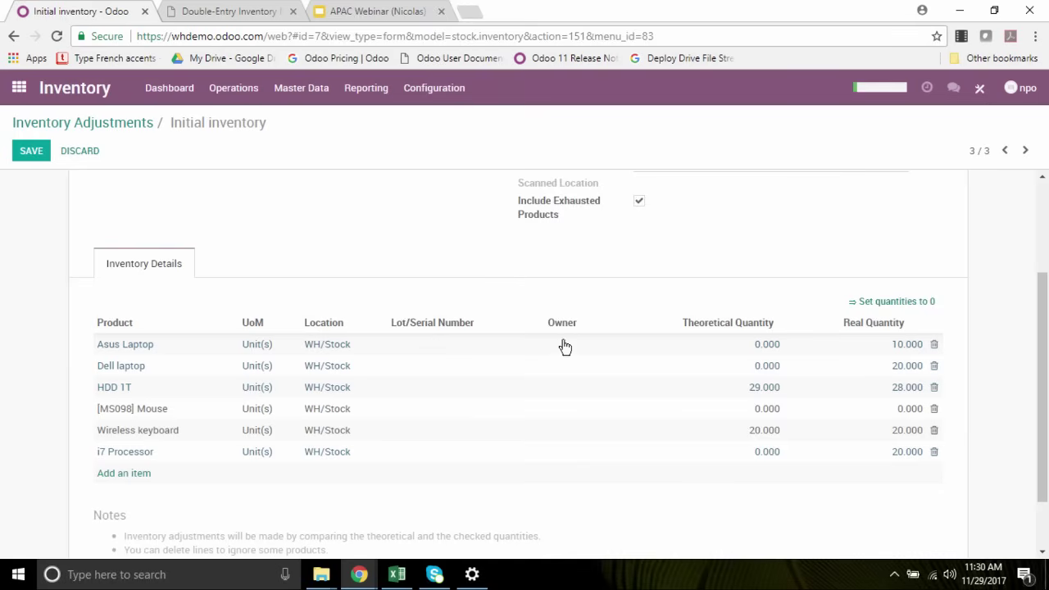
pyautogui.click(588, 352)
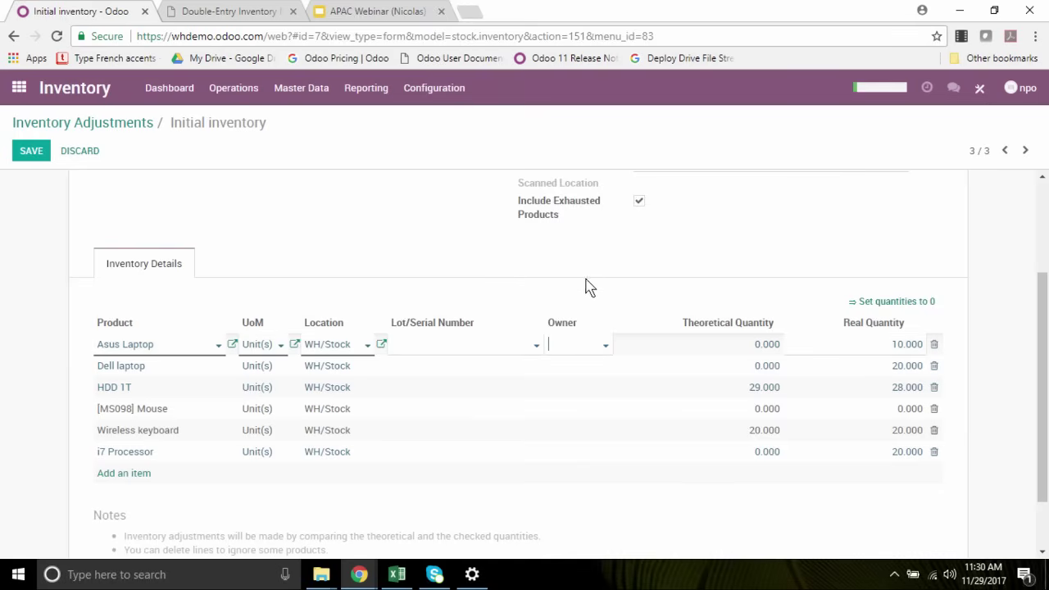
pyautogui.click(593, 241)
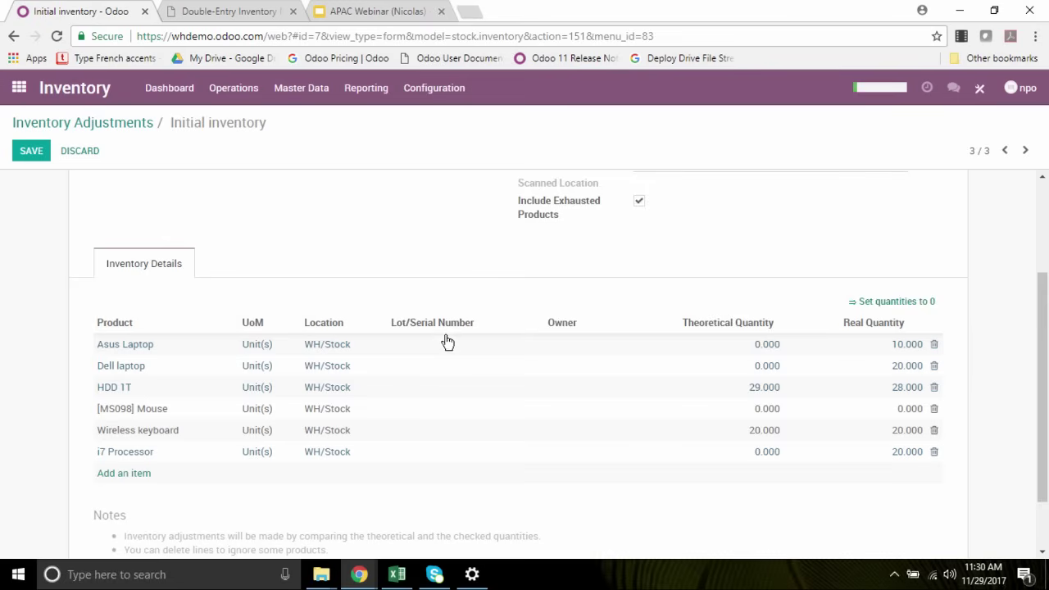
pyautogui.click(28, 153)
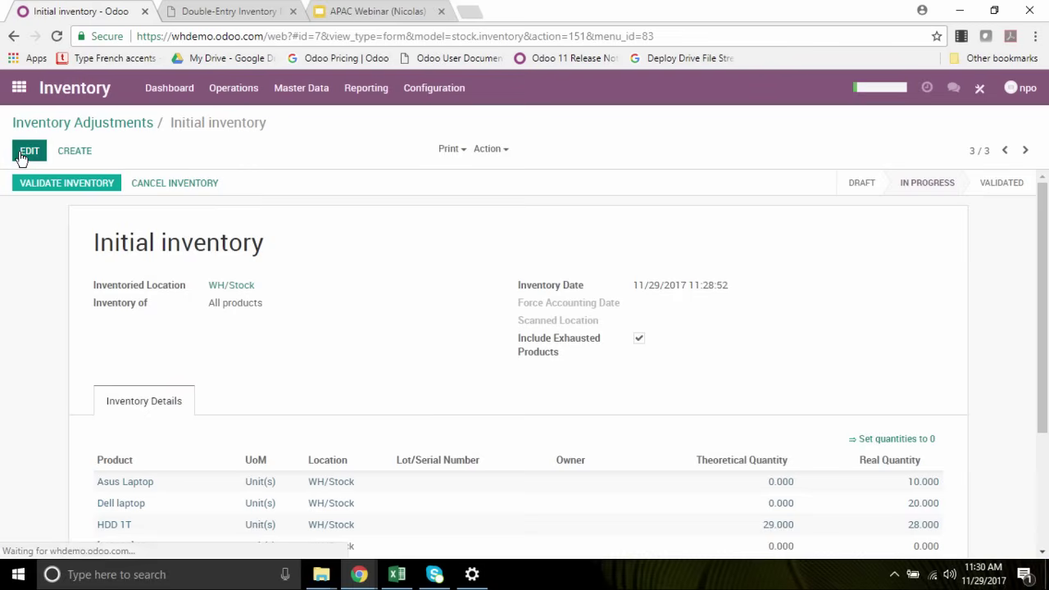
pyautogui.click(73, 188)
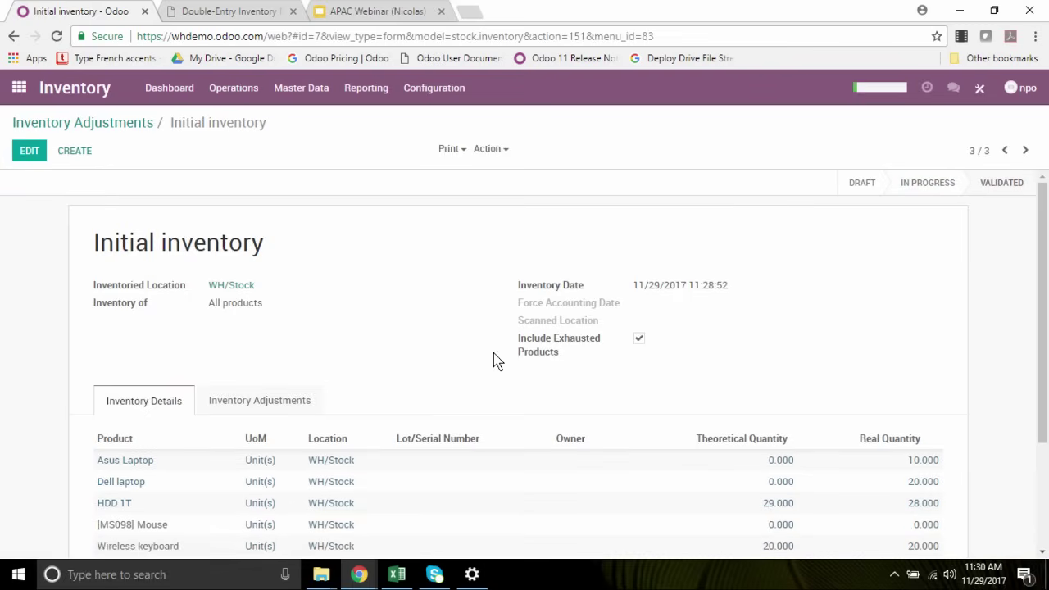
pyautogui.scroll(-2, 493, 356)
pyautogui.scroll(2, 501, 366)
# Check the on-hand quantities in the product overview and examine the Dell laptop's stock by location.
pyautogui.click(300, 92)
pyautogui.click(299, 123)
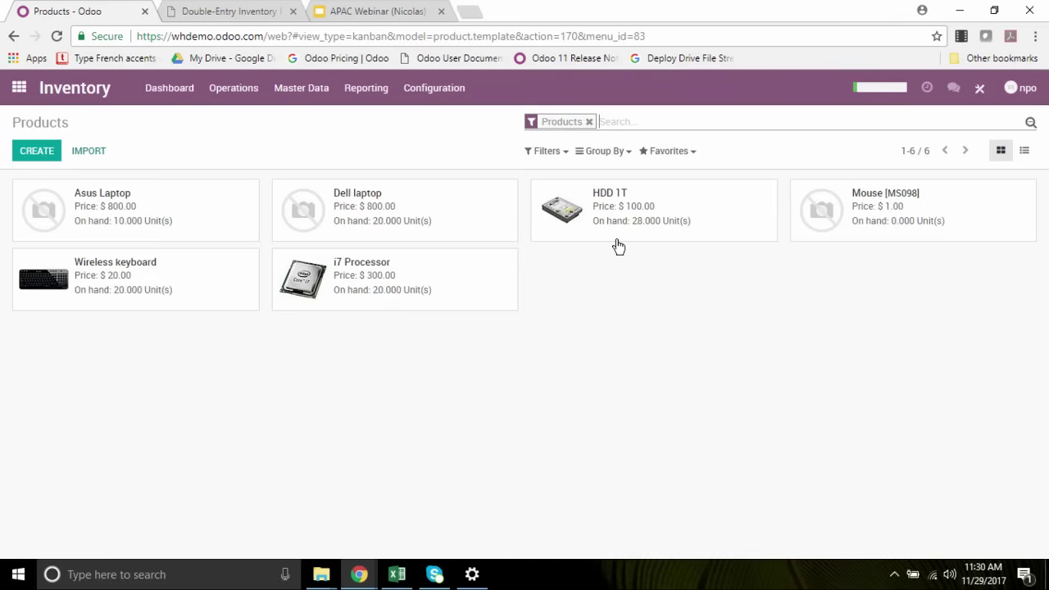
pyautogui.click(371, 223)
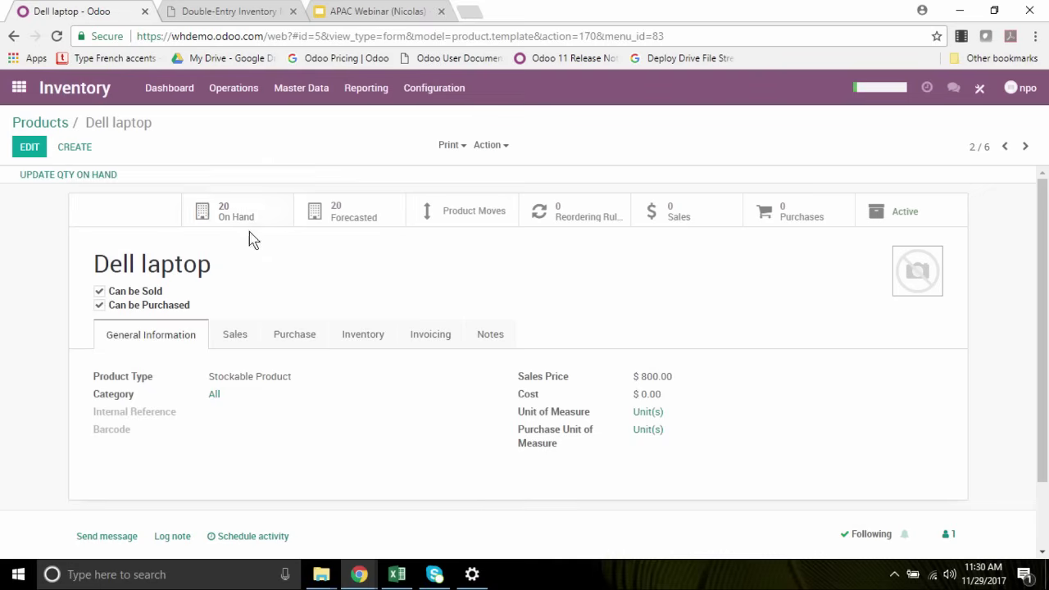
pyautogui.click(246, 221)
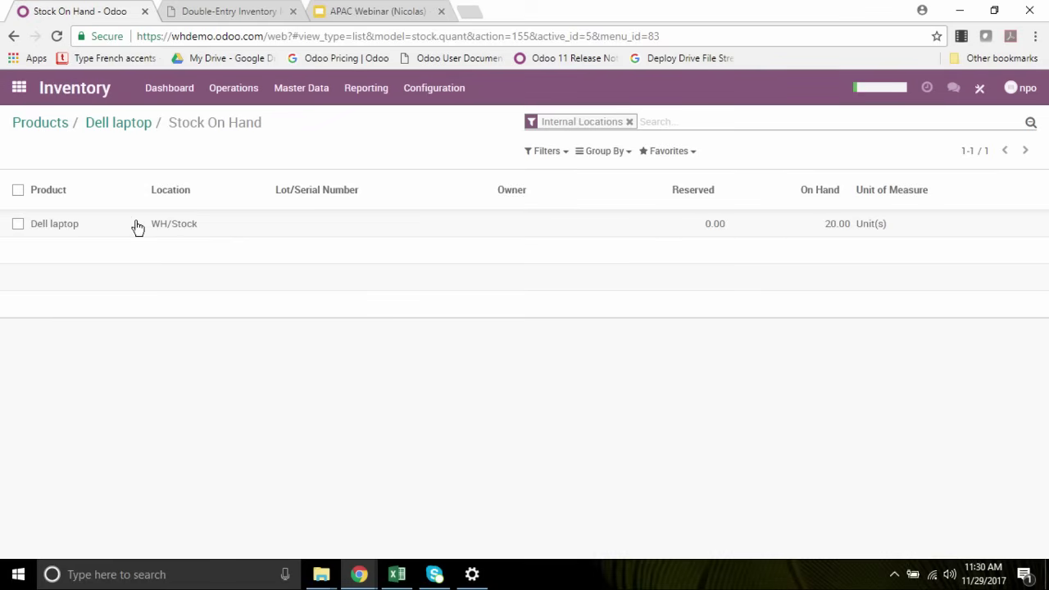
pyautogui.click(117, 125)
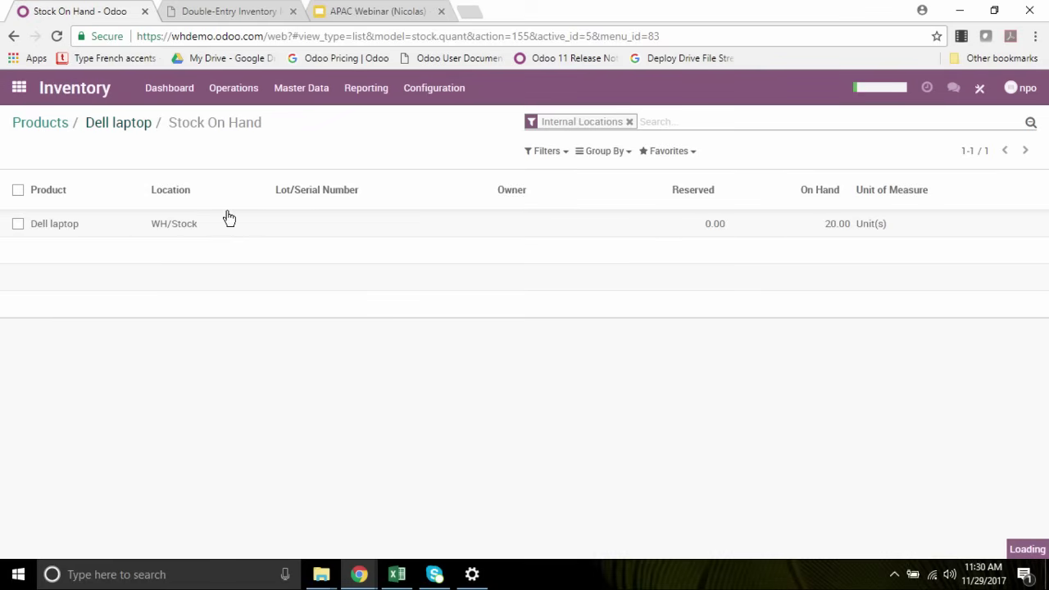
pyautogui.click(233, 220)
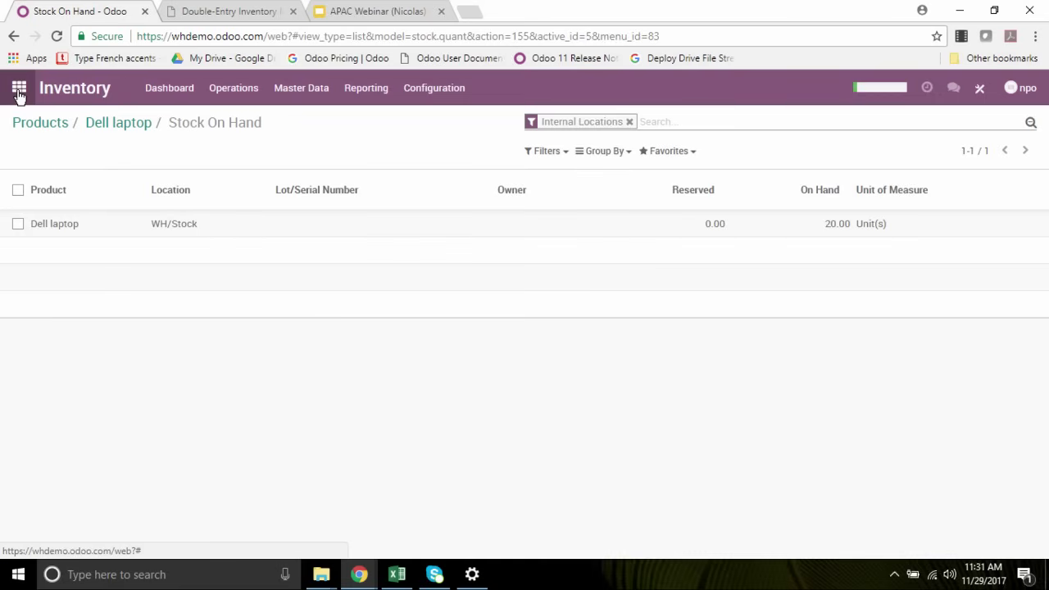
# Return to the product overview, open the Mouse product and examine its vendor and purchase price.
pyautogui.click(301, 90)
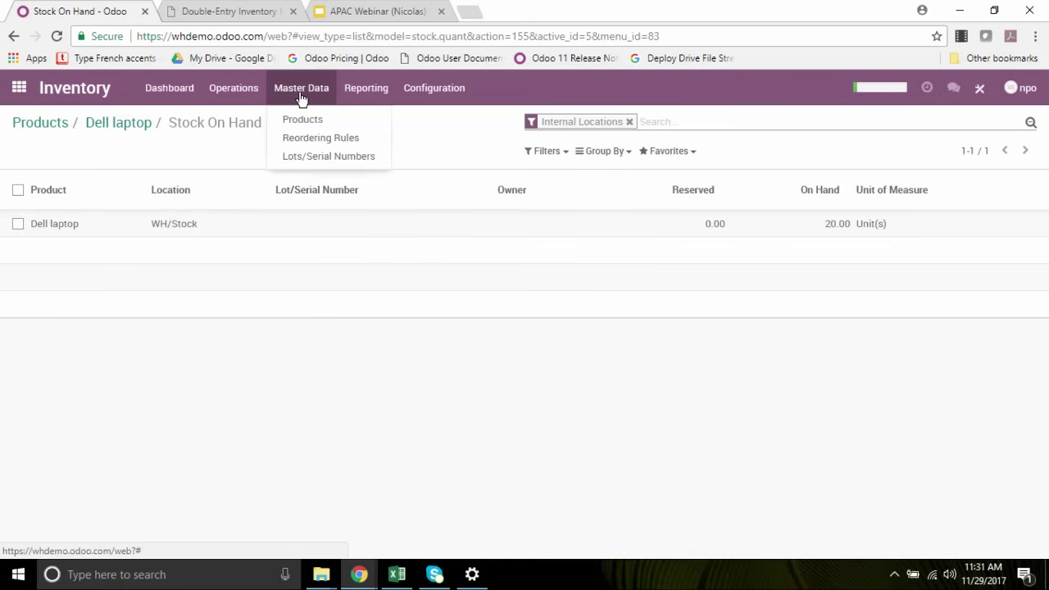
pyautogui.click(298, 118)
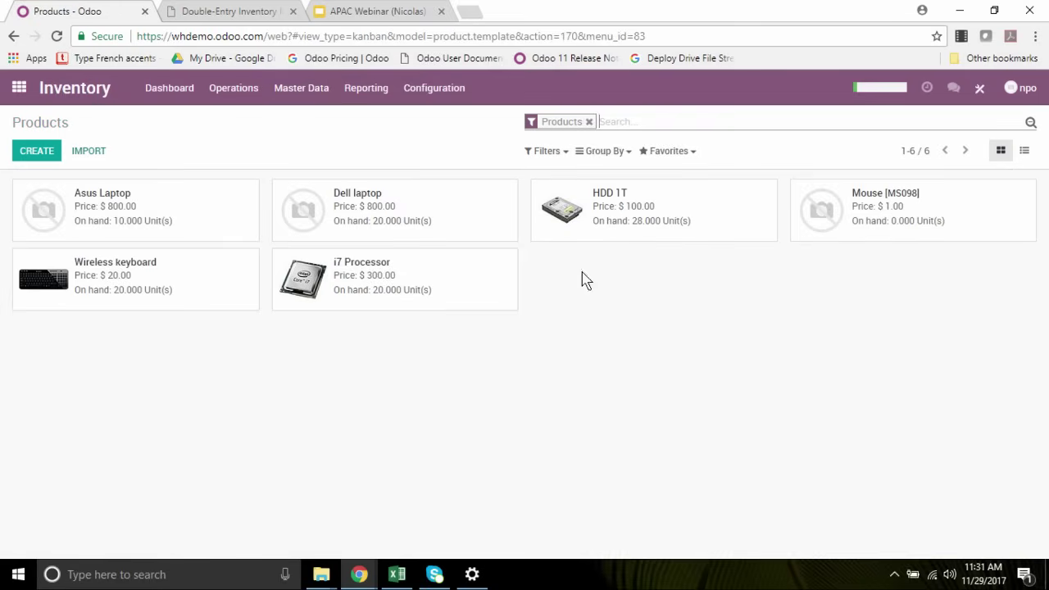
pyautogui.click(904, 217)
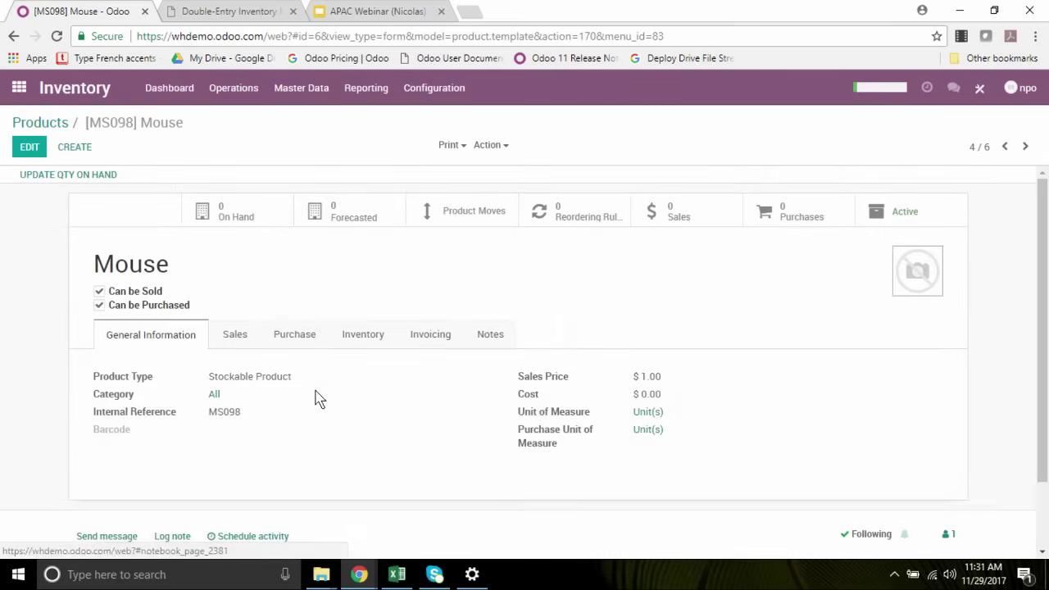
pyautogui.click(300, 341)
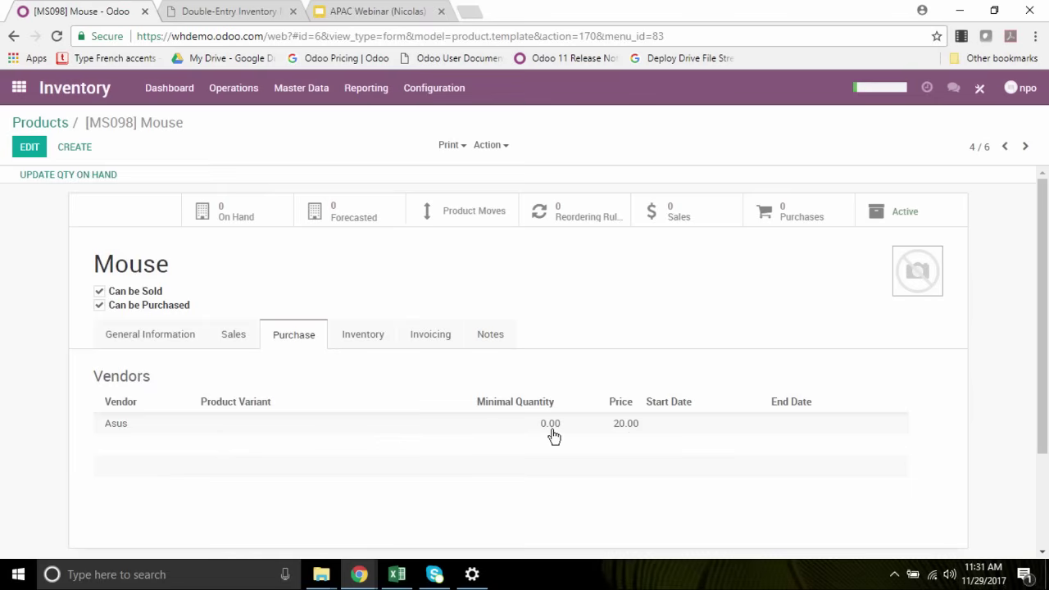
# Switch to the Purchases app and create a new request for quotation with Asus as the vendor.
pyautogui.click(18, 90)
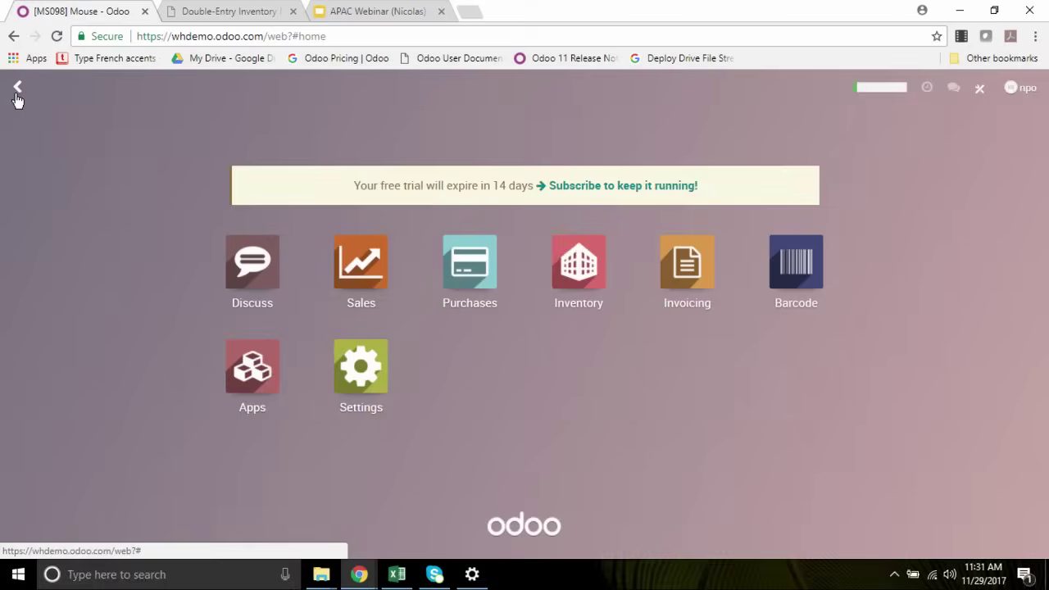
pyautogui.click(473, 287)
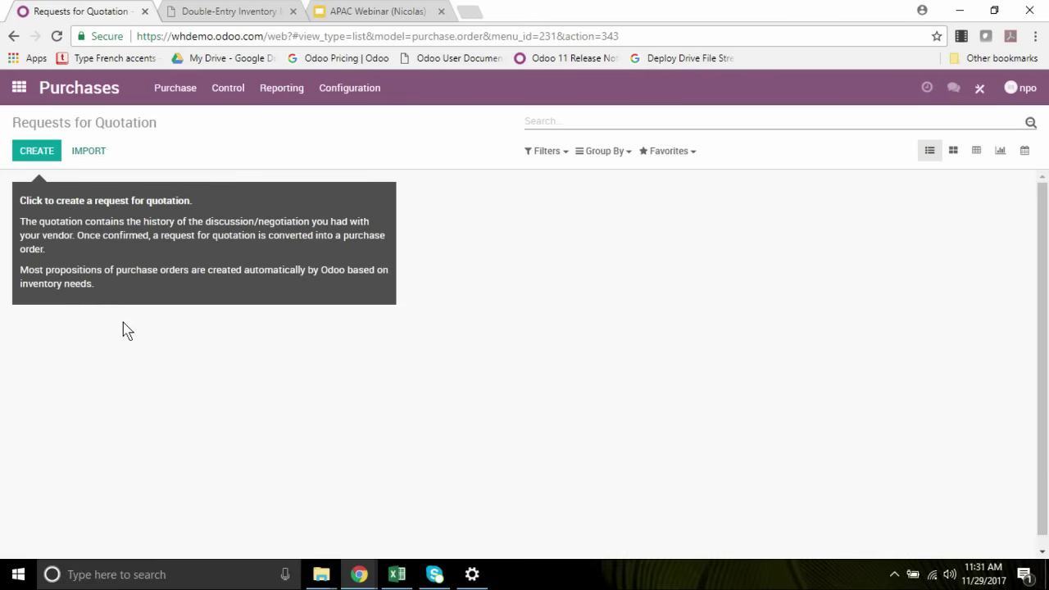
pyautogui.click(36, 156)
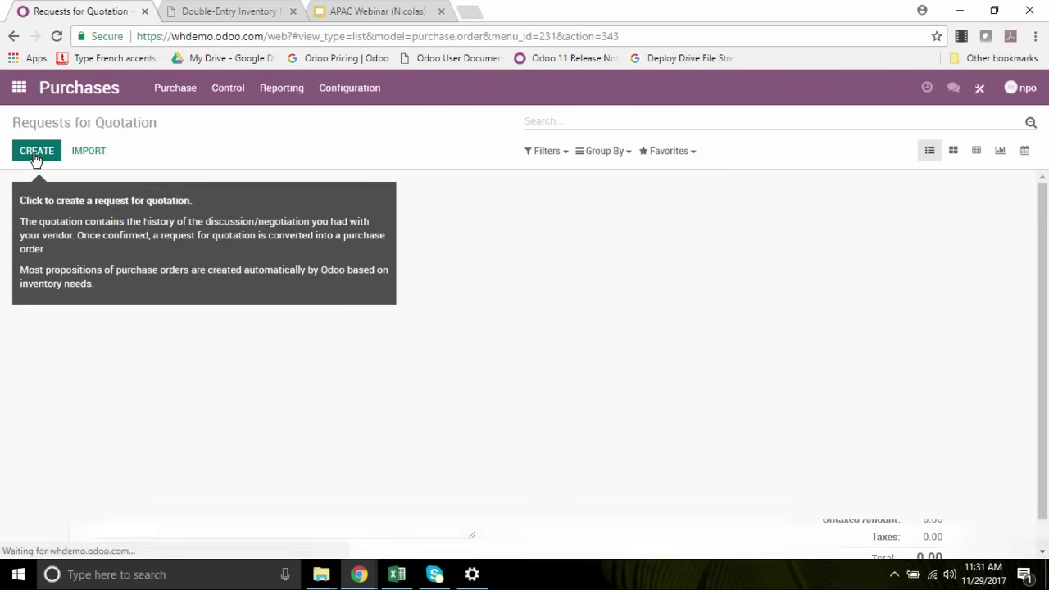
pyautogui.click(245, 303)
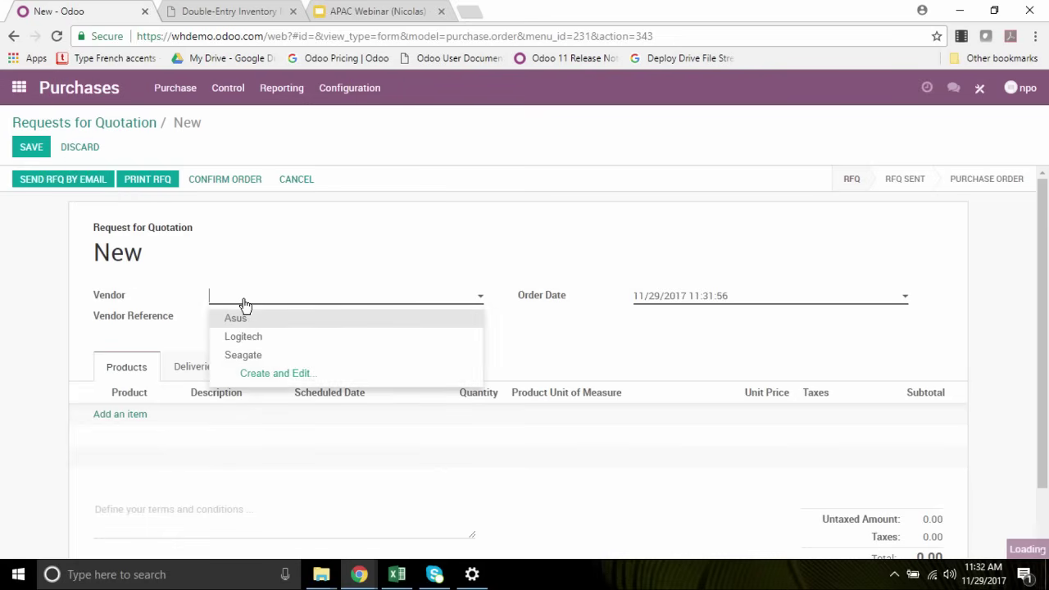
pyautogui.click(244, 322)
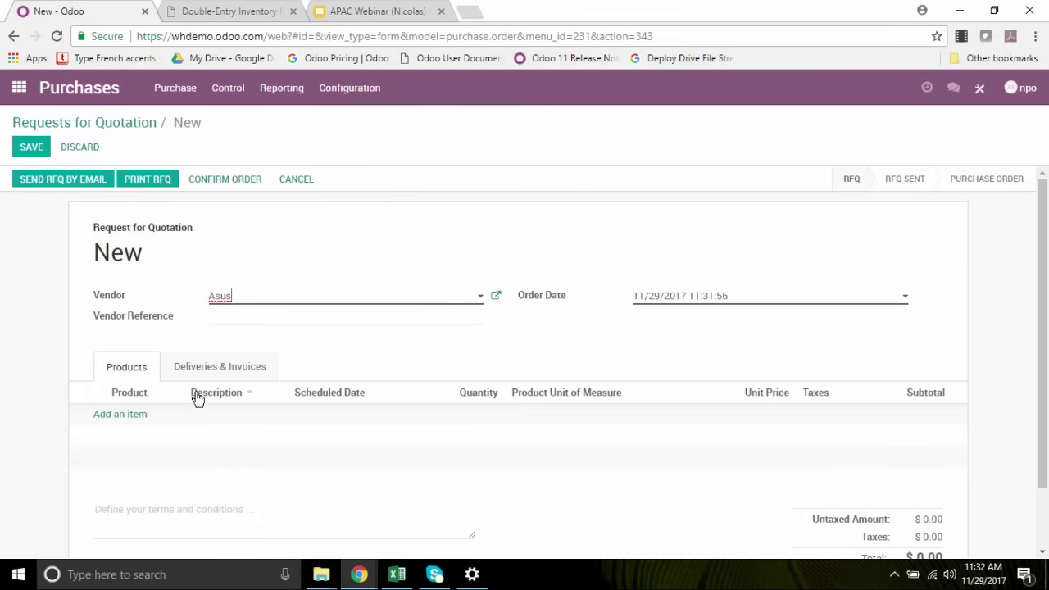
# Add an order line for the product [MS098] Mouse with a quantity of 20 units.
pyautogui.scroll(-1, 199, 401)
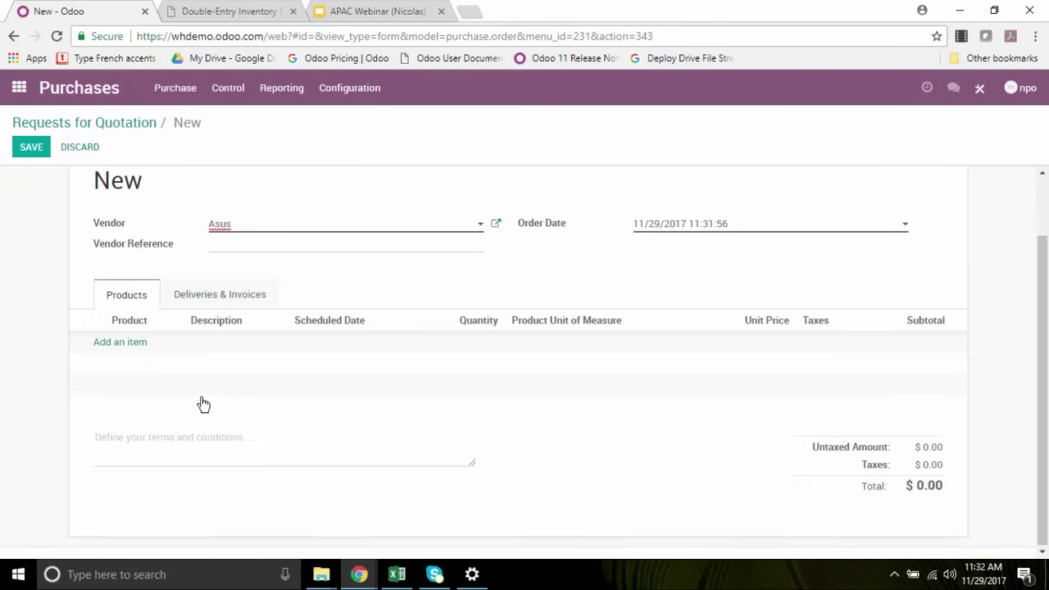
pyautogui.click(118, 344)
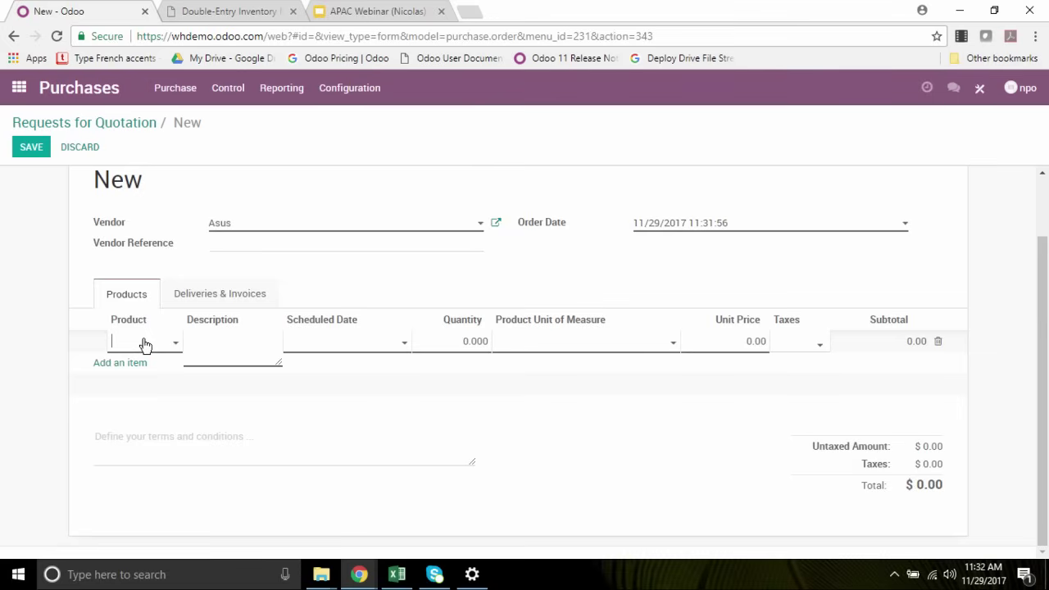
pyautogui.write('ms')
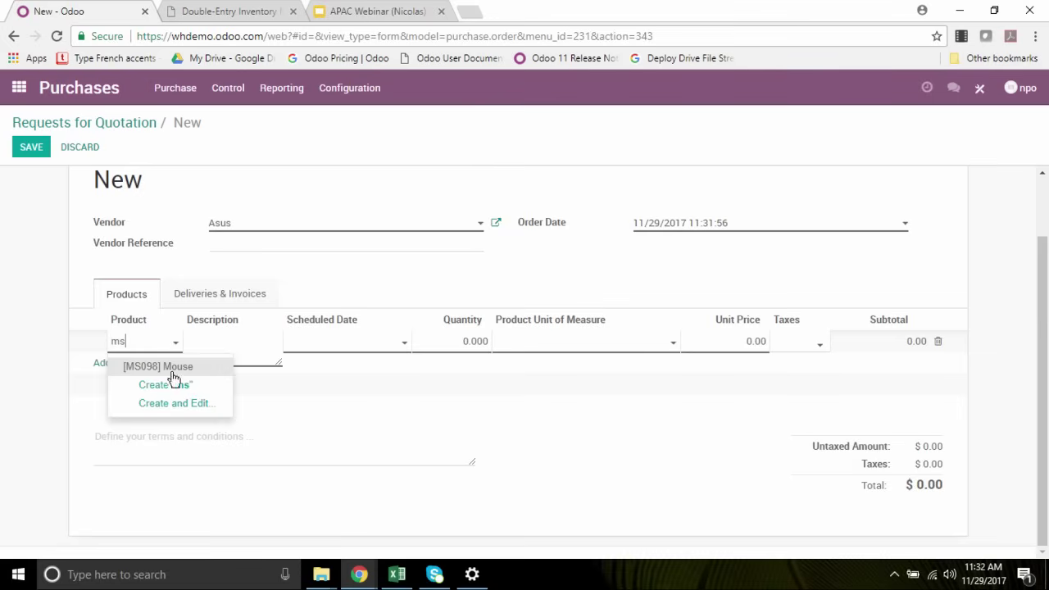
pyautogui.click(171, 372)
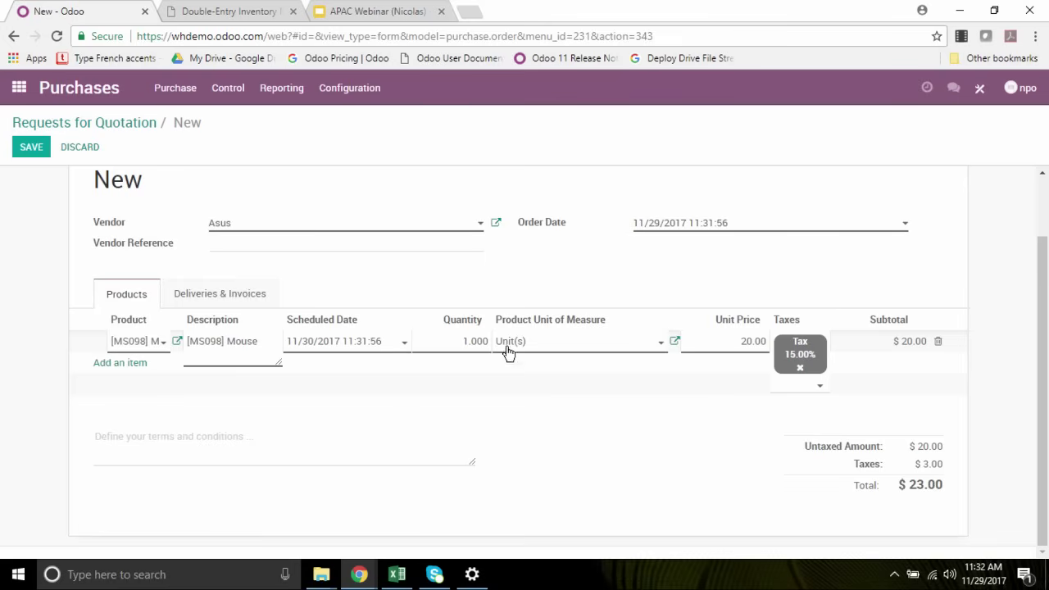
pyautogui.click(539, 274)
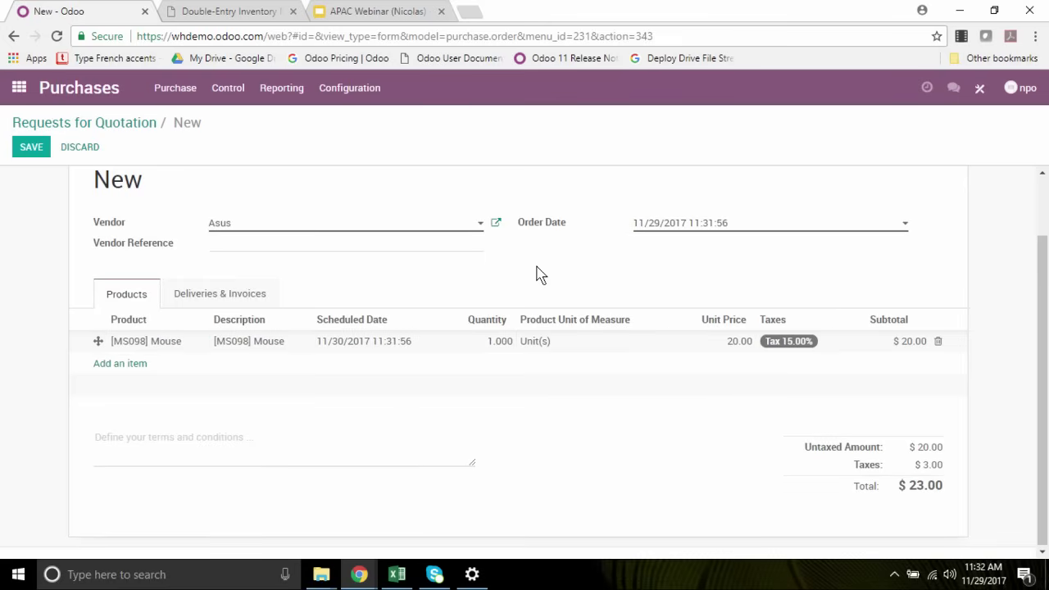
pyautogui.click(485, 340)
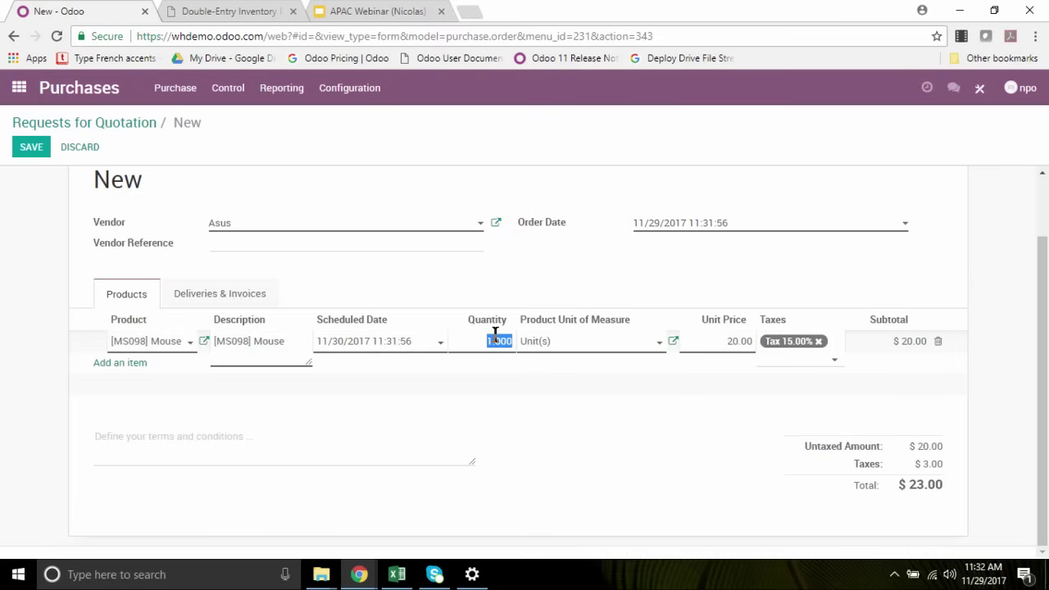
pyautogui.write('20')
pyautogui.click(621, 291)
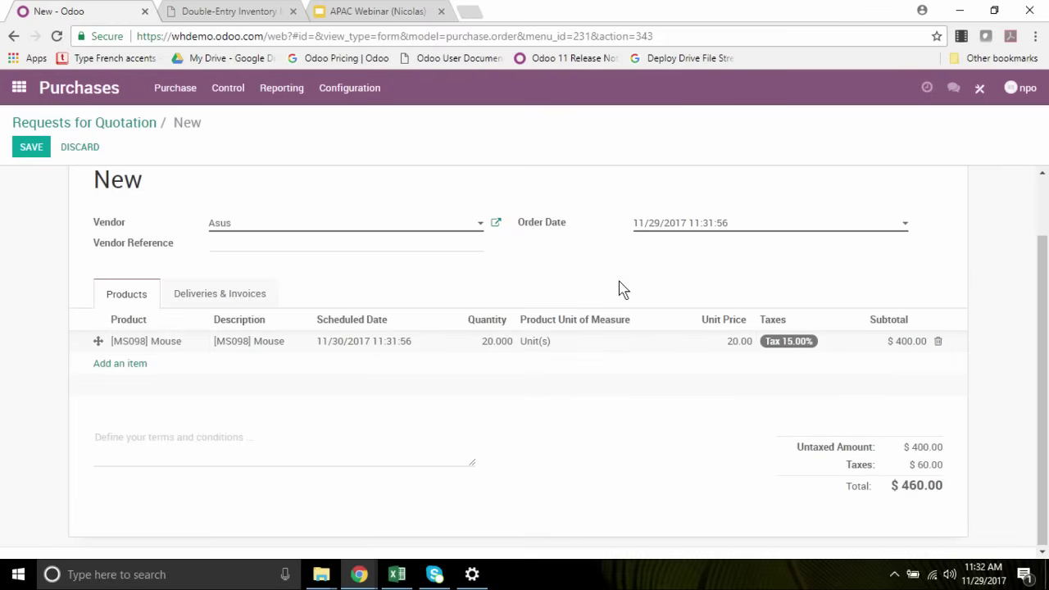
# Fill in the vendor reference on the request for quotation and confirm it as a purchase order.
pyautogui.scroll(1, 218, 302)
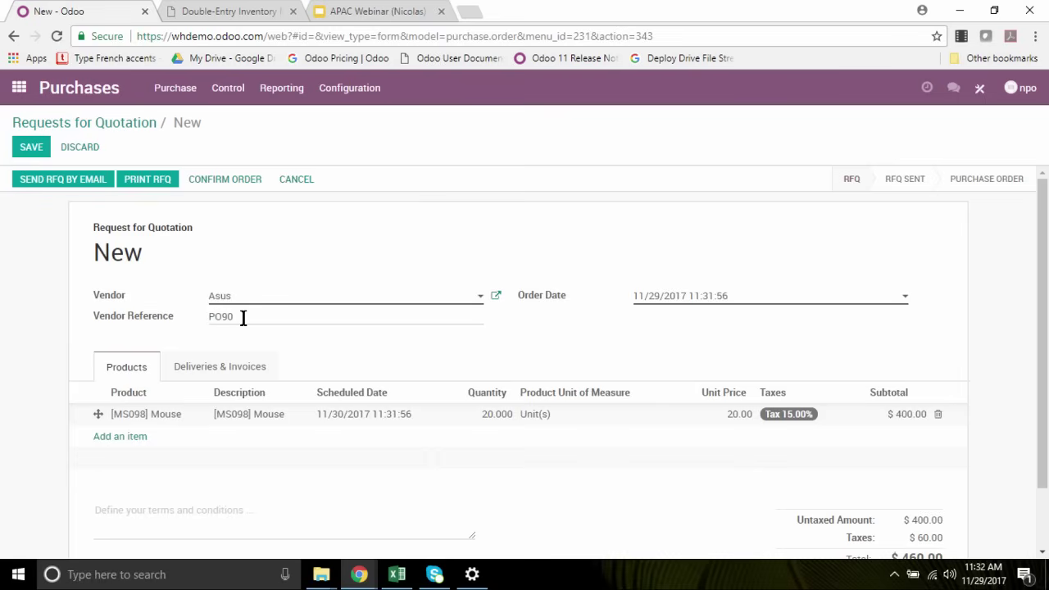
pyautogui.click(204, 179)
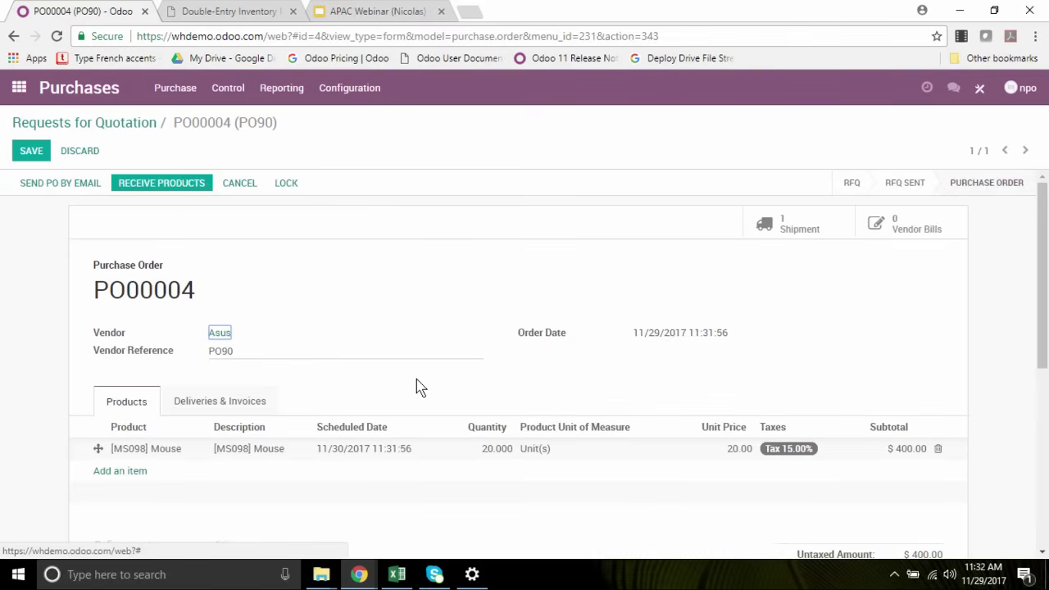
# Examine the confirmed purchase order's message history and the form for scheduling an activity on it.
pyautogui.scroll(-5, 175, 347)
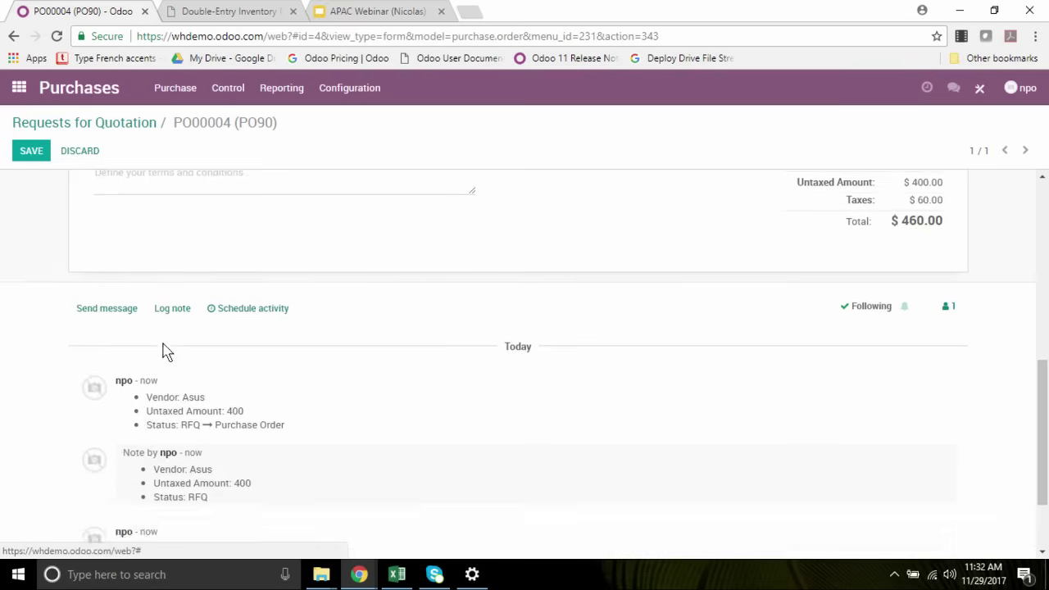
pyautogui.scroll(5, 162, 351)
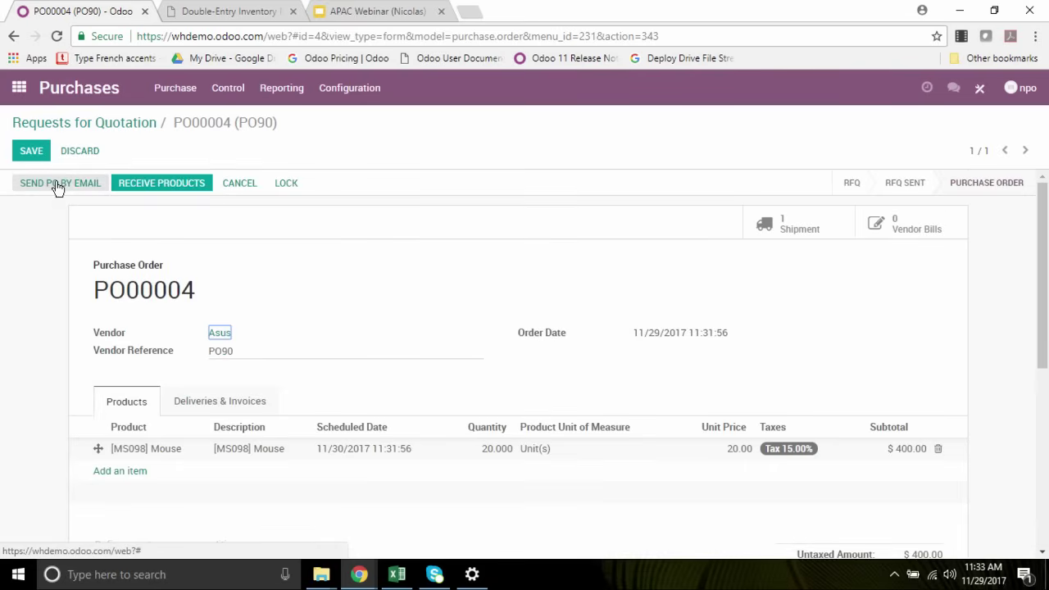
pyautogui.scroll(-4, 269, 393)
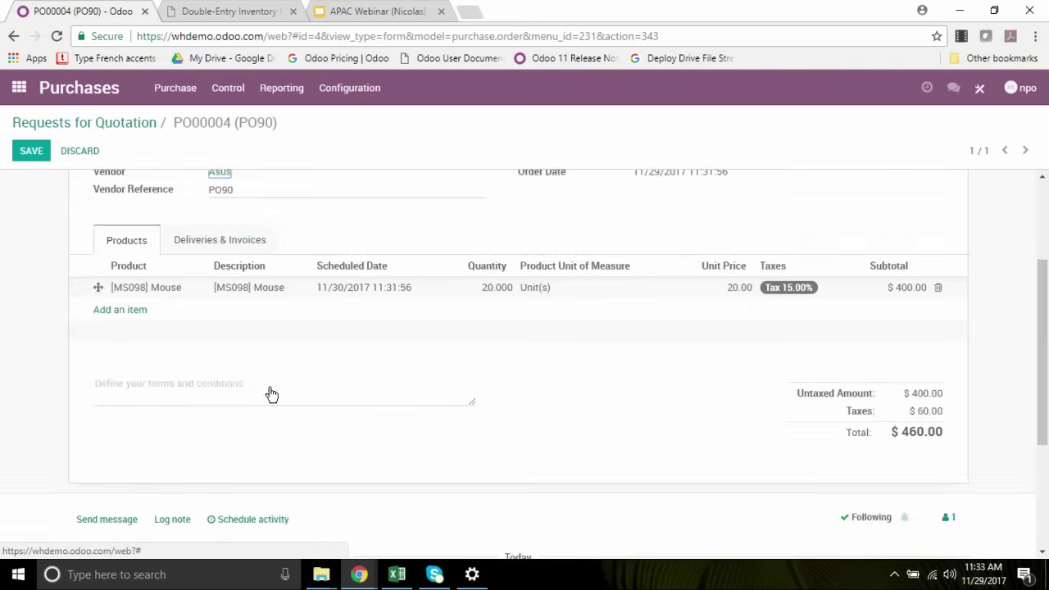
pyautogui.scroll(-1, 139, 384)
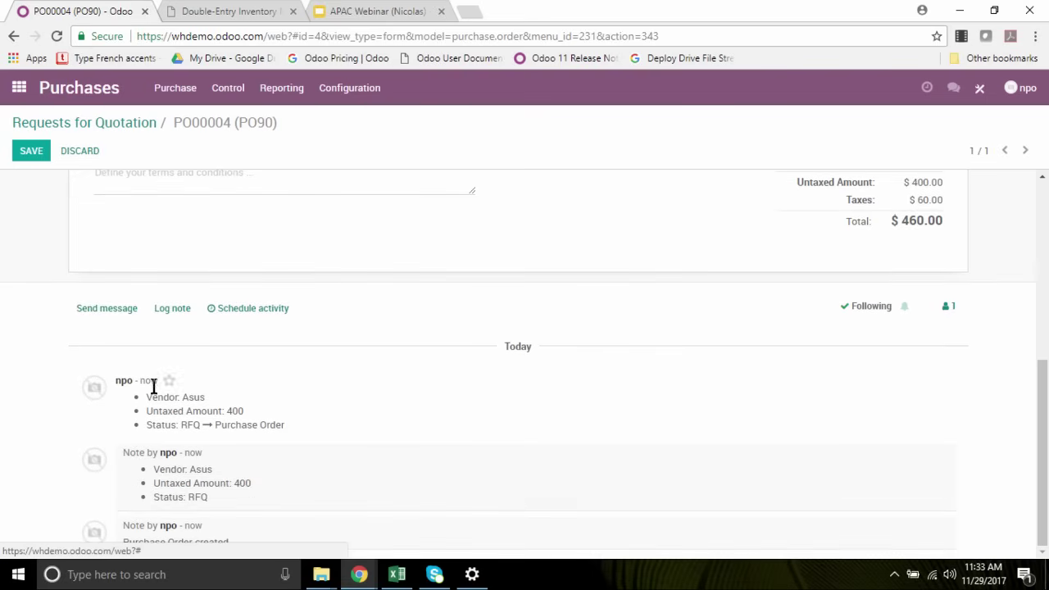
pyautogui.click(244, 311)
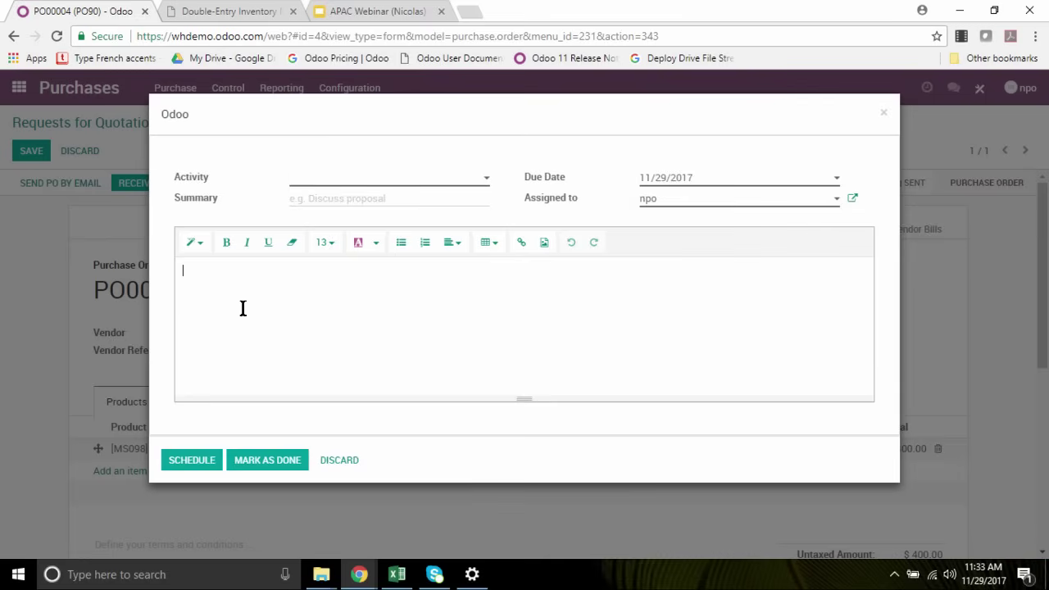
pyautogui.click(885, 114)
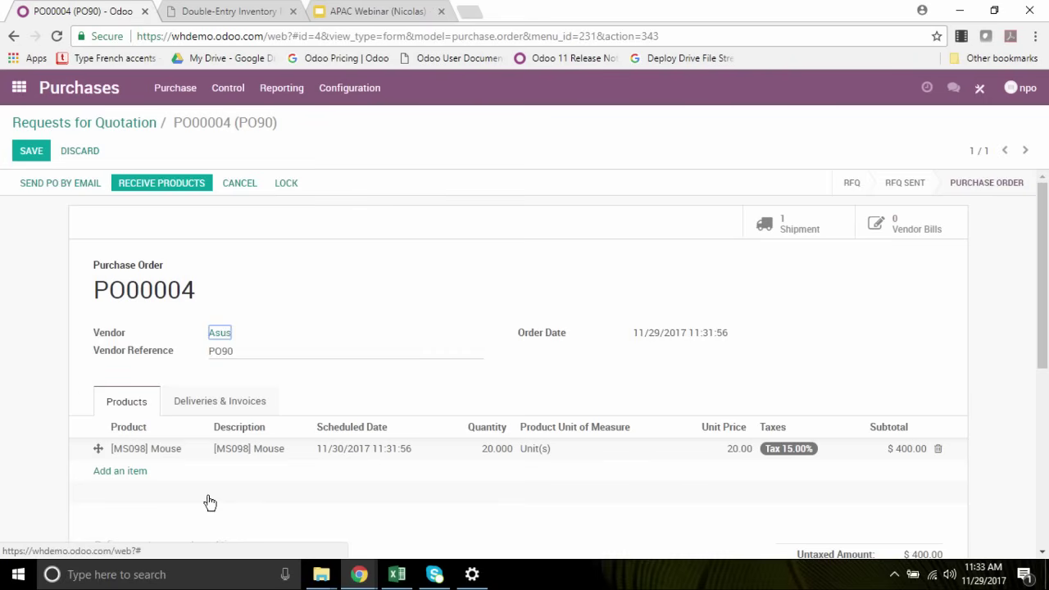
pyautogui.scroll(-5, 222, 435)
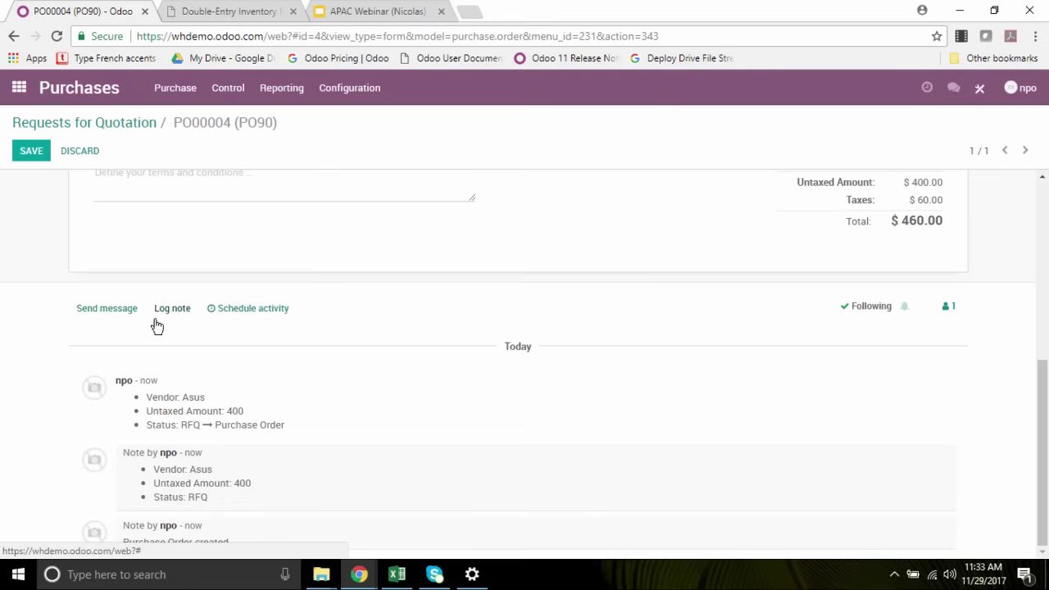
pyautogui.scroll(5, 233, 414)
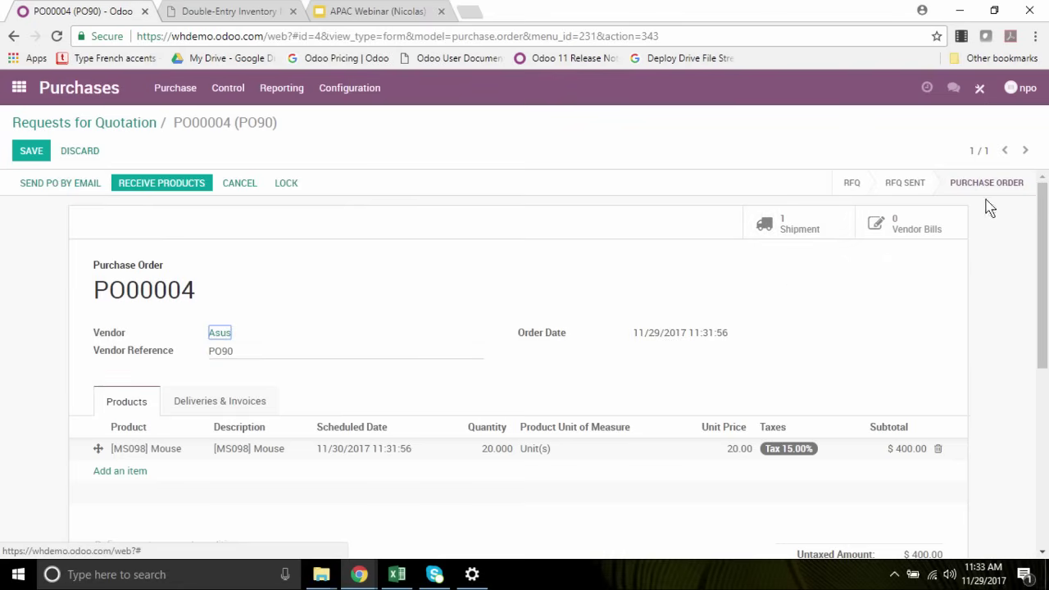
# Open the shipment linked to the purchase order and view the operations overview in the Inventory app.
pyautogui.click(795, 233)
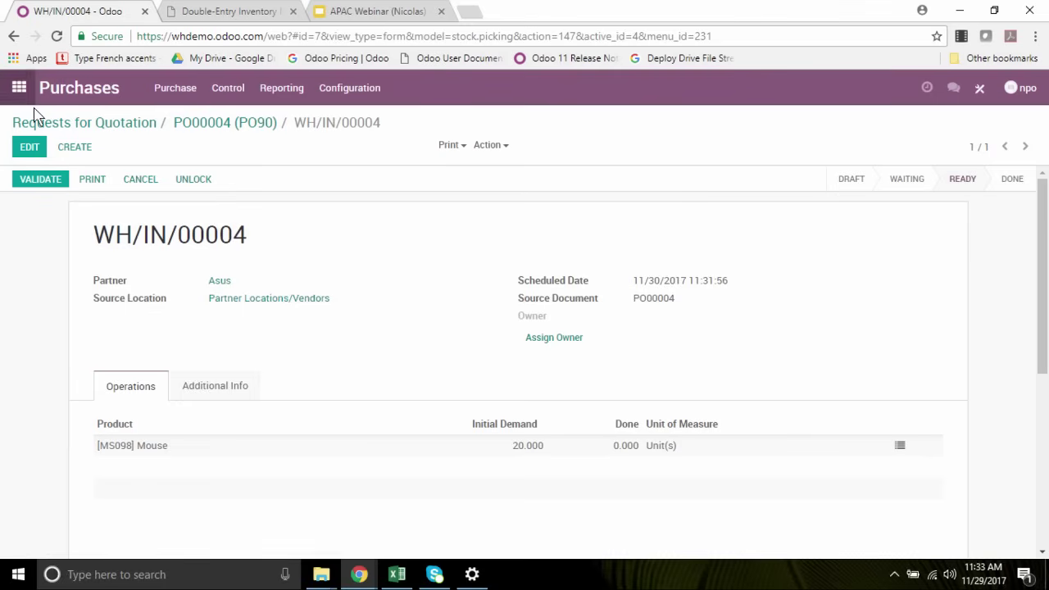
pyautogui.click(18, 87)
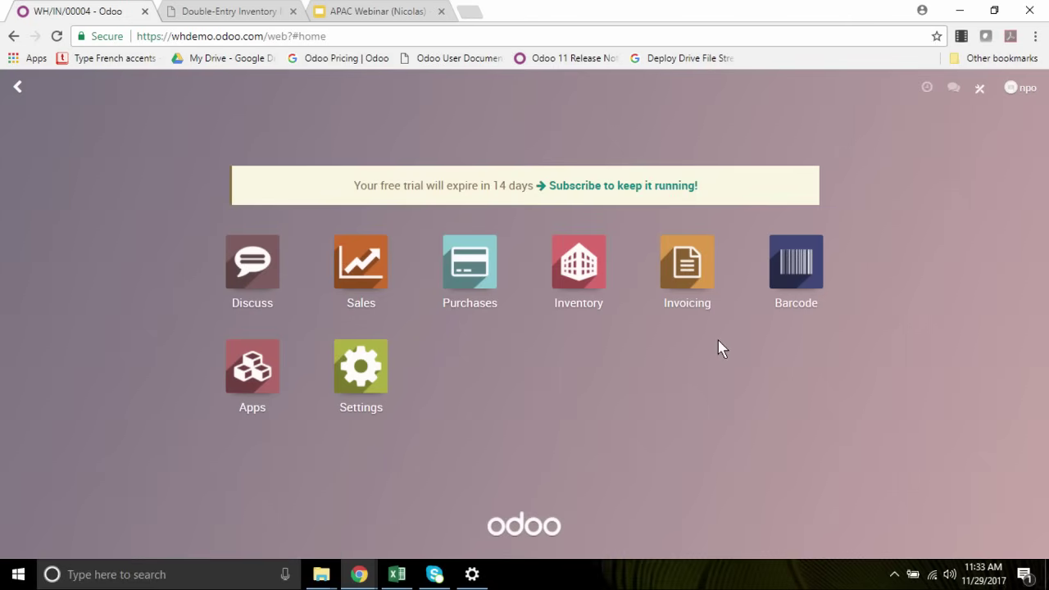
pyautogui.click(579, 284)
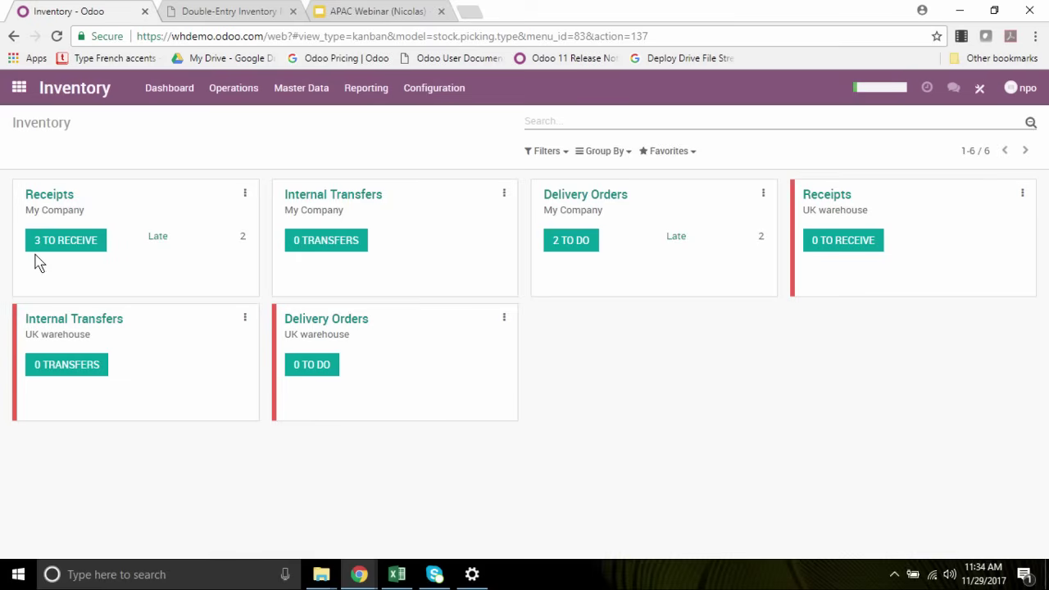
# Return to the Purchases app, reopen the Asus purchase order and examine its delivery and invoicing details in edit mode.
pyautogui.click(18, 97)
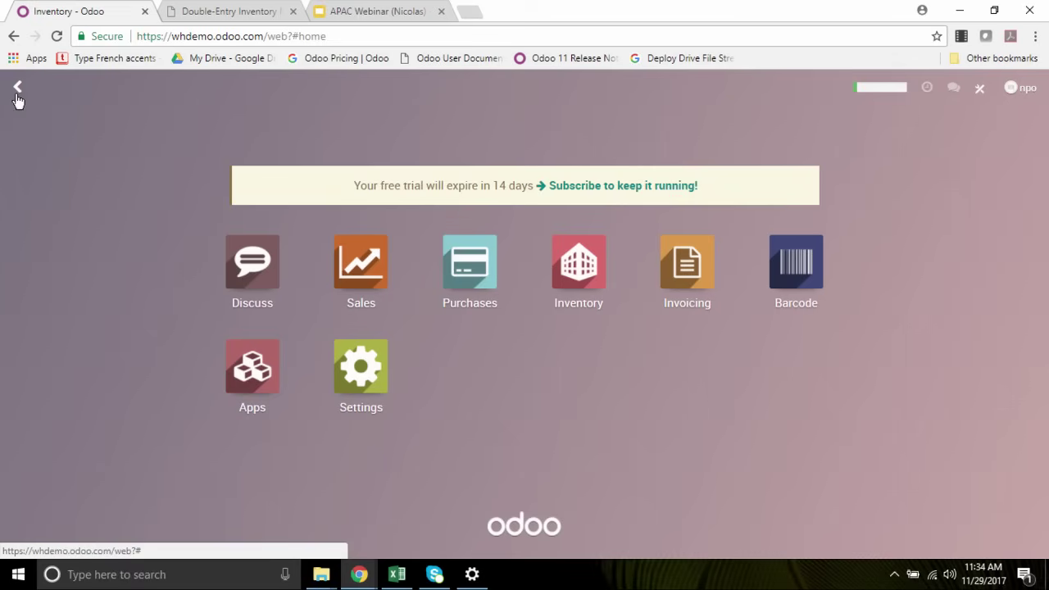
pyautogui.click(470, 287)
pyautogui.click(189, 92)
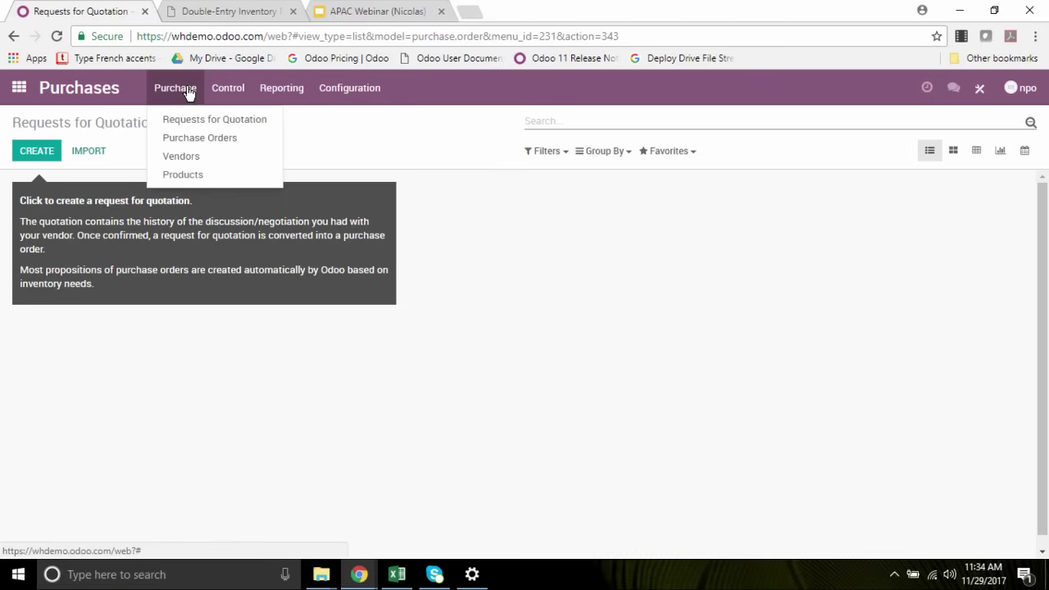
pyautogui.click(194, 140)
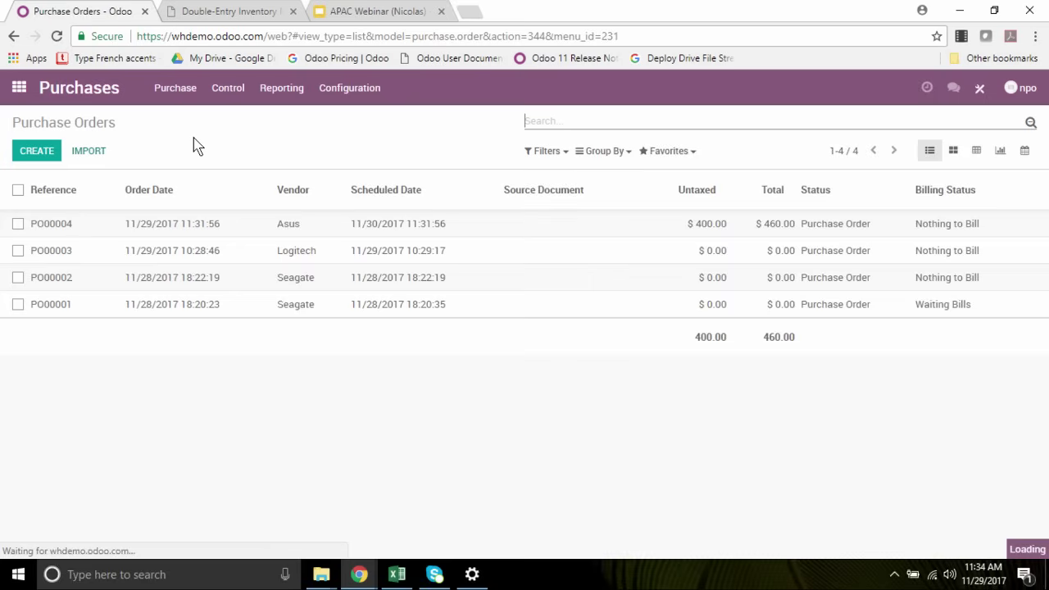
pyautogui.click(159, 225)
pyautogui.click(229, 393)
pyautogui.scroll(-1, 320, 339)
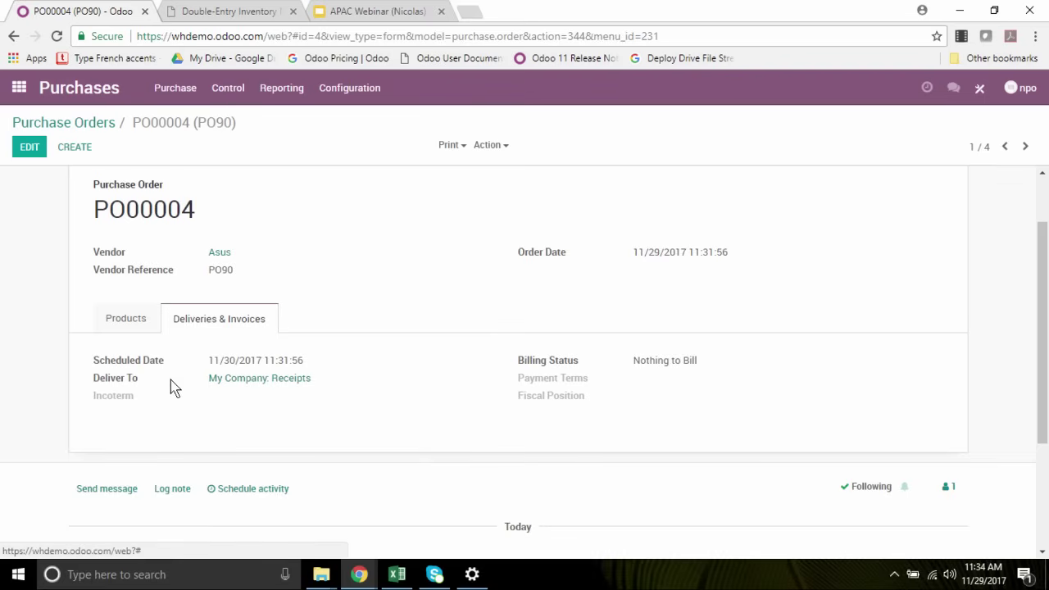
pyautogui.click(29, 147)
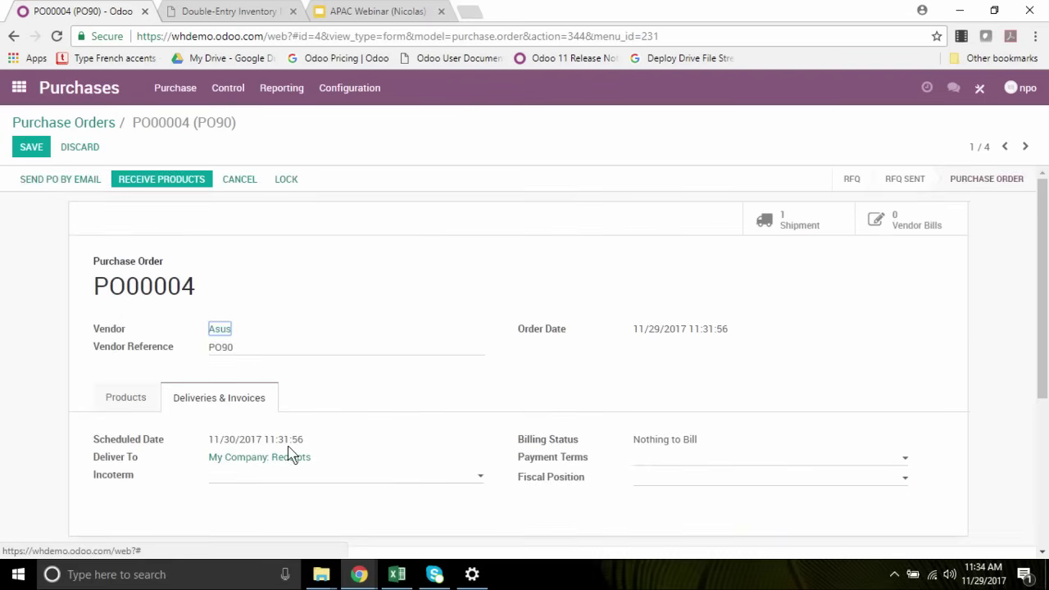
pyautogui.scroll(-3, 330, 432)
pyautogui.scroll(2, 229, 402)
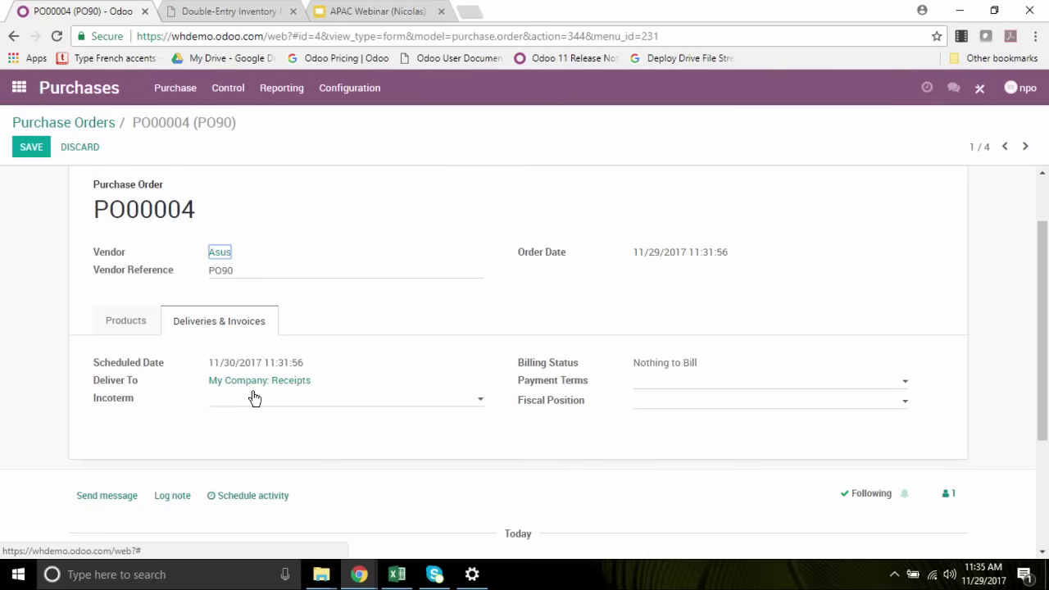
# Switch to the Inventory app and open the pending My Company receipt from Asus.
pyautogui.click(19, 88)
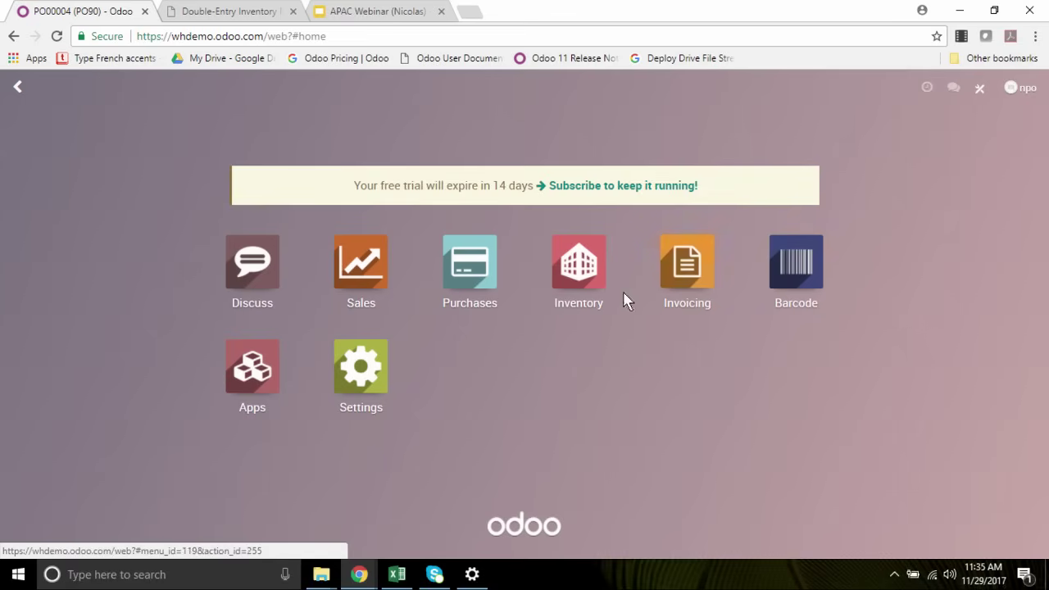
pyautogui.click(586, 301)
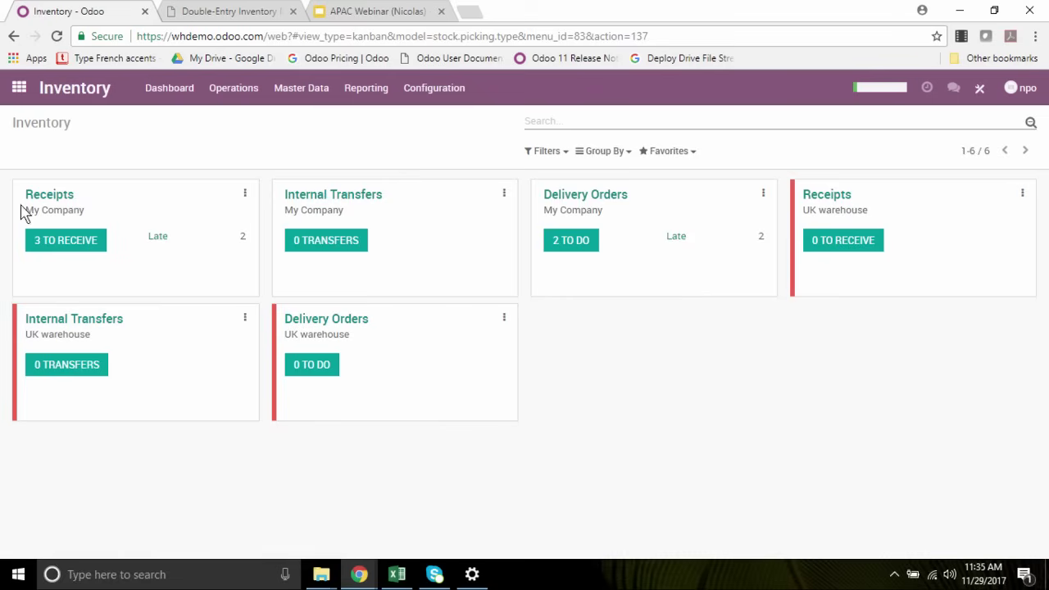
pyautogui.click(62, 246)
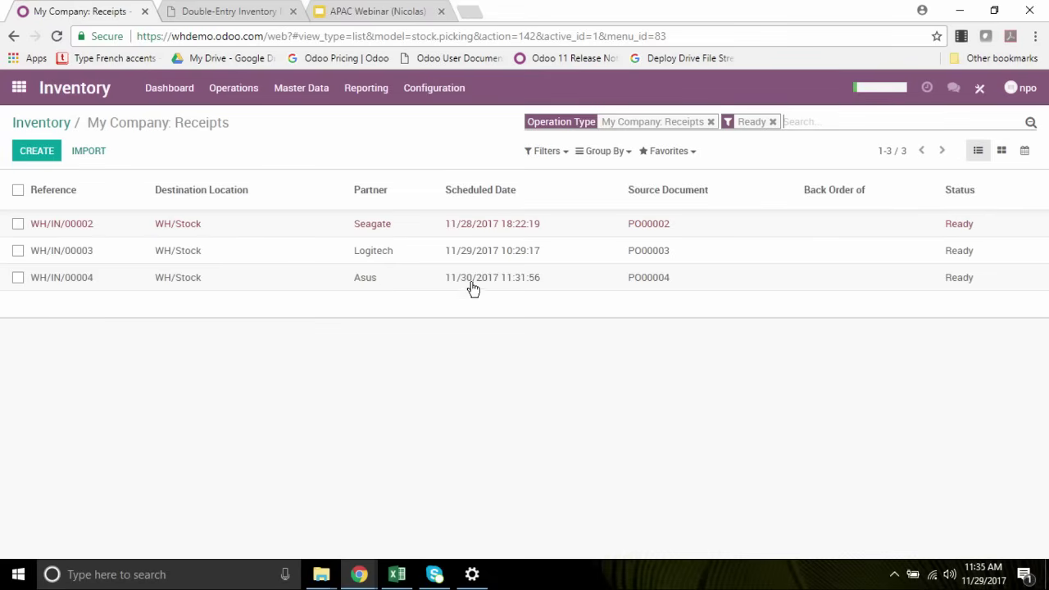
pyautogui.click(177, 280)
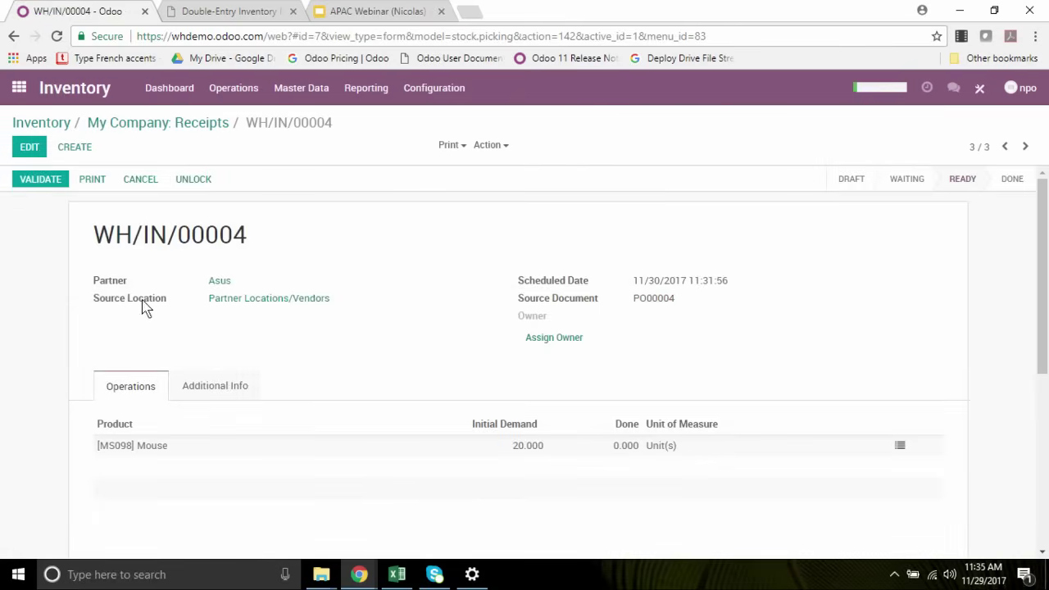
# Print the receipt's picking operations document, choosing the first document layout with the shaded background and saving it.
pyautogui.click(93, 186)
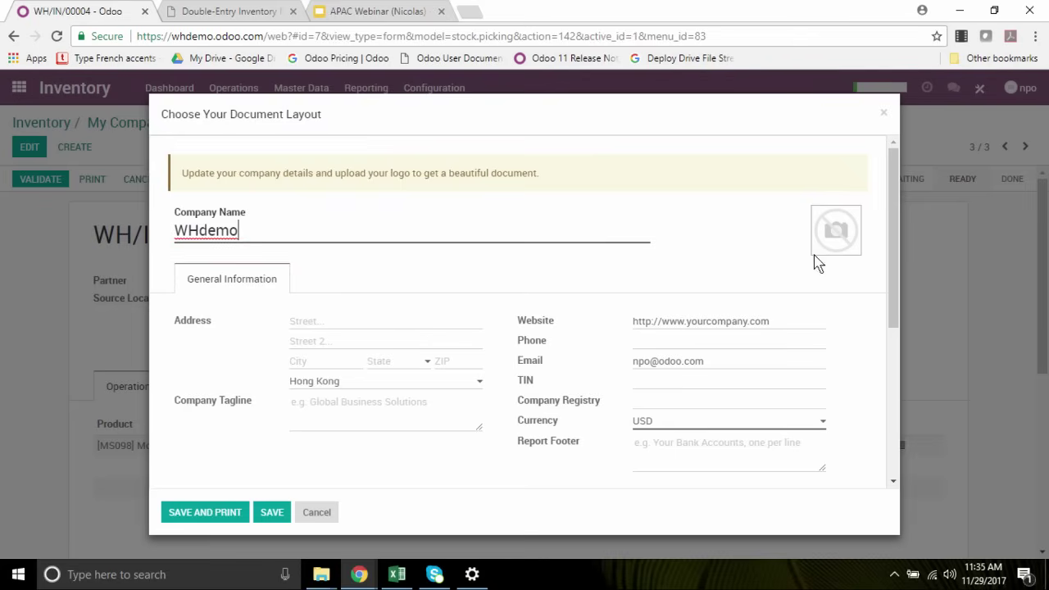
pyautogui.moveTo(844, 254)
pyautogui.scroll(-3, 329, 410)
pyautogui.scroll(-1, 285, 434)
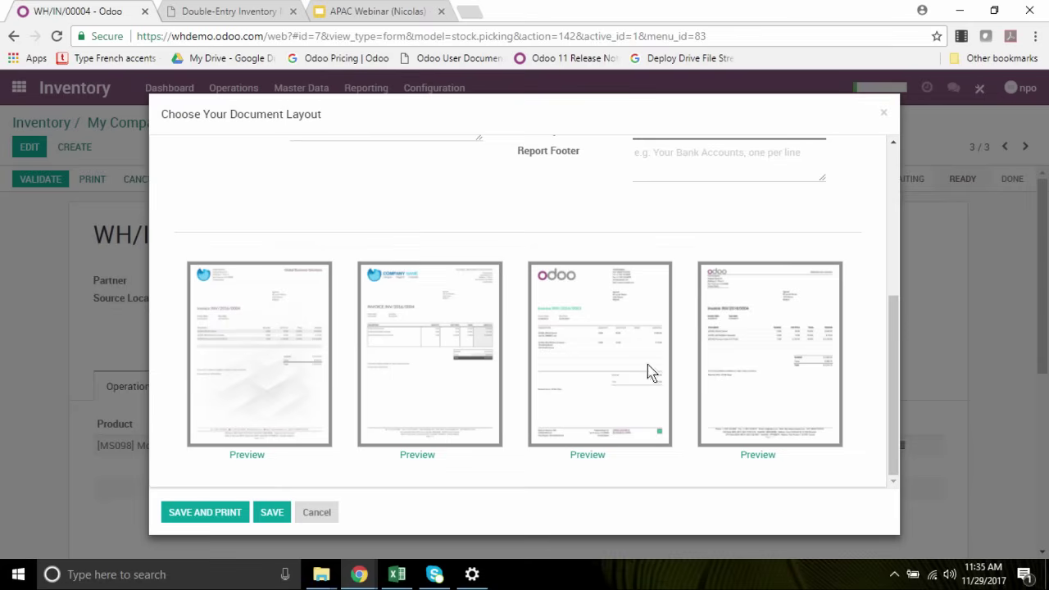
pyautogui.click(262, 356)
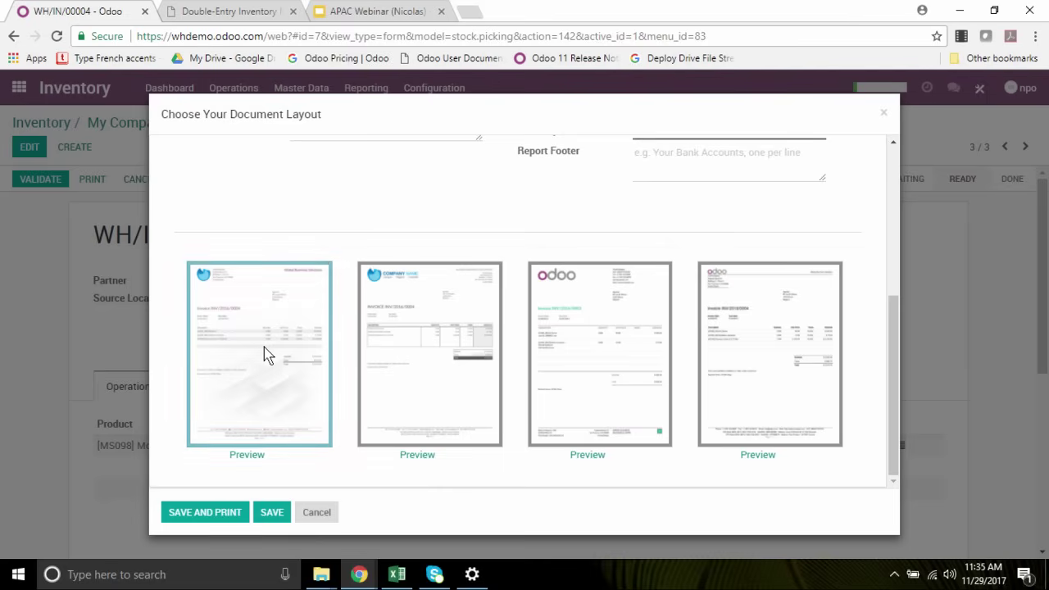
pyautogui.click(205, 512)
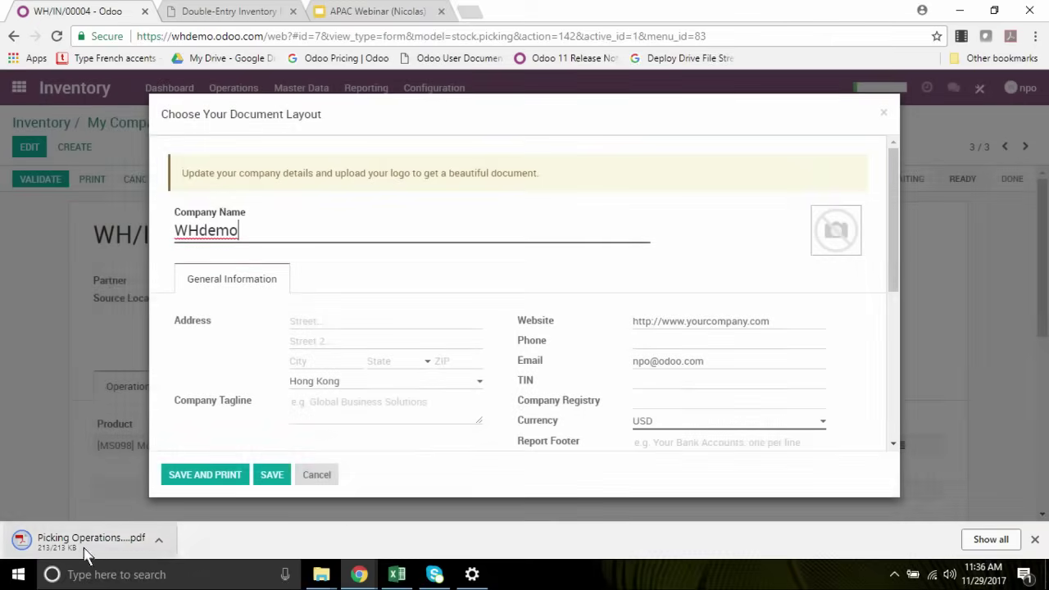
# Open the generated Picking Operations PDF, check its contents, and return to the receipt with the layout dialog closed.
pyautogui.click(85, 545)
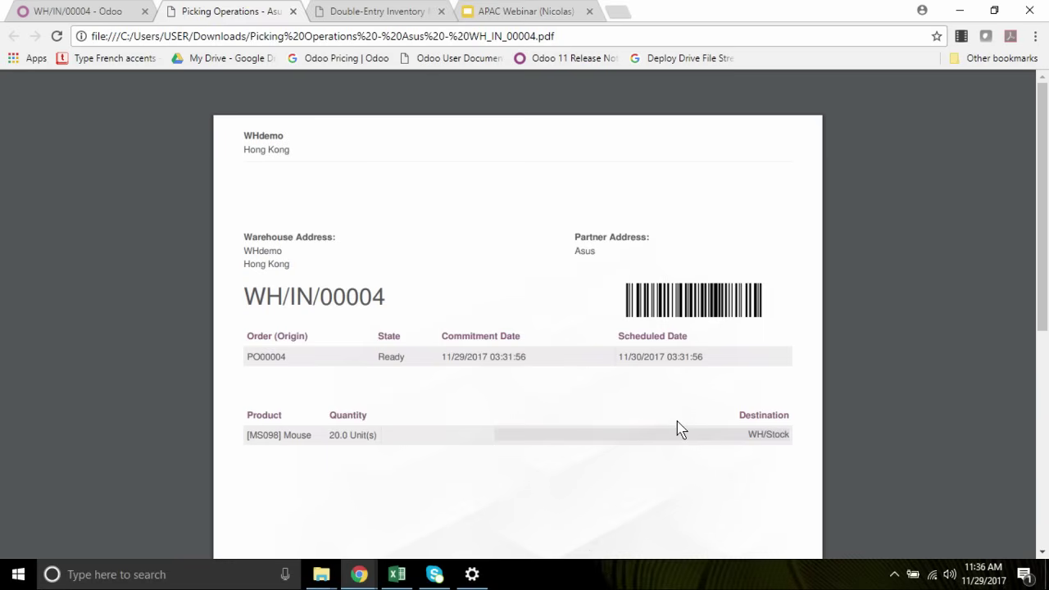
pyautogui.scroll(-2, 434, 309)
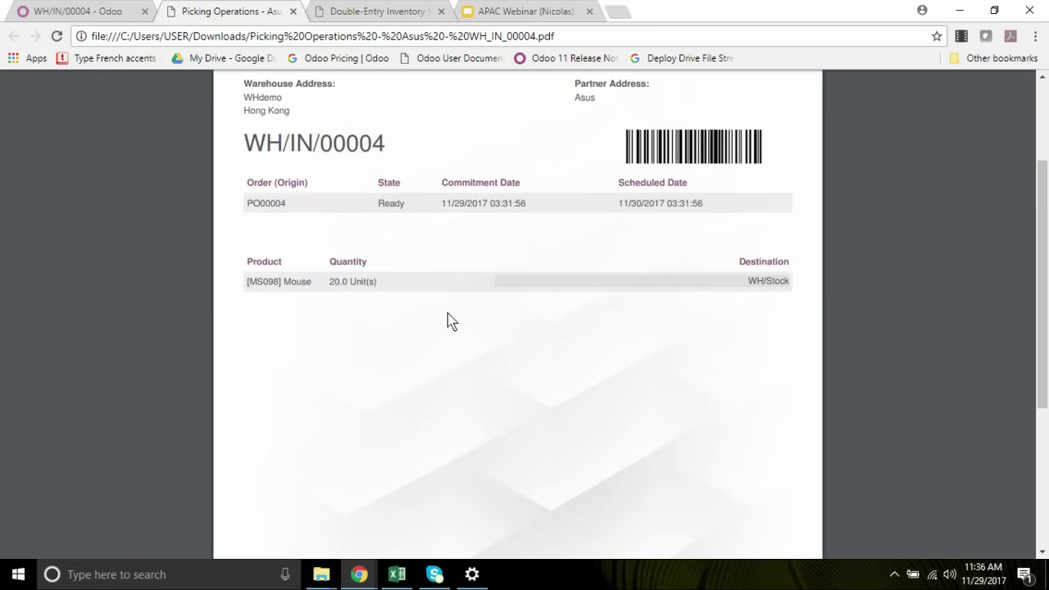
pyautogui.scroll(2, 493, 295)
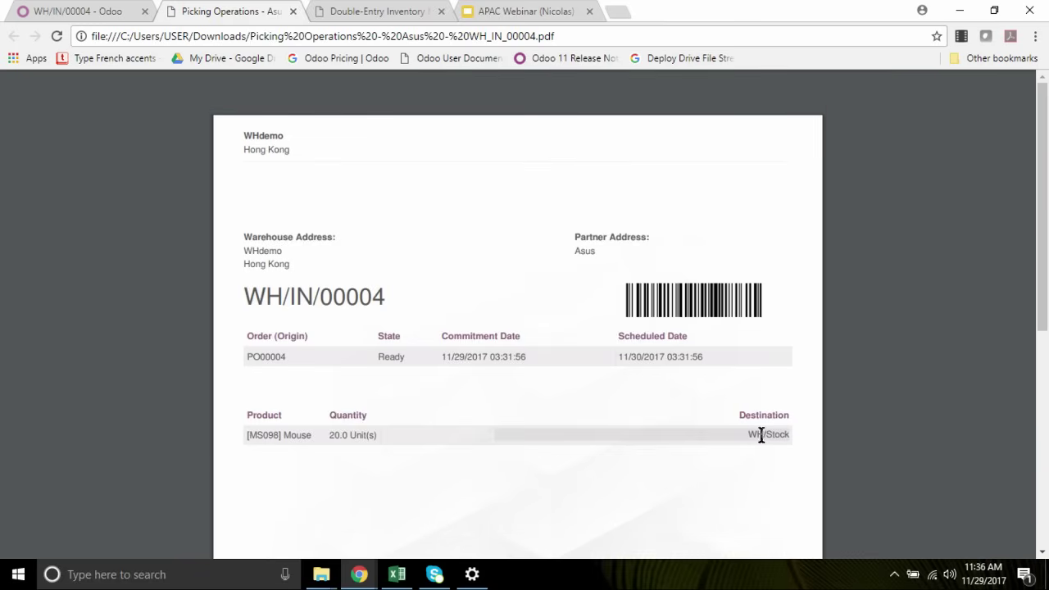
pyautogui.click(291, 11)
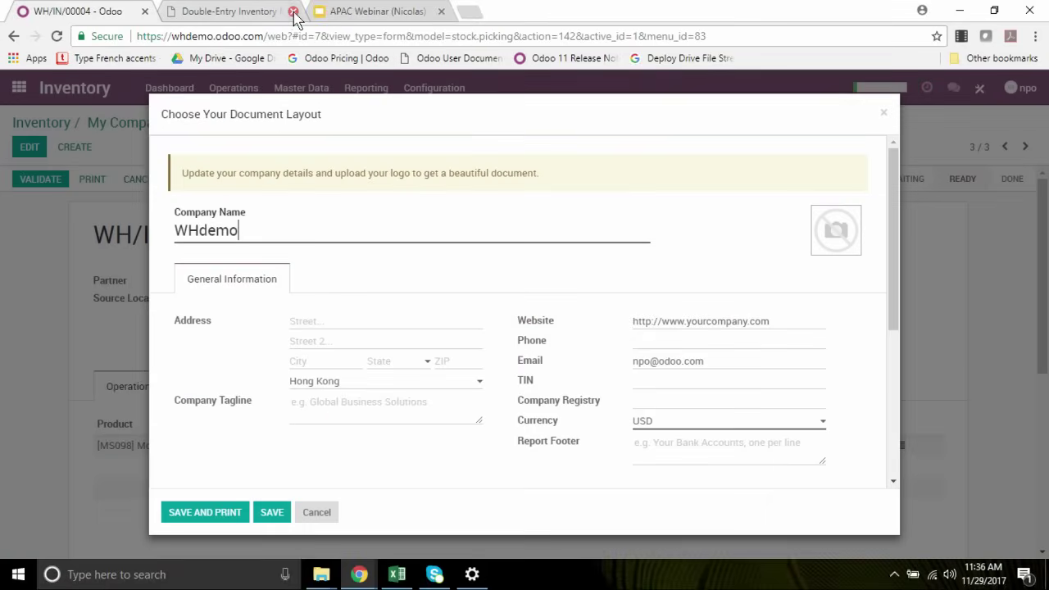
pyautogui.click(885, 115)
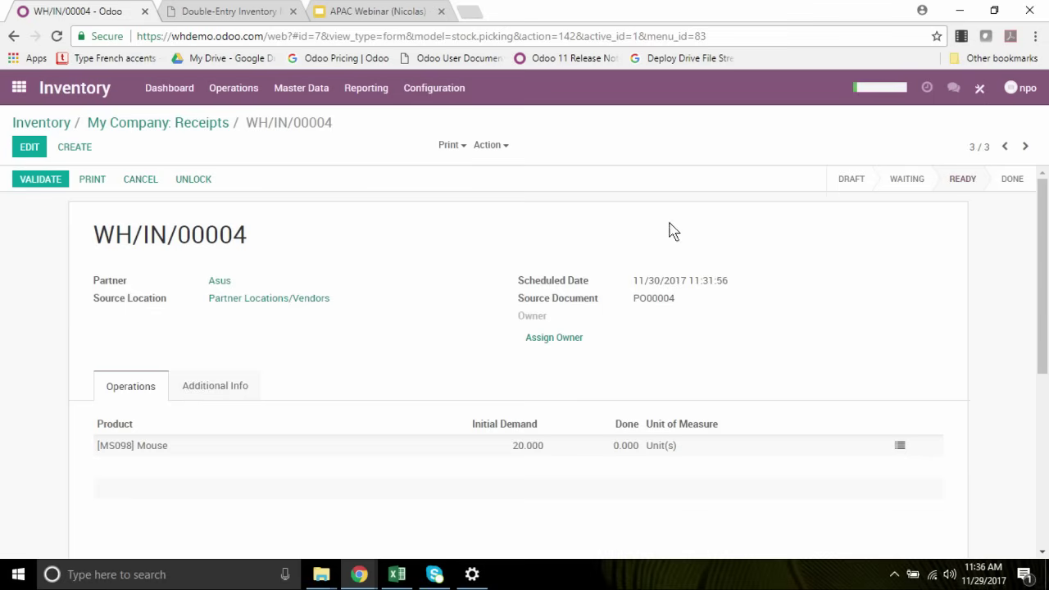
# Check the receipt's immediate transfer option without applying it and view the Mouse line's stock move details.
pyautogui.click(41, 179)
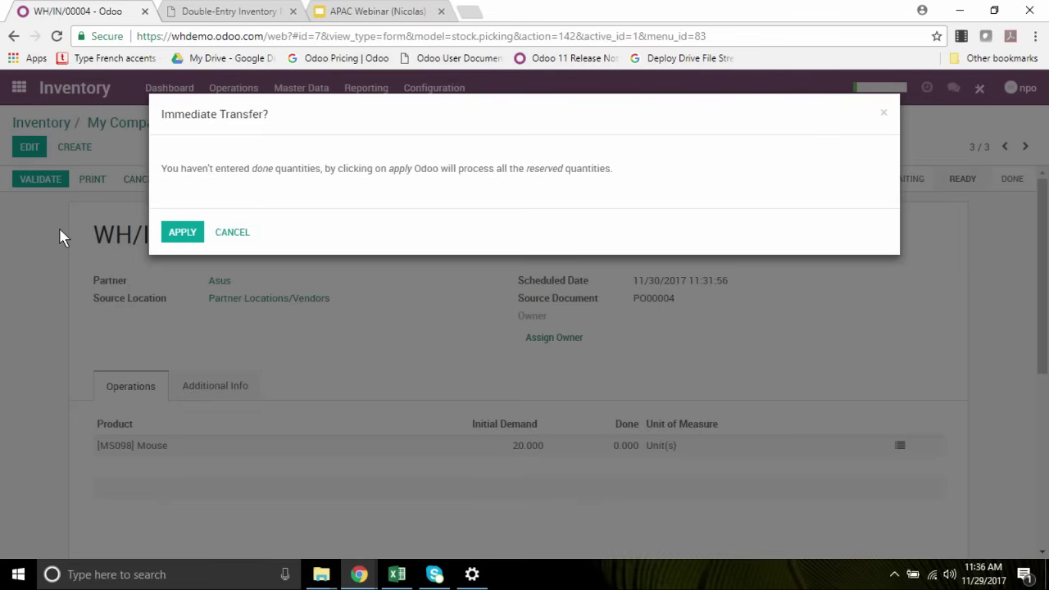
pyautogui.click(883, 113)
pyautogui.scroll(-1, 801, 321)
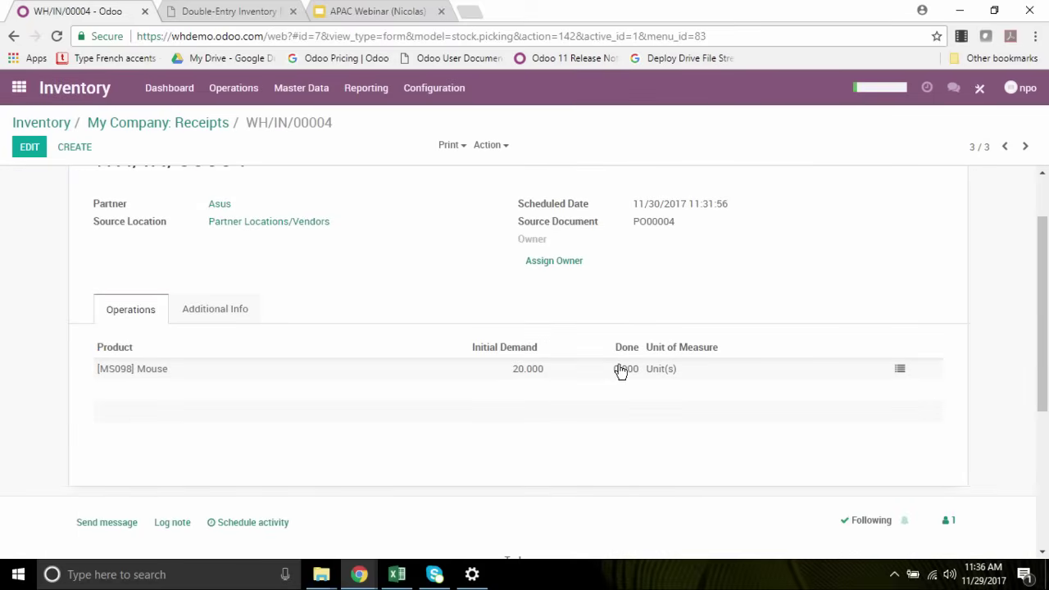
pyautogui.click(623, 377)
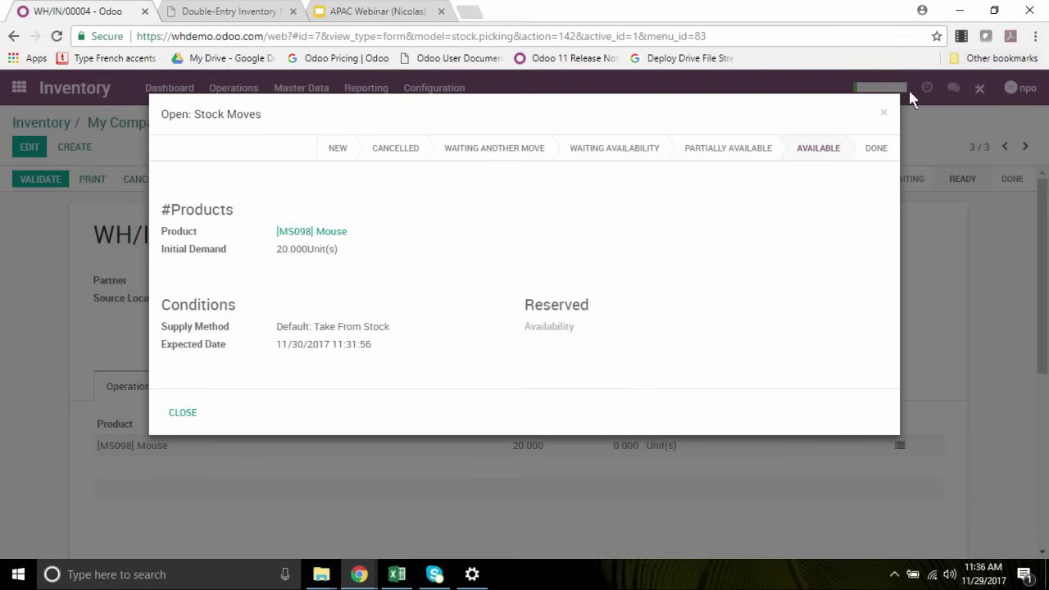
pyautogui.click(883, 112)
# Unlock the receipt, try to edit the Mouse line's done quantity, and lock the receipt again.
pyautogui.click(37, 146)
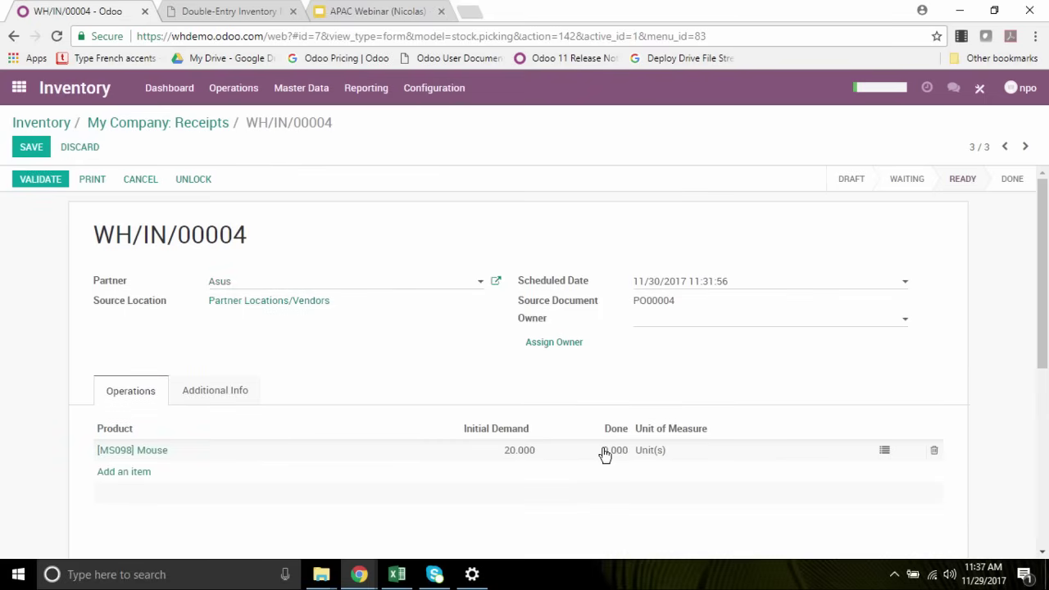
pyautogui.click(193, 179)
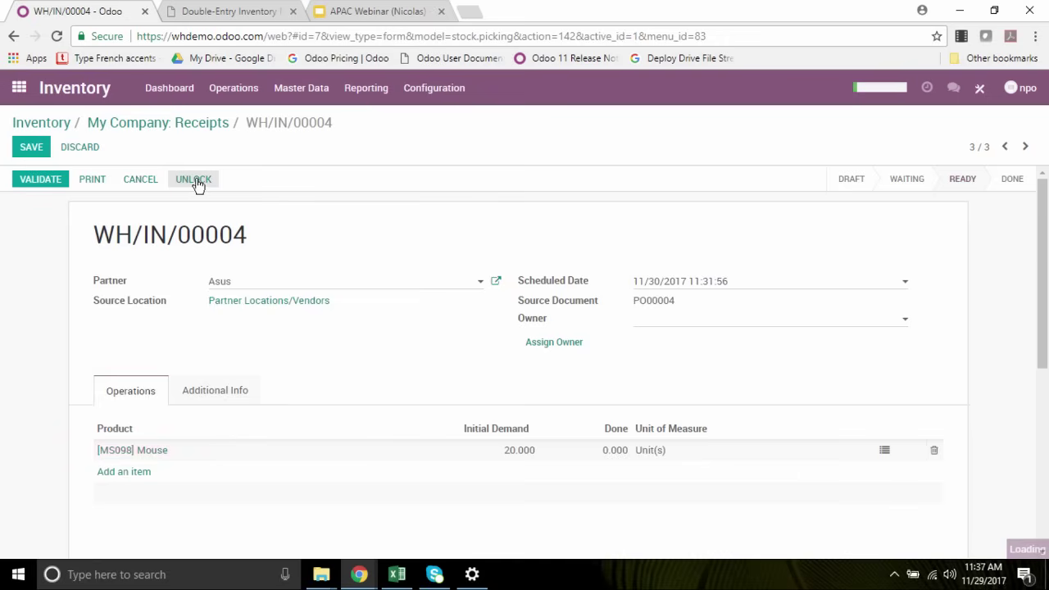
pyautogui.click(615, 454)
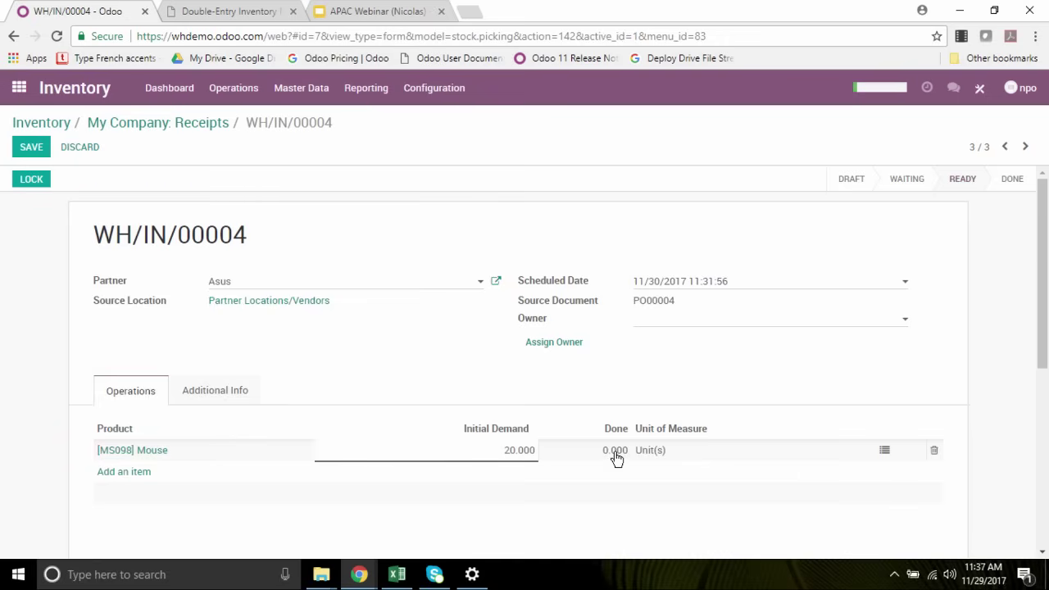
pyautogui.click(25, 150)
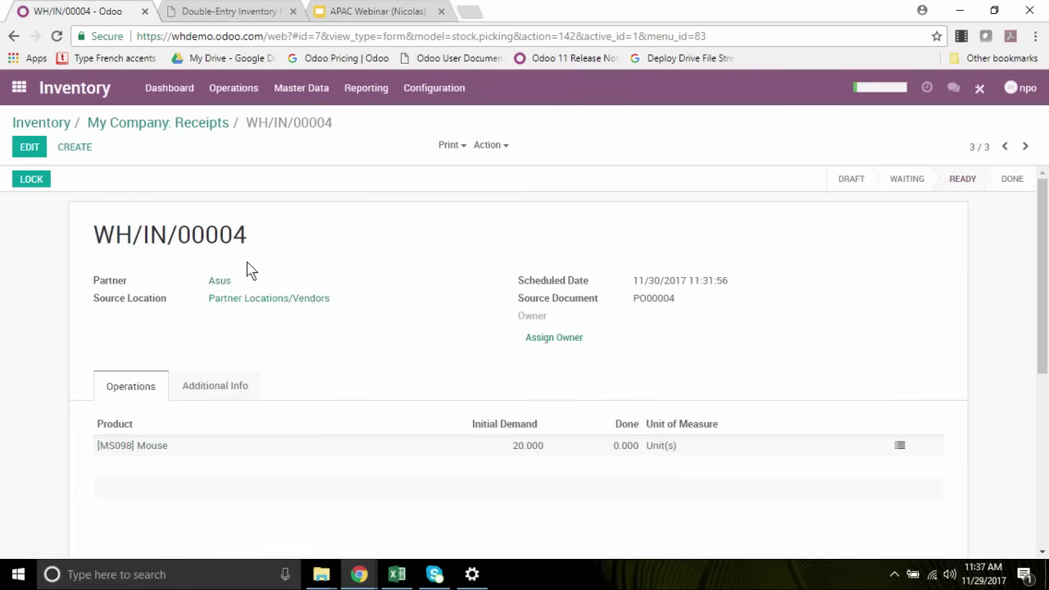
pyautogui.click(621, 447)
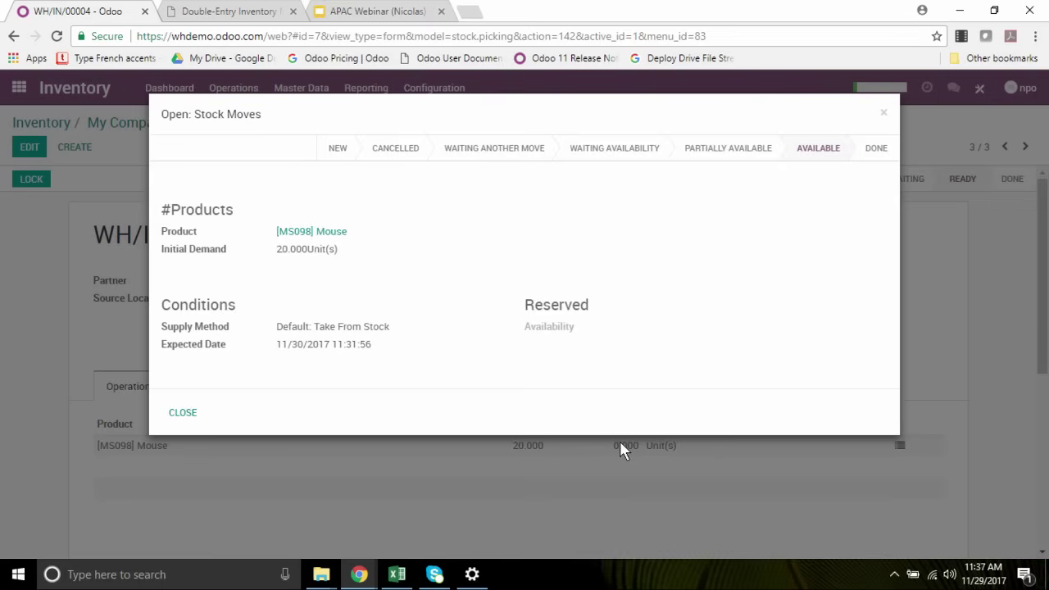
pyautogui.click(883, 112)
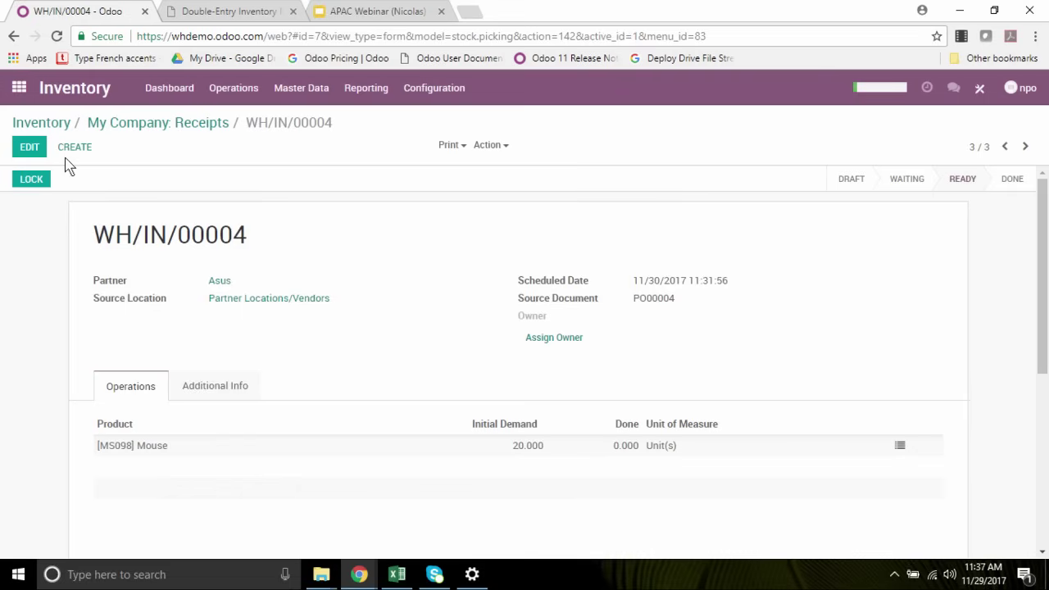
pyautogui.click(29, 146)
pyautogui.click(603, 452)
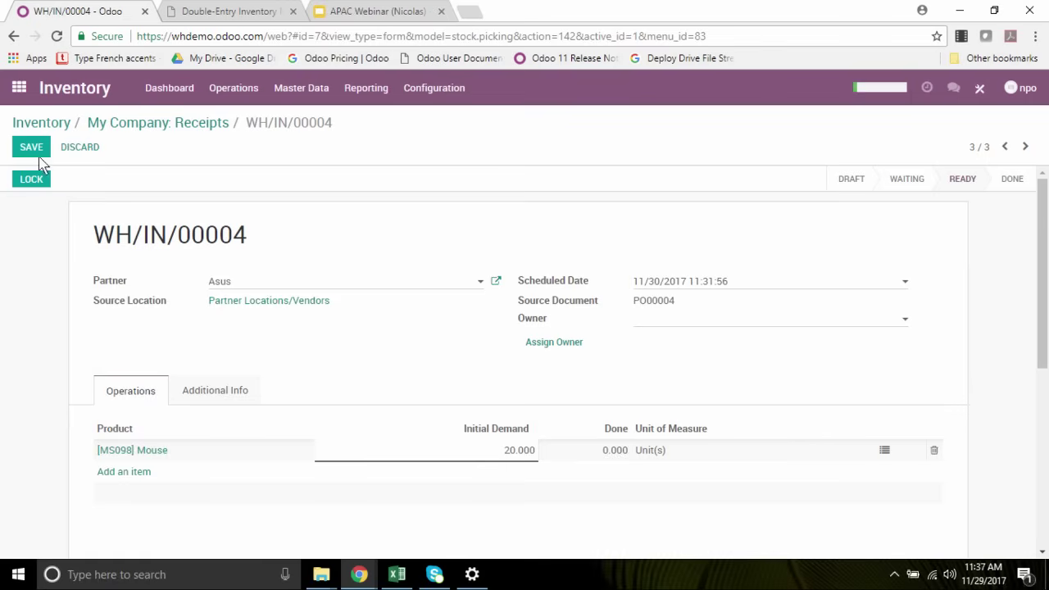
pyautogui.click(27, 180)
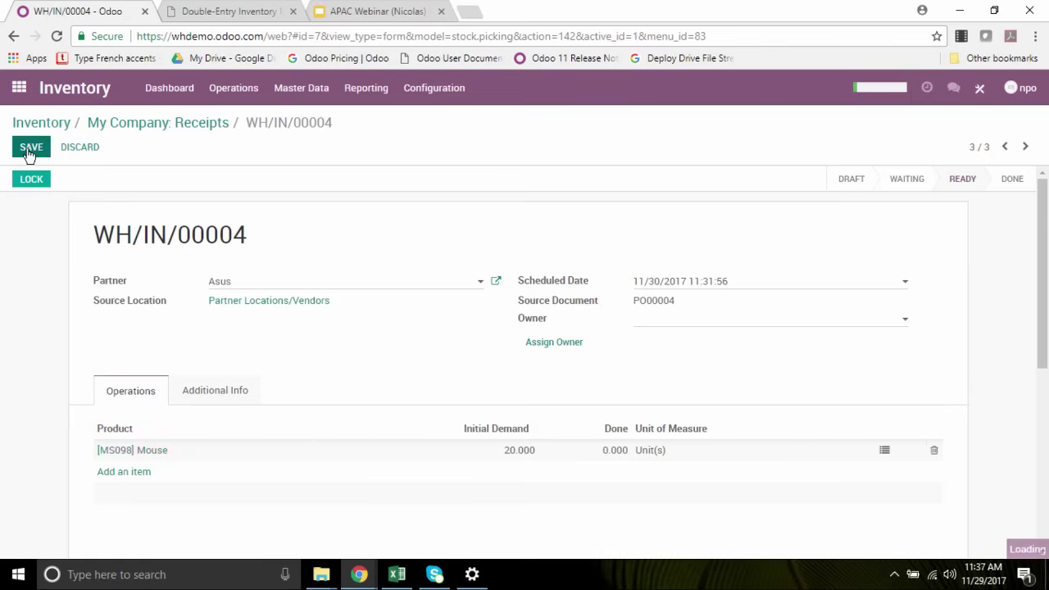
# Validate the Asus receipt by applying the immediate transfer of all reserved quantities.
pyautogui.click(35, 178)
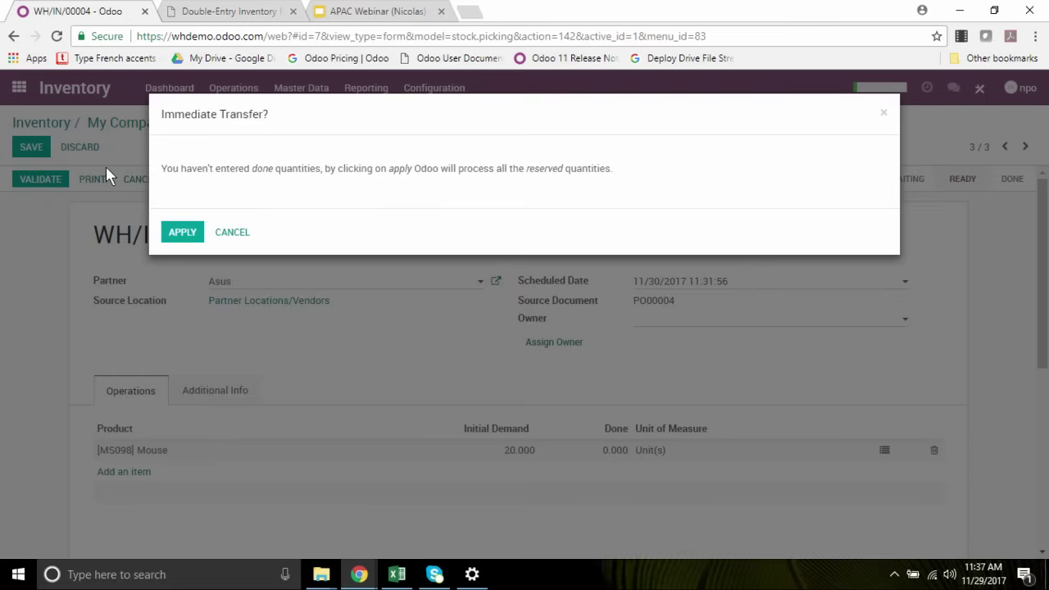
pyautogui.click(183, 235)
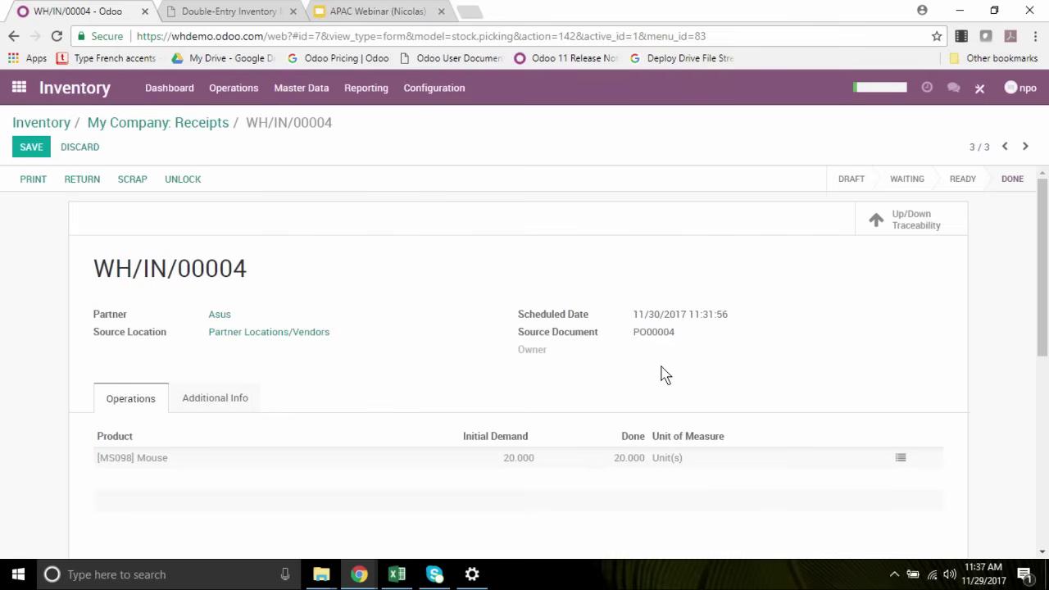
# Check the validated receipt's upstream traceability and review the on-hand quantities in the product list.
pyautogui.click(910, 226)
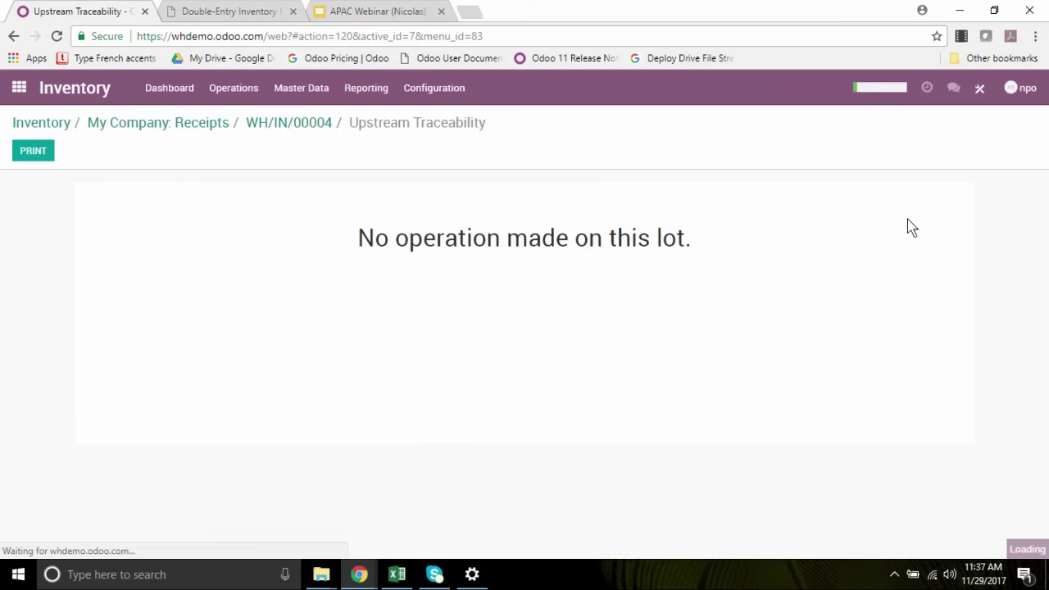
pyautogui.click(277, 129)
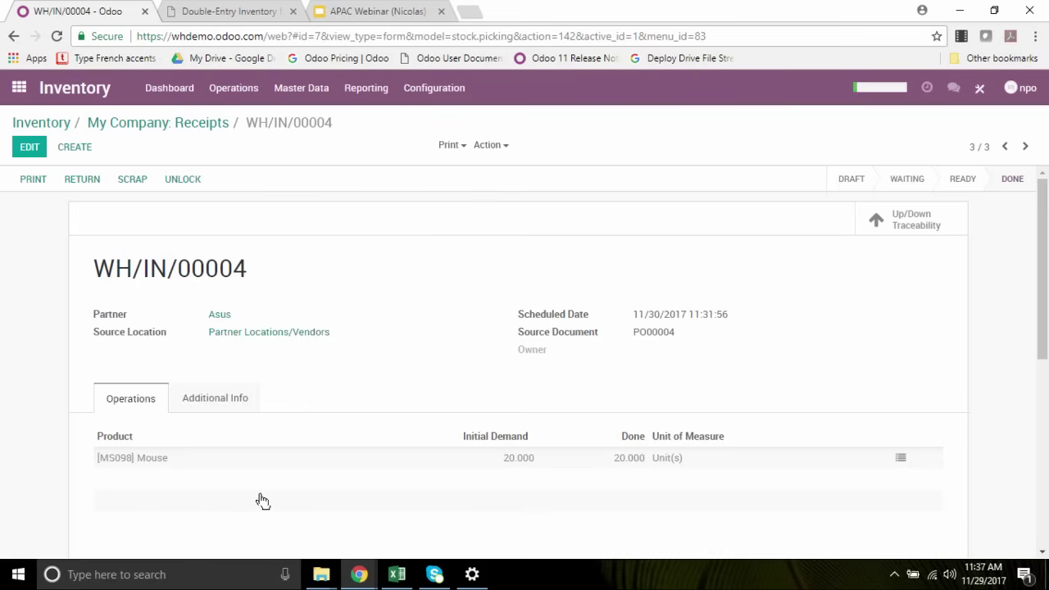
pyautogui.click(328, 92)
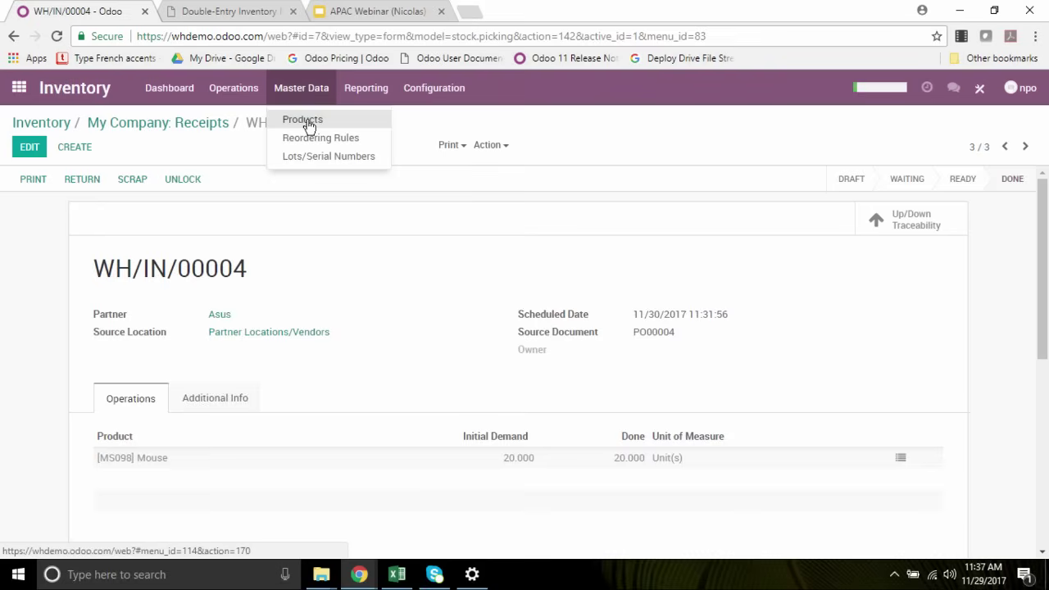
pyautogui.click(305, 121)
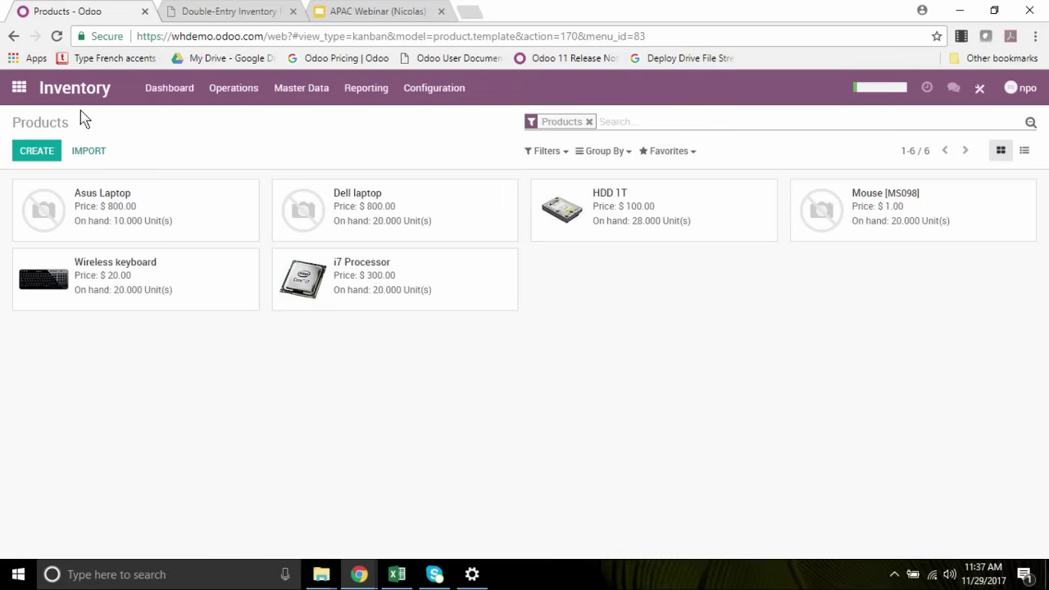
# Switch to the Sales app and create a new quotation for the customer Amazon.
pyautogui.click(19, 88)
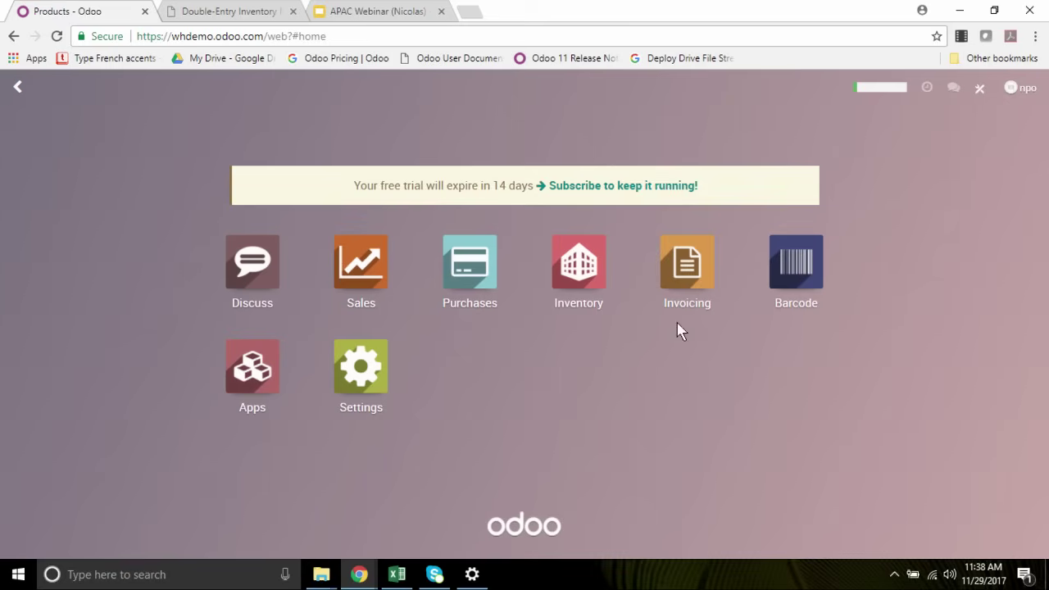
pyautogui.click(363, 279)
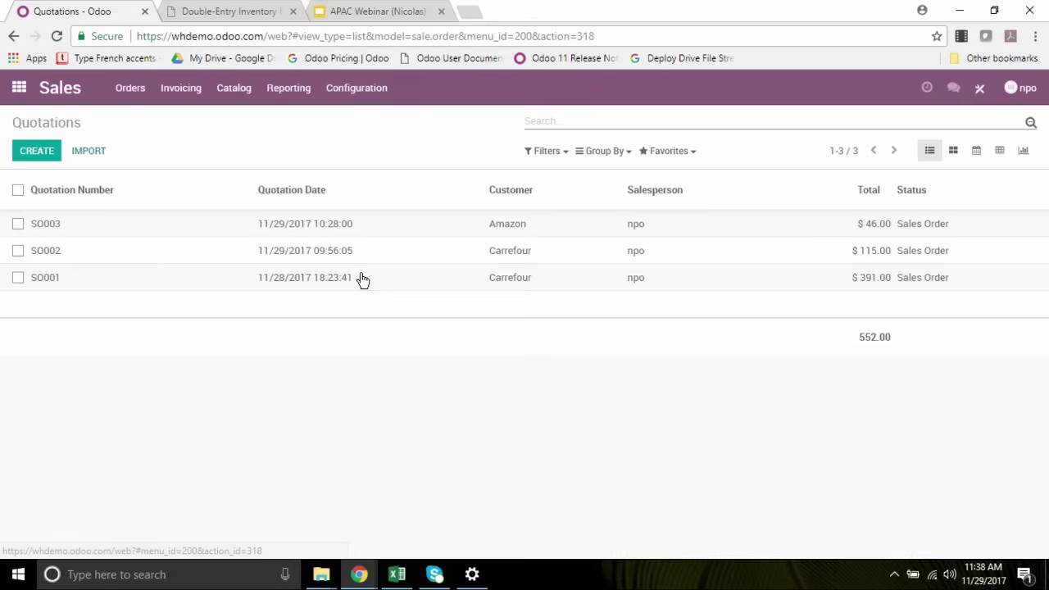
pyautogui.click(36, 152)
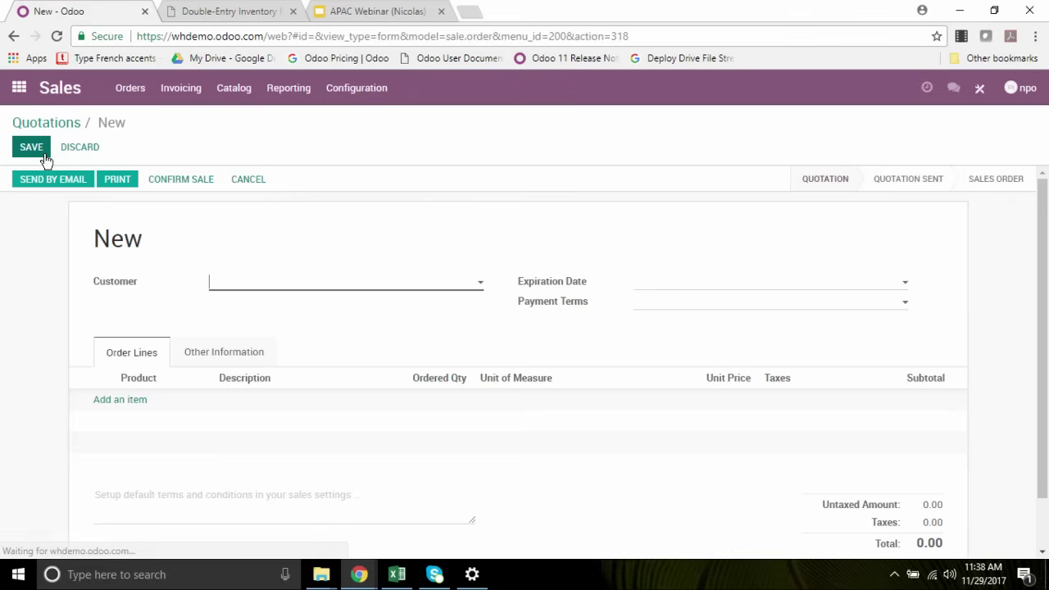
pyautogui.click(275, 288)
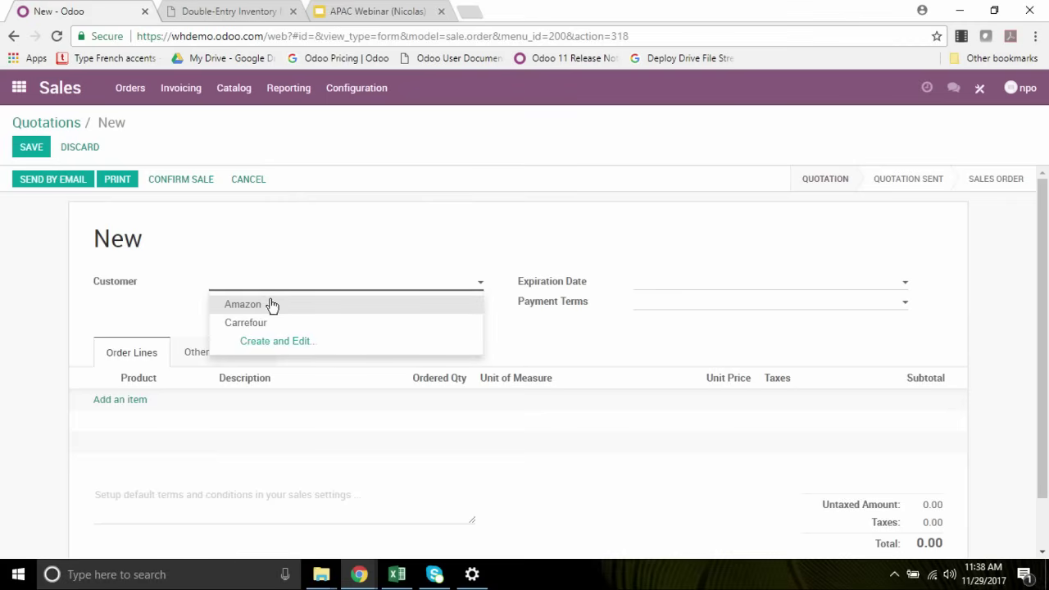
pyautogui.click(258, 308)
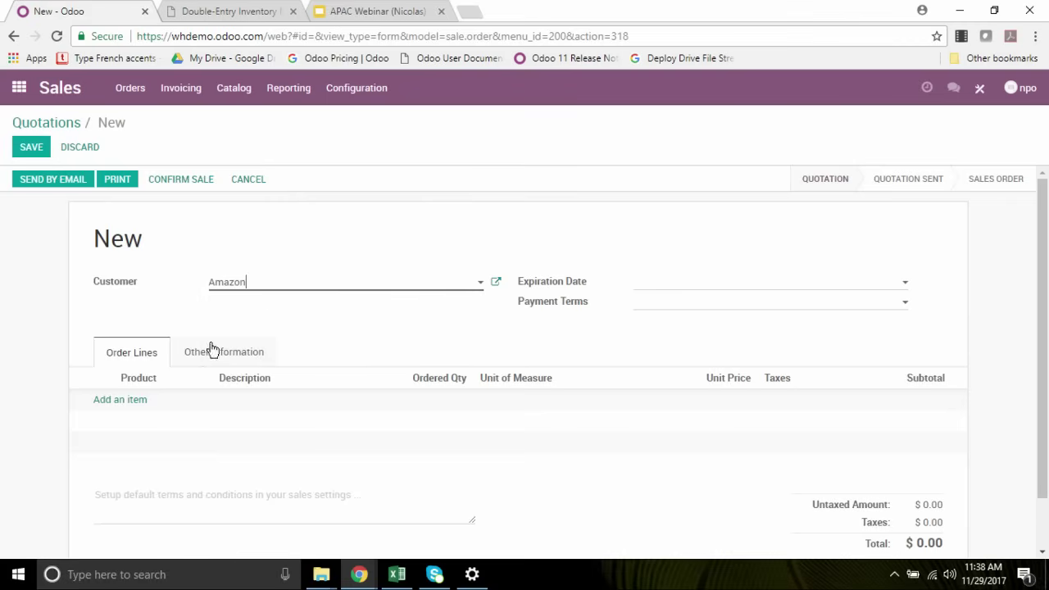
# Add an order line to the quotation for the product [MS098] Mouse.
pyautogui.click(121, 403)
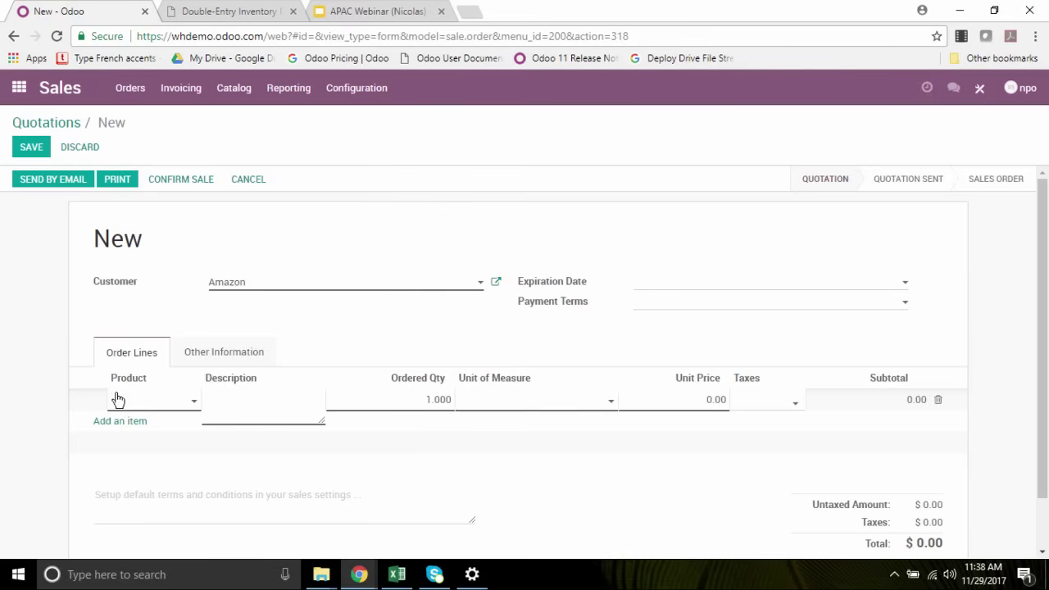
pyautogui.write('SH')
pyautogui.click(143, 428)
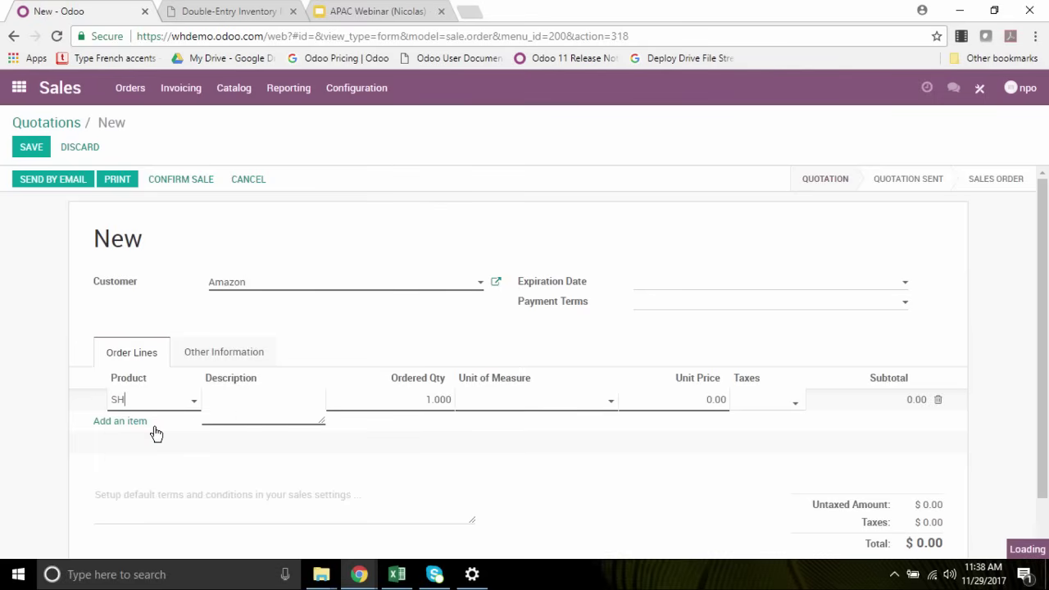
pyautogui.doubleClick(117, 399)
pyautogui.write('SH')
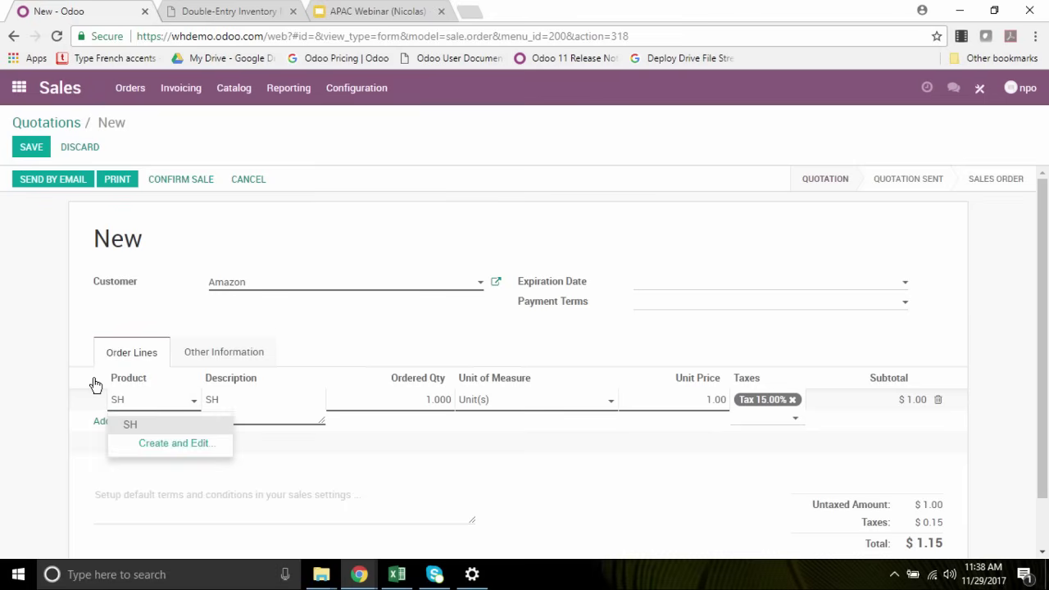
pyautogui.press('BackSpace')
pyautogui.press('BackSpace')
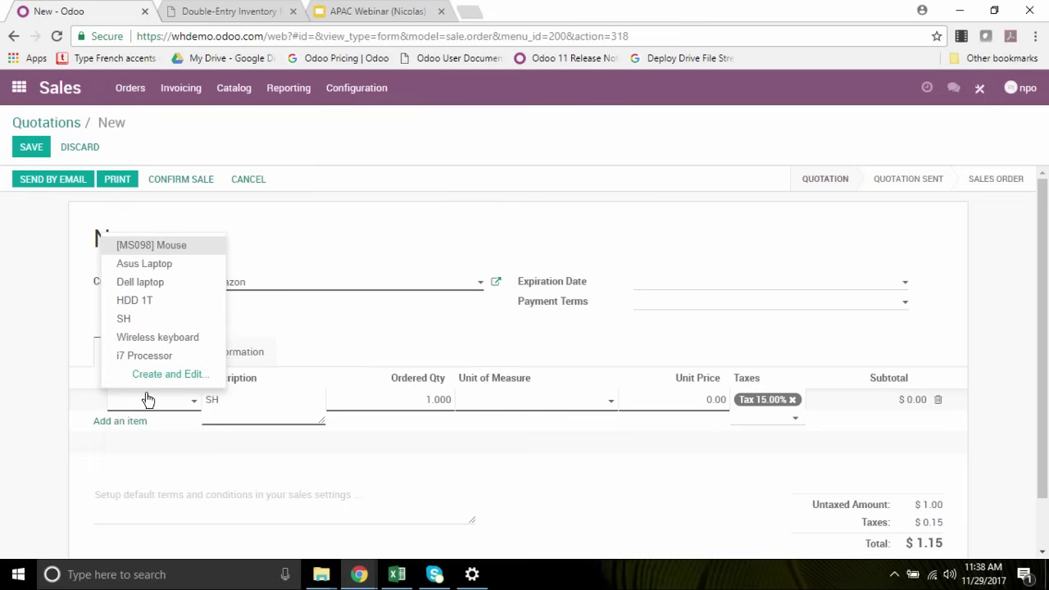
pyautogui.write('MS')
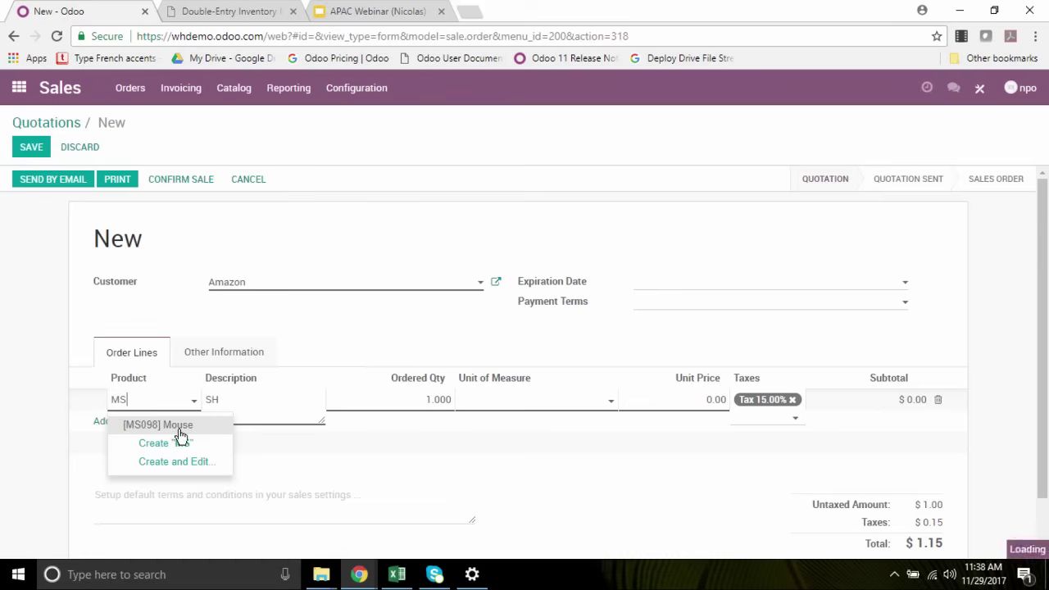
pyautogui.click(179, 428)
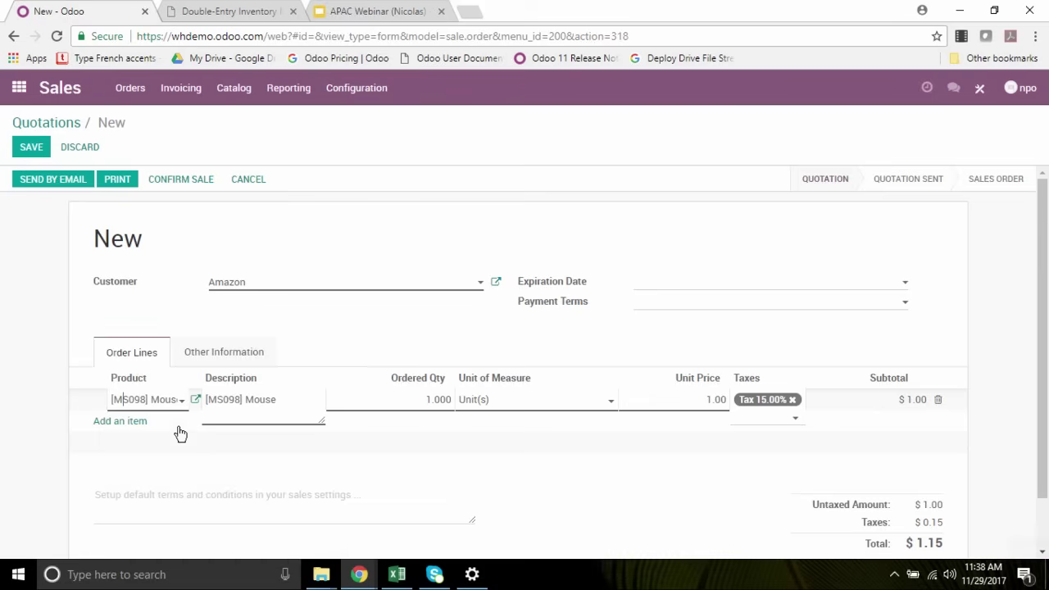
# Set the Mouse line's ordered quantity to 10.
pyautogui.click(423, 398)
pyautogui.write('10')
pyautogui.click(406, 256)
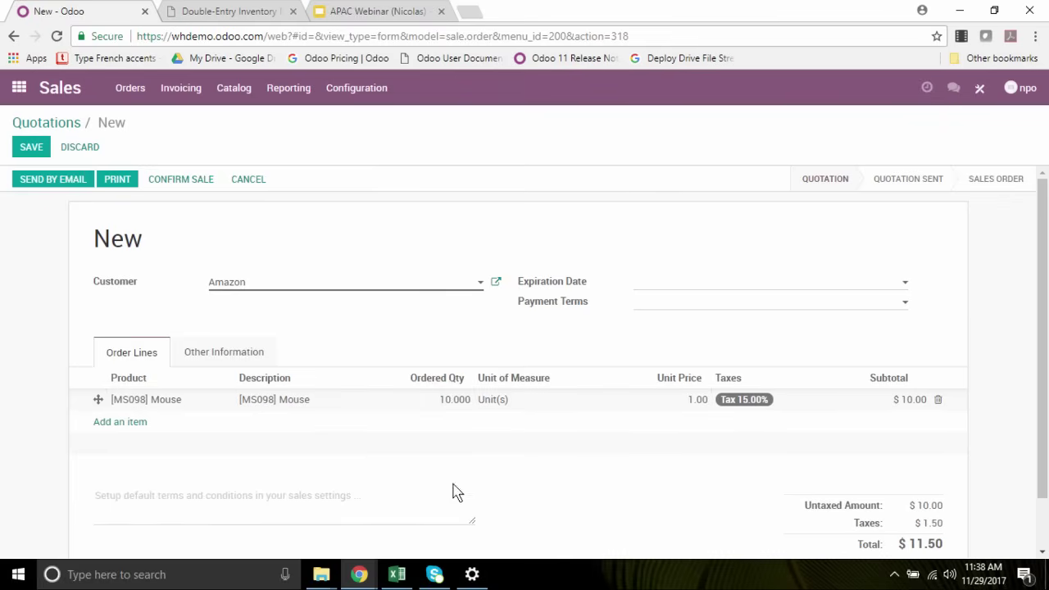
# Set the Mouse line's ordered quantity to 25 and dismiss the inventory notice.
pyautogui.click(439, 402)
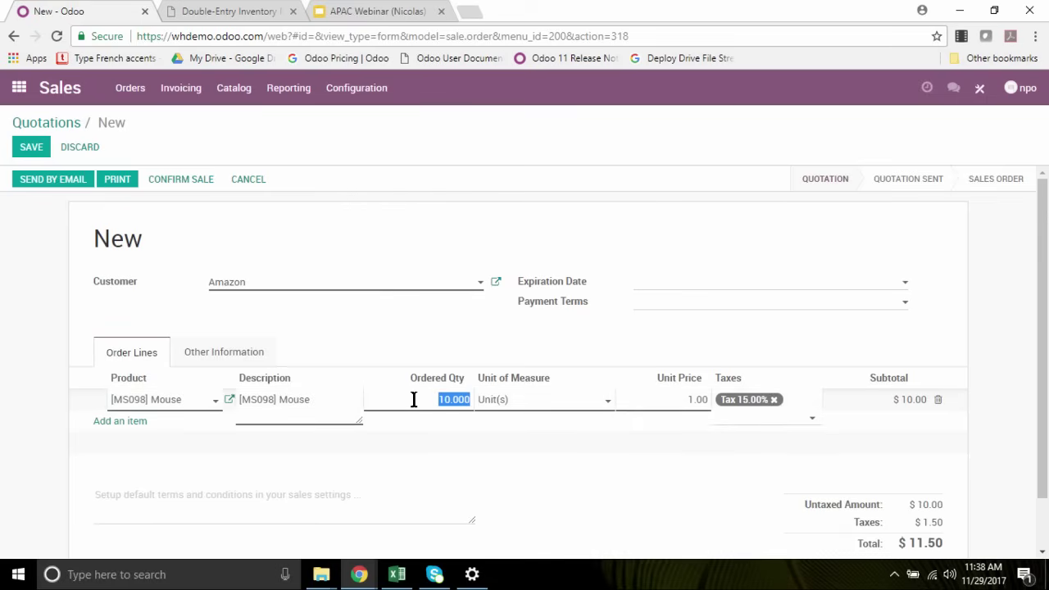
pyautogui.write('25')
pyautogui.click(412, 231)
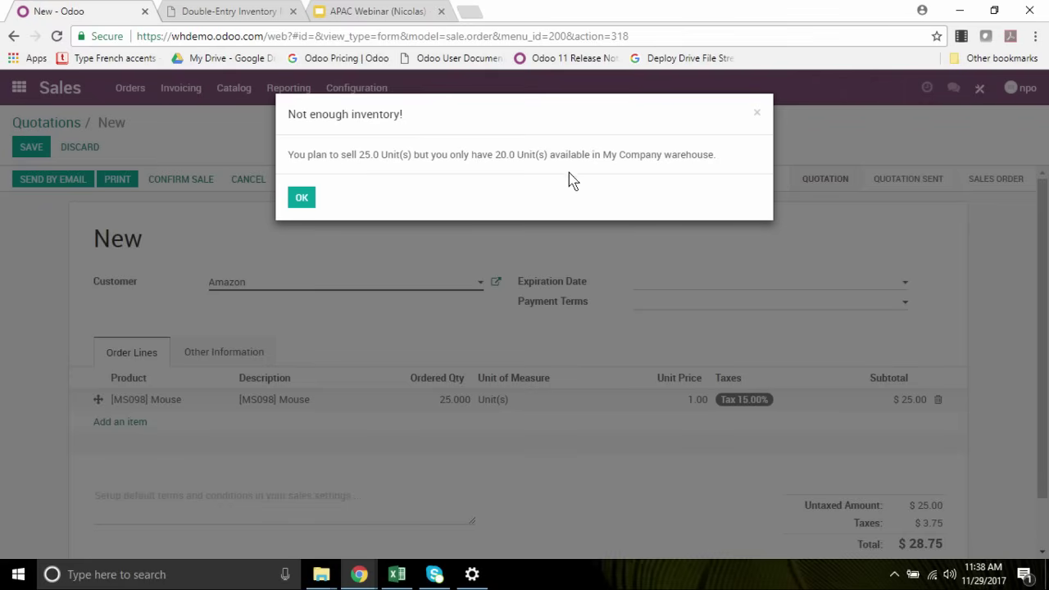
pyautogui.click(756, 112)
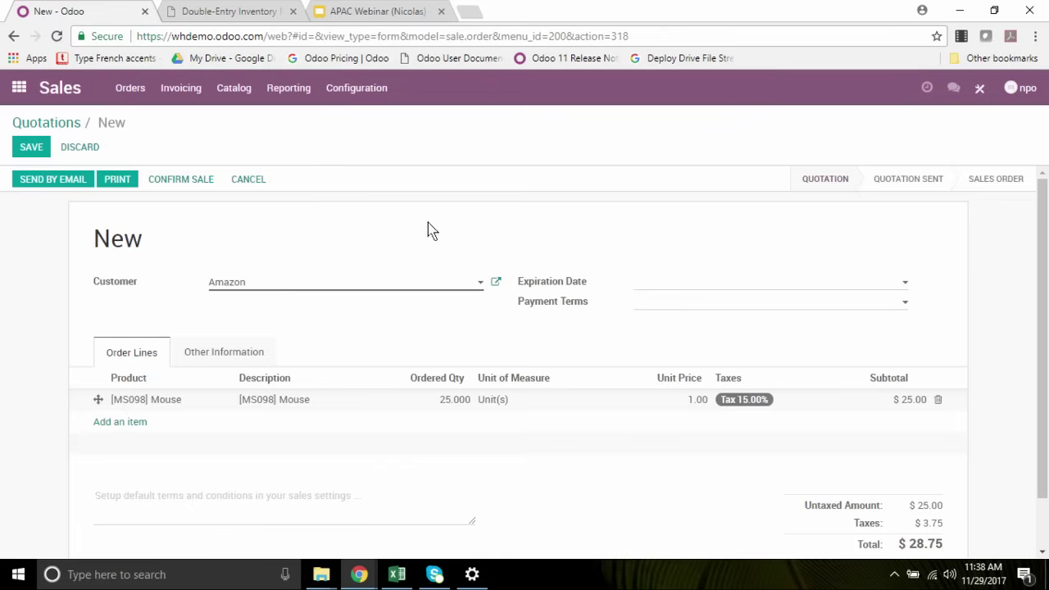
# Change the quotation's shipping warehouse to UK warehouse.
pyautogui.click(199, 359)
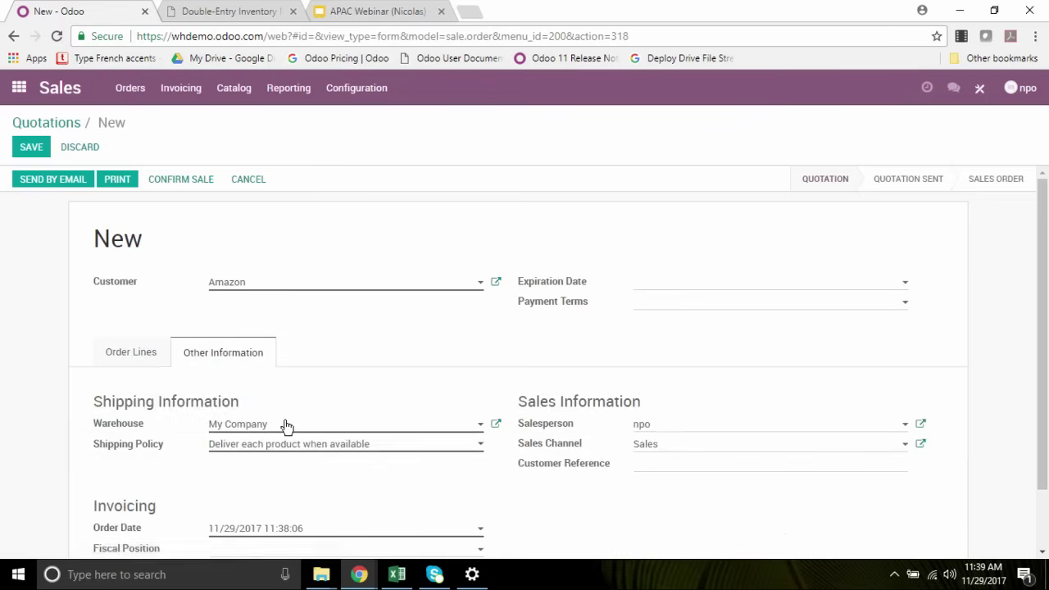
pyautogui.scroll(-1, 286, 424)
pyautogui.click(262, 354)
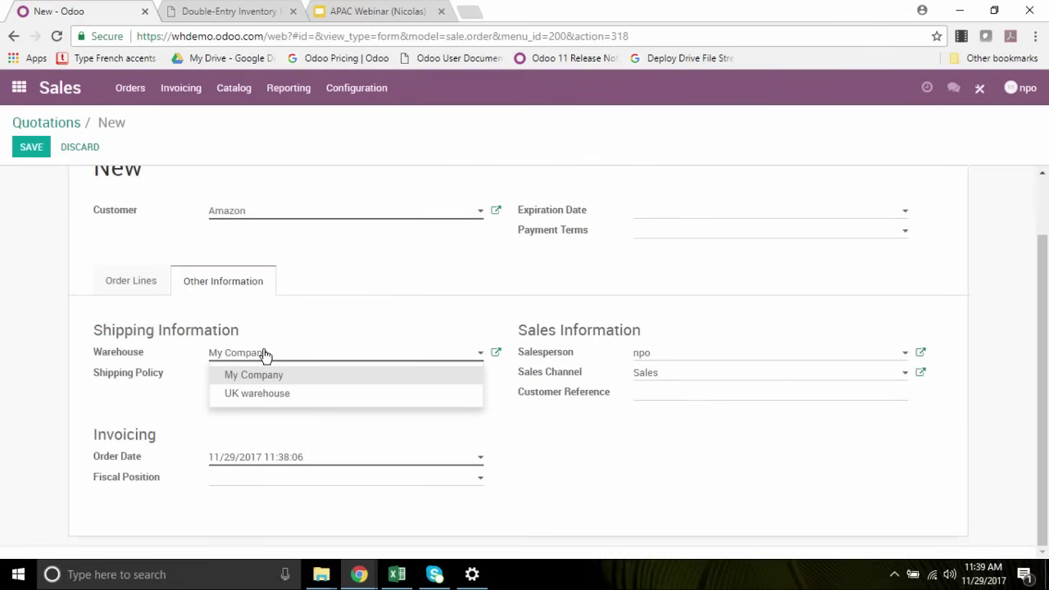
pyautogui.click(256, 393)
# Re-enter 25 as the Mouse line's ordered quantity and check the quotation's shipping information.
pyautogui.click(132, 283)
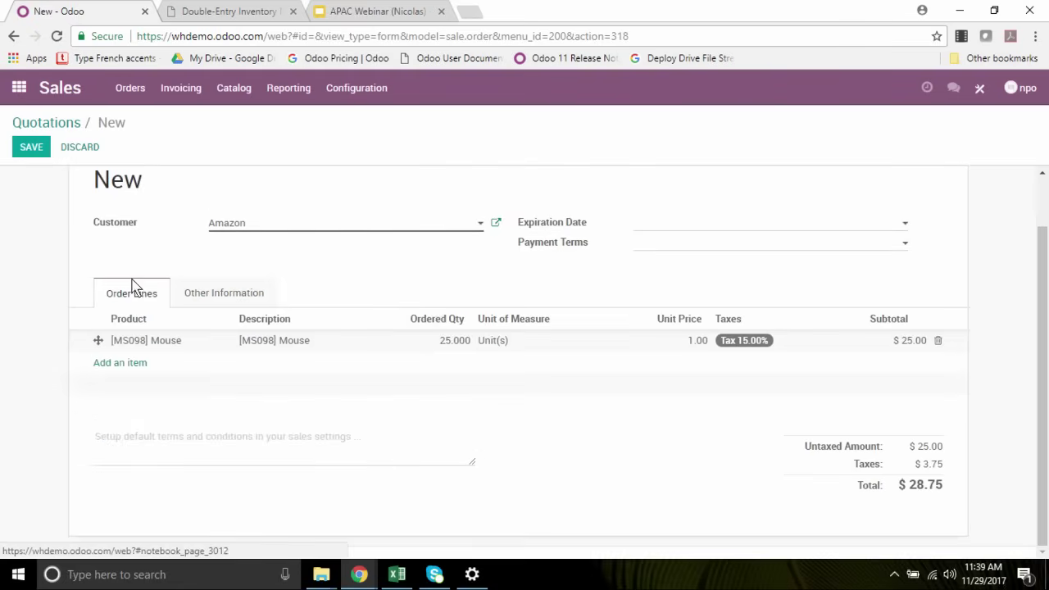
pyautogui.click(442, 340)
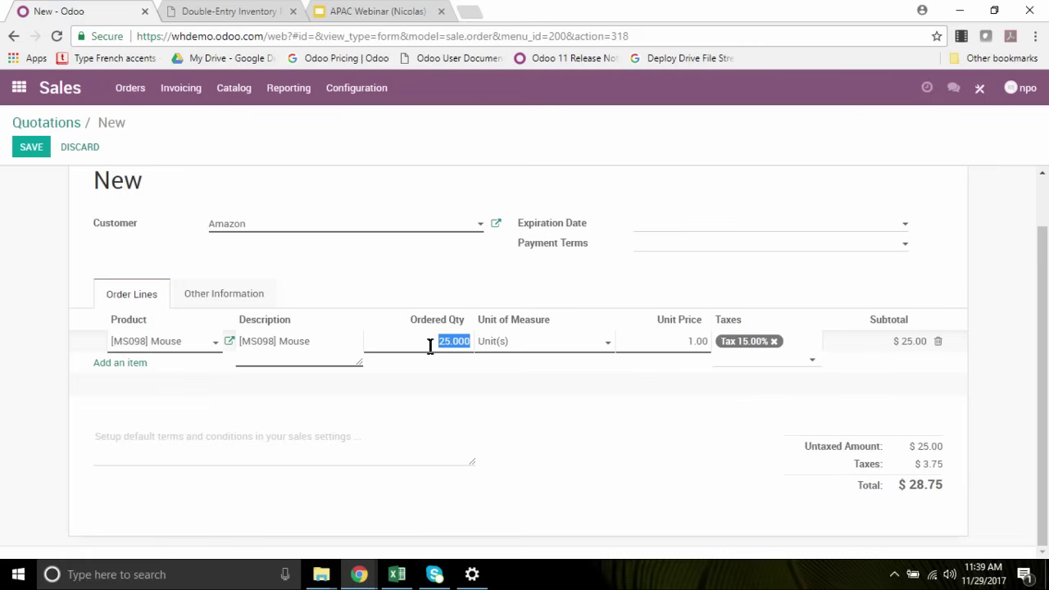
pyautogui.write('25')
pyautogui.click(419, 291)
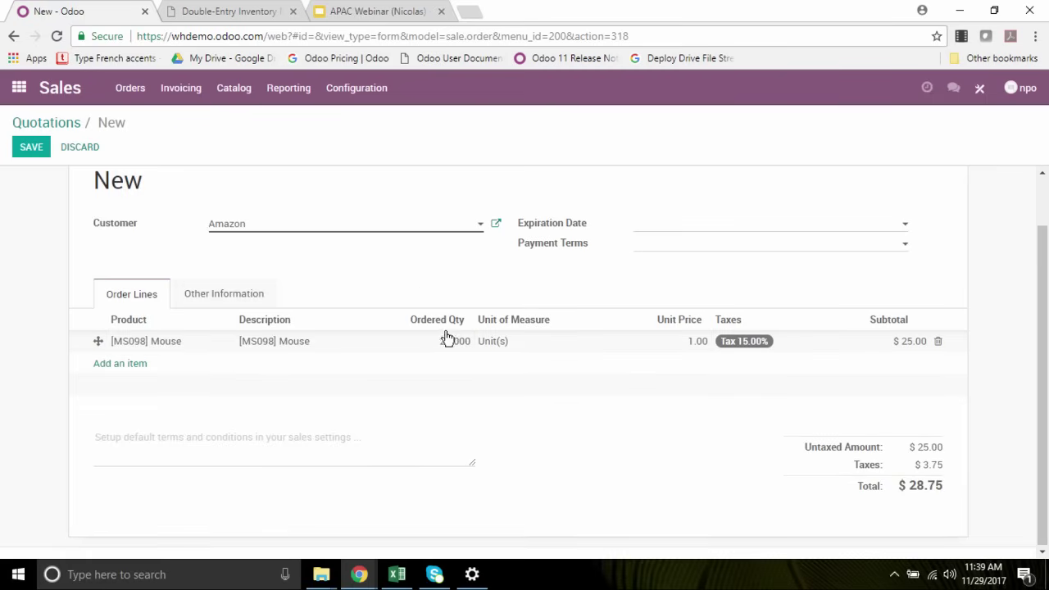
pyautogui.click(437, 340)
pyautogui.click(237, 298)
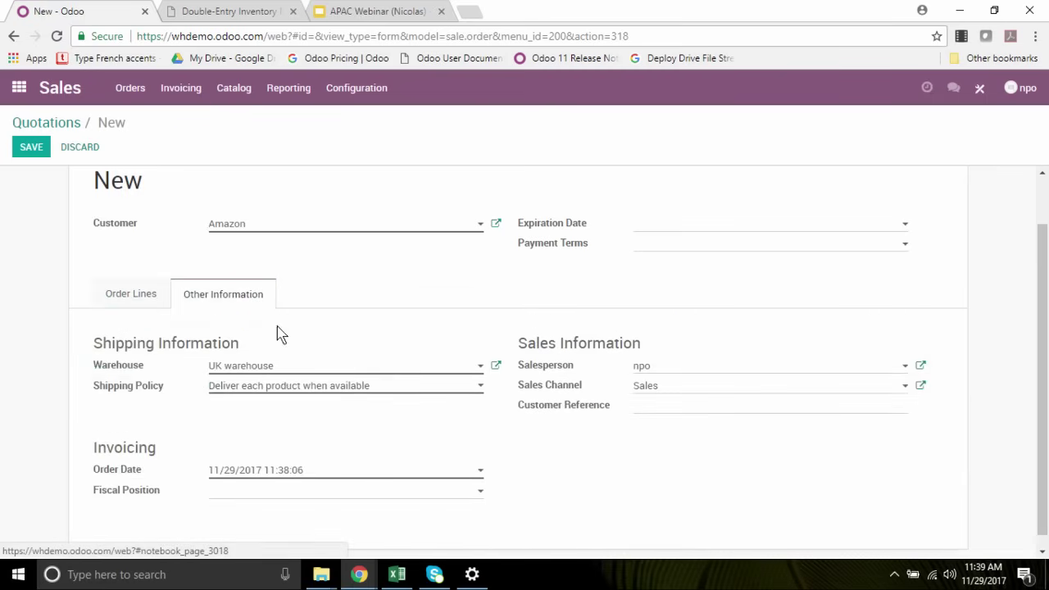
# Change the quotation's shipping warehouse to My Company and return to its order lines.
pyautogui.click(258, 371)
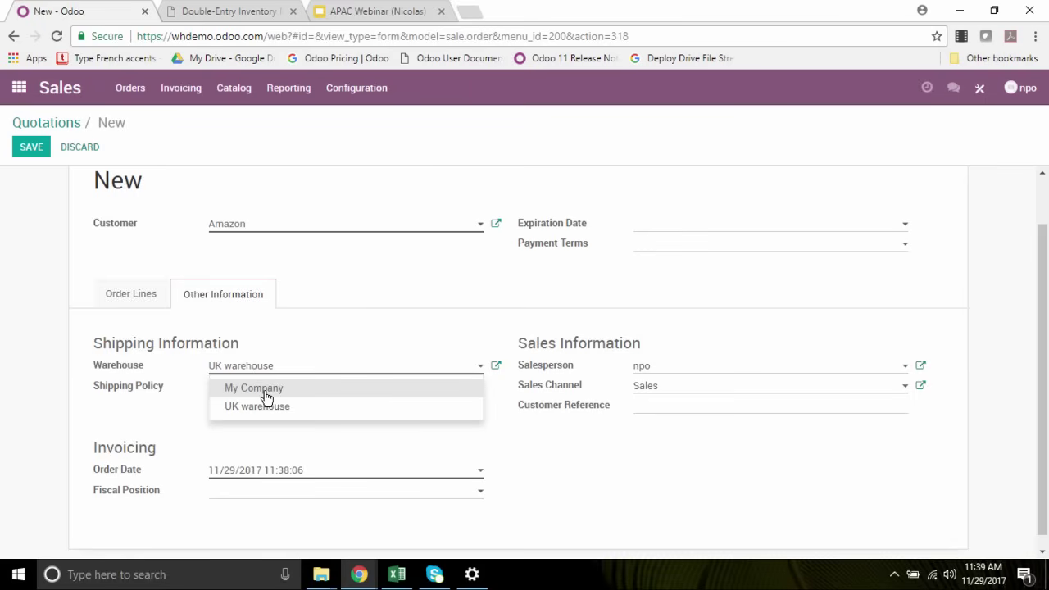
pyautogui.click(254, 388)
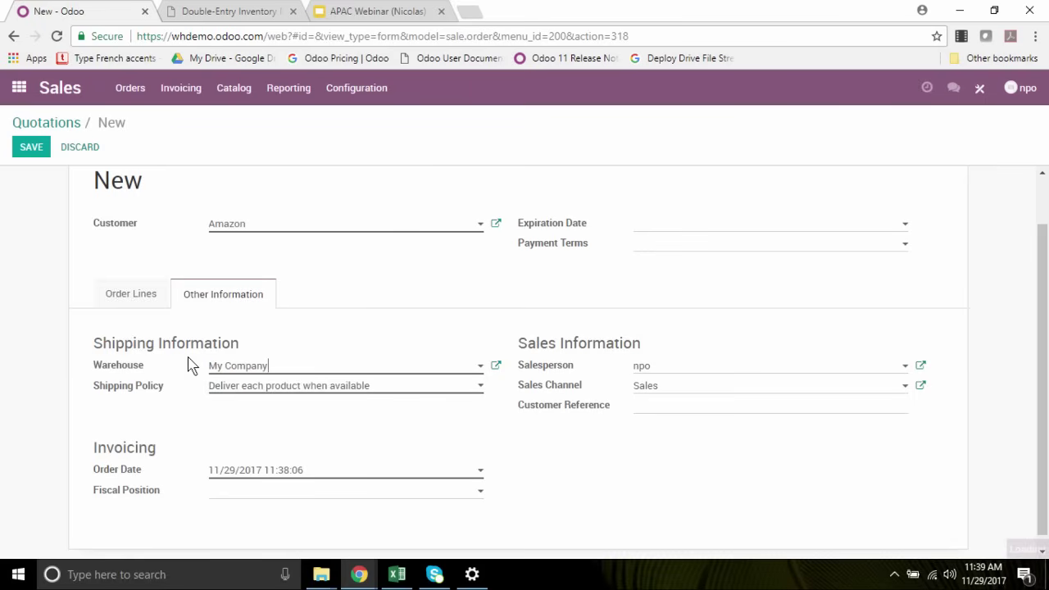
pyautogui.click(131, 294)
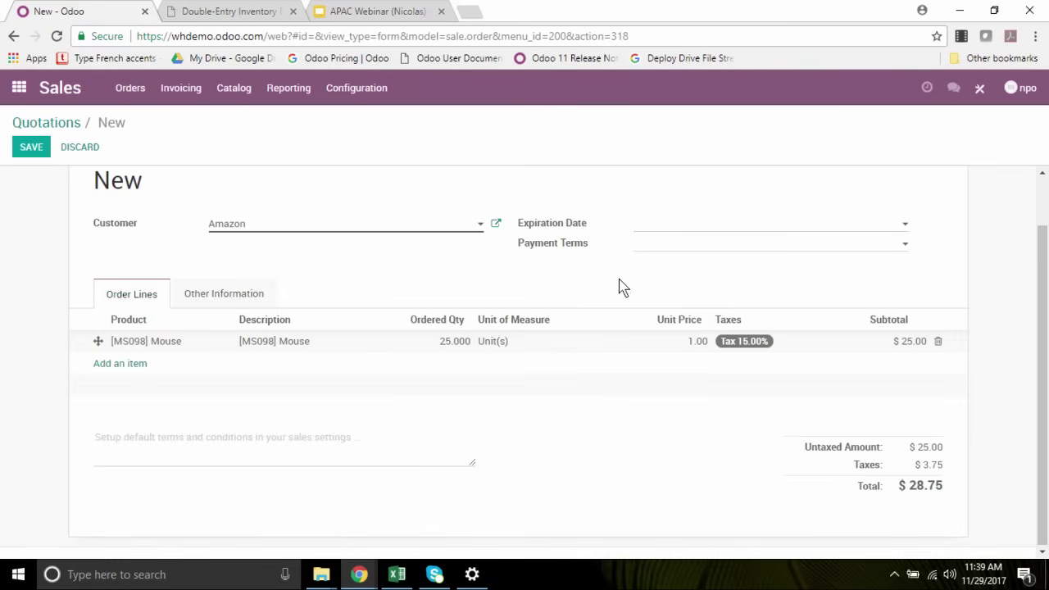
# Confirm the Amazon sale with 25 Mouse units on the order line and open its delivery order.
pyautogui.click(438, 340)
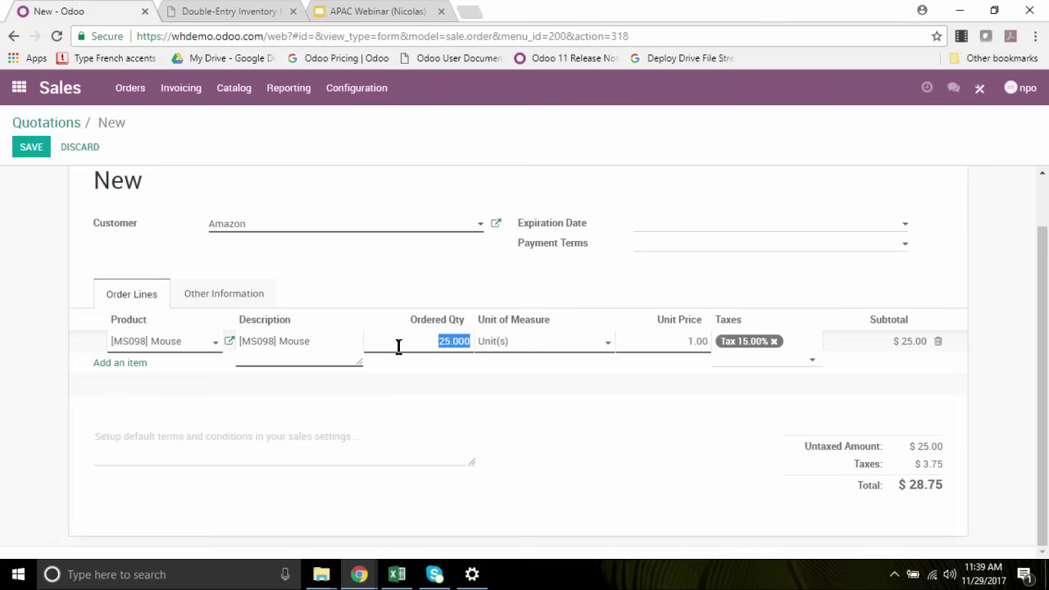
pyautogui.click(423, 283)
pyautogui.scroll(1, 489, 332)
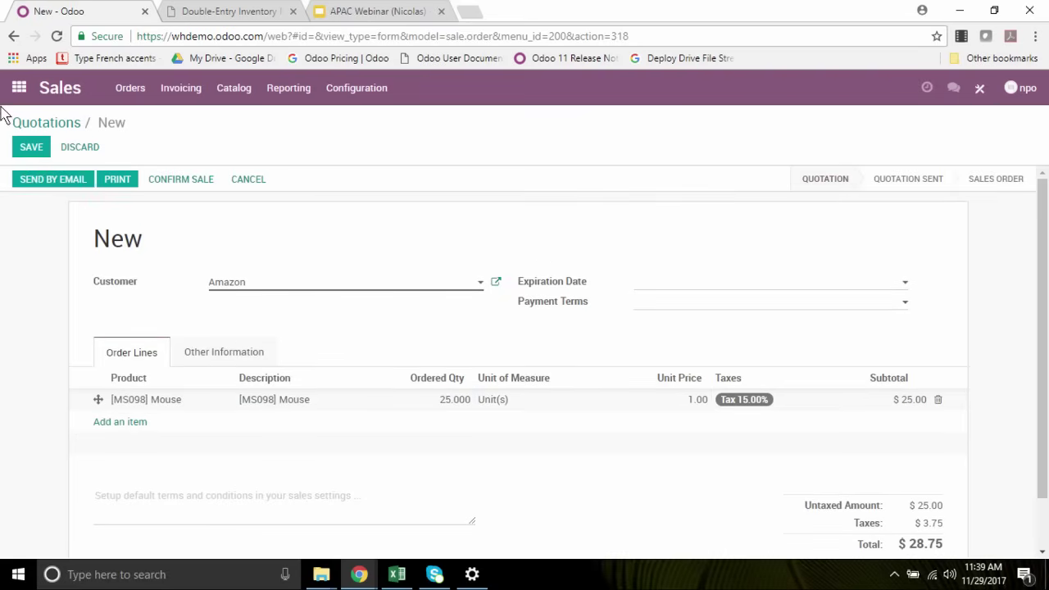
pyautogui.click(187, 180)
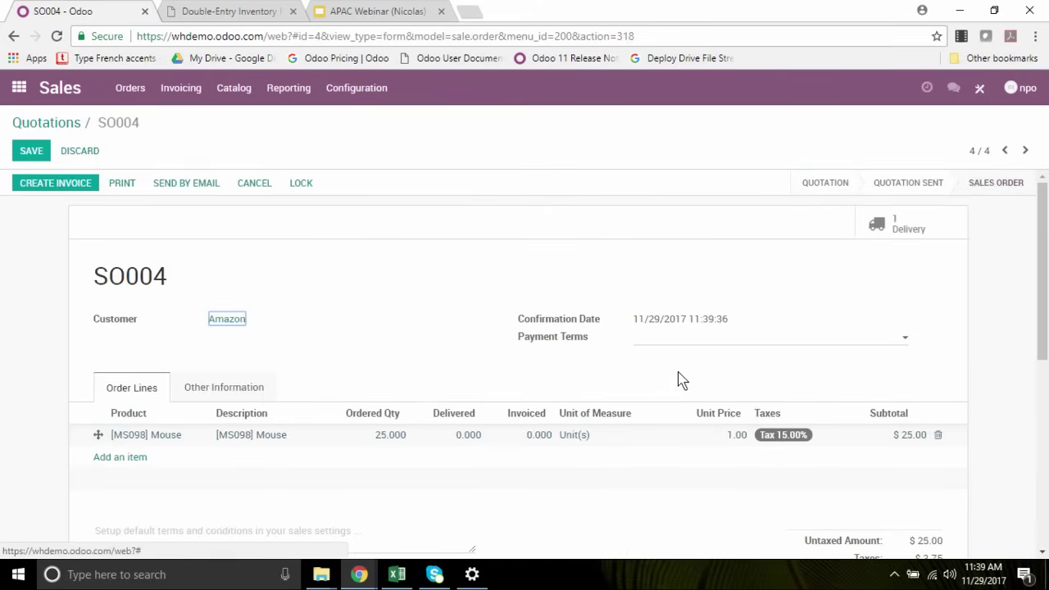
pyautogui.click(907, 229)
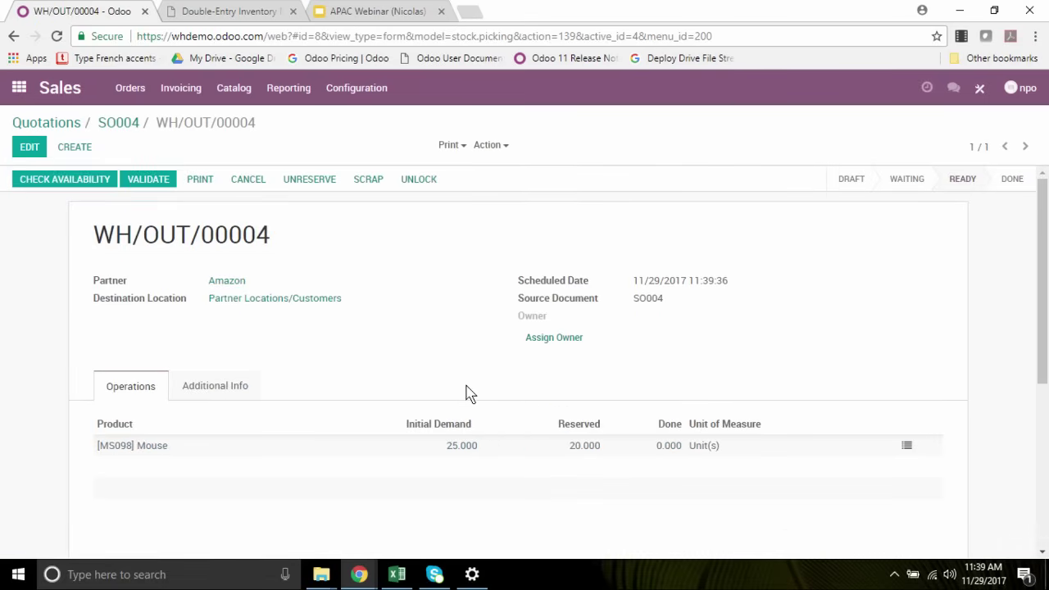
# Go to the Inventory app and open the most recent Amazon delivery from My Company's pending delivery orders.
pyautogui.click(20, 89)
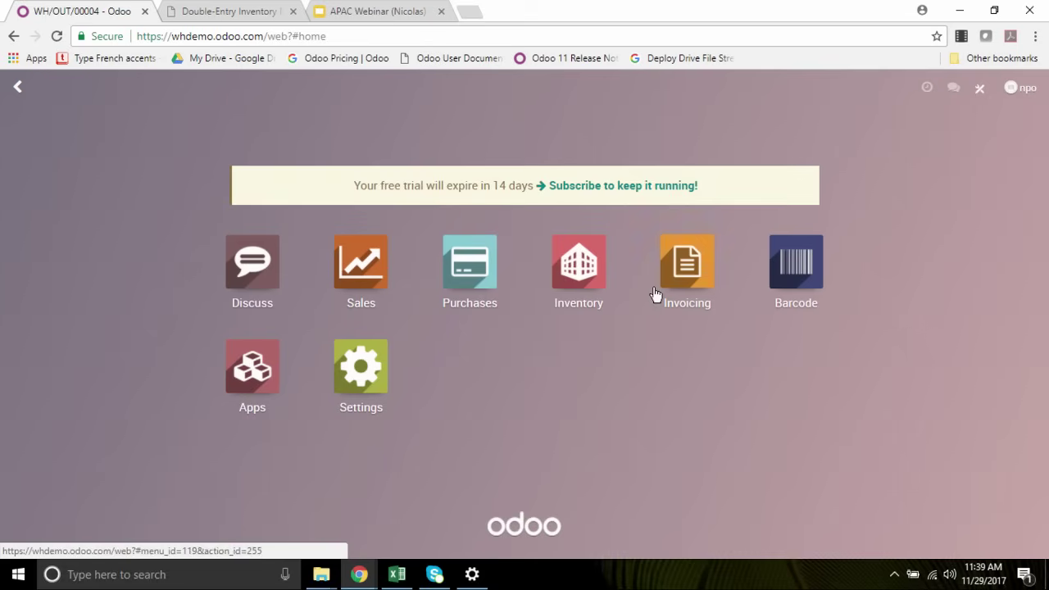
pyautogui.click(594, 286)
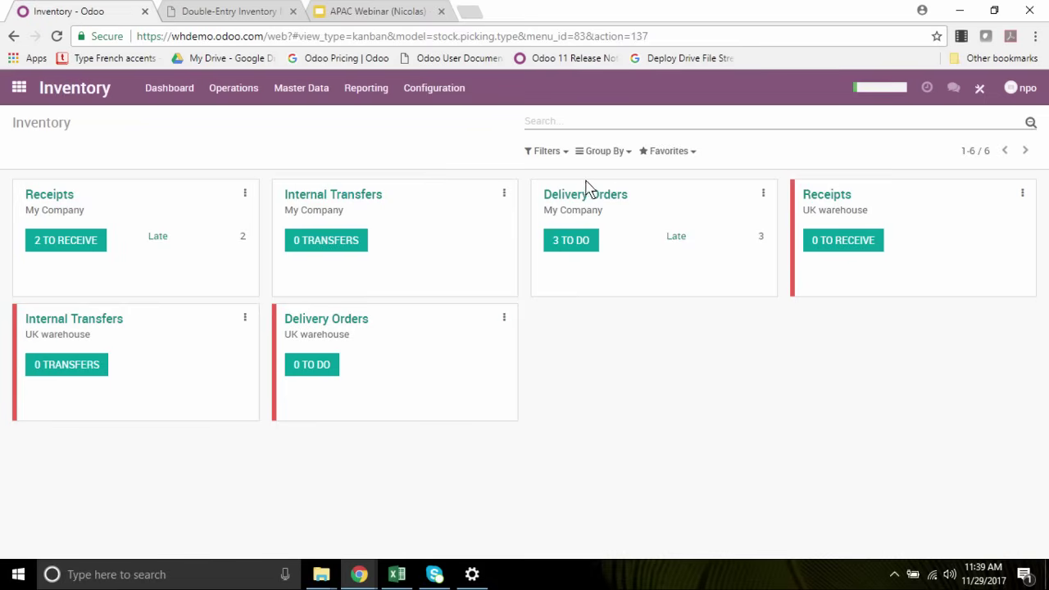
pyautogui.click(583, 253)
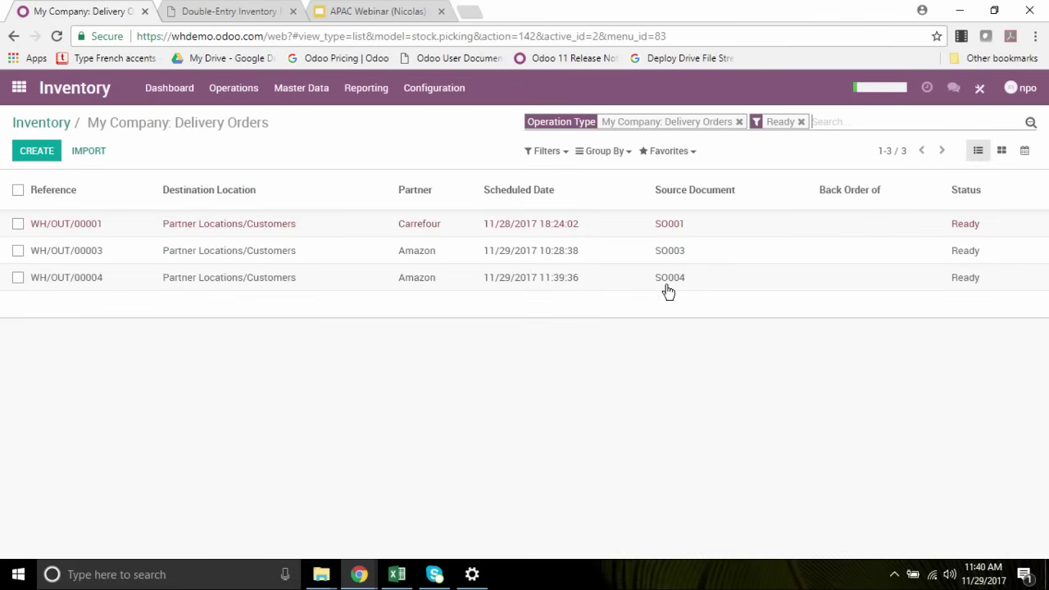
pyautogui.click(246, 283)
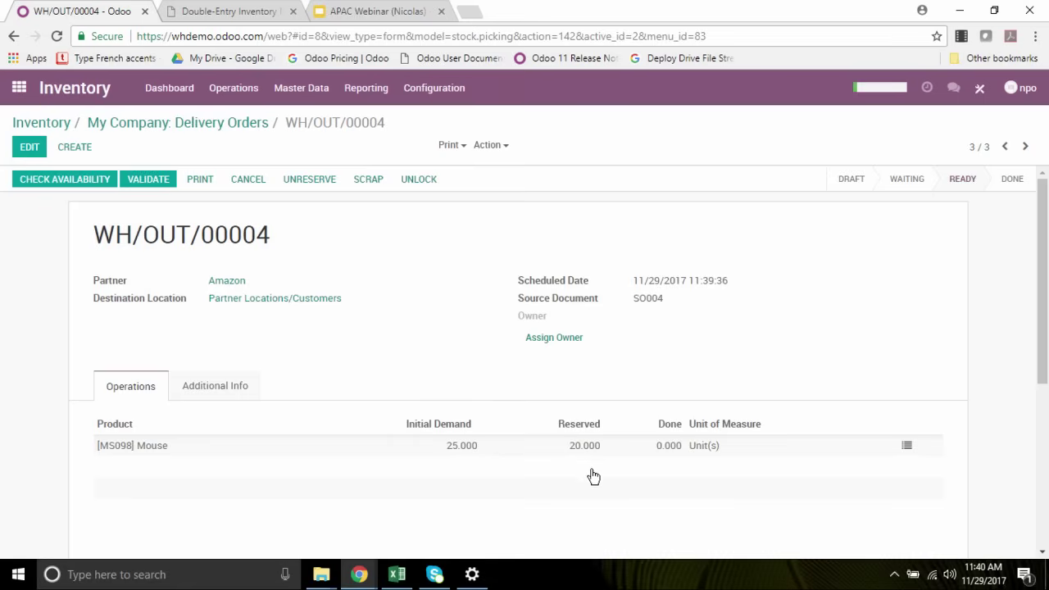
# Try to edit the Mouse line's done quantity by unlocking the delivery order, and relock and save it.
pyautogui.click(31, 147)
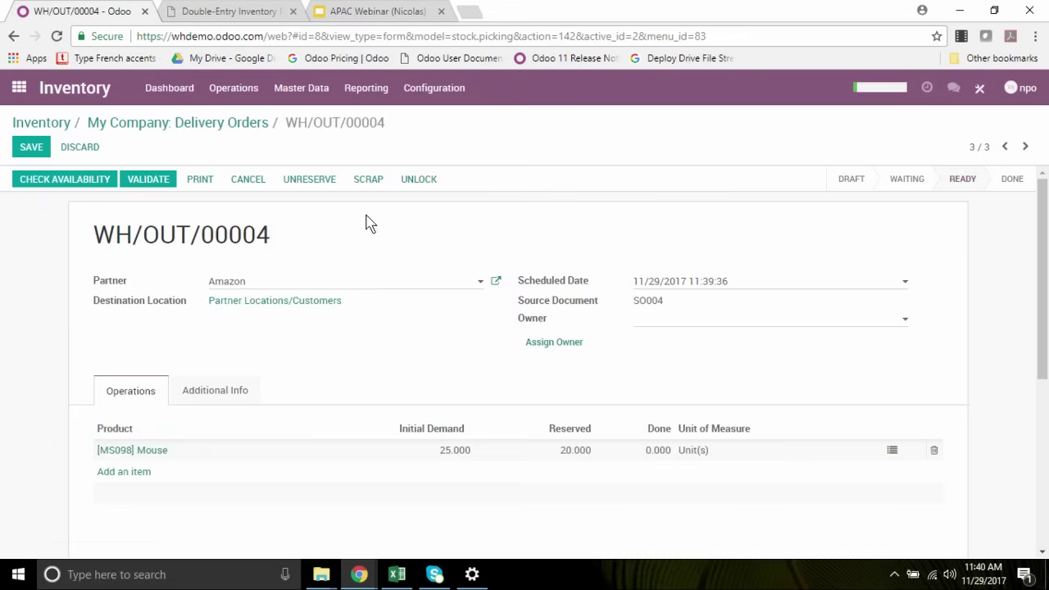
pyautogui.click(414, 181)
pyautogui.click(658, 453)
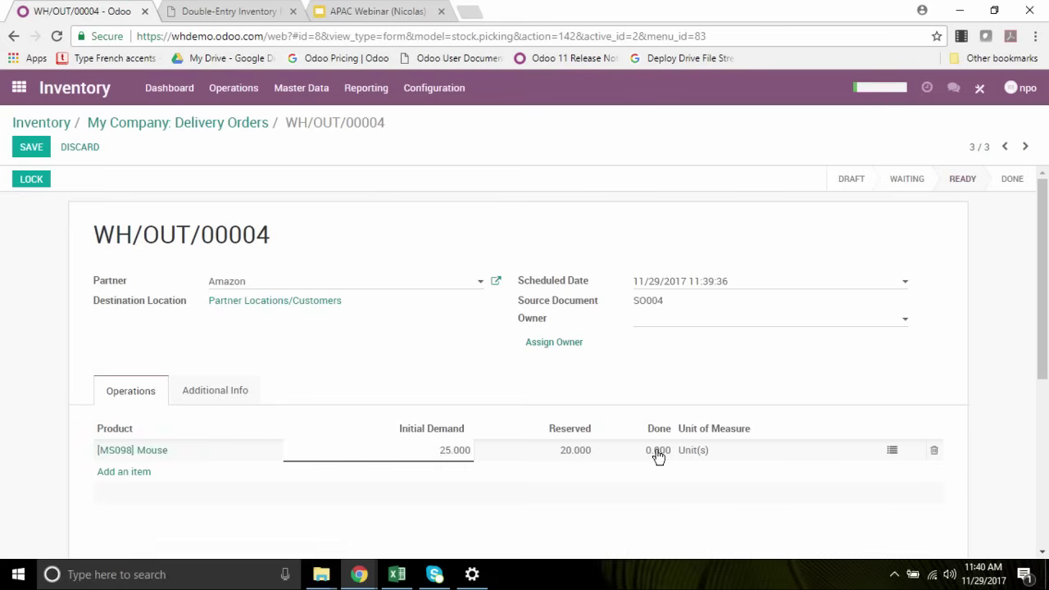
pyautogui.click(37, 180)
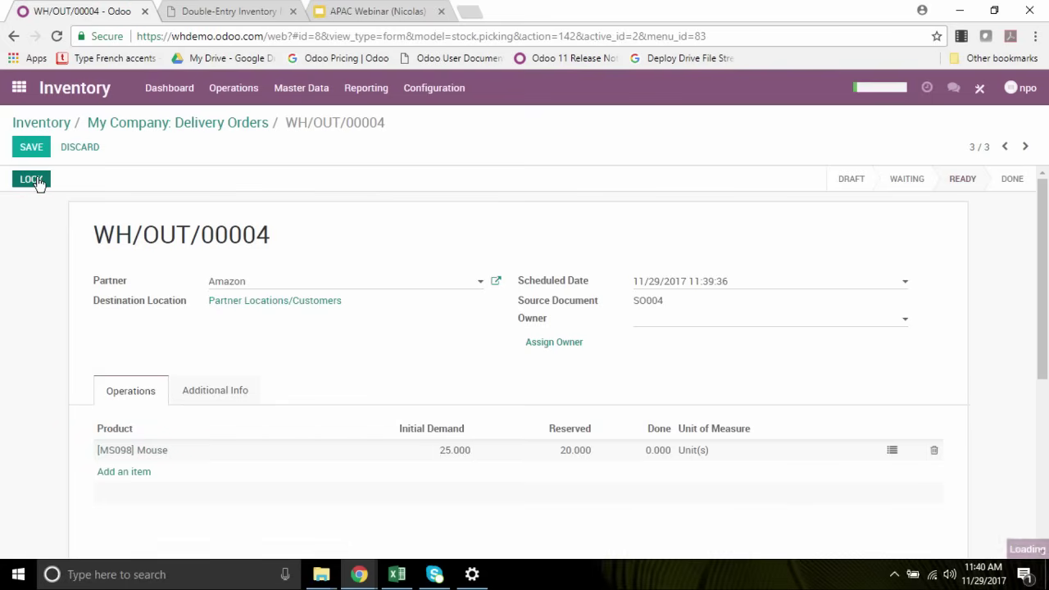
pyautogui.click(36, 148)
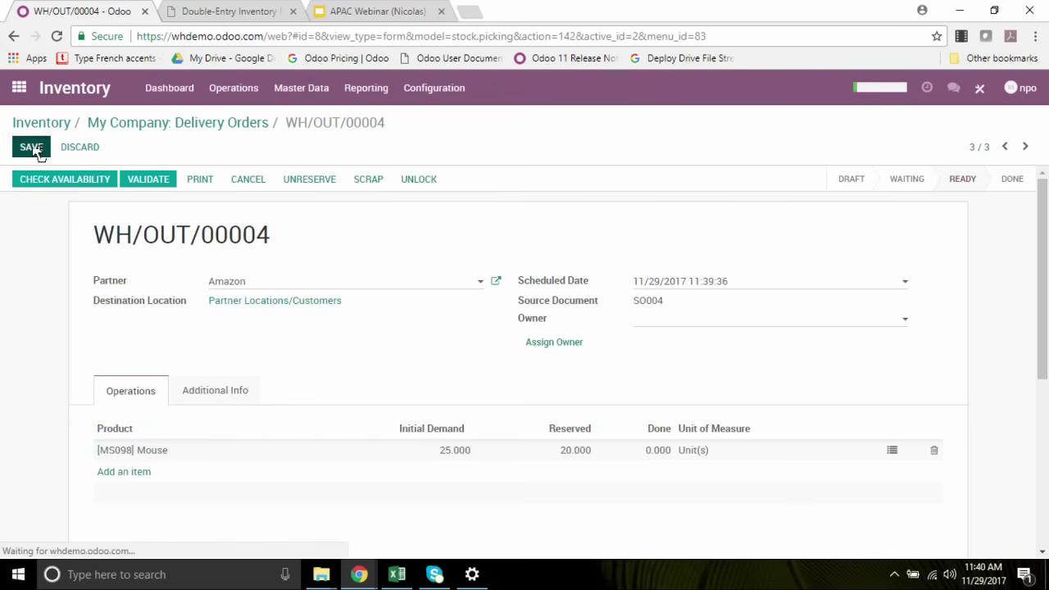
# Start validating the delivery, dismiss the immediate transfer, and look at the additional information before returning to the operations.
pyautogui.click(149, 185)
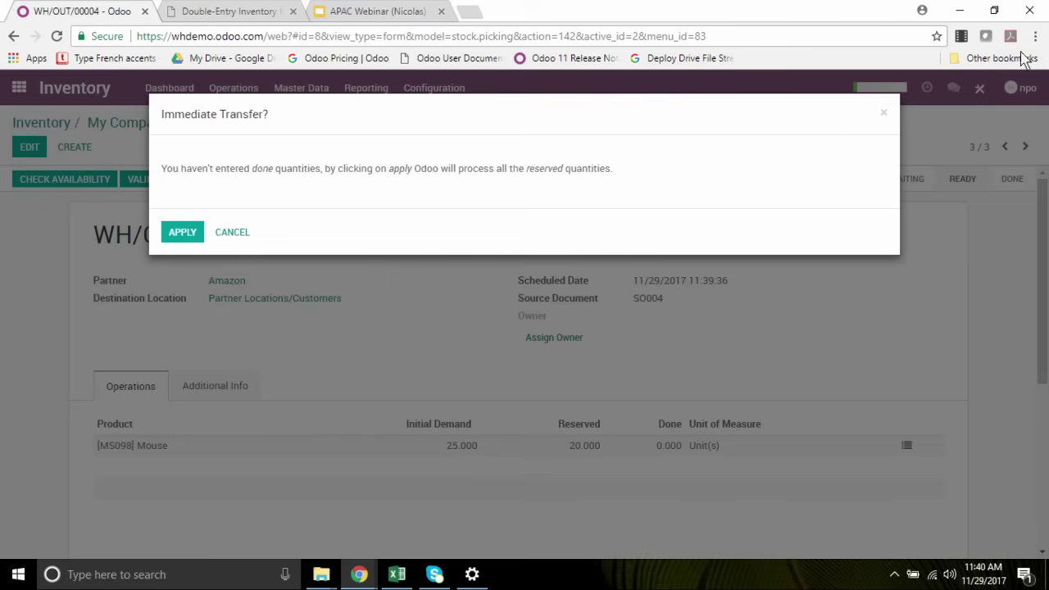
pyautogui.click(885, 115)
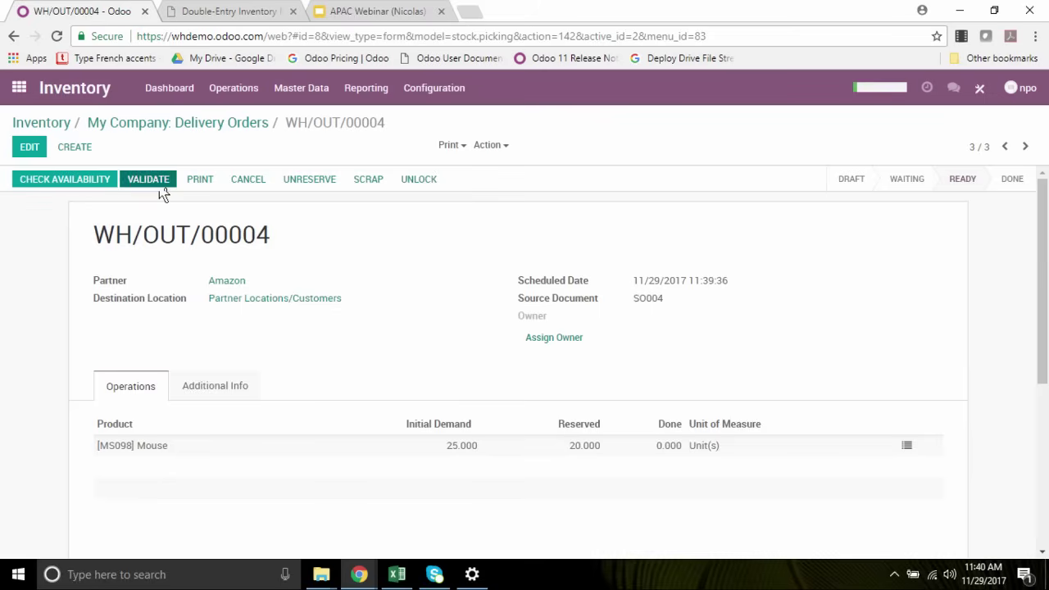
pyautogui.click(227, 390)
pyautogui.click(145, 391)
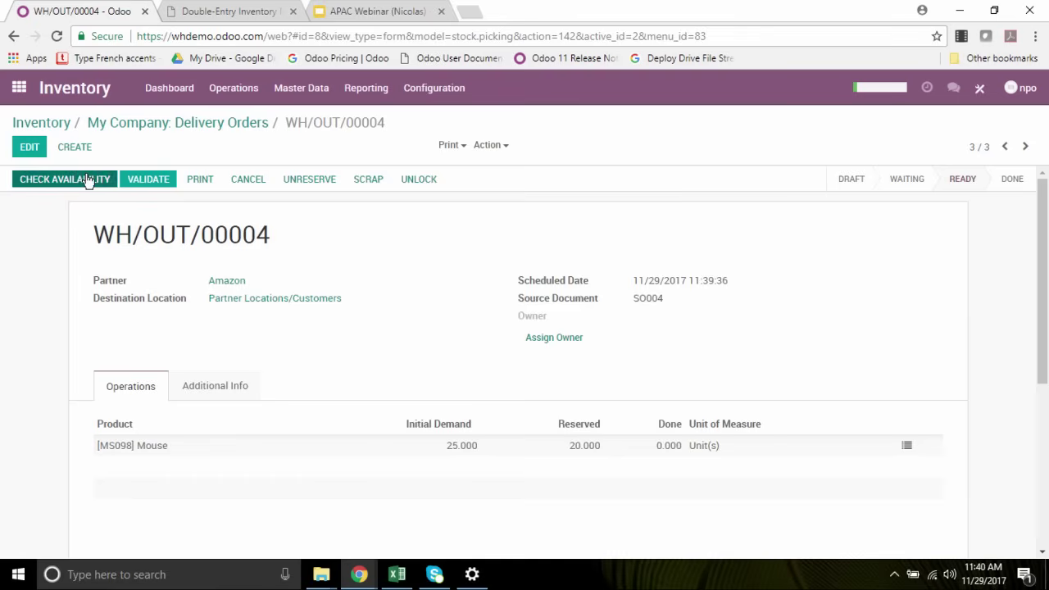
# Unlock the delivery order, try to enter a done quantity from the Mouse line, and lock the order again.
pyautogui.click(417, 182)
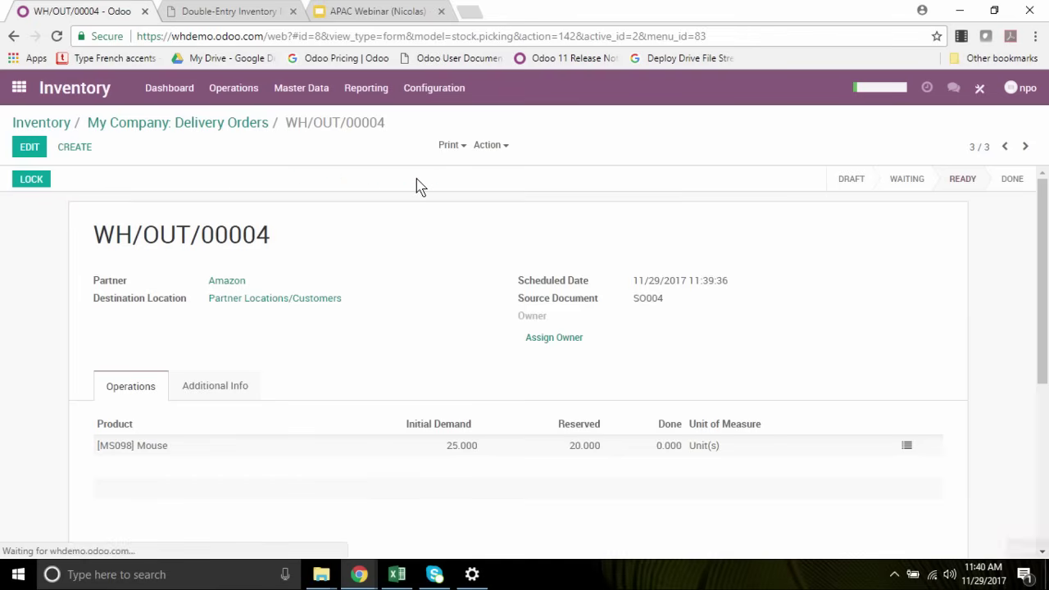
pyautogui.click(672, 447)
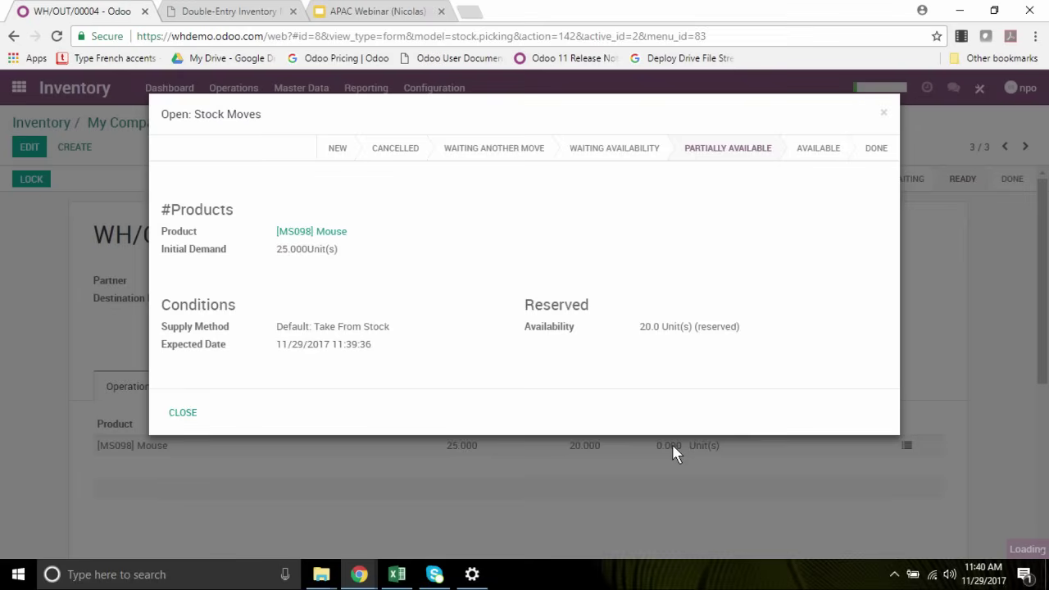
pyautogui.click(882, 115)
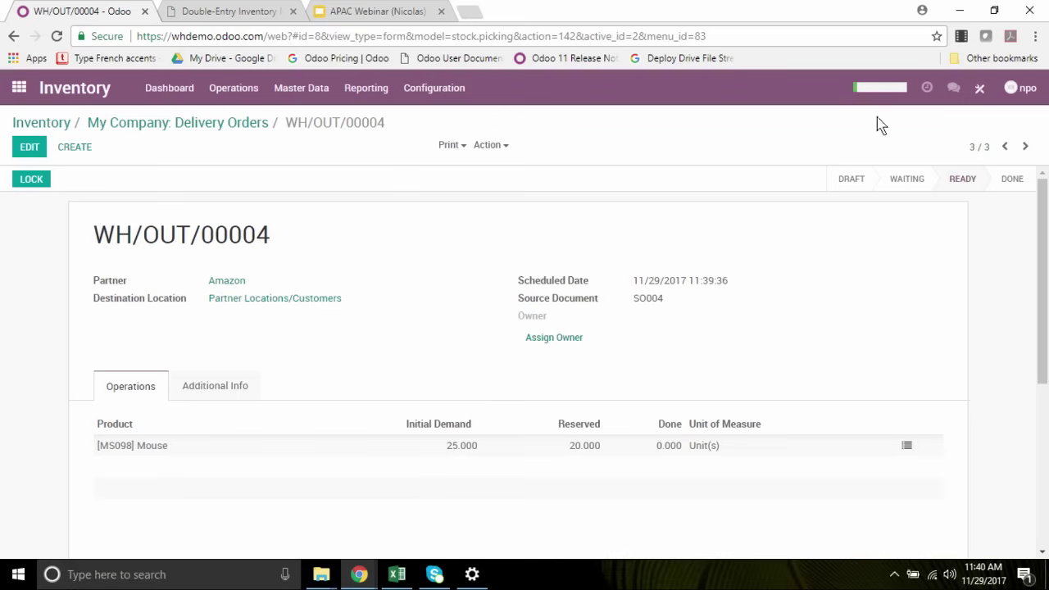
pyautogui.click(32, 178)
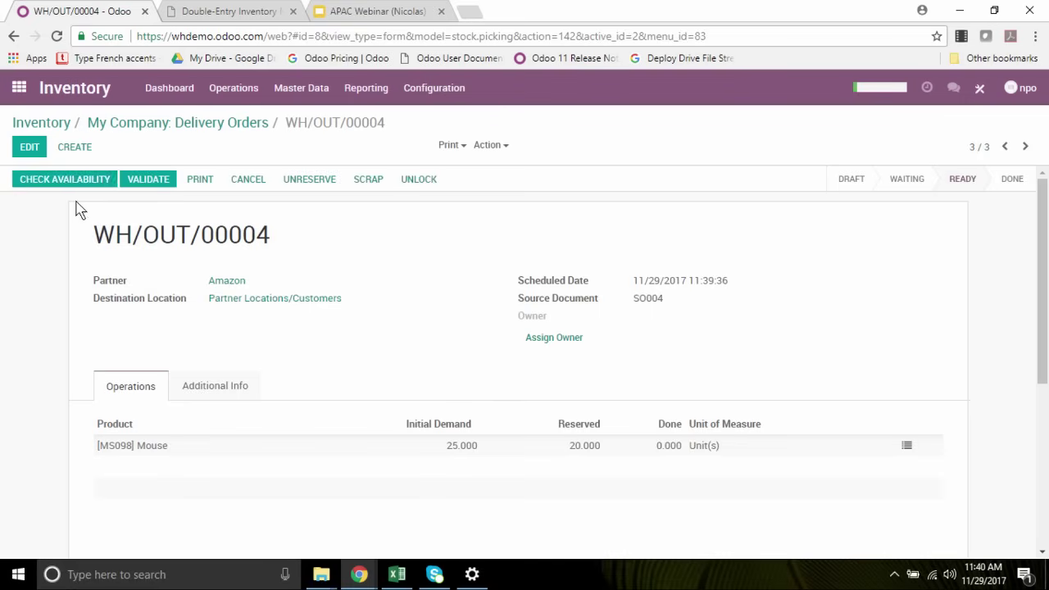
# Check the delivery's stock availability and review the Mouse stock move and the delivery's additional information.
pyautogui.click(65, 182)
pyautogui.click(670, 452)
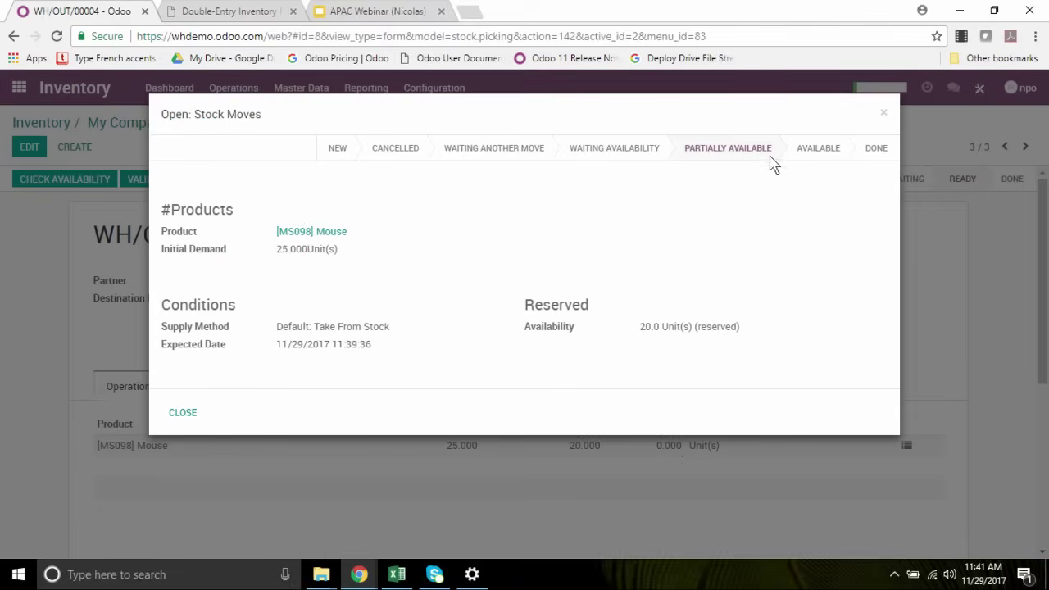
pyautogui.click(883, 117)
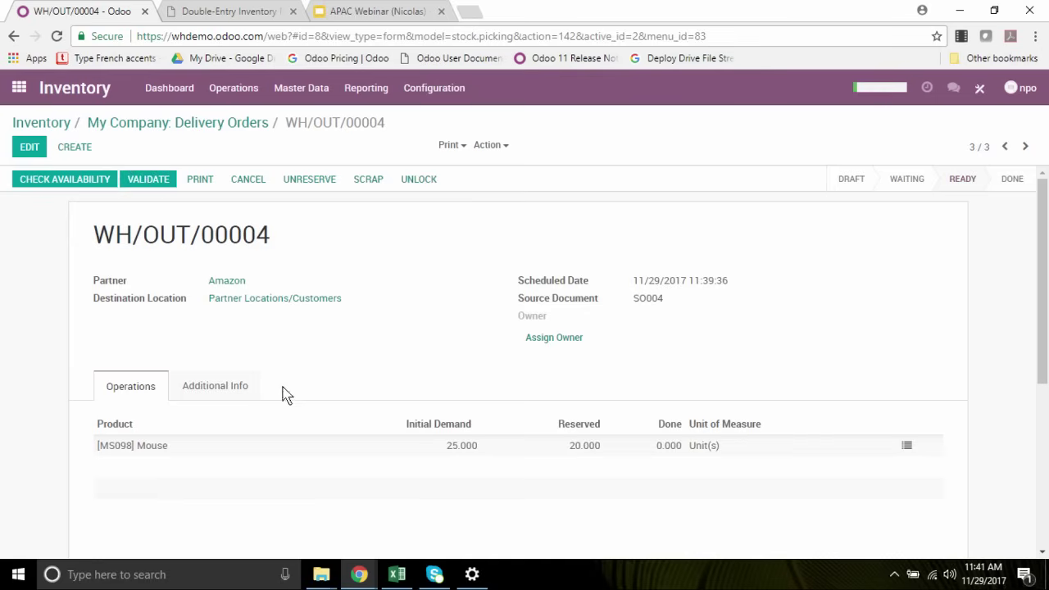
pyautogui.click(219, 392)
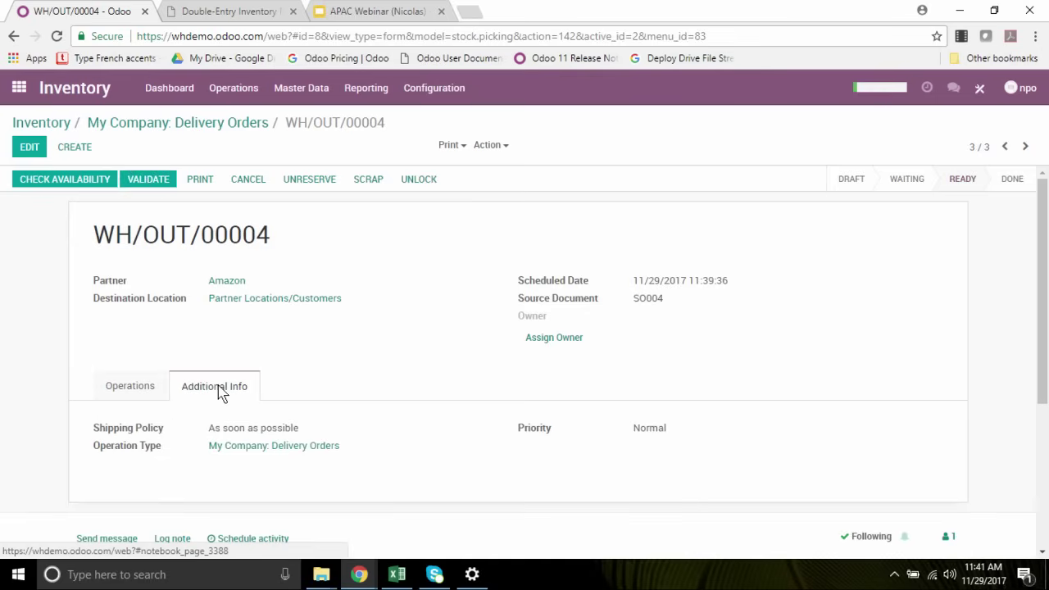
pyautogui.click(132, 393)
# Switch to the Sales app, open the latest Amazon order's delivery and inspect its Mouse stock move.
pyautogui.click(18, 88)
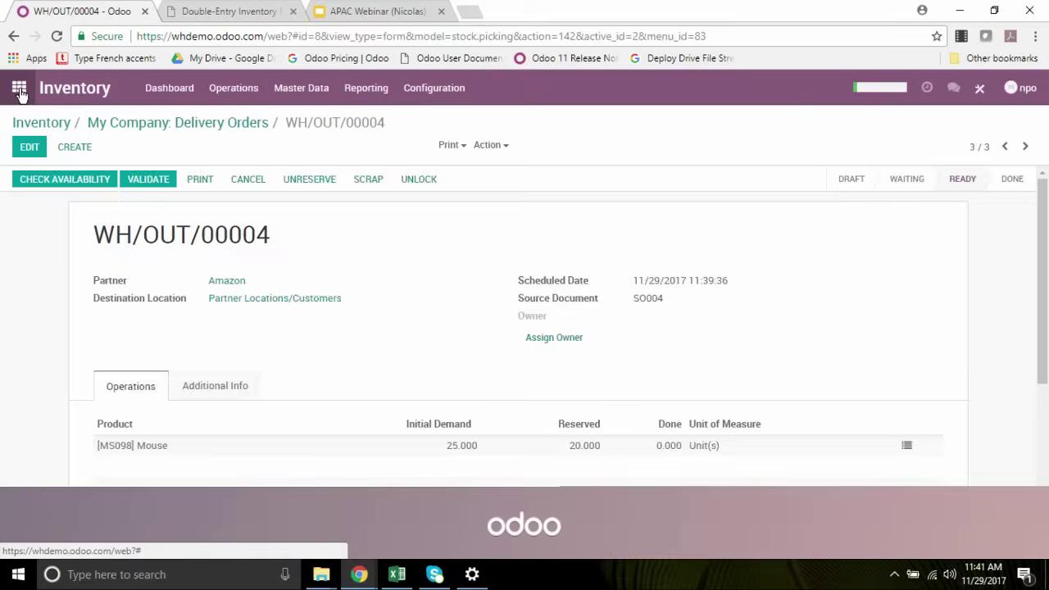
pyautogui.click(371, 272)
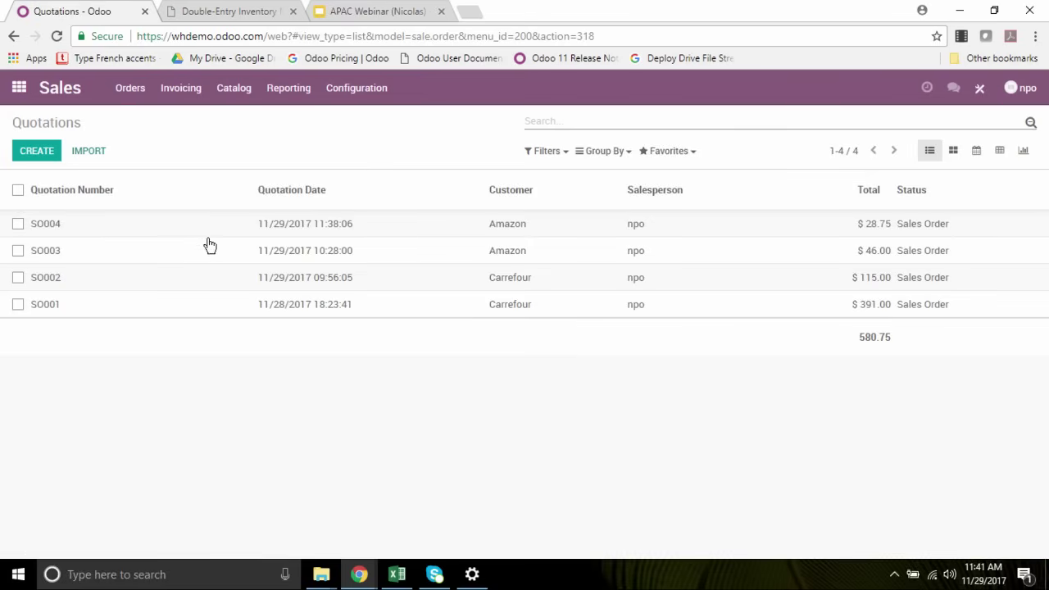
pyautogui.click(277, 234)
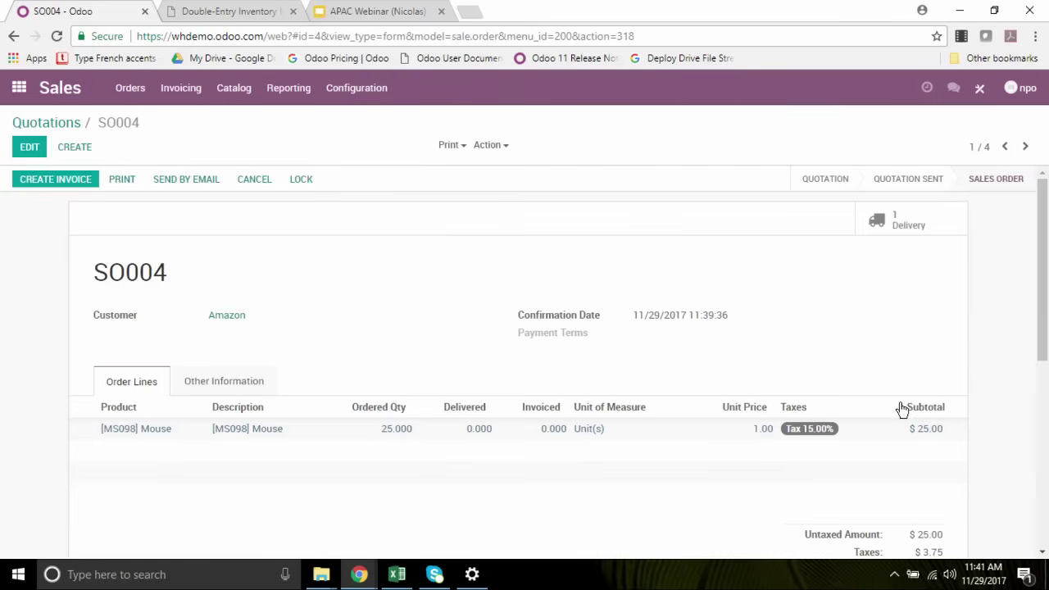
pyautogui.click(897, 222)
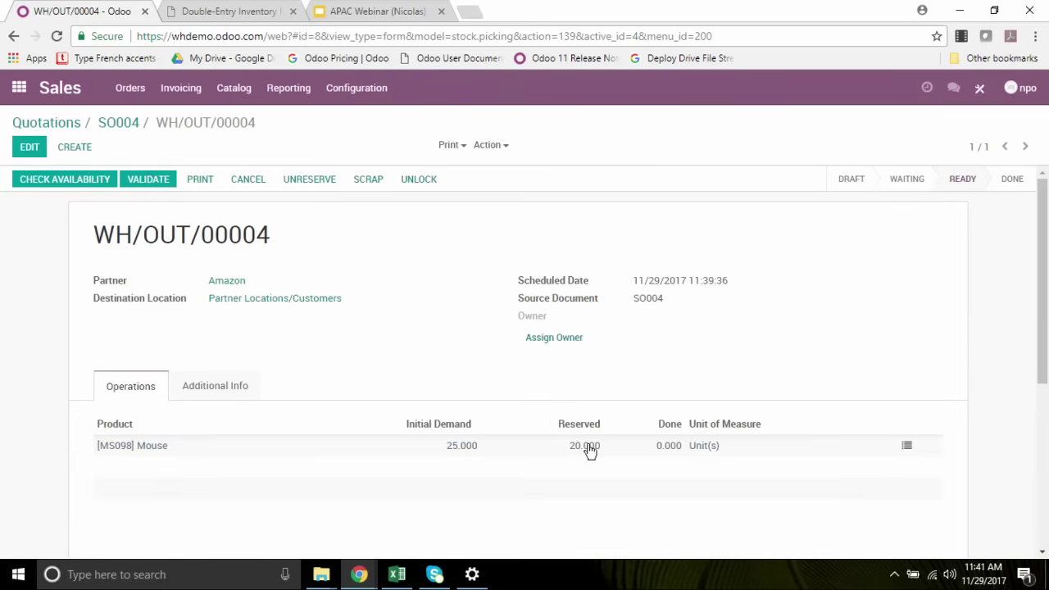
pyautogui.click(670, 449)
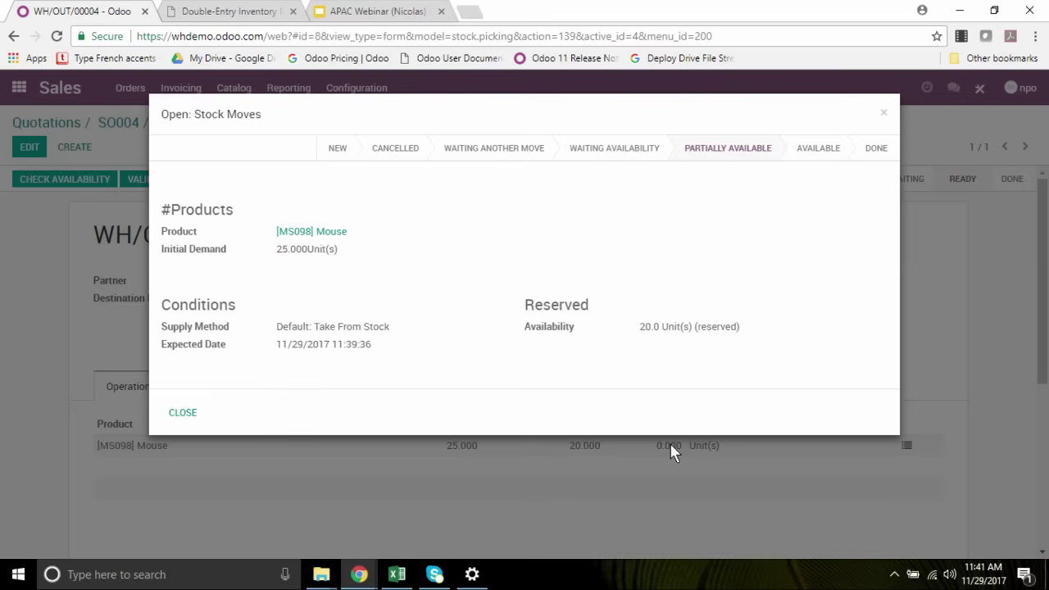
pyautogui.click(886, 116)
# Edit and unlock the delivery reached from the sales order, try to change its Mouse done quantity, and save.
pyautogui.click(34, 146)
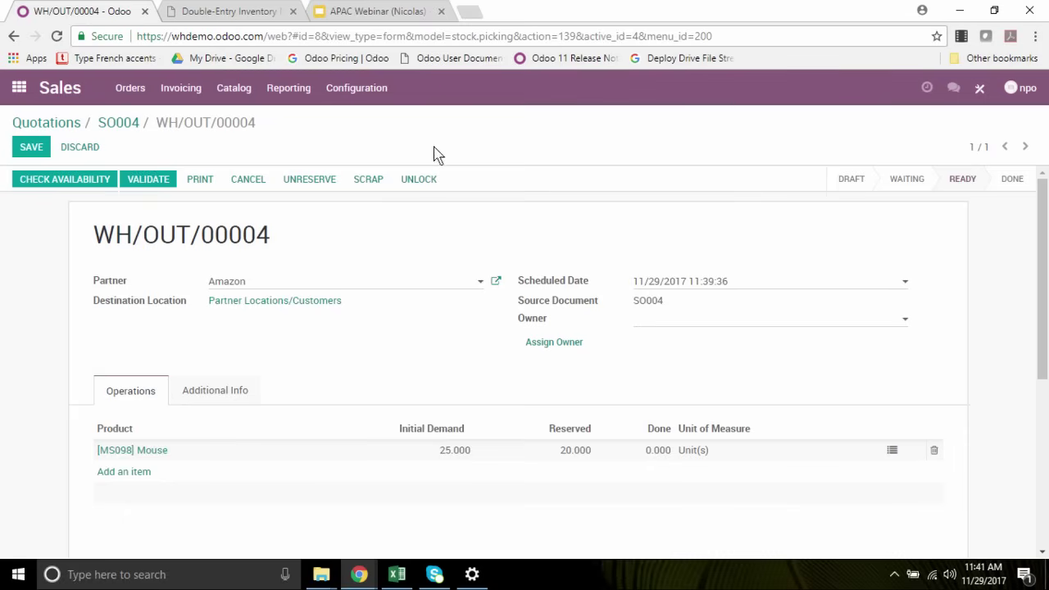
pyautogui.click(418, 180)
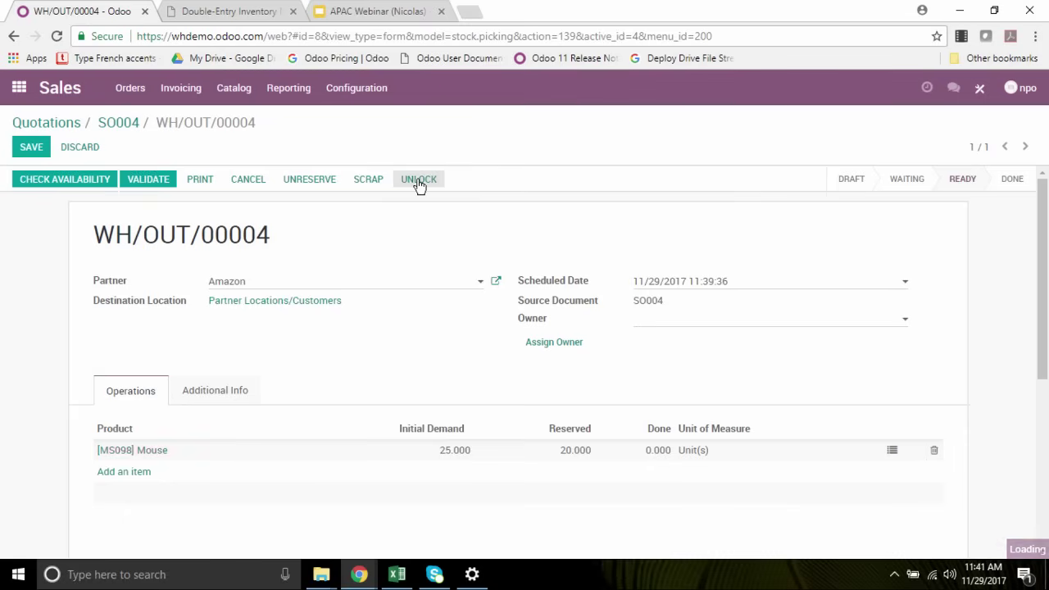
pyautogui.click(657, 456)
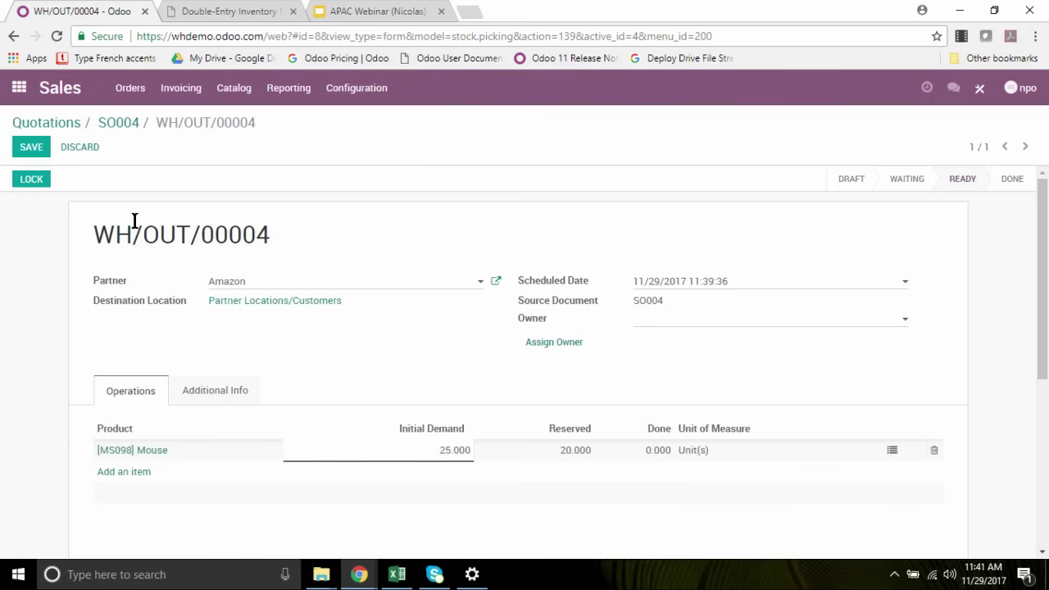
pyautogui.click(31, 149)
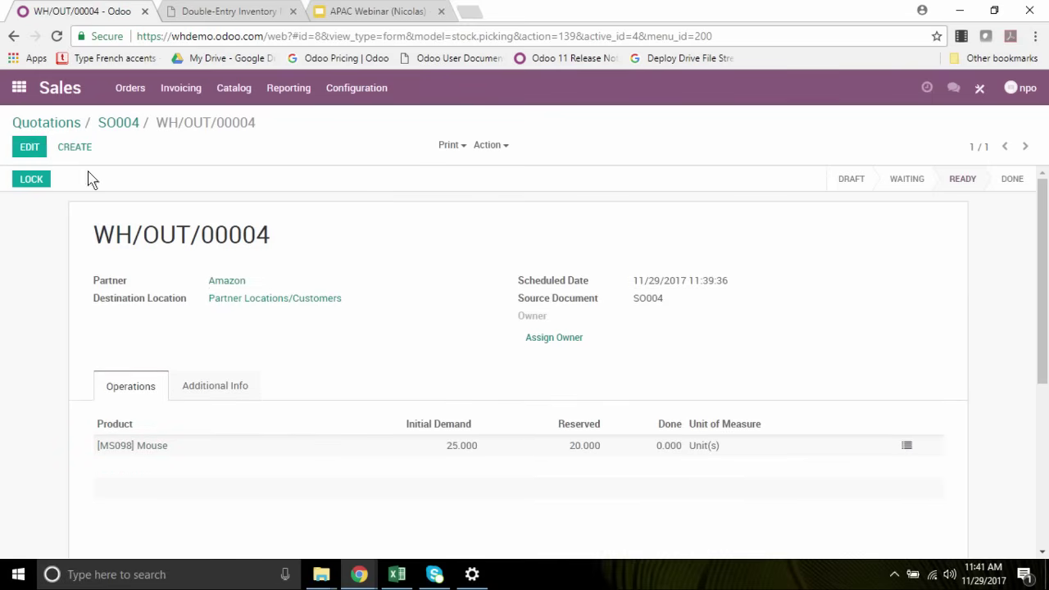
# Reopen the most recent Amazon delivery from My Company's delivery orders in the Inventory app and lock it.
pyautogui.click(16, 89)
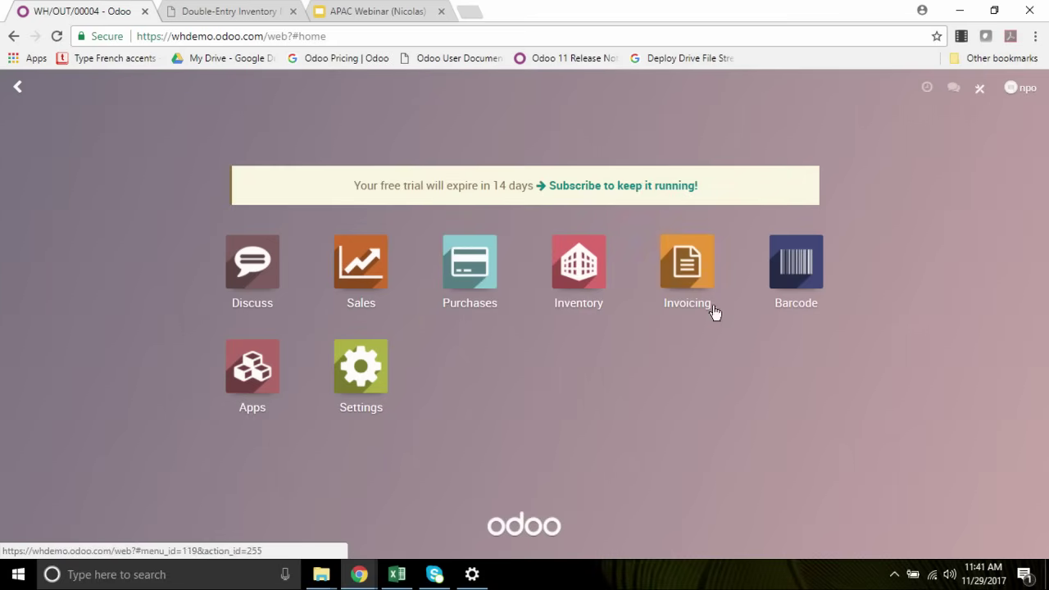
pyautogui.click(599, 295)
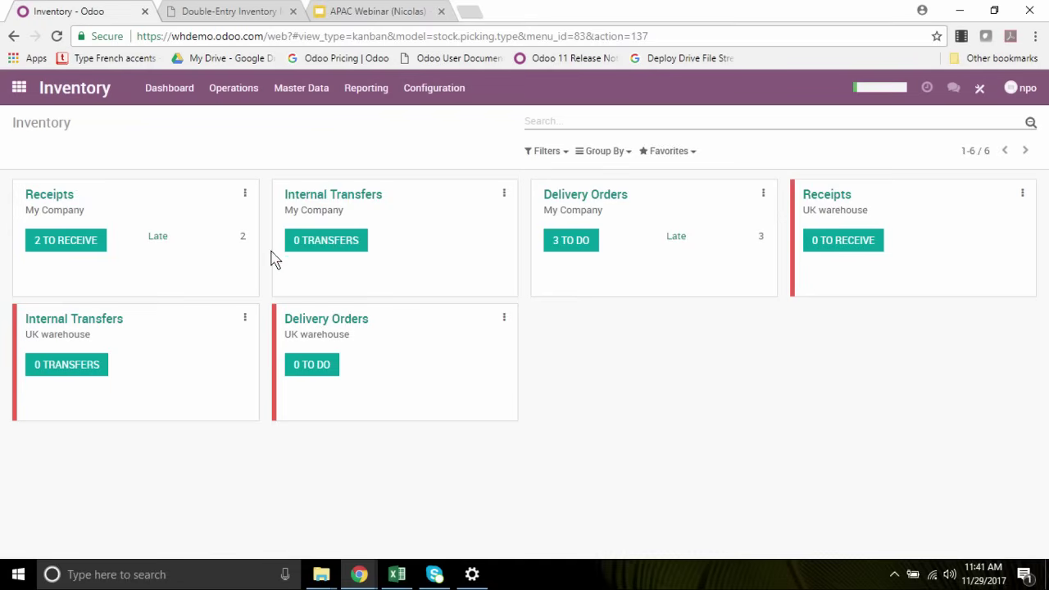
pyautogui.click(573, 247)
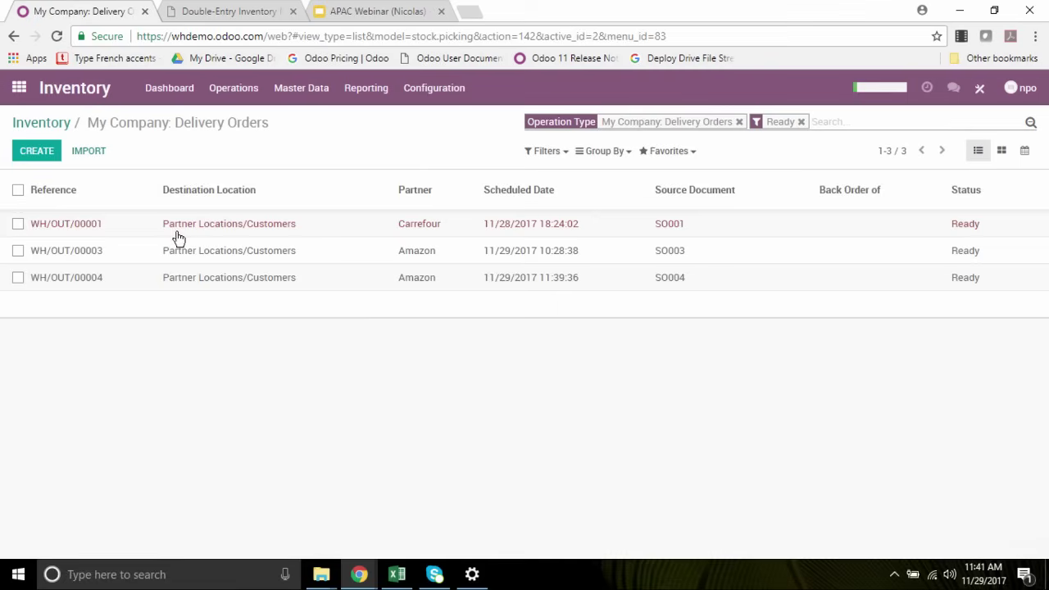
pyautogui.click(252, 278)
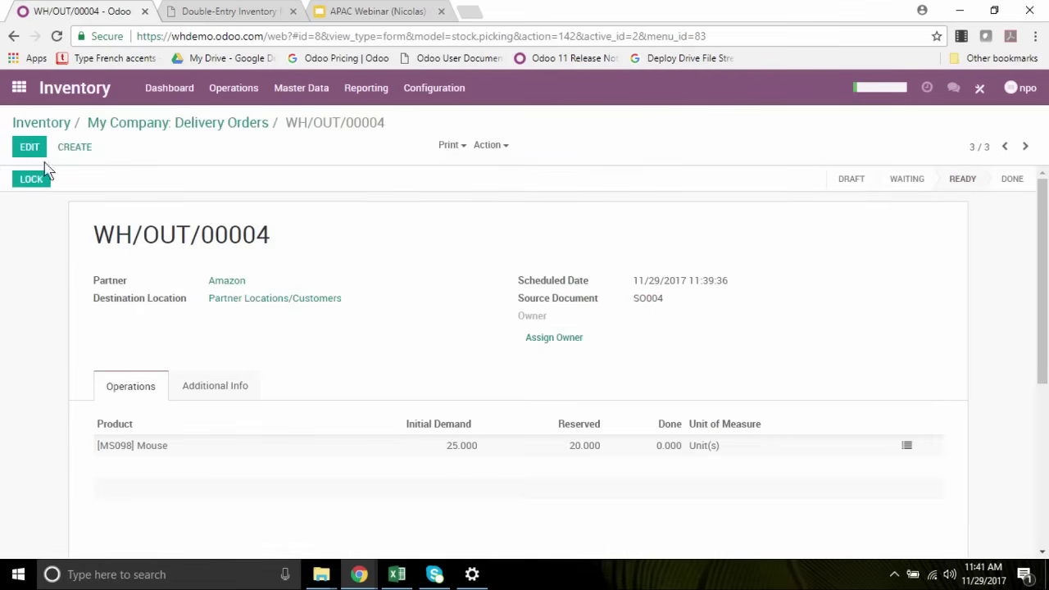
pyautogui.click(35, 180)
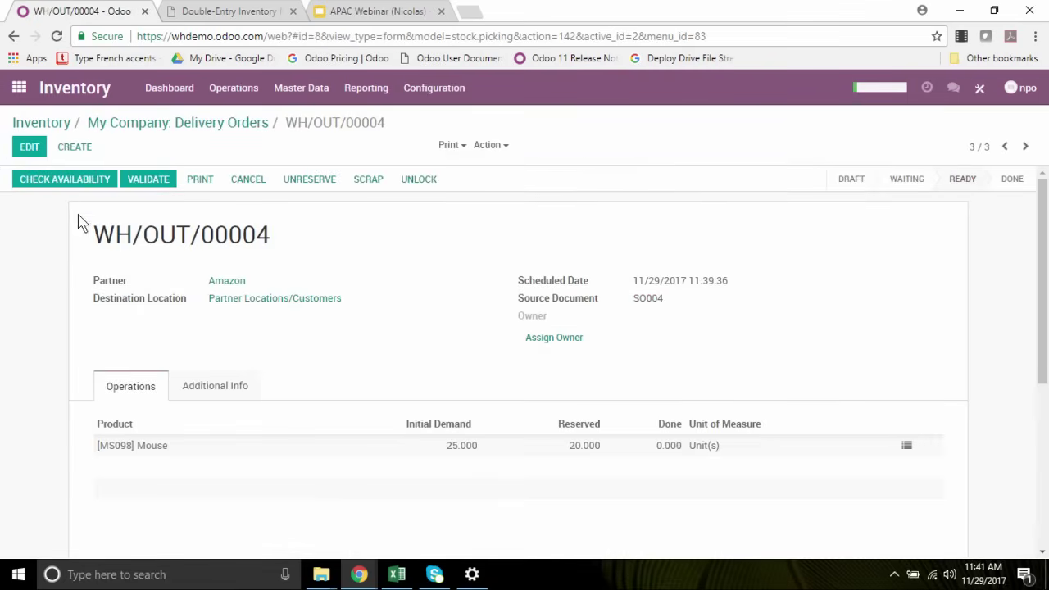
# Validate delivery order WH/OUT/00004 with its reserved quantities and create a backorder for the remaining products.
pyautogui.click(148, 182)
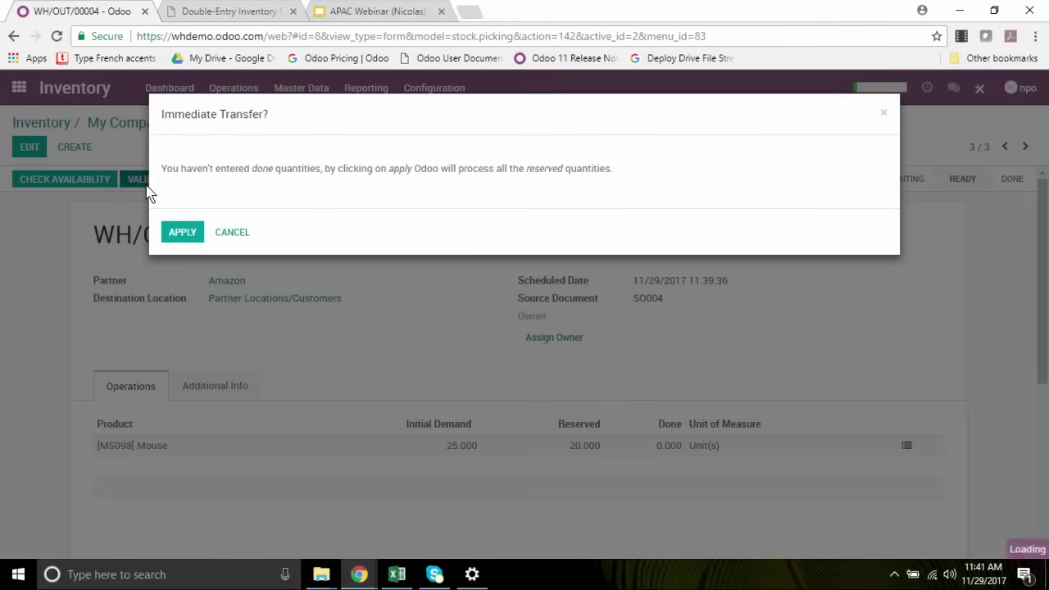
pyautogui.click(183, 234)
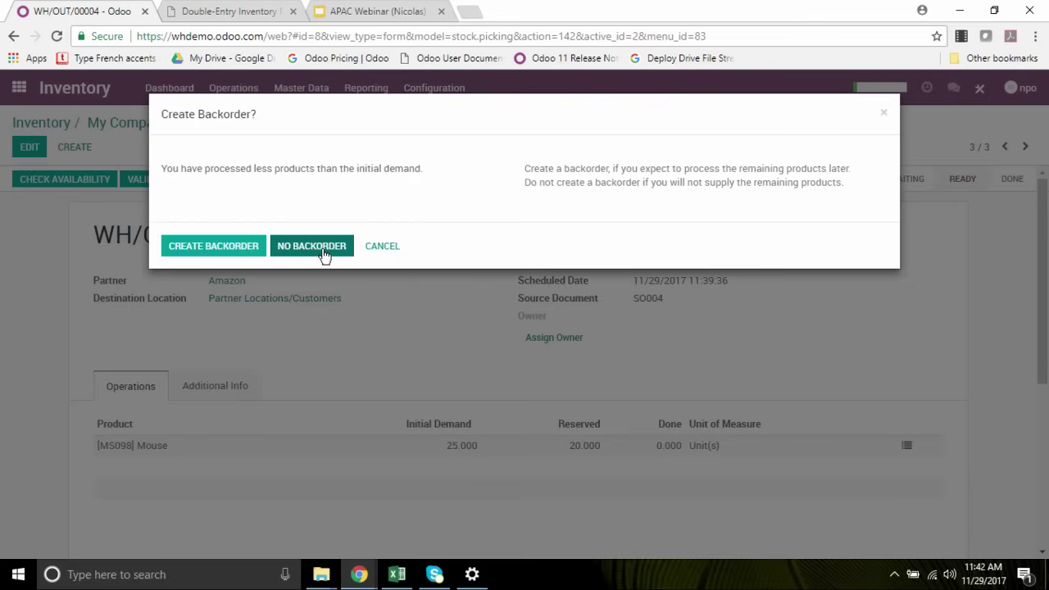
pyautogui.click(215, 248)
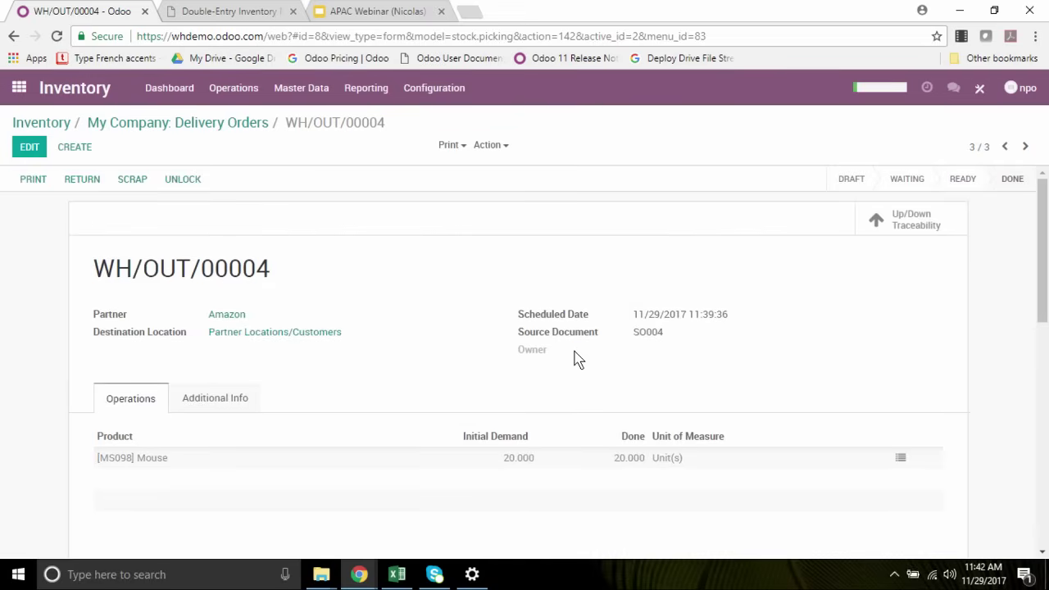
pyautogui.scroll(-1, 252, 400)
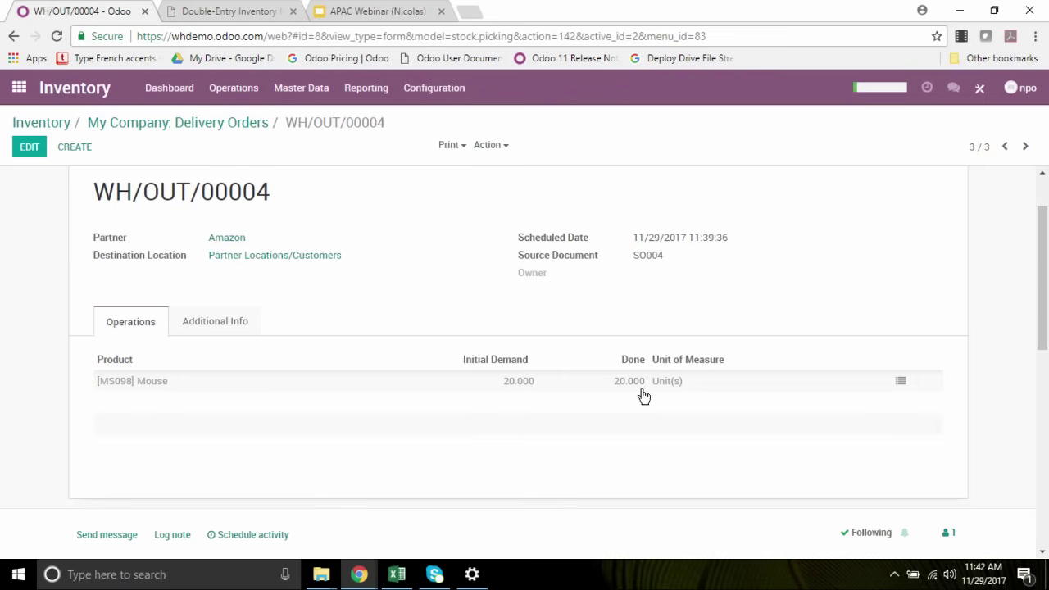
pyautogui.scroll(1, 639, 399)
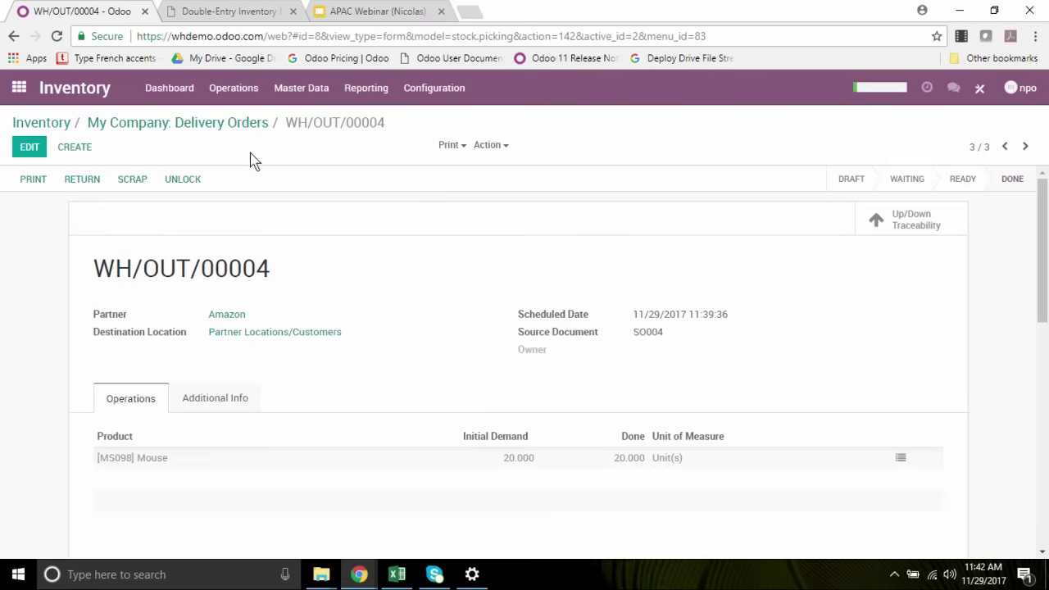
# Remove the Ready filter from the delivery orders and review the backorder WH/OUT/00005.
pyautogui.click(229, 125)
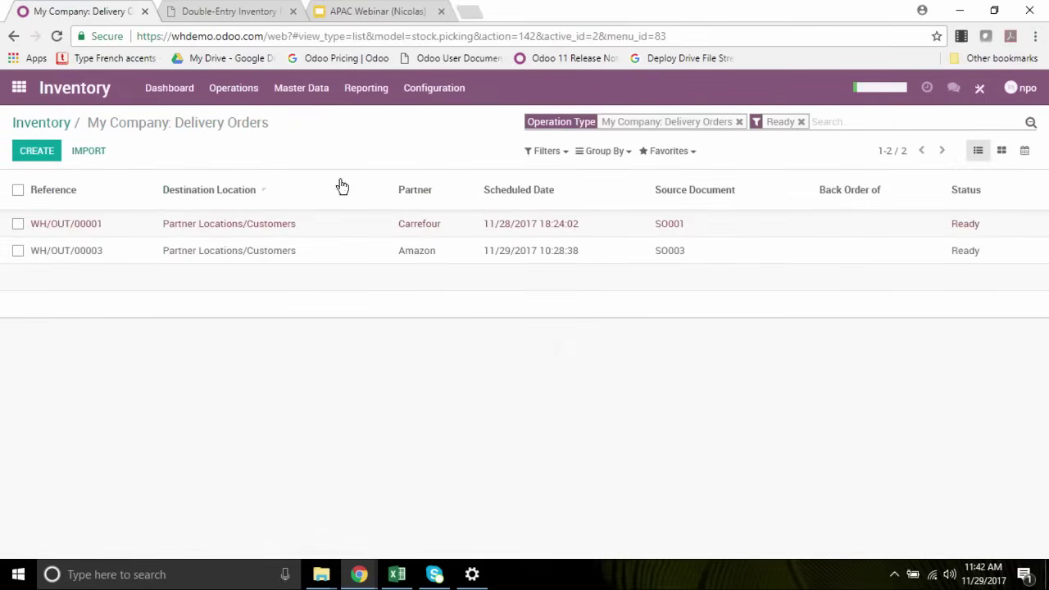
pyautogui.click(801, 122)
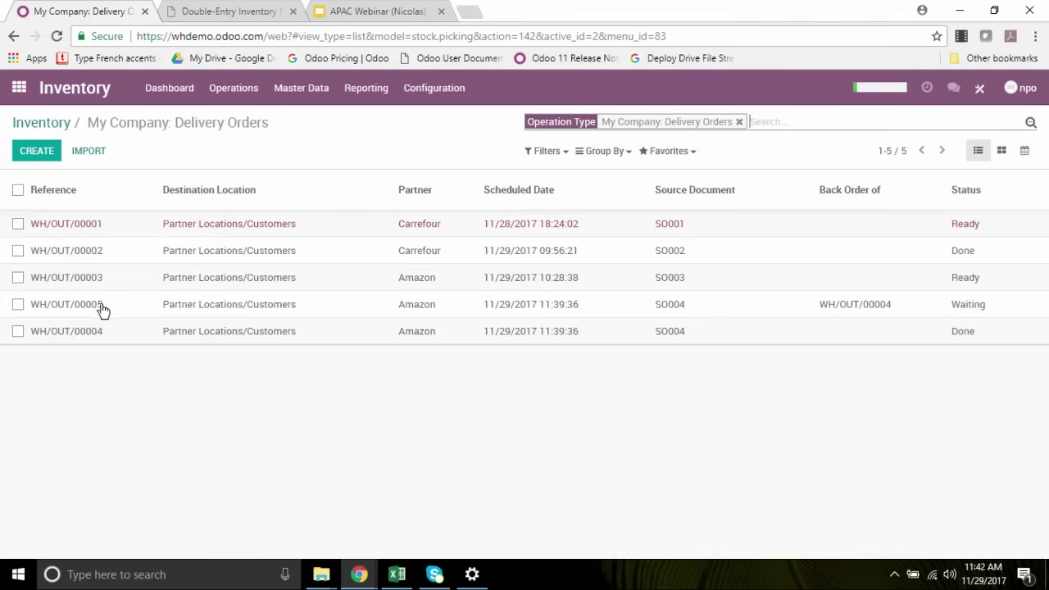
pyautogui.click(574, 305)
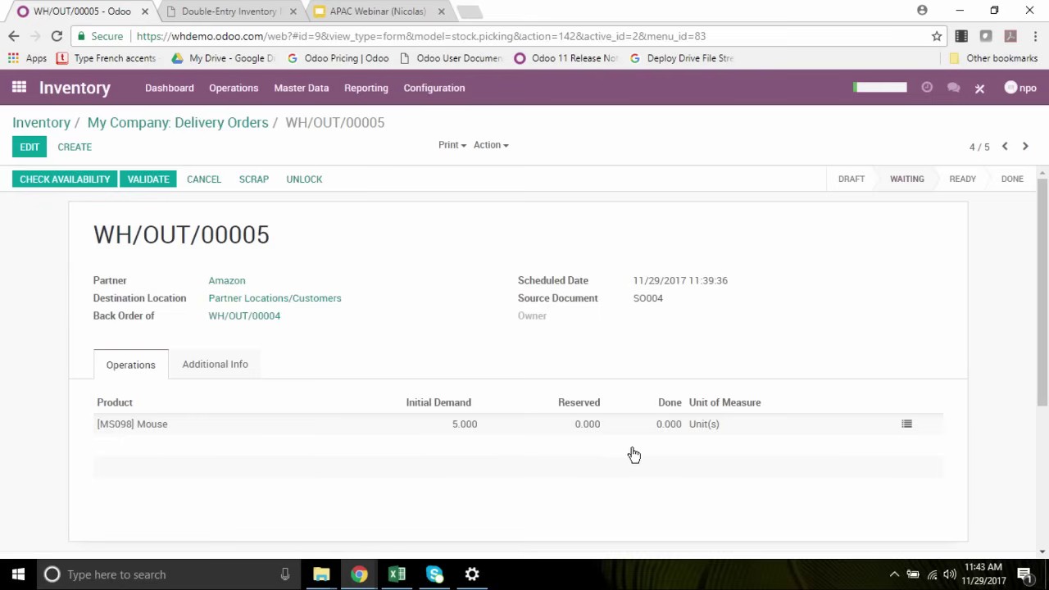
pyautogui.click(206, 123)
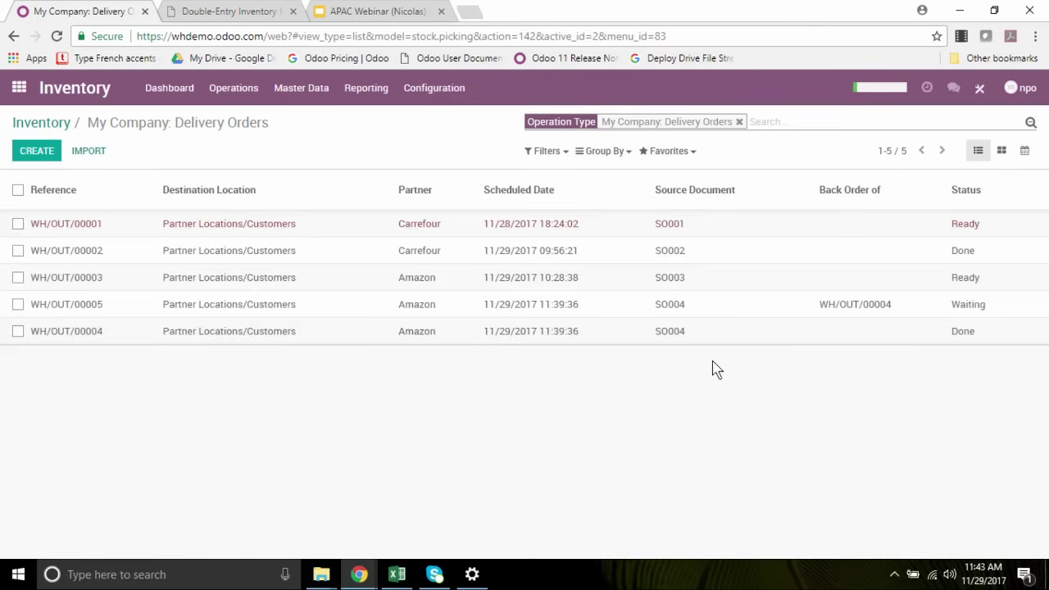
# Print the delivery slip of delivery order WH/OUT/00004.
pyautogui.click(669, 332)
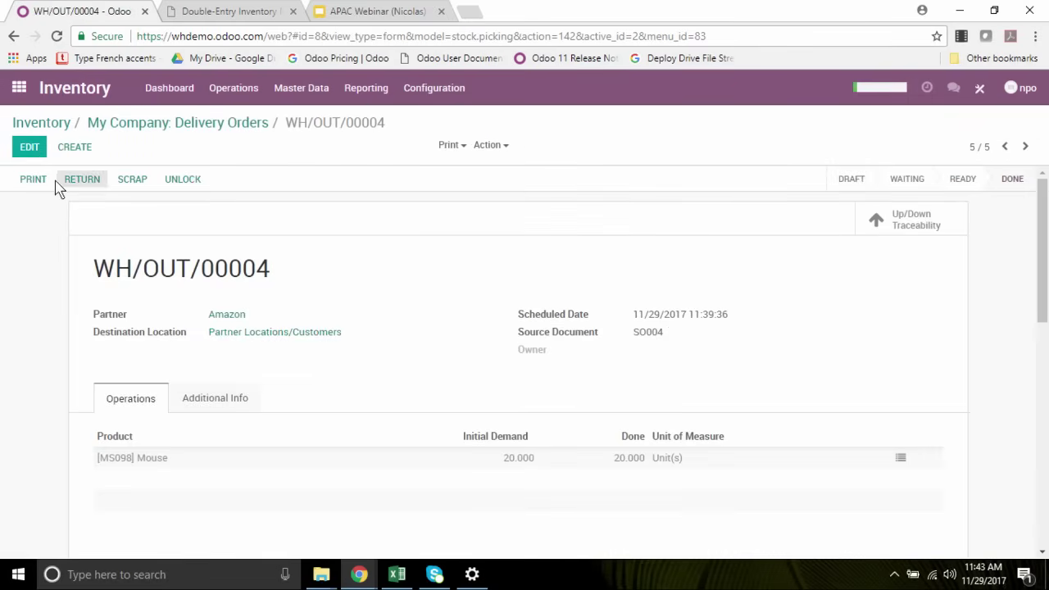
pyautogui.click(451, 145)
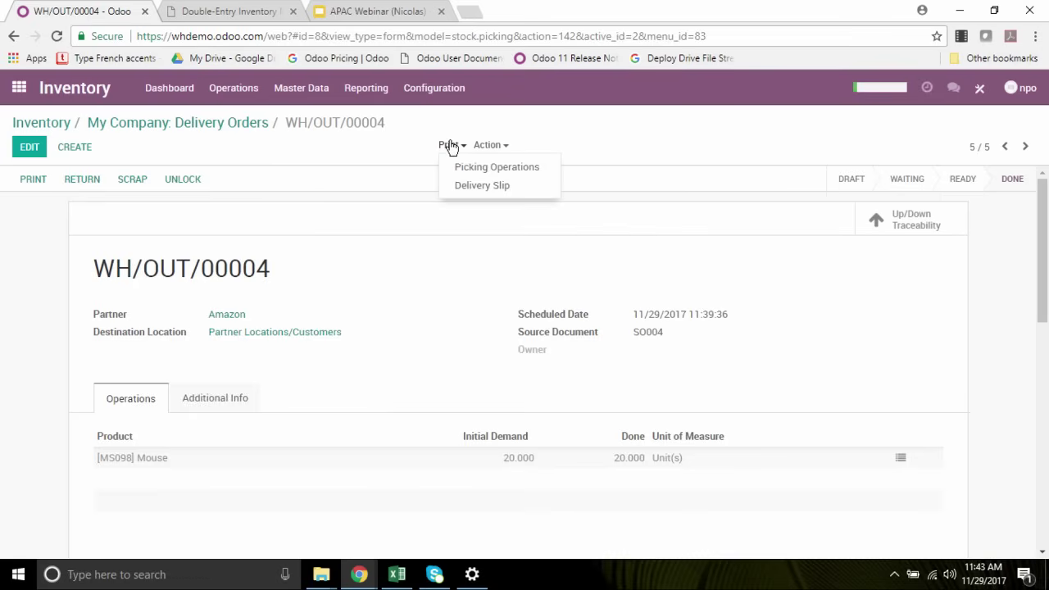
pyautogui.click(491, 187)
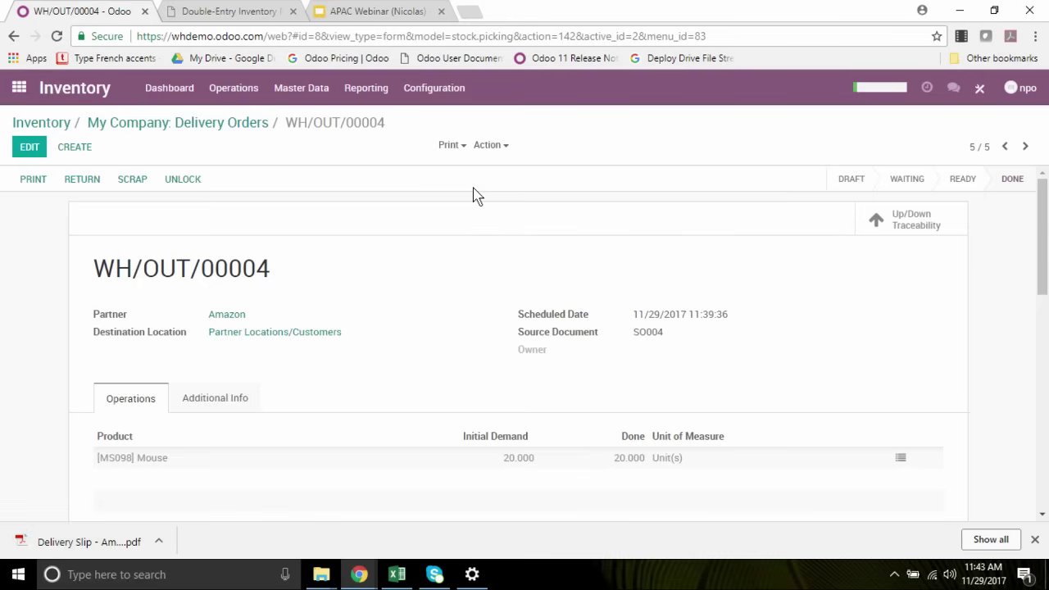
pyautogui.scroll(-5, 525, 352)
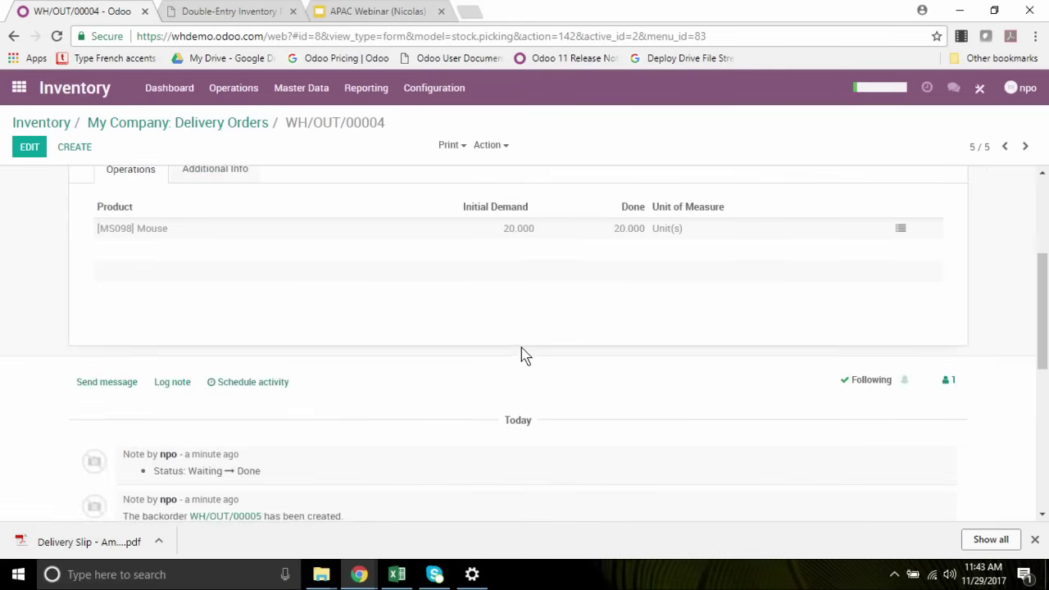
pyautogui.scroll(5, 524, 352)
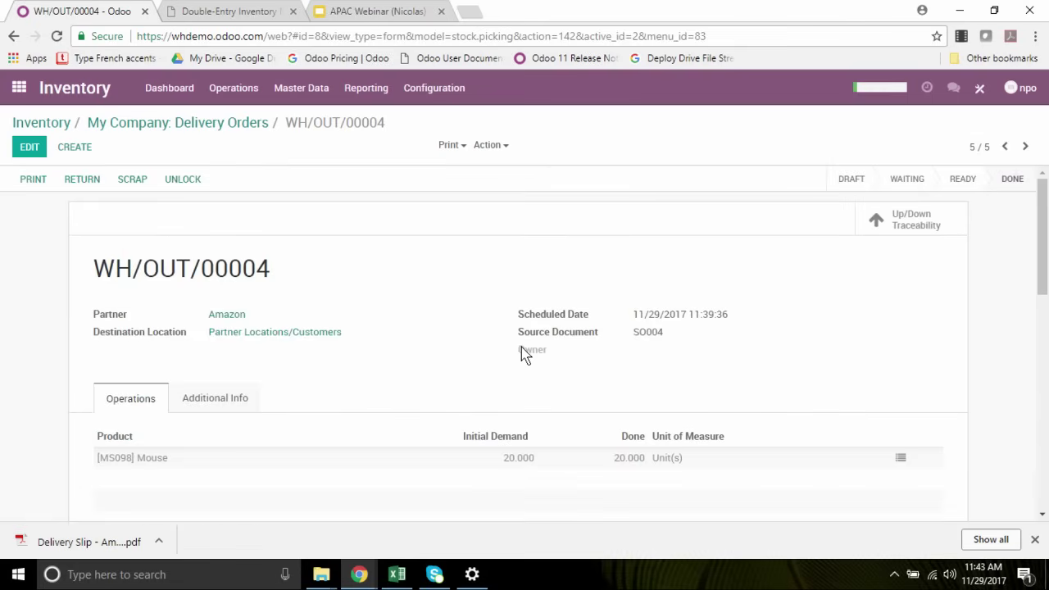
pyautogui.click(41, 124)
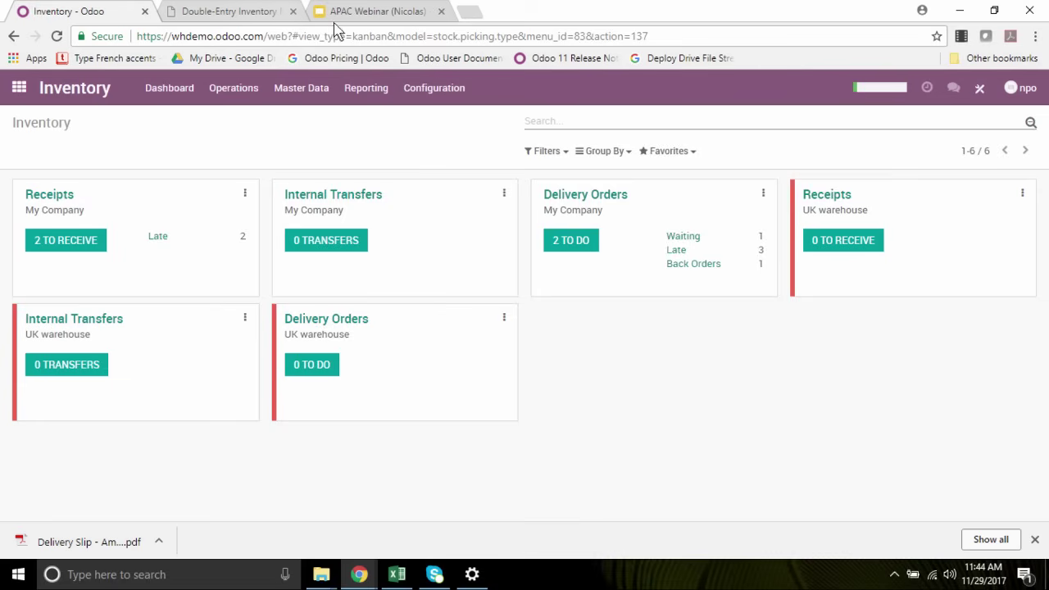
pyautogui.click(436, 90)
pyautogui.click(436, 158)
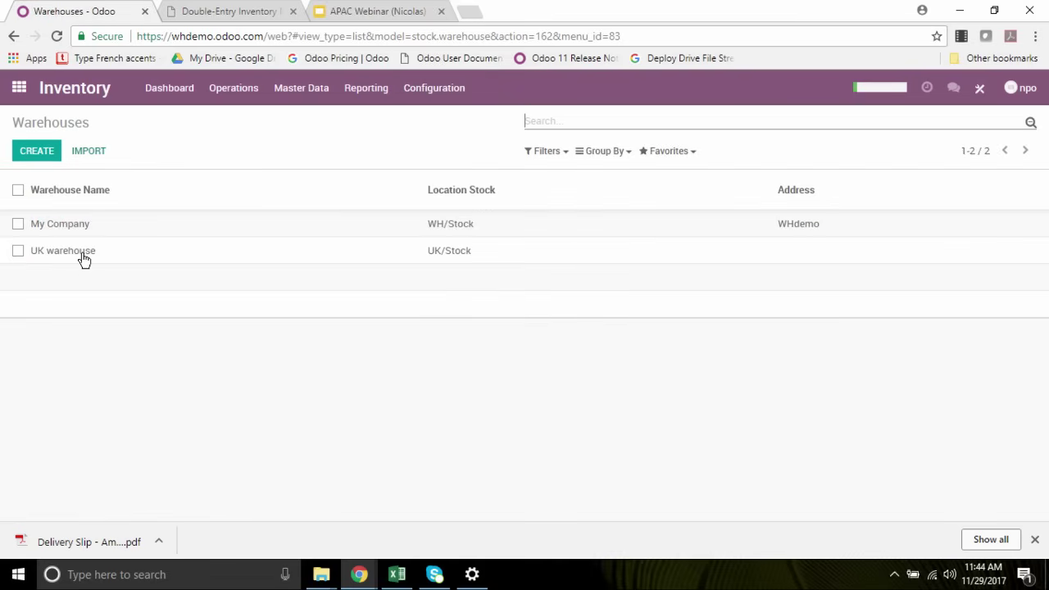
pyautogui.click(440, 90)
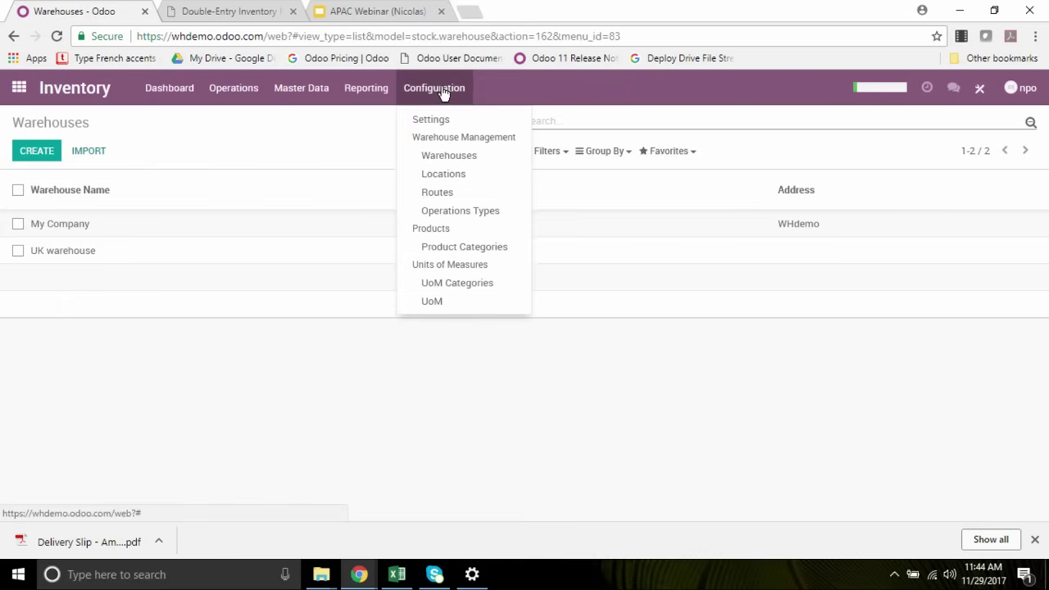
pyautogui.click(449, 180)
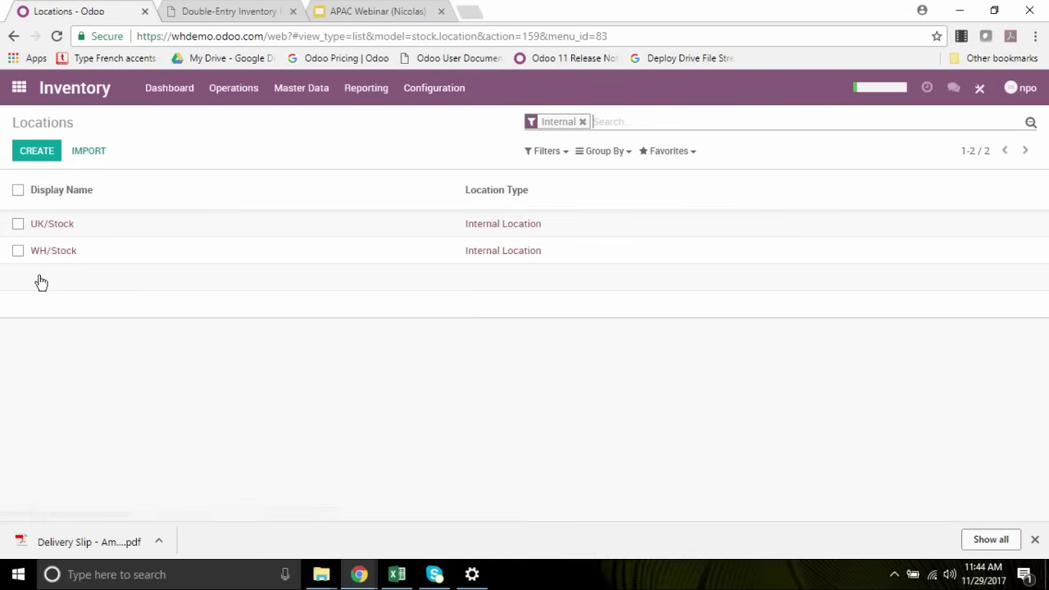
pyautogui.click(63, 231)
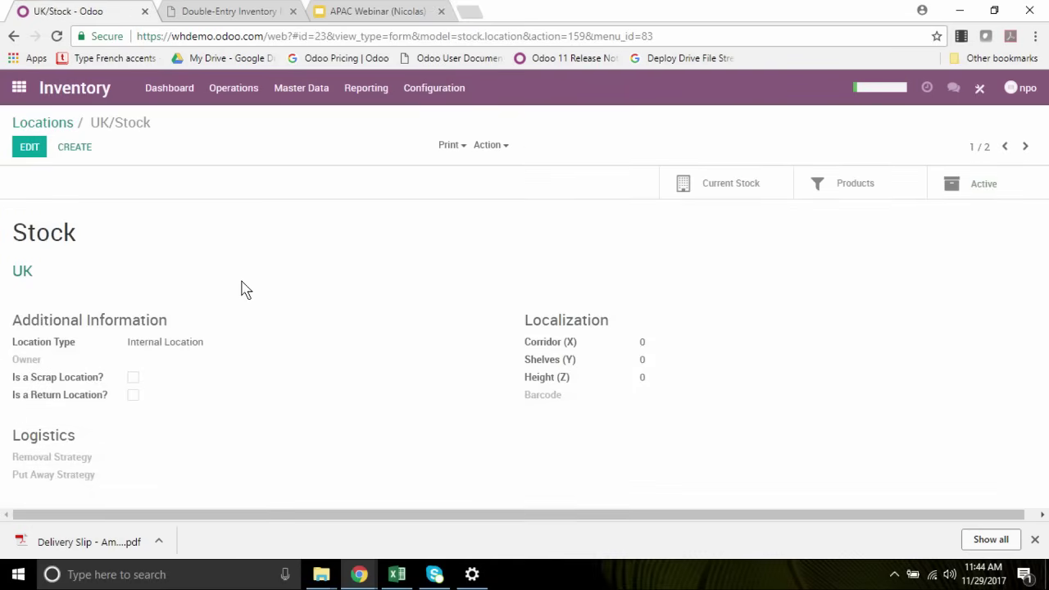
pyautogui.click(29, 152)
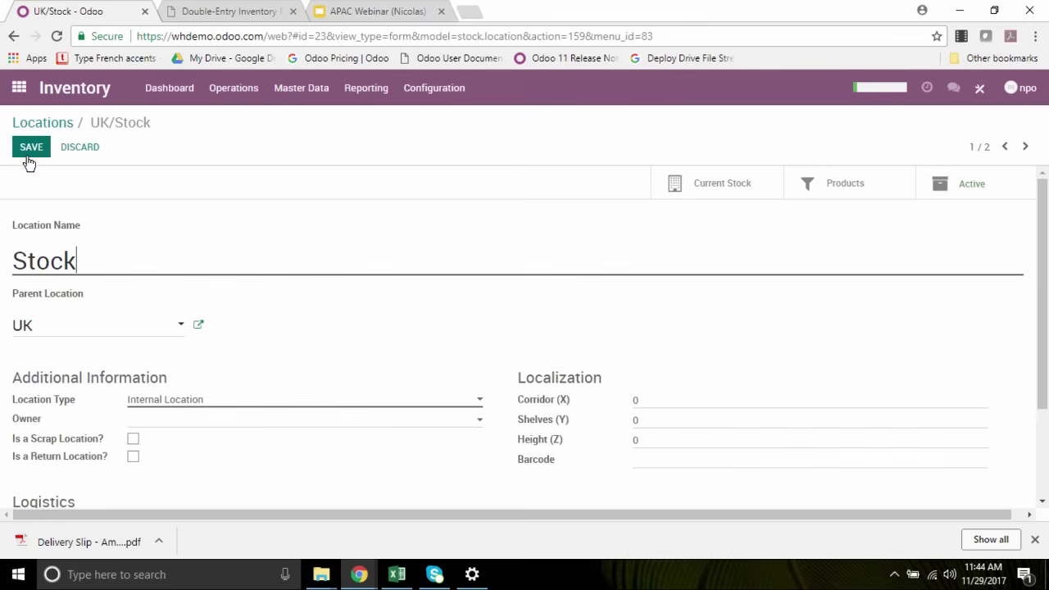
# Set the My Company warehouse's outgoing shippings to Pick + Ship, save it and return to the inventory dashboard.
pyautogui.click(439, 96)
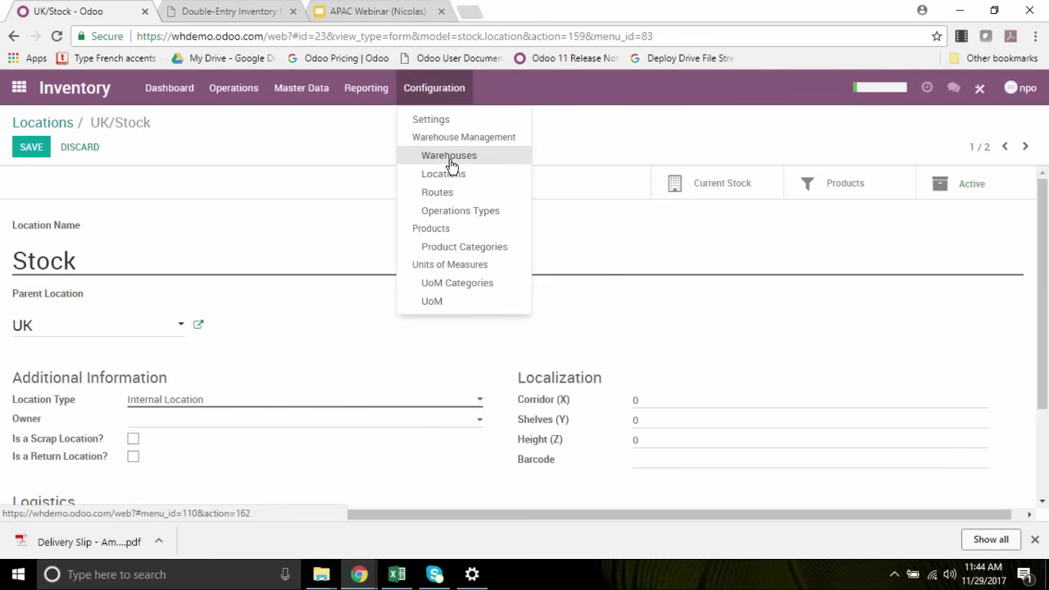
pyautogui.click(452, 160)
pyautogui.click(69, 234)
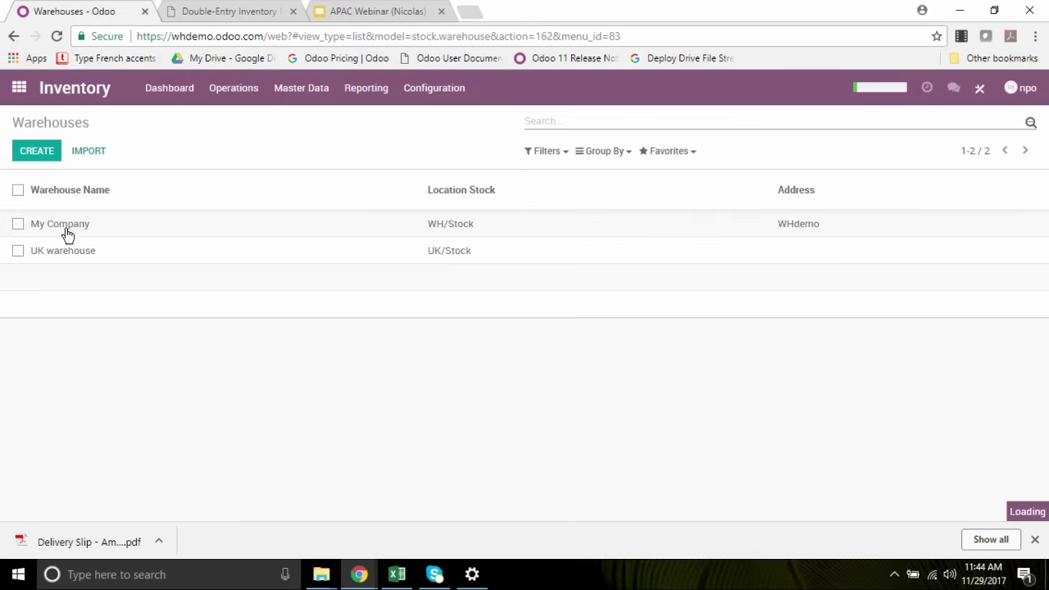
pyautogui.click(28, 149)
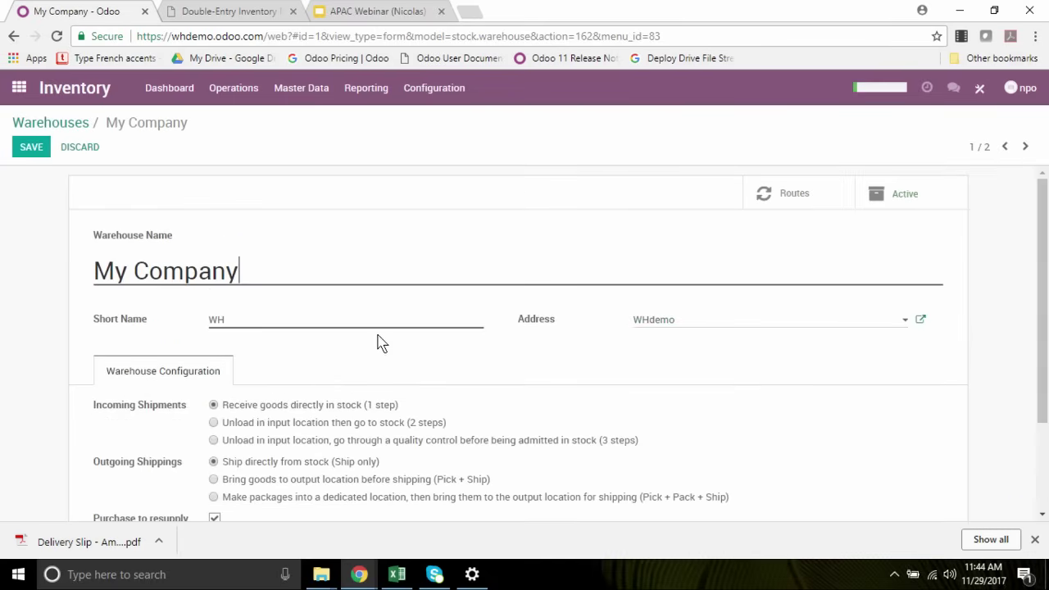
pyautogui.scroll(-1, 393, 360)
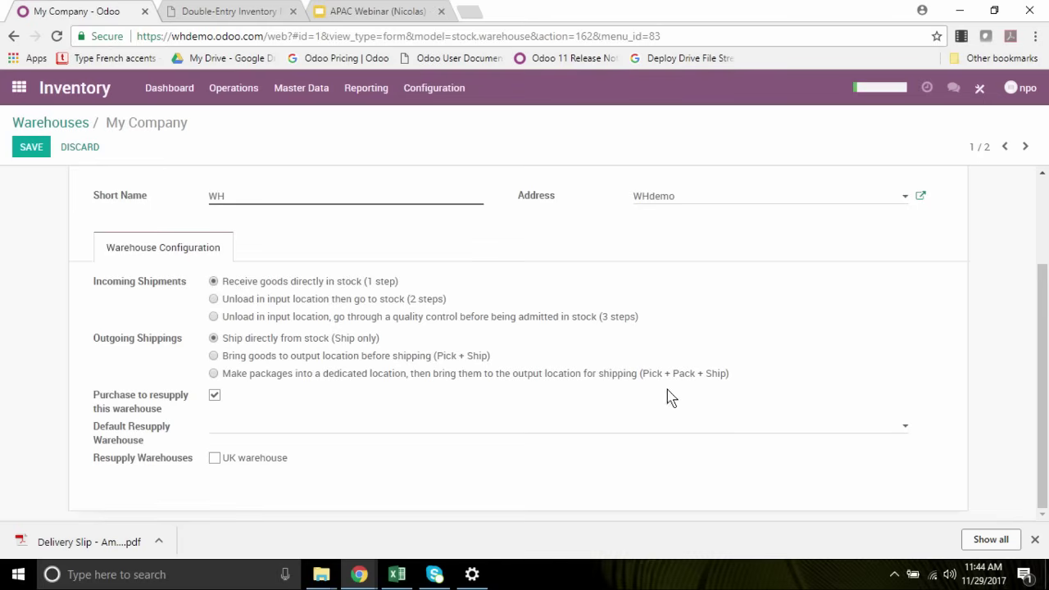
pyautogui.click(214, 356)
pyautogui.scroll(3, 46, 171)
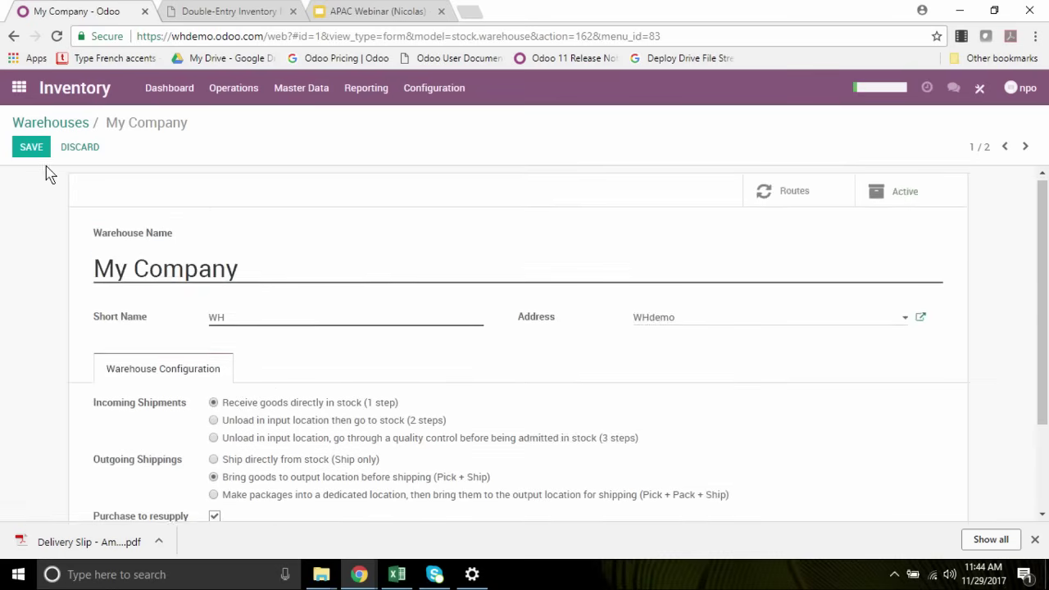
pyautogui.click(27, 155)
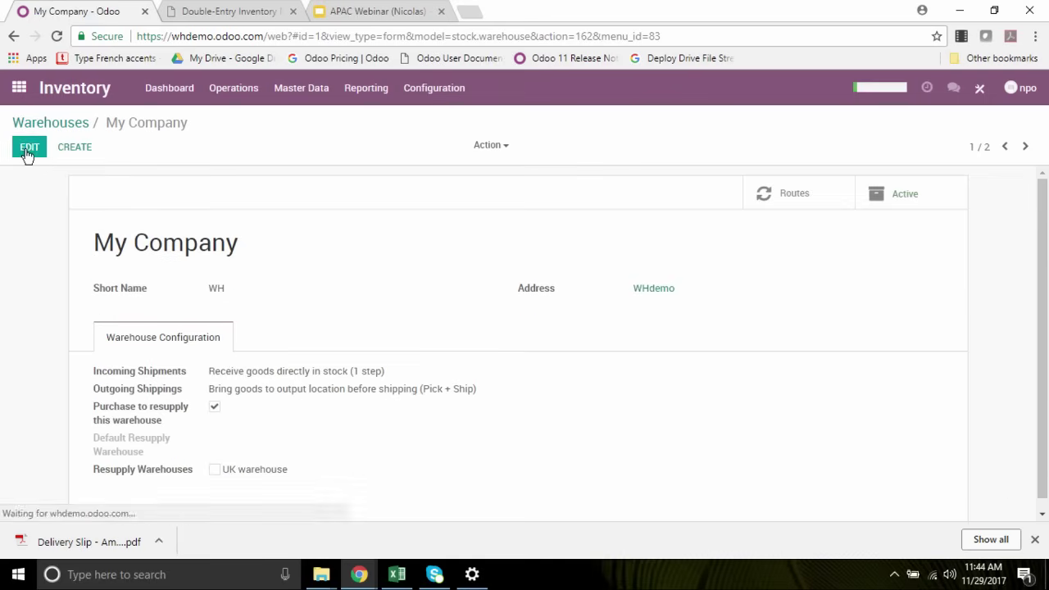
pyautogui.click(59, 125)
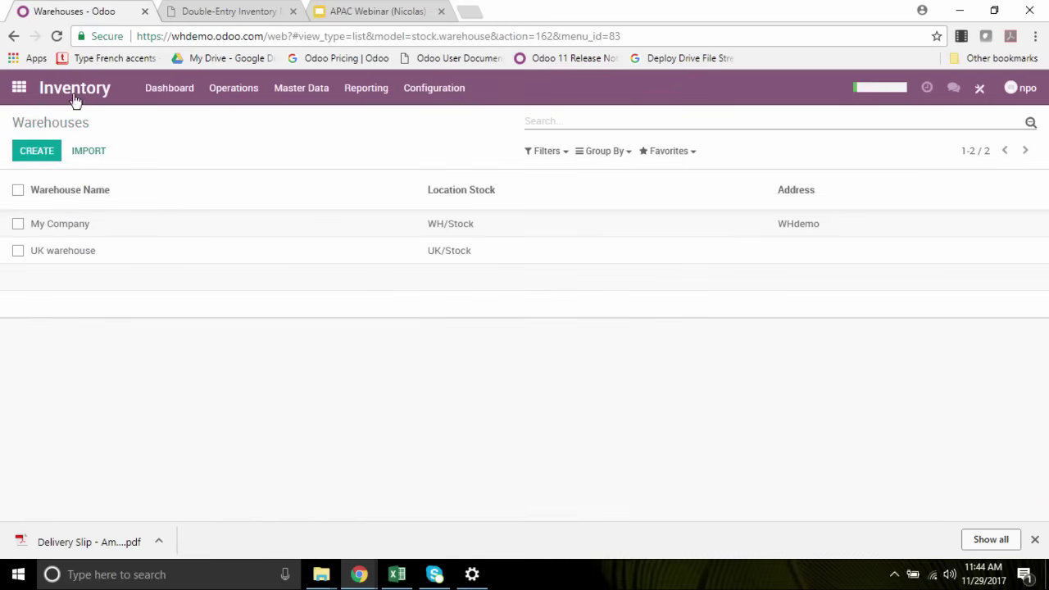
pyautogui.click(160, 97)
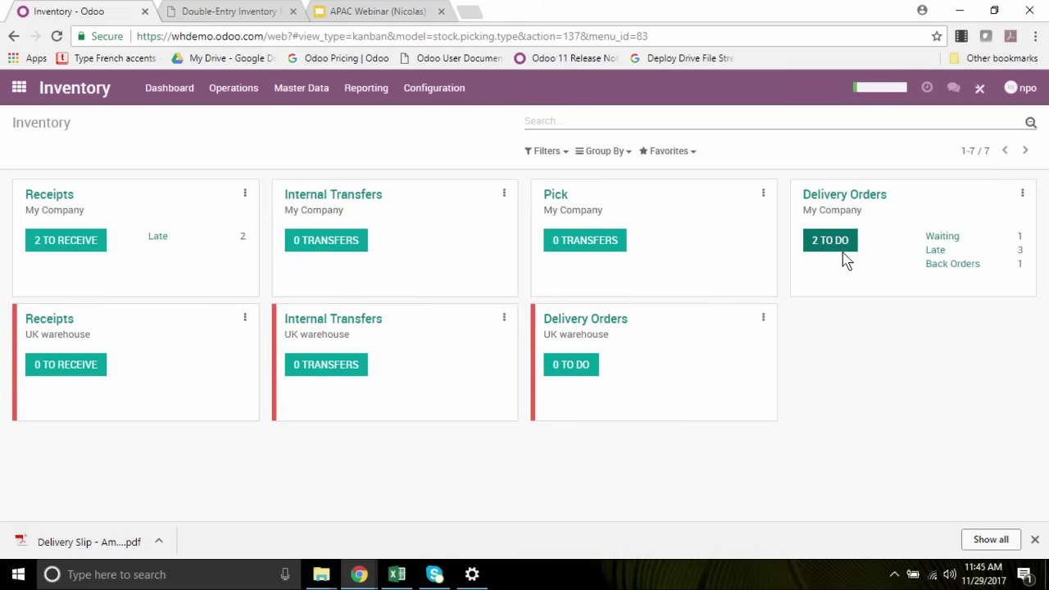
# Create a new quotation in Sales for the customer Carrefour.
pyautogui.click(18, 88)
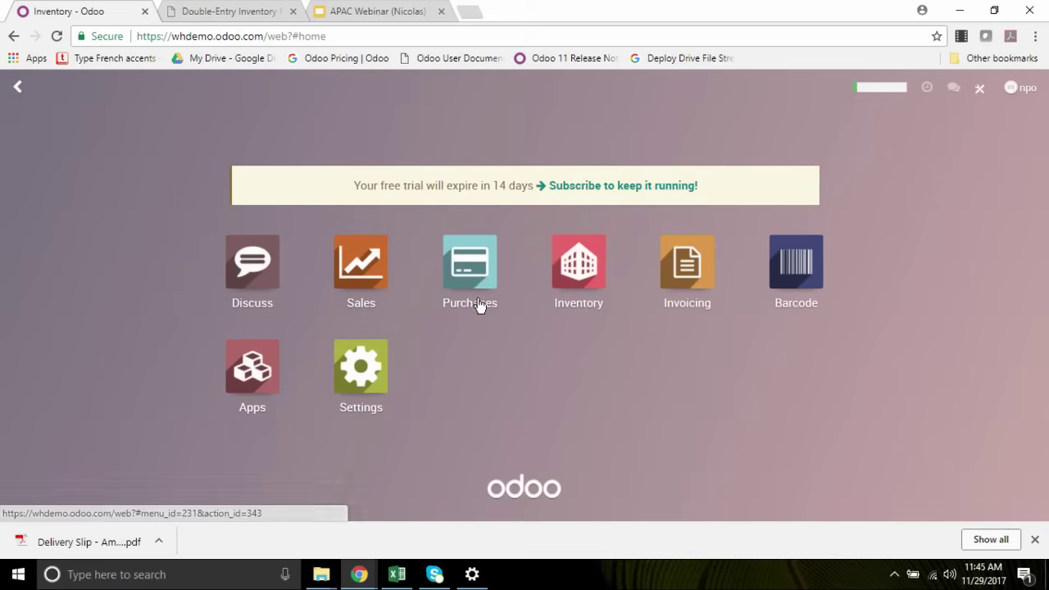
pyautogui.click(363, 291)
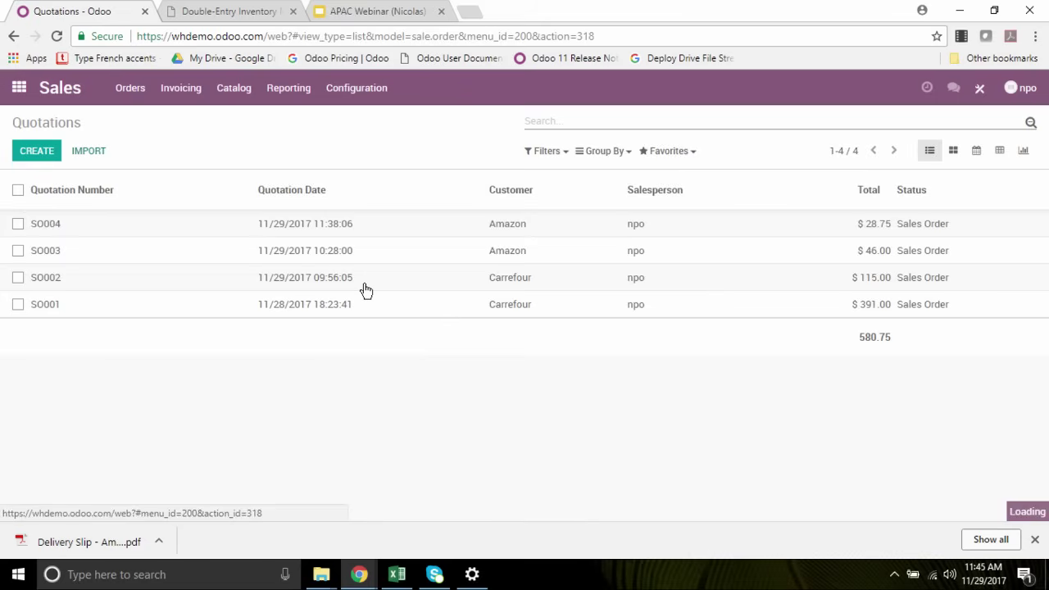
pyautogui.click(37, 153)
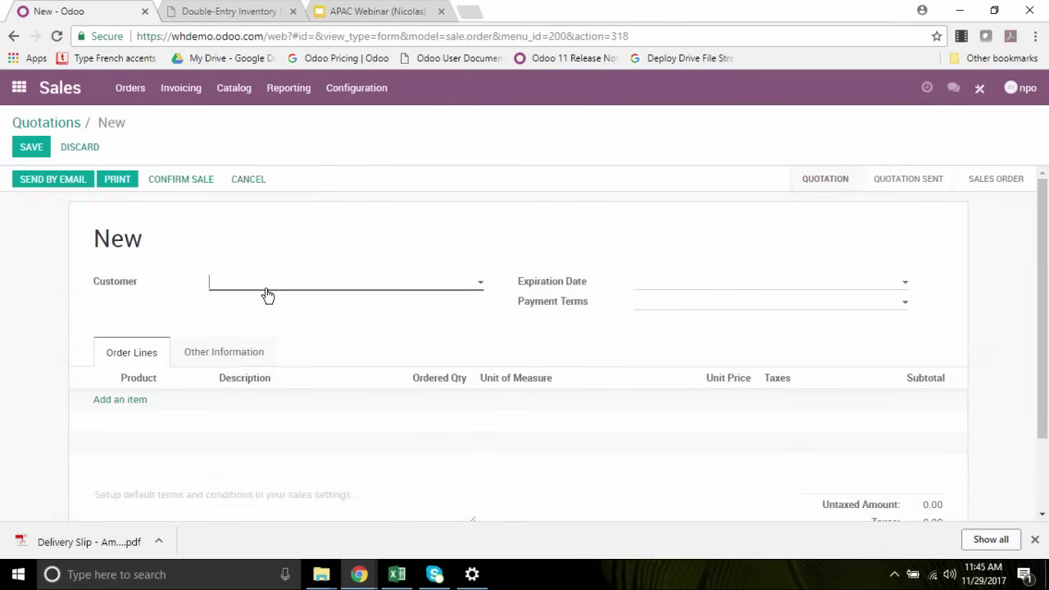
pyautogui.click(268, 296)
pyautogui.click(264, 323)
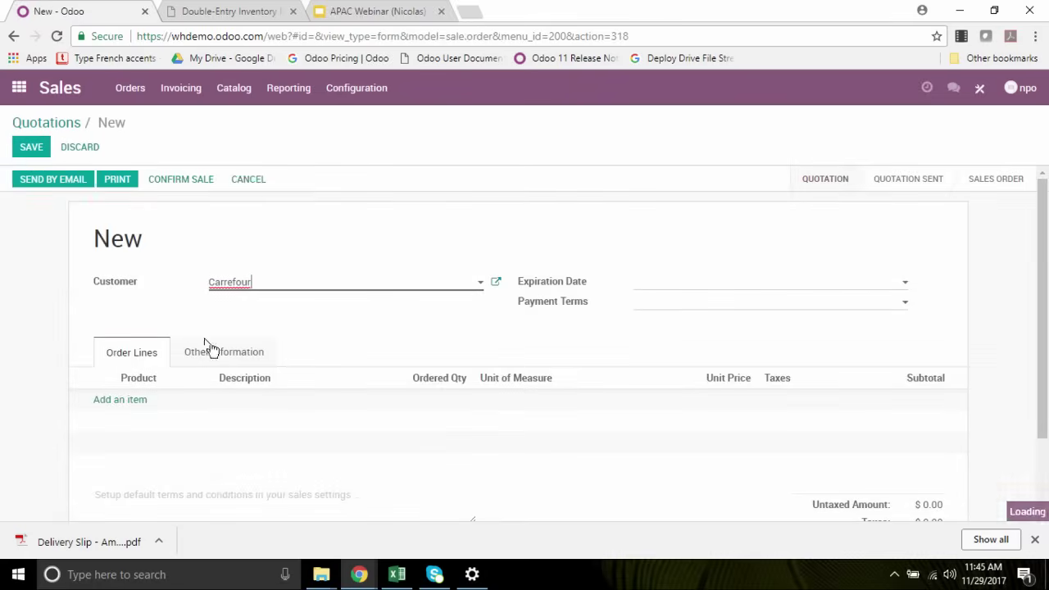
# Add an order line for the Wireless keyboard with an ordered quantity of 5.
pyautogui.click(120, 402)
pyautogui.click(146, 403)
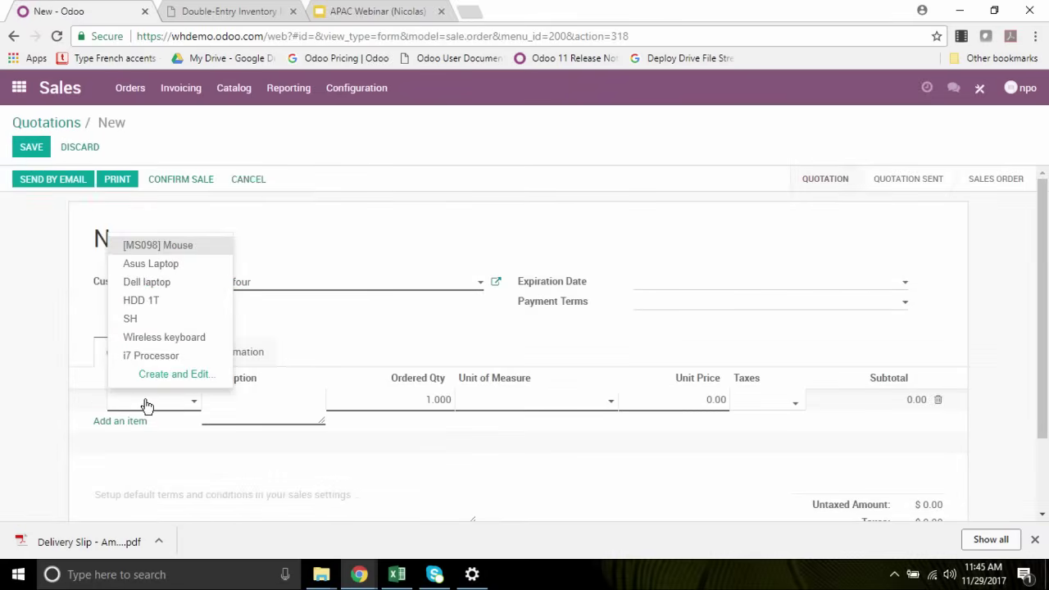
pyautogui.click(188, 339)
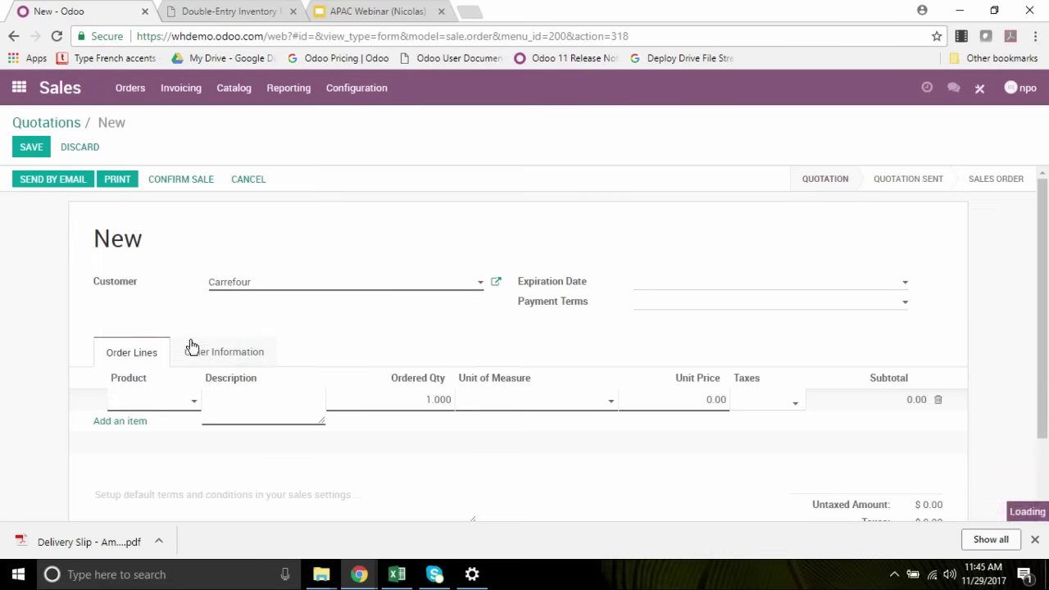
pyautogui.click(427, 399)
pyautogui.write('5')
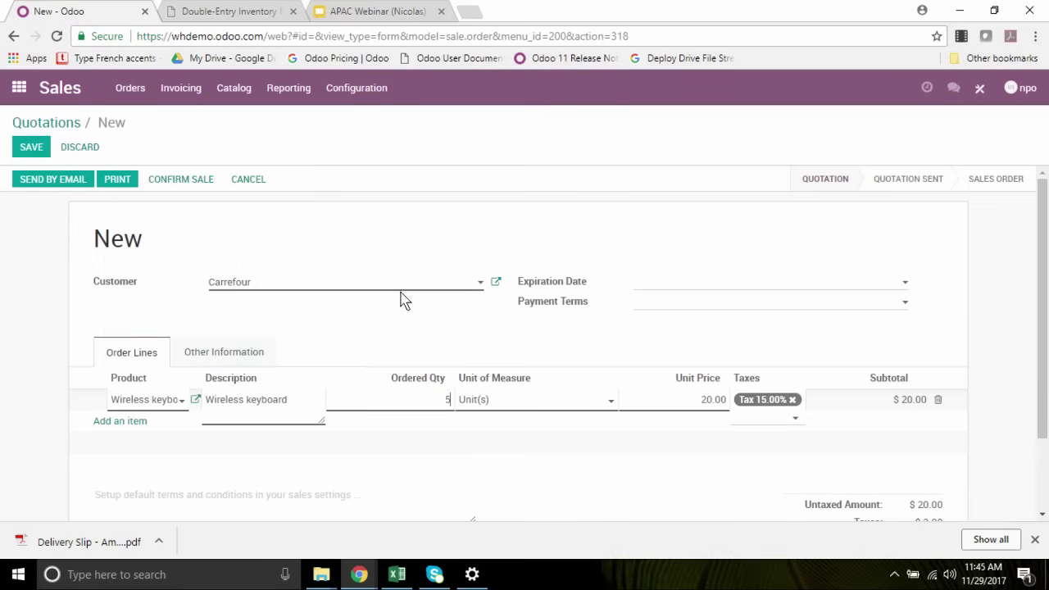
# Confirm the Carrefour quotation as a sale and open its linked stock operations.
pyautogui.click(405, 243)
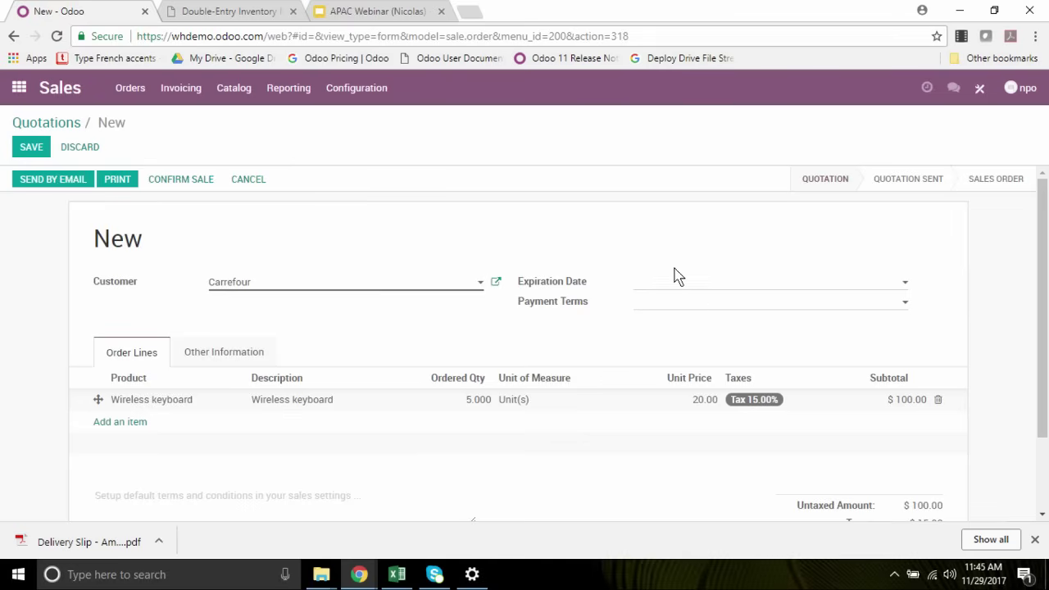
pyautogui.click(173, 180)
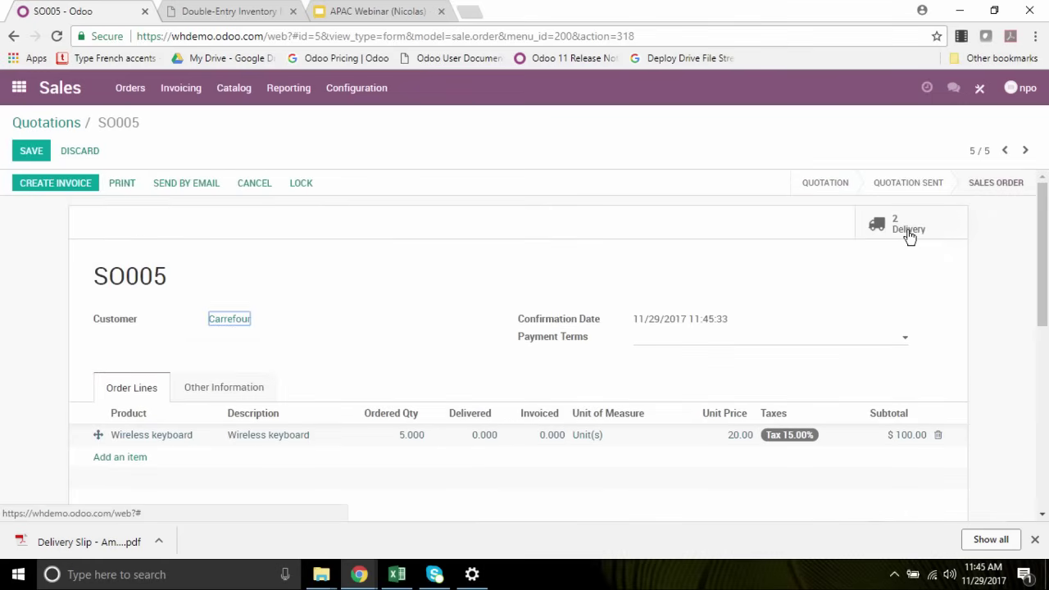
pyautogui.click(905, 226)
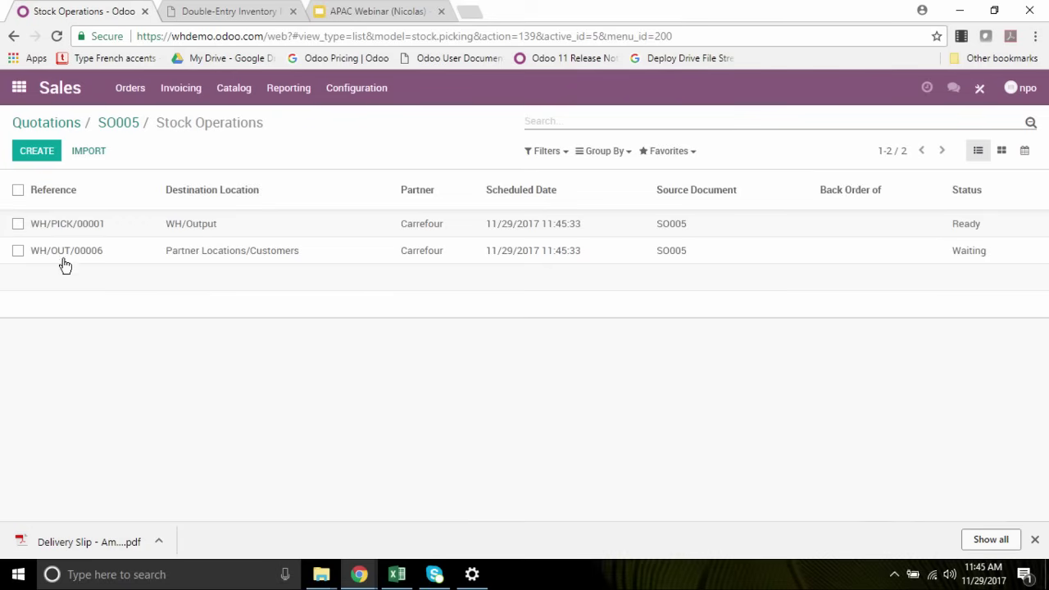
# Open the My Company pick transfer WH/PICK/00001 in Inventory and validate it as an immediate transfer of the reserved quantities.
pyautogui.click(19, 88)
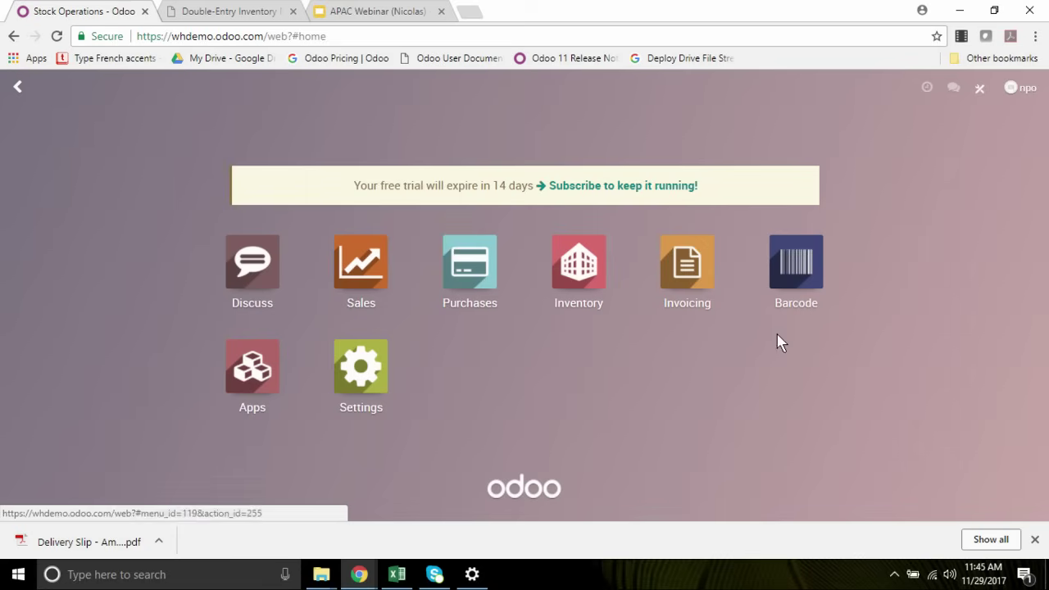
pyautogui.click(585, 278)
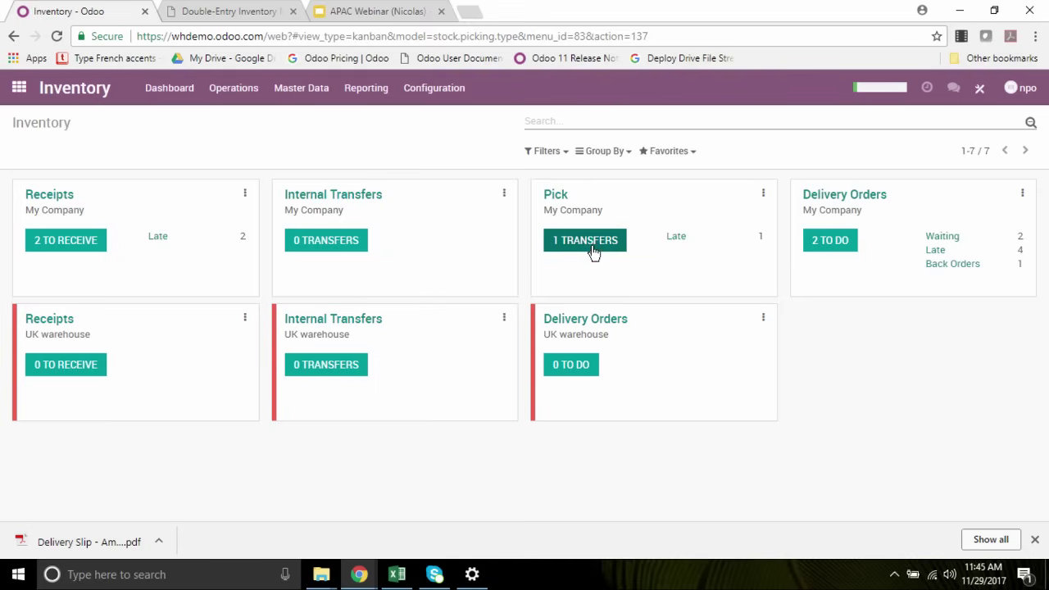
pyautogui.click(585, 240)
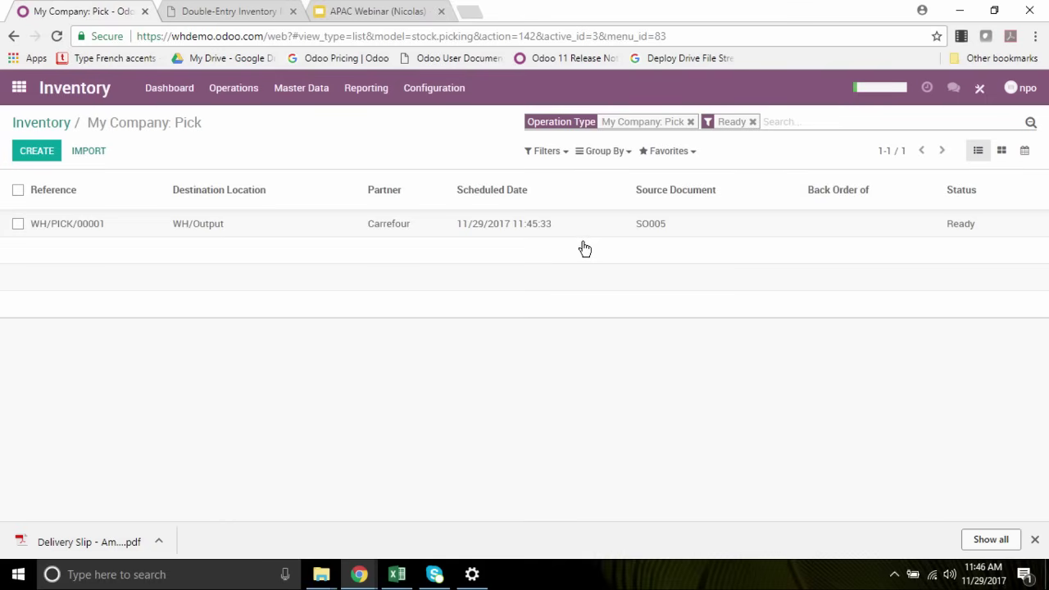
pyautogui.click(266, 233)
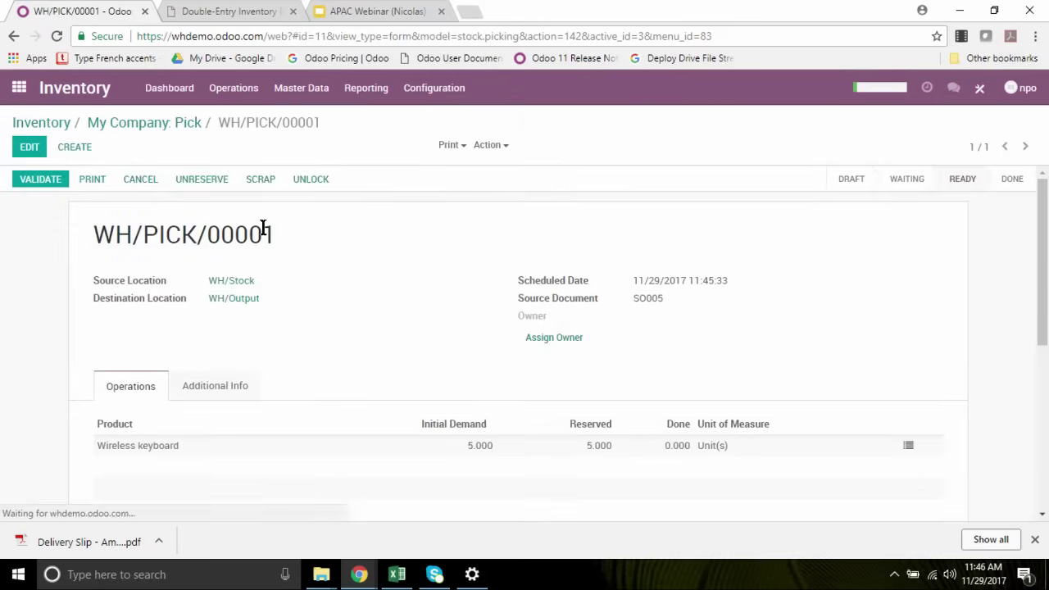
pyautogui.click(41, 179)
pyautogui.click(180, 233)
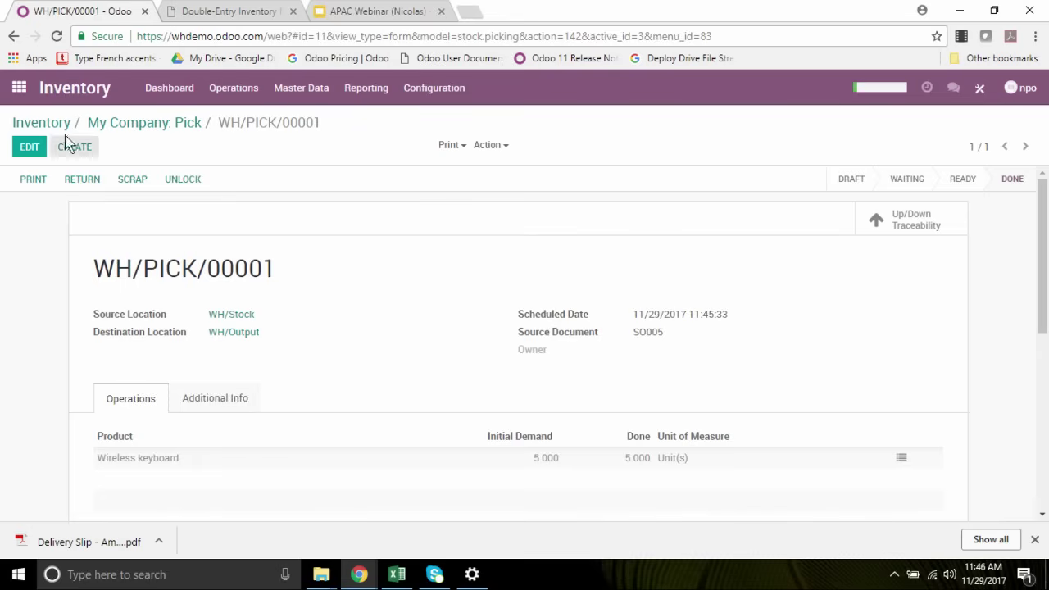
# Open the My Company delivery order WH/OUT/00006 and validate it as an immediate transfer of the reserved quantities.
pyautogui.click(34, 122)
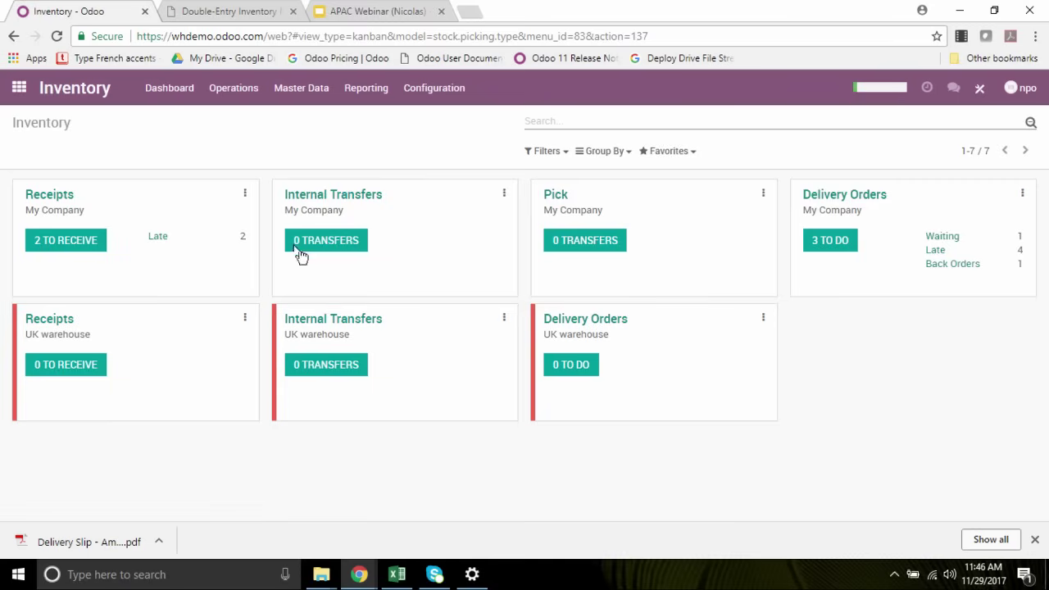
pyautogui.click(830, 241)
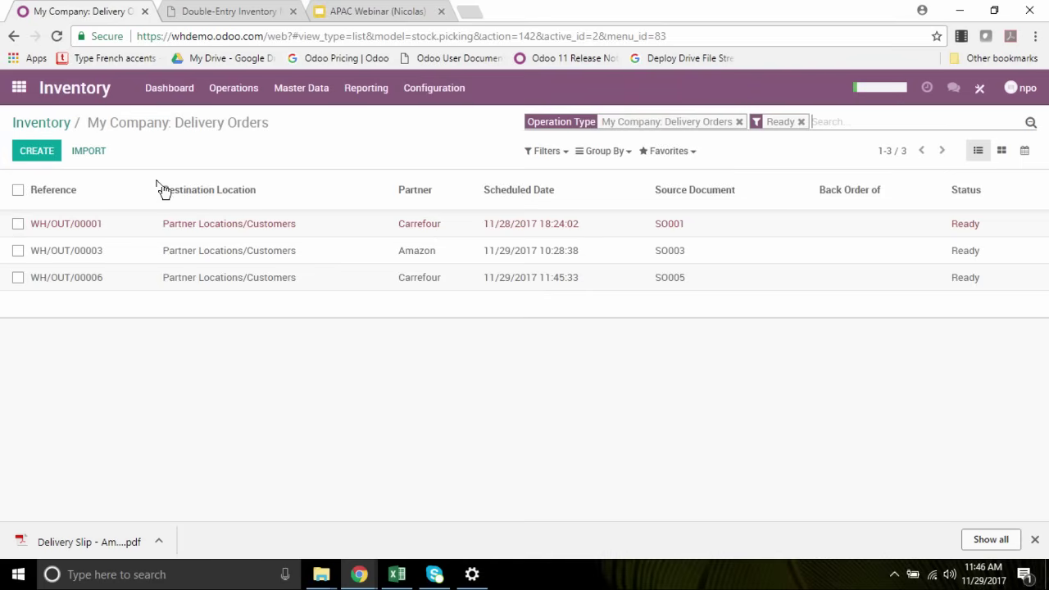
pyautogui.click(674, 281)
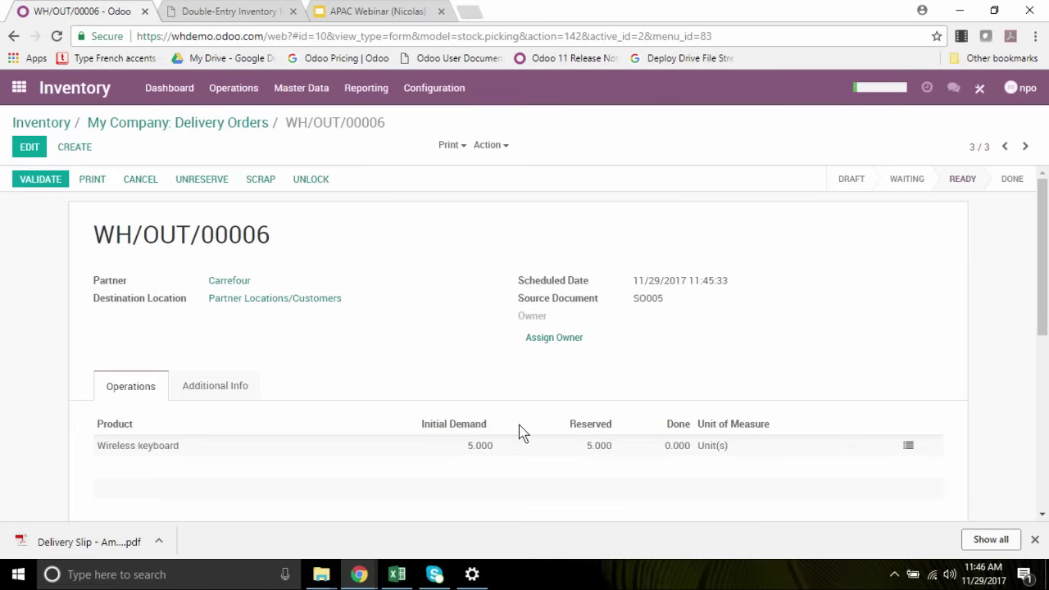
pyautogui.click(37, 181)
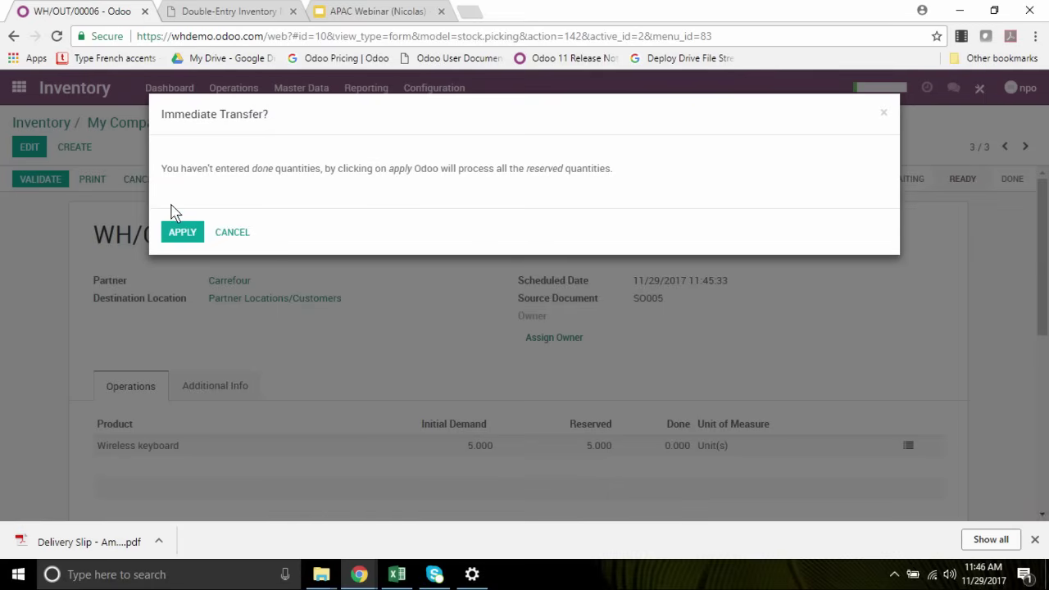
pyautogui.click(181, 234)
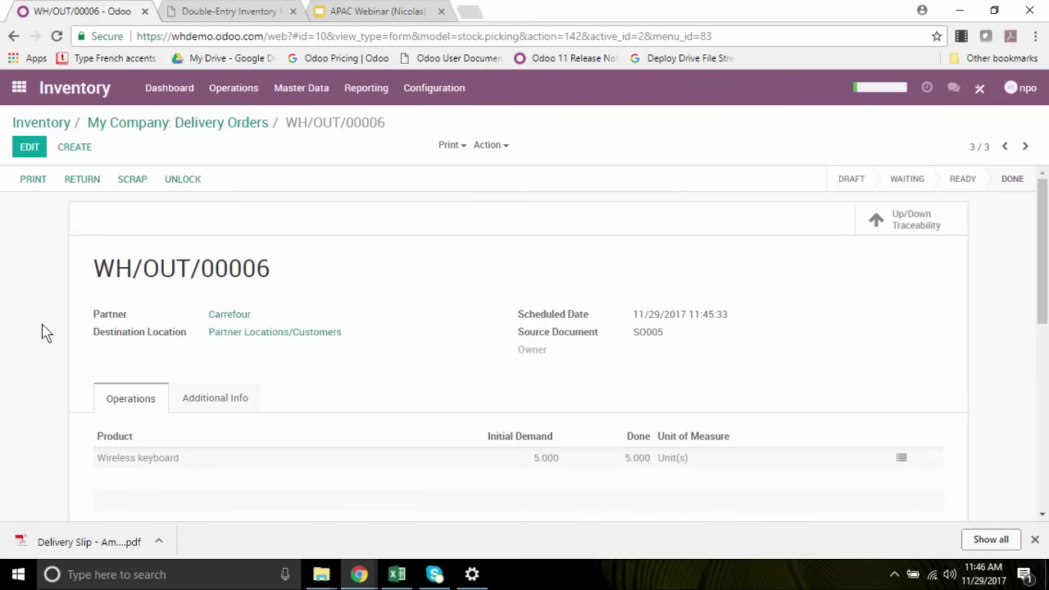
# Create a new My Company internal transfer from WH/Stock with UK/Stock as the destination location.
pyautogui.click(43, 124)
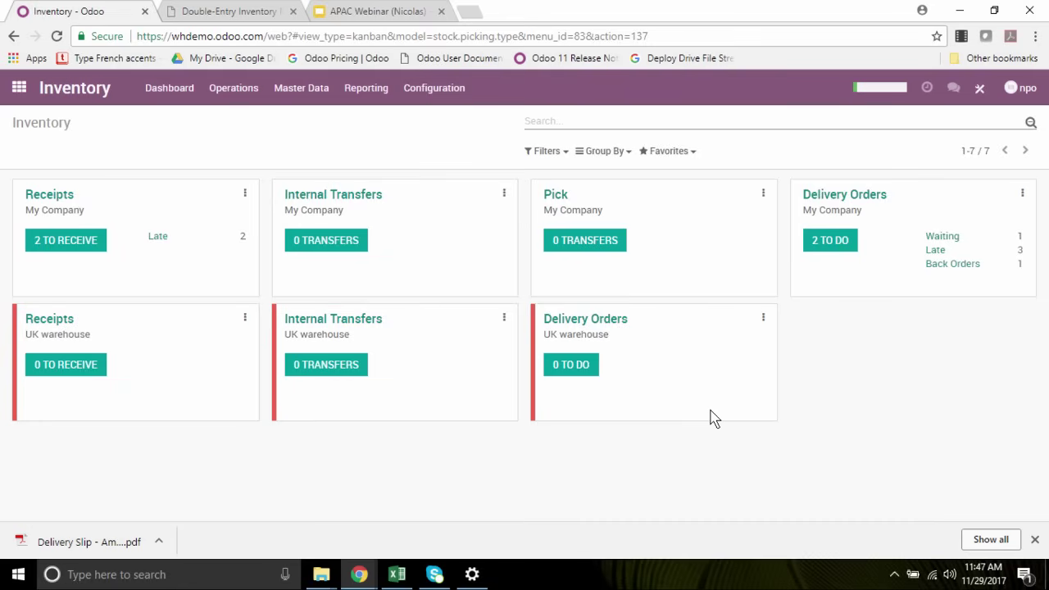
pyautogui.click(329, 245)
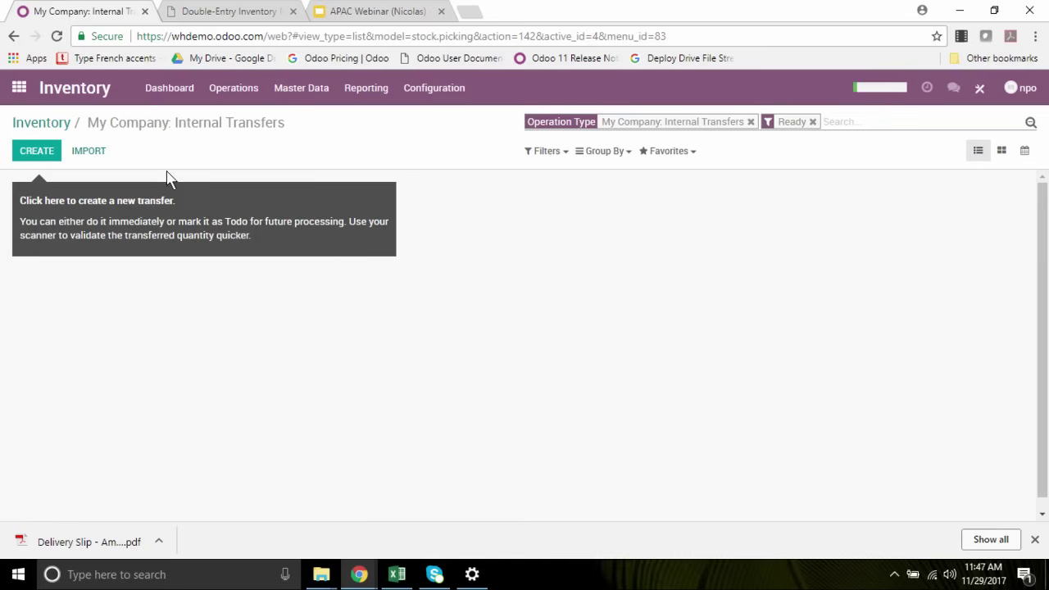
pyautogui.click(41, 151)
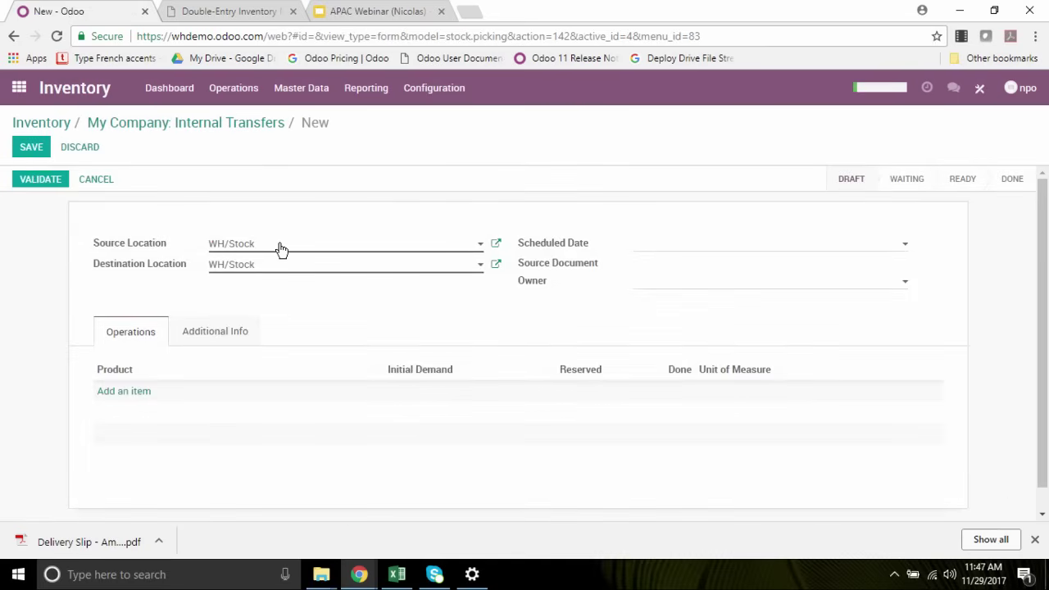
pyautogui.click(280, 246)
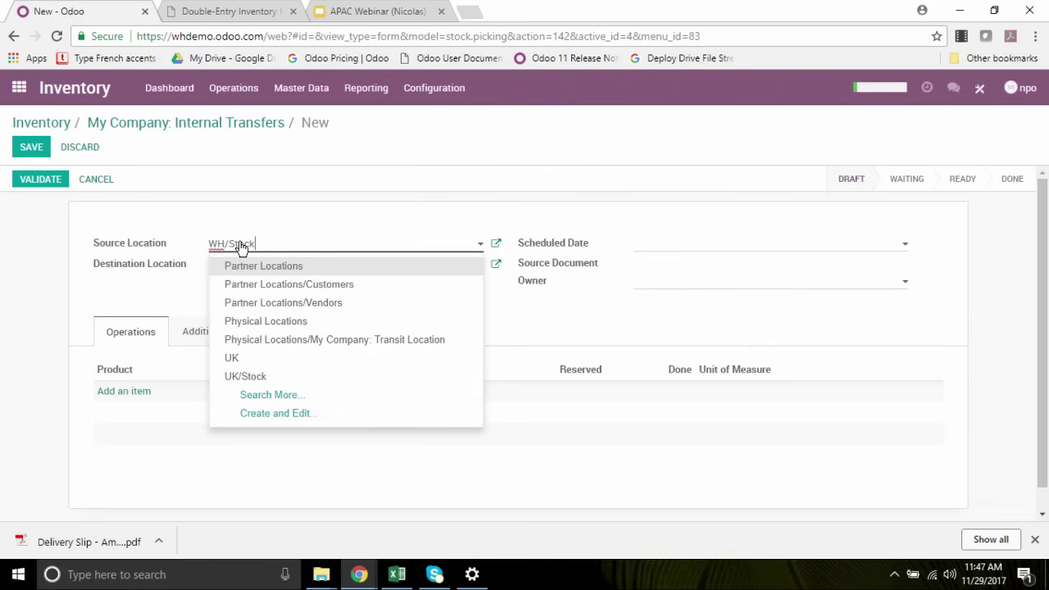
pyautogui.click(277, 199)
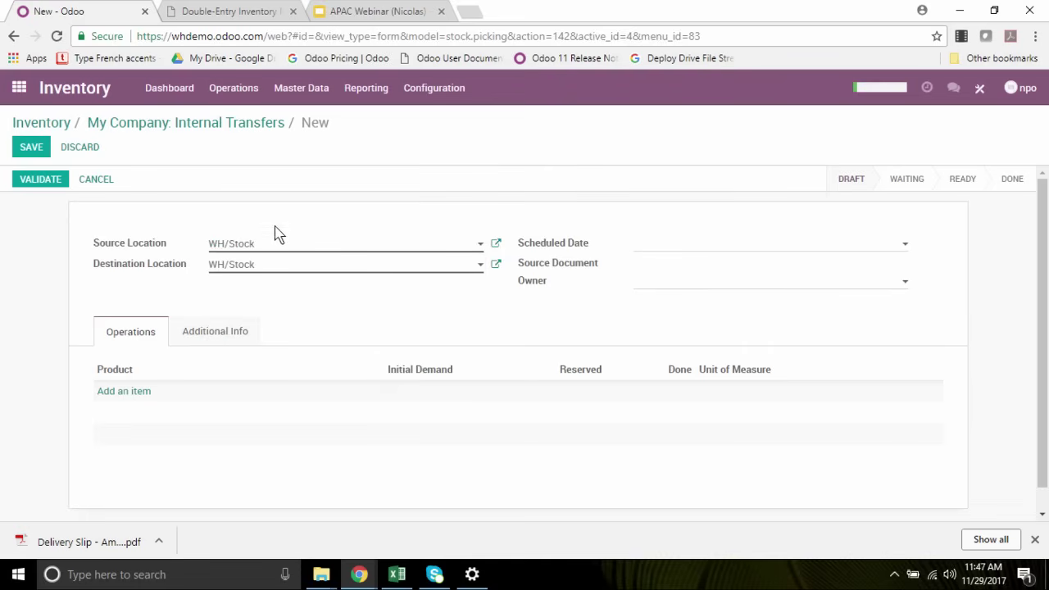
pyautogui.click(257, 267)
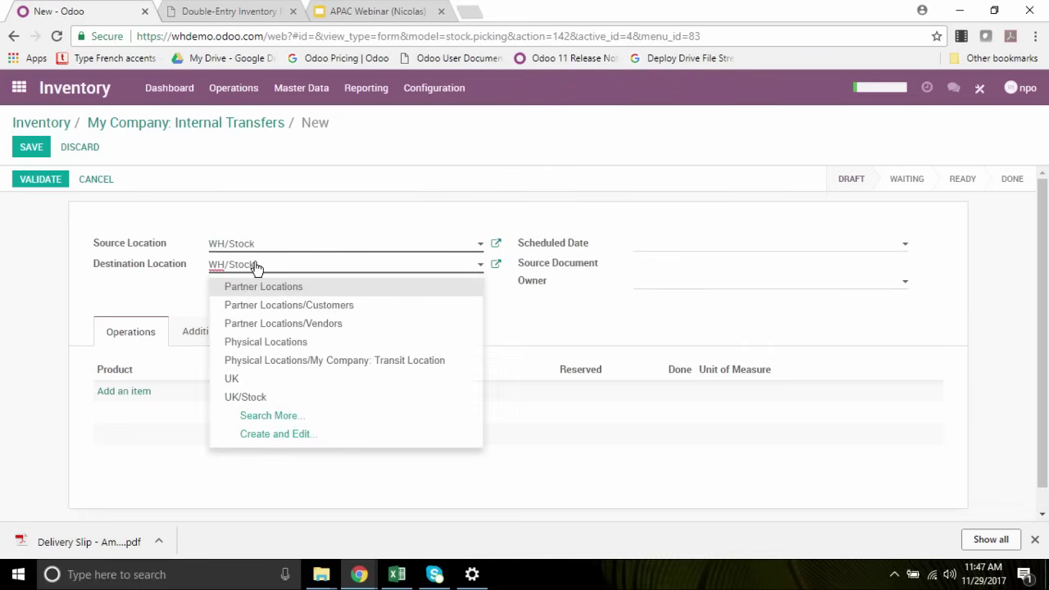
pyautogui.click(260, 399)
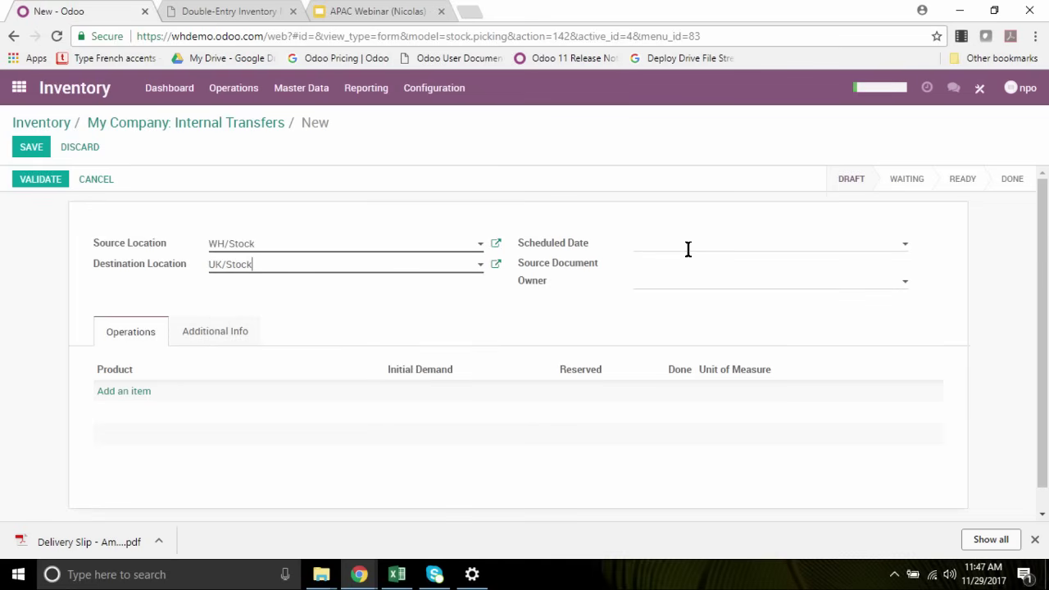
# Add the Asus Laptop to the internal transfer and try to validate it without entering a quantity.
pyautogui.click(130, 391)
pyautogui.click(158, 395)
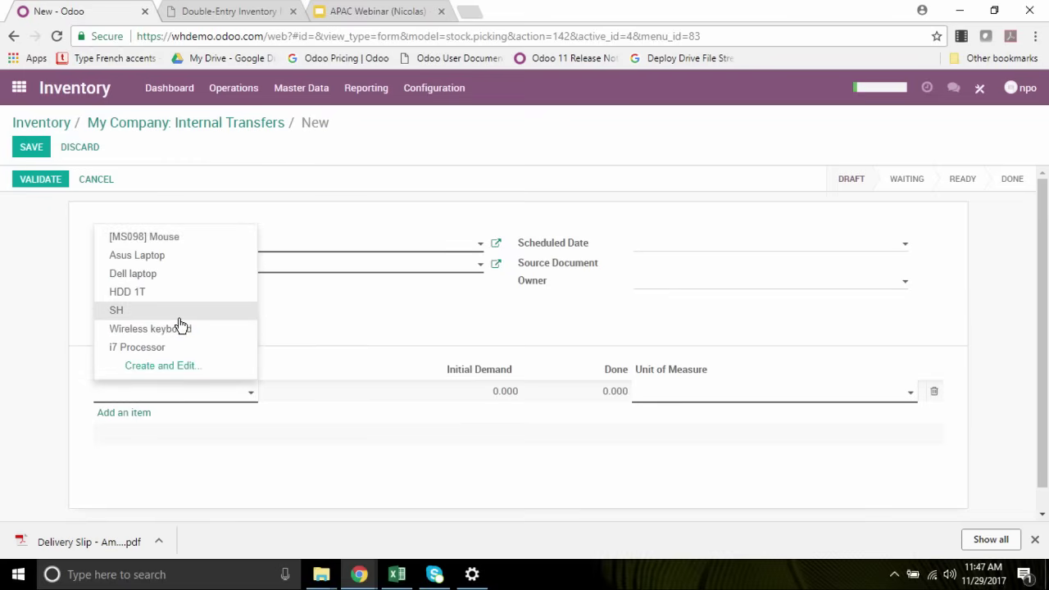
pyautogui.click(145, 262)
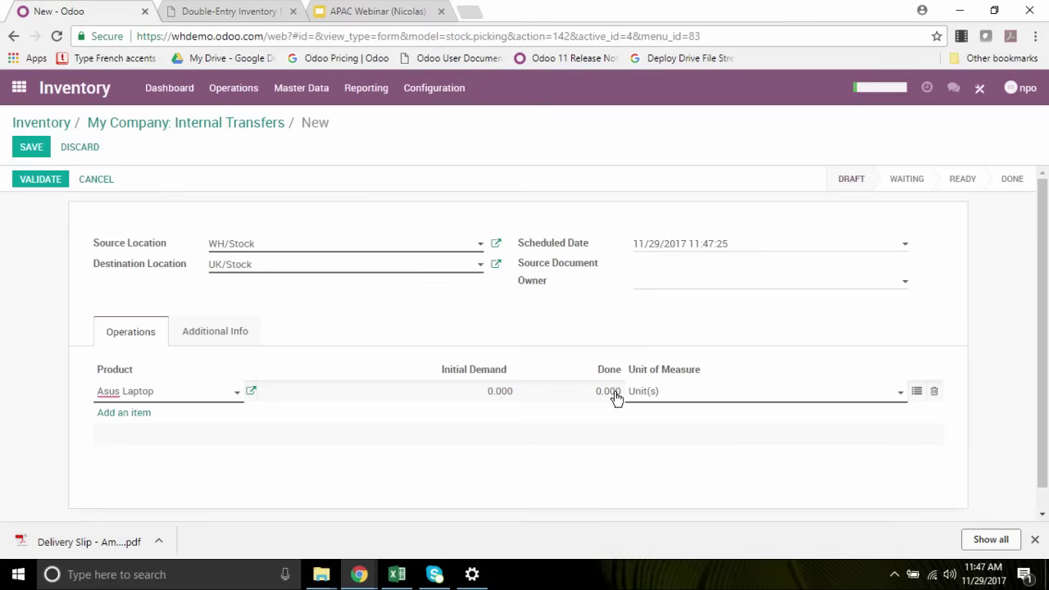
pyautogui.click(46, 180)
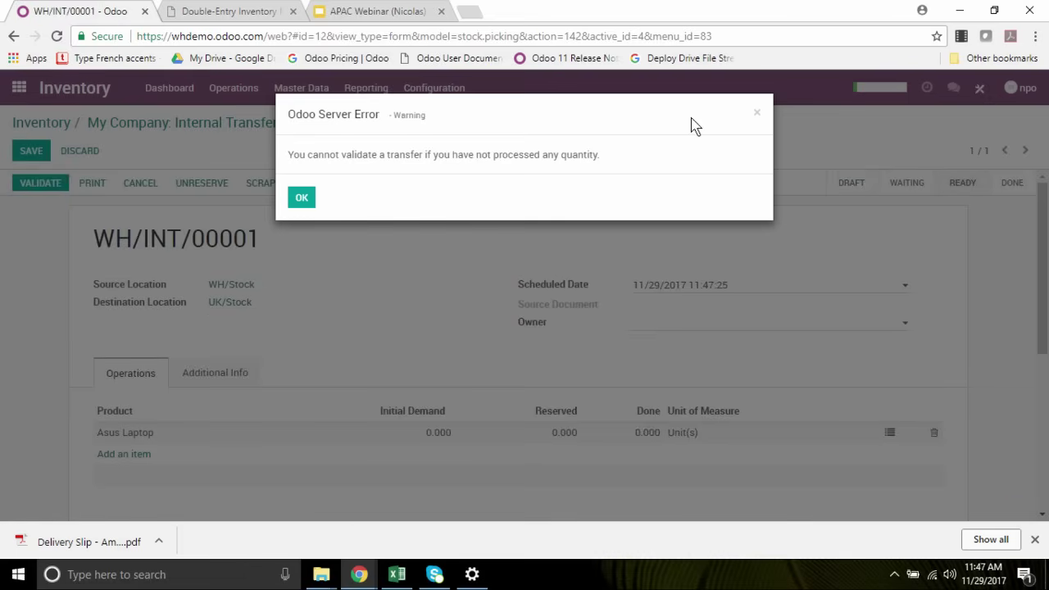
pyautogui.click(756, 114)
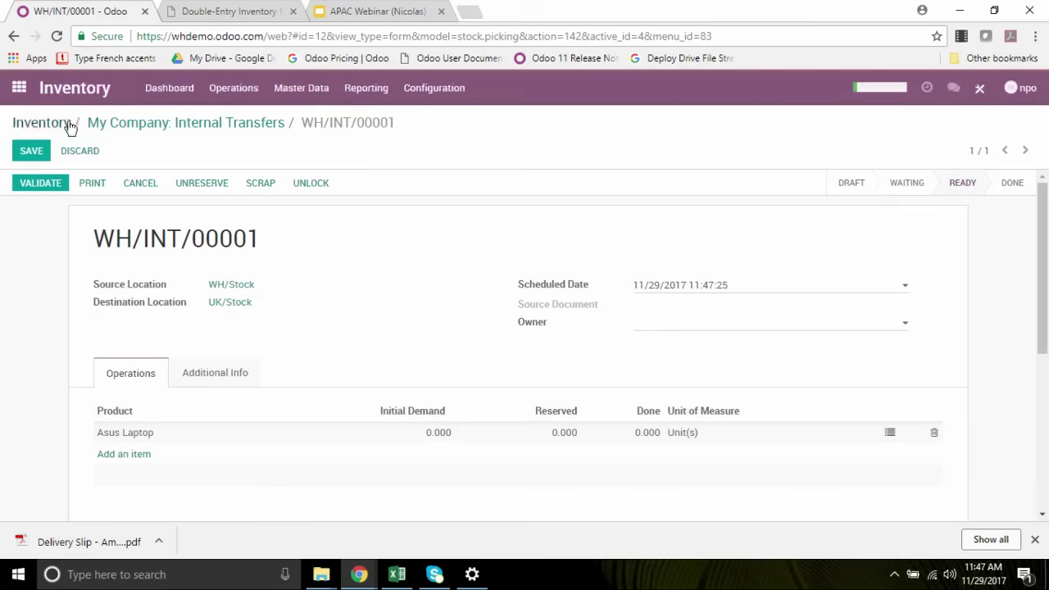
# Unlock the internal transfer, set the Asus Laptop's initial demand to 10 and lock the transfer again.
pyautogui.click(311, 187)
pyautogui.click(647, 436)
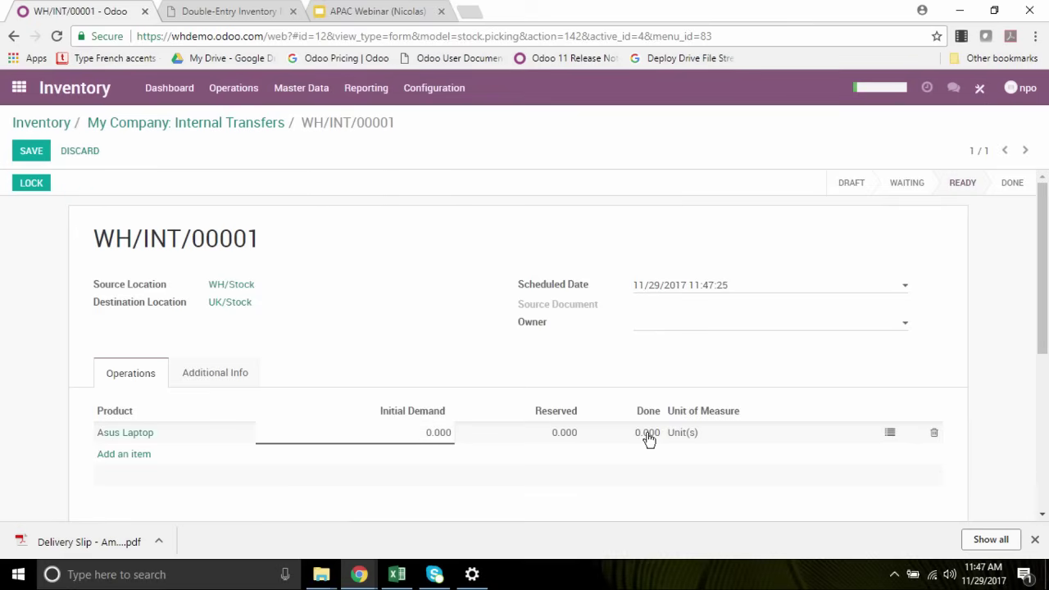
pyautogui.doubleClick(451, 433)
pyautogui.write('10')
pyautogui.click(364, 260)
pyautogui.click(26, 183)
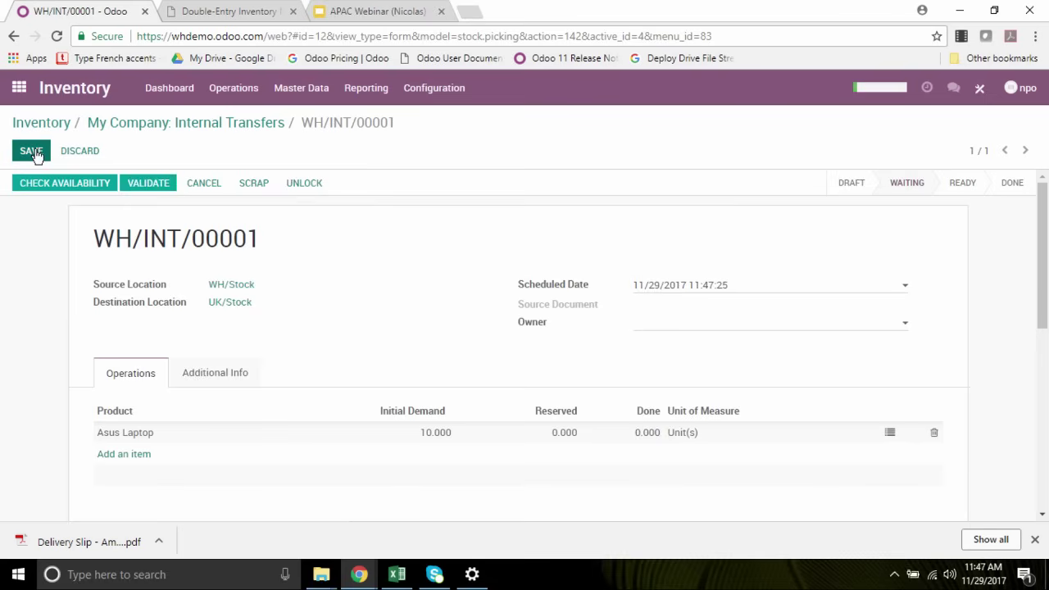
# Validate the Asus Laptop internal transfer as an immediate transfer and save the record.
pyautogui.click(159, 189)
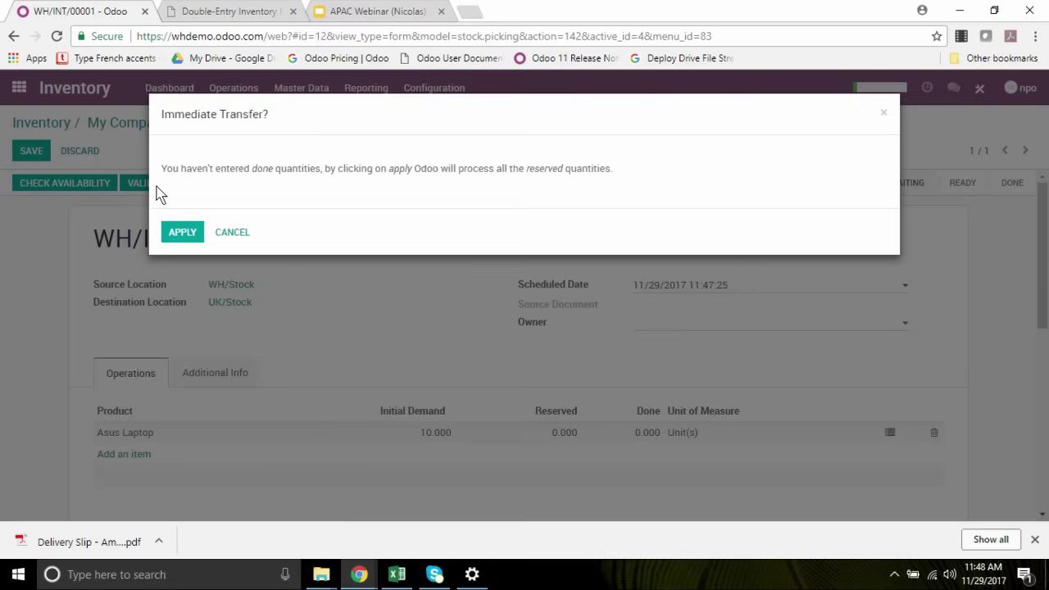
pyautogui.click(176, 233)
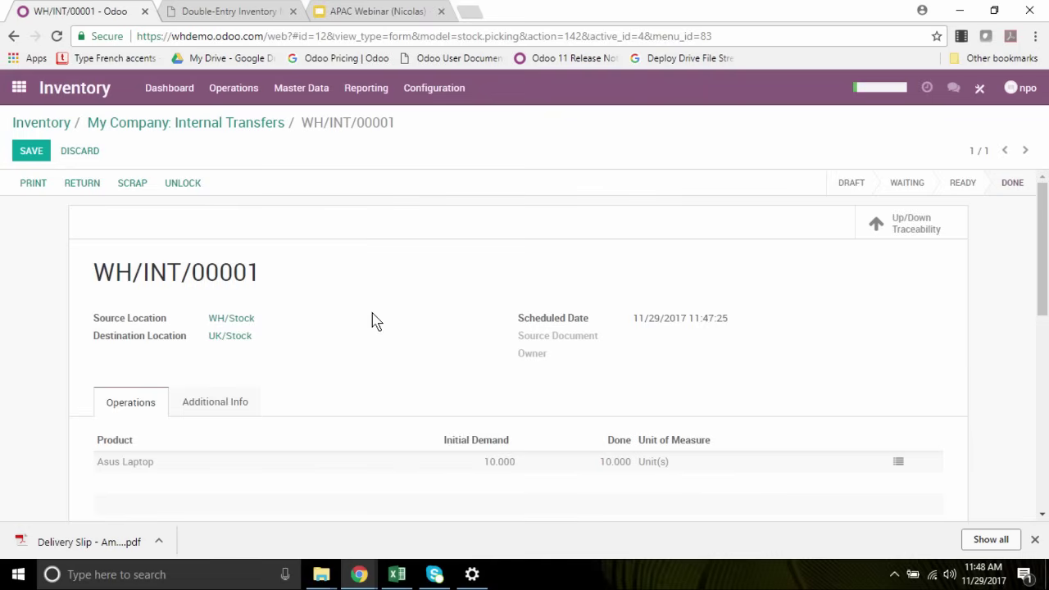
pyautogui.click(437, 91)
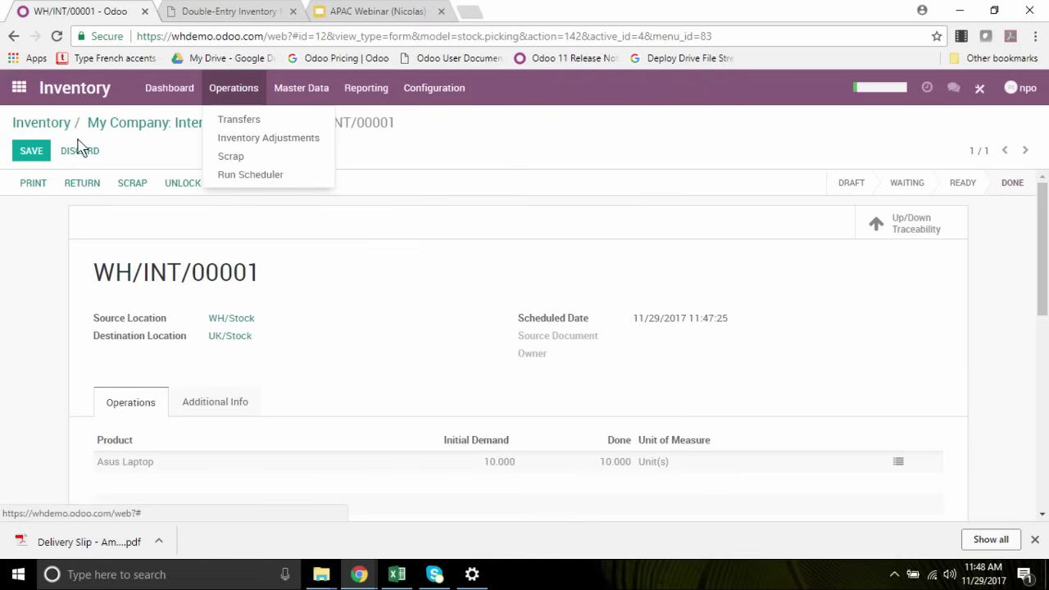
pyautogui.click(33, 148)
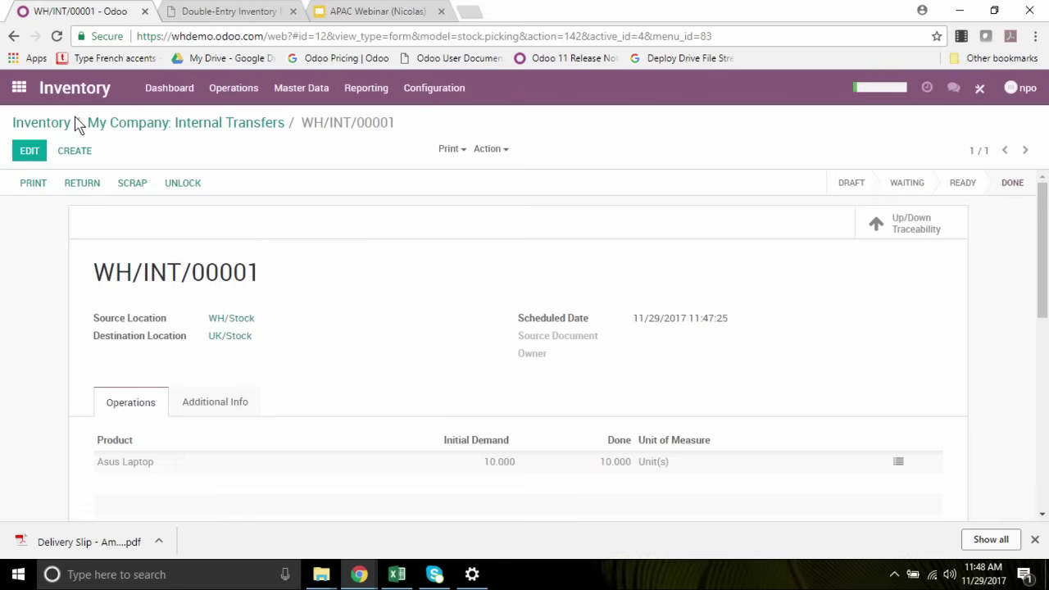
# Examine the current stock of the UK/Stock location and expand the Asus Laptop group.
pyautogui.click(52, 123)
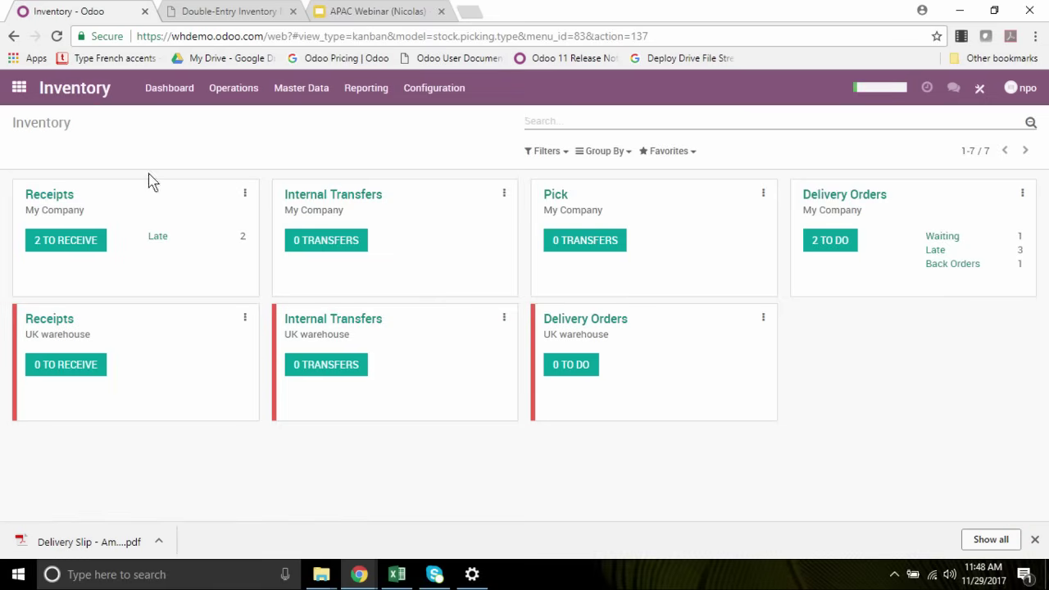
pyautogui.click(425, 93)
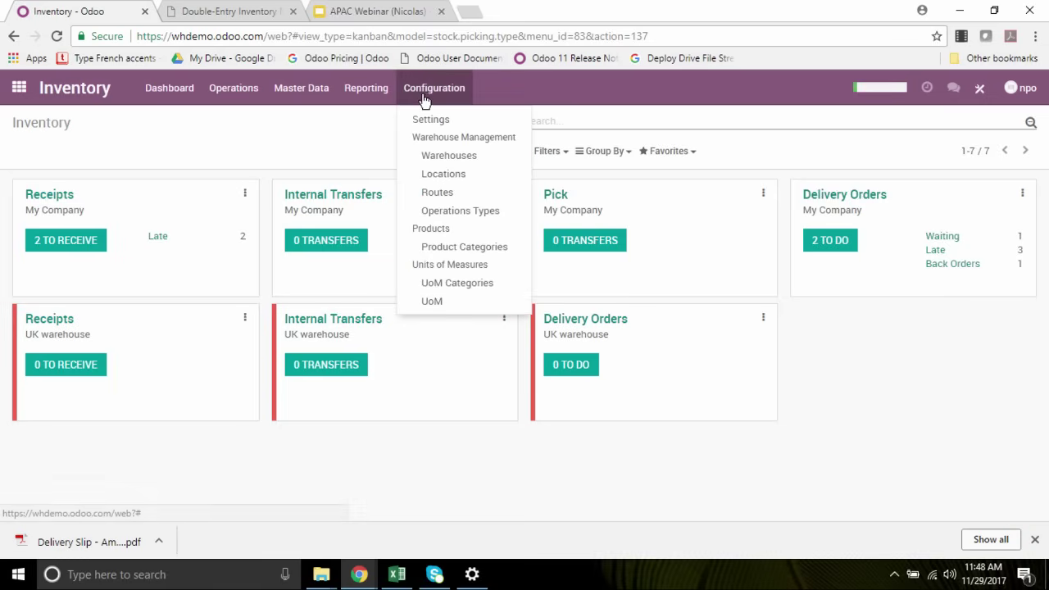
pyautogui.click(441, 175)
pyautogui.click(63, 235)
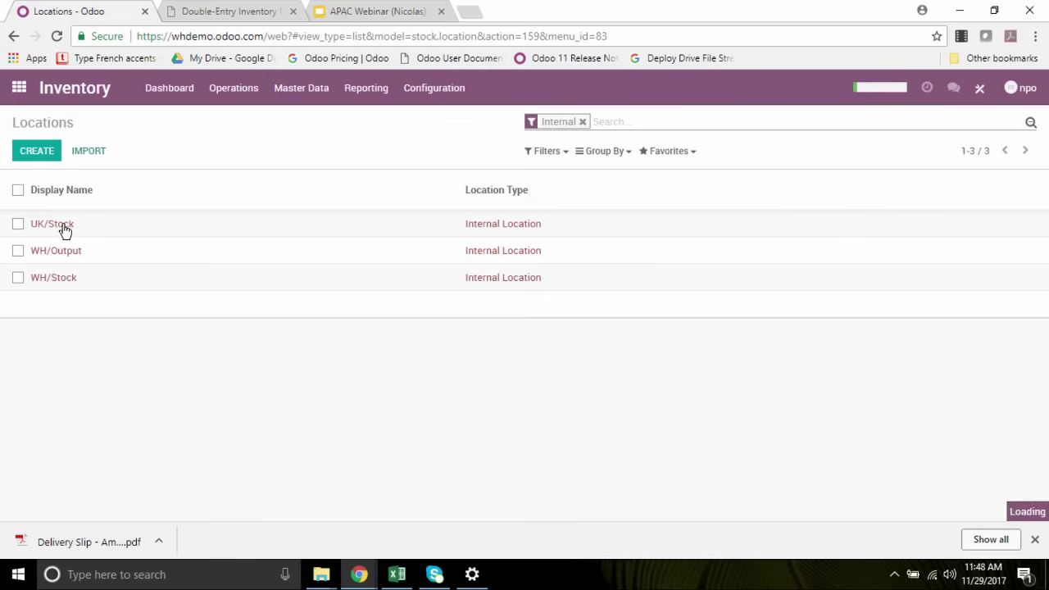
pyautogui.click(730, 187)
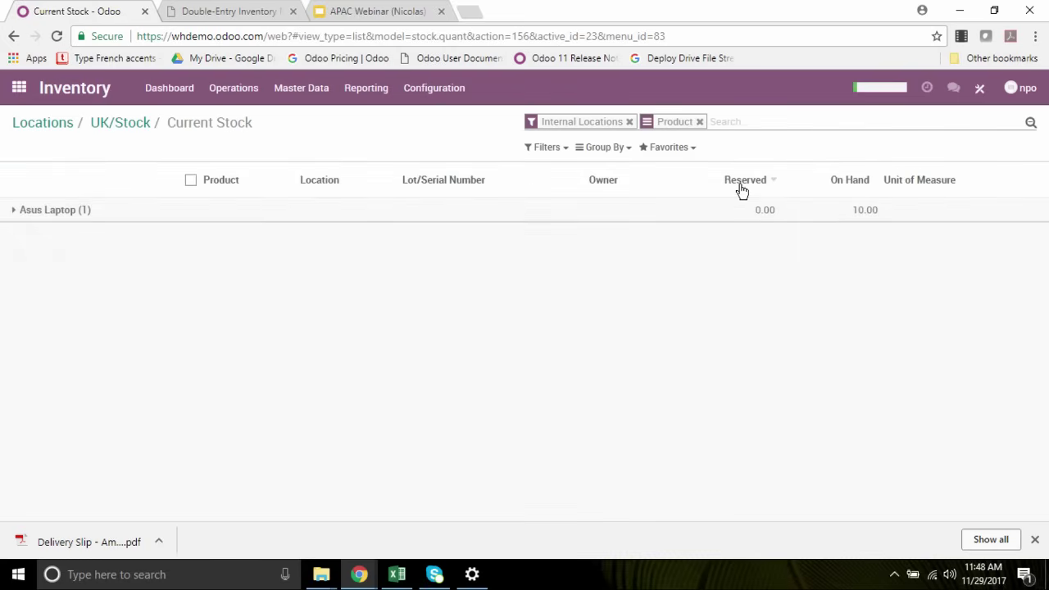
pyautogui.click(65, 211)
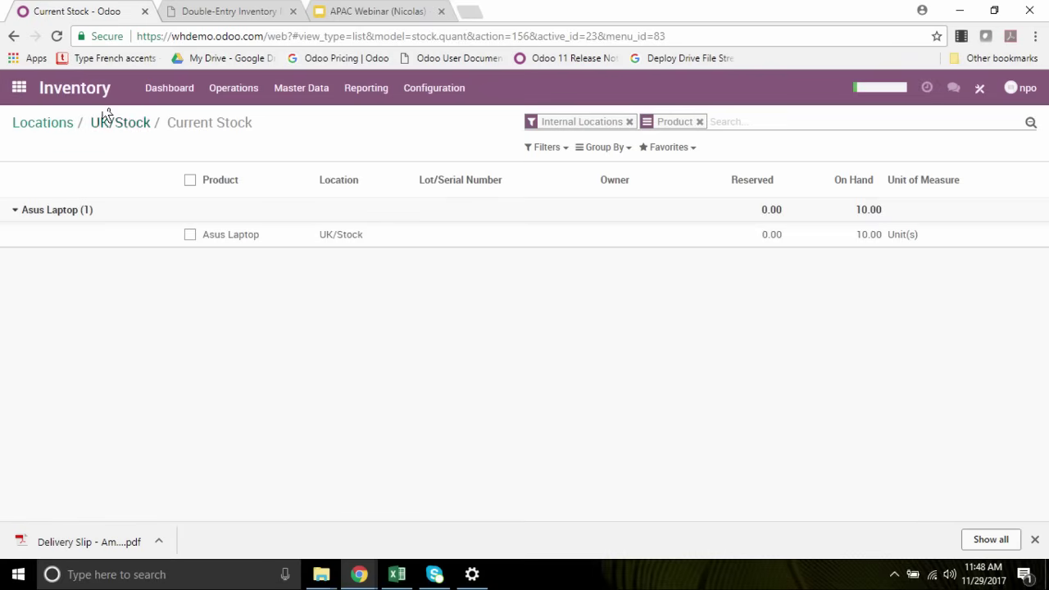
# Open the [MS098] Mouse product record from the Inventory app's product list.
pyautogui.click(19, 89)
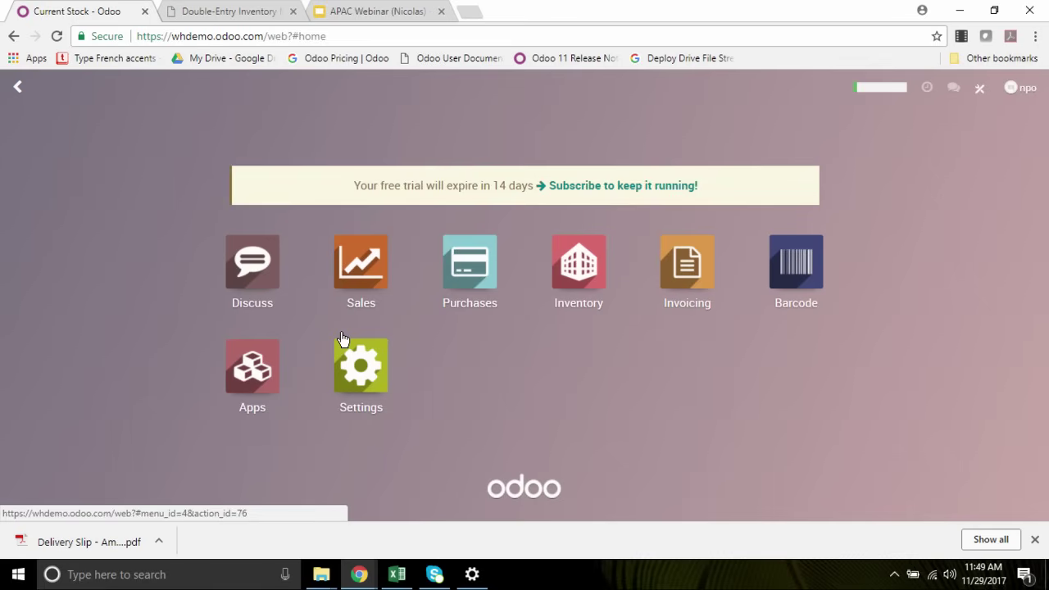
pyautogui.click(579, 283)
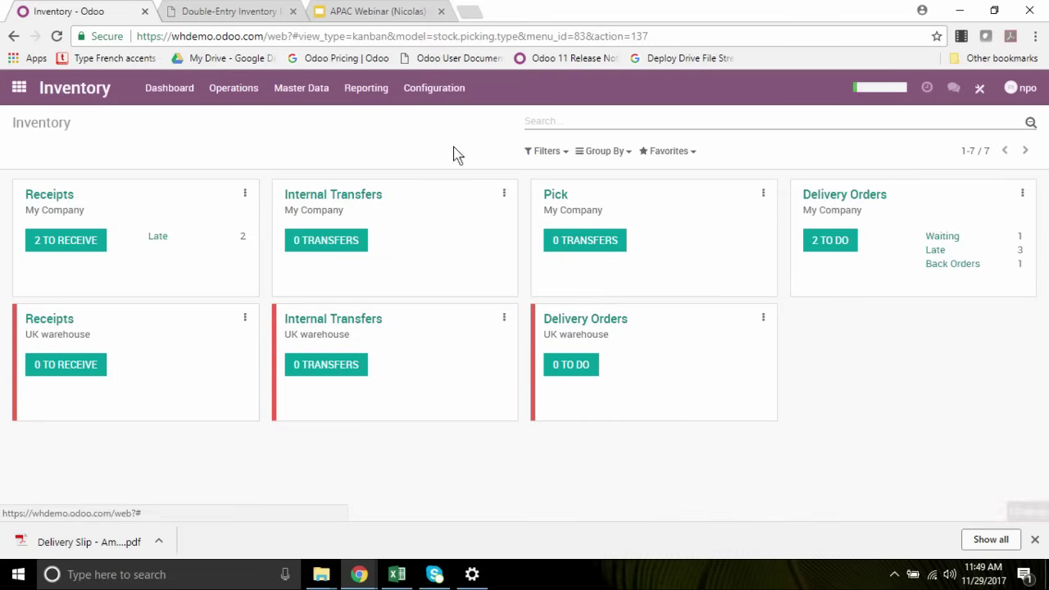
pyautogui.click(363, 88)
pyautogui.moveTo(300, 87)
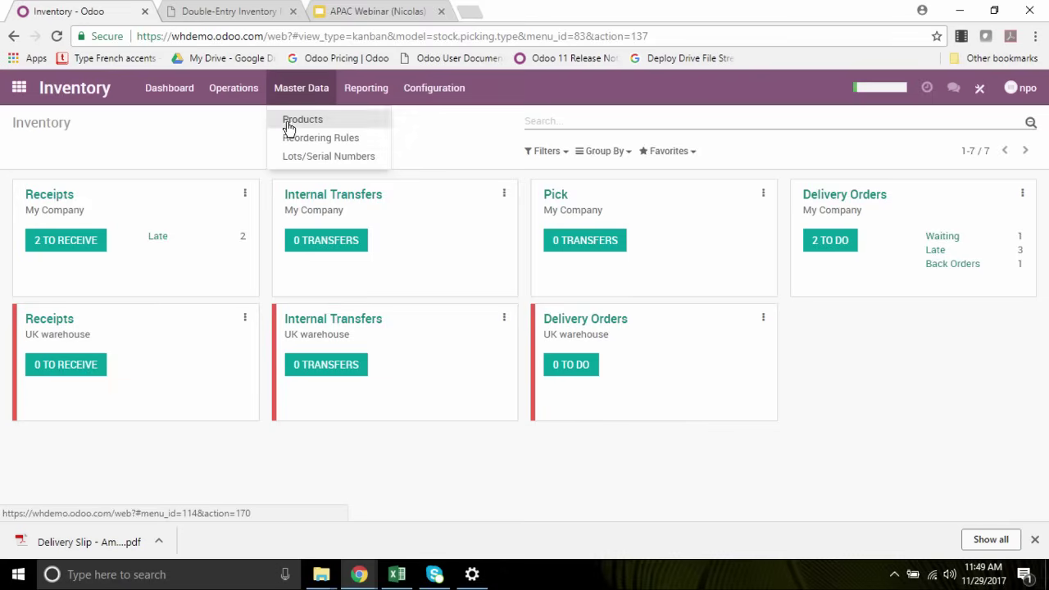
pyautogui.click(287, 121)
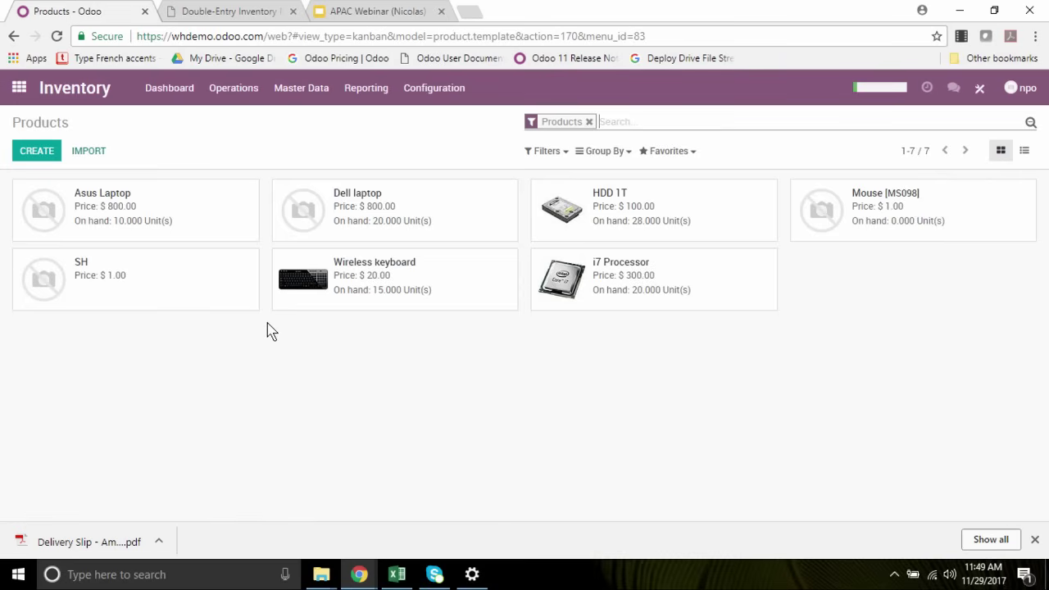
pyautogui.click(914, 227)
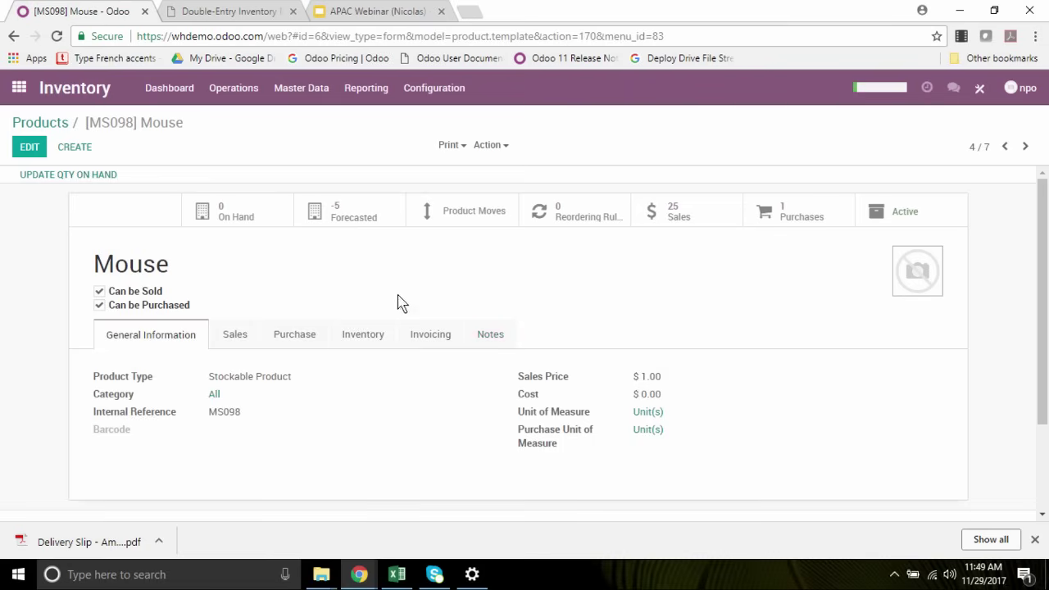
# Edit the Mouse product and enable the Make To Order route in addition to Buy.
pyautogui.click(353, 343)
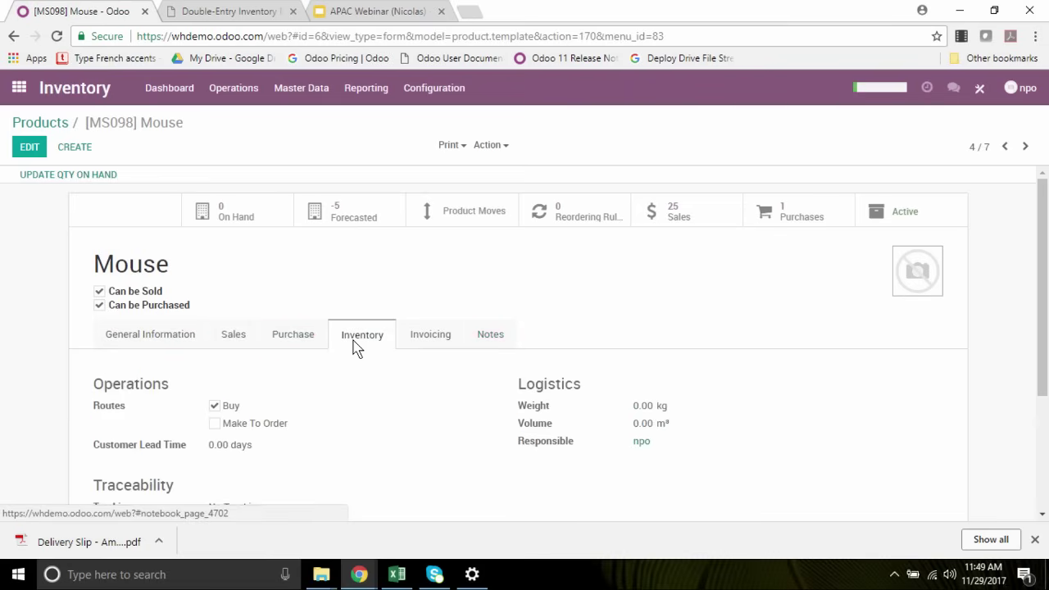
pyautogui.click(38, 149)
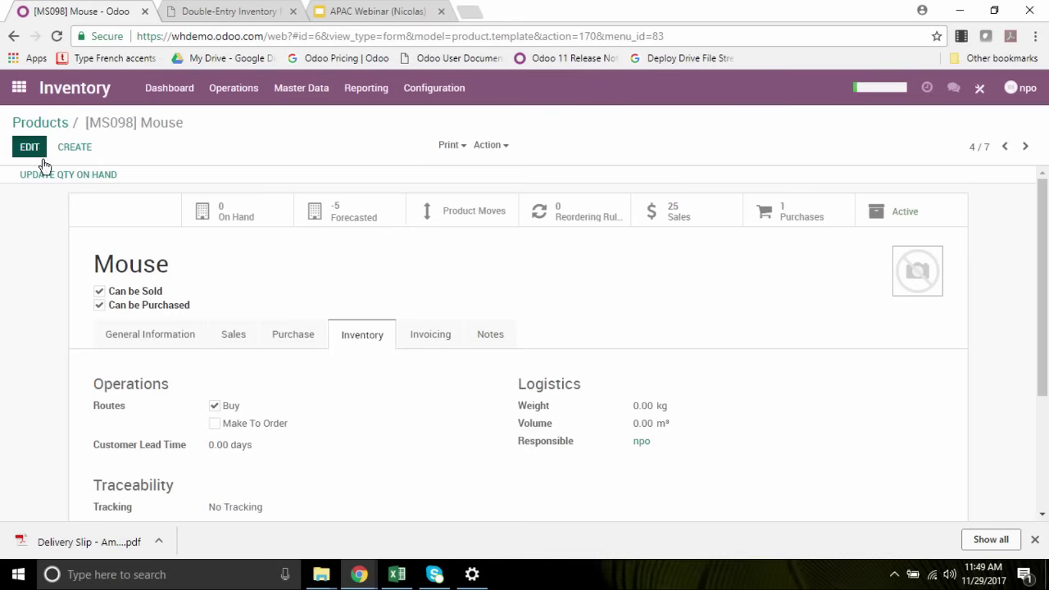
pyautogui.scroll(-2, 246, 344)
pyautogui.click(215, 287)
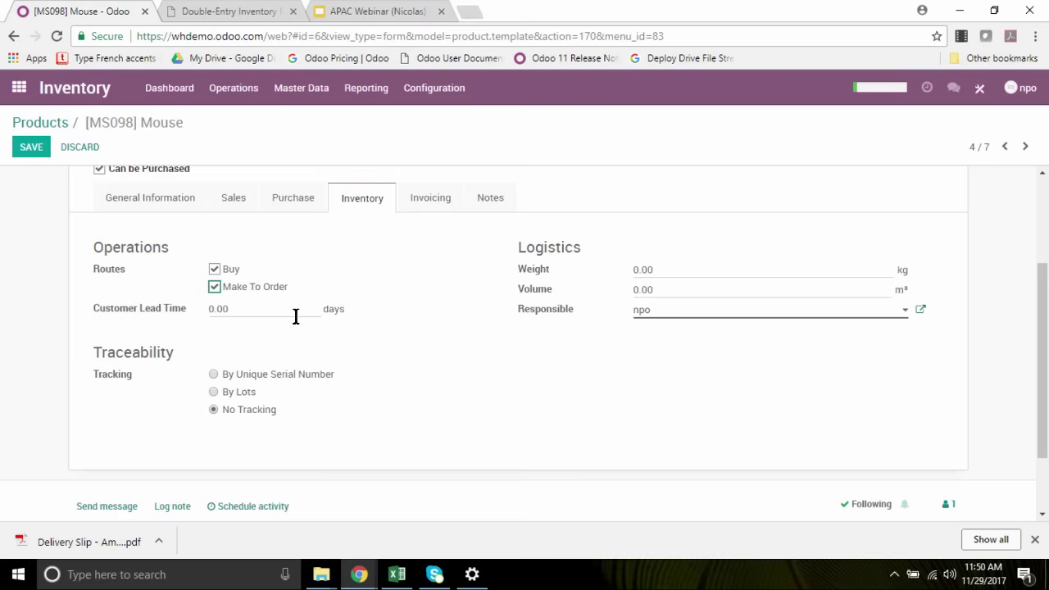
# Review the Mouse product's vendors and the planned activities, and save the product.
pyautogui.click(289, 204)
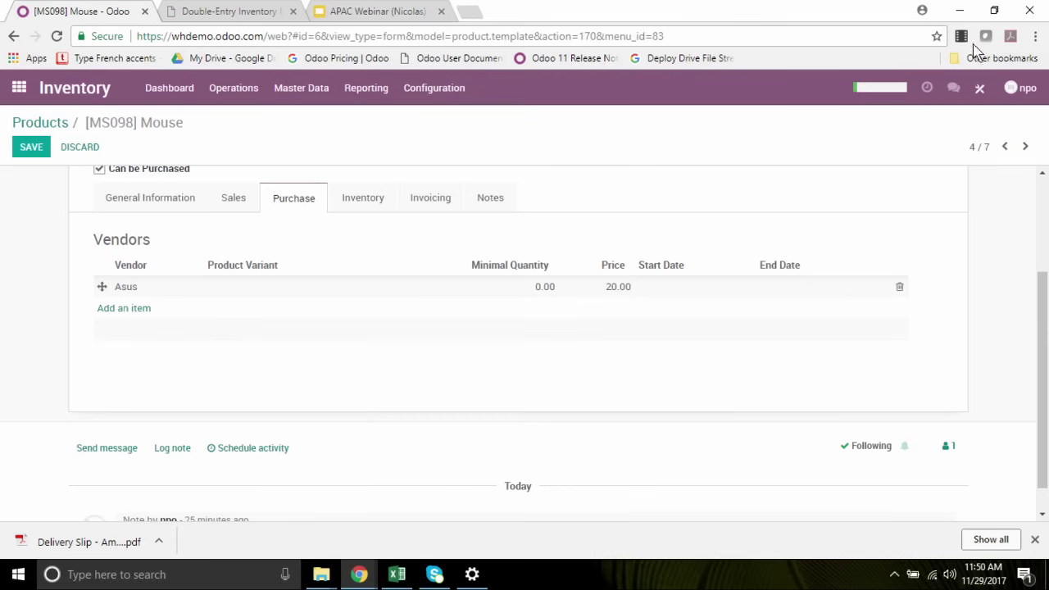
pyautogui.click(926, 90)
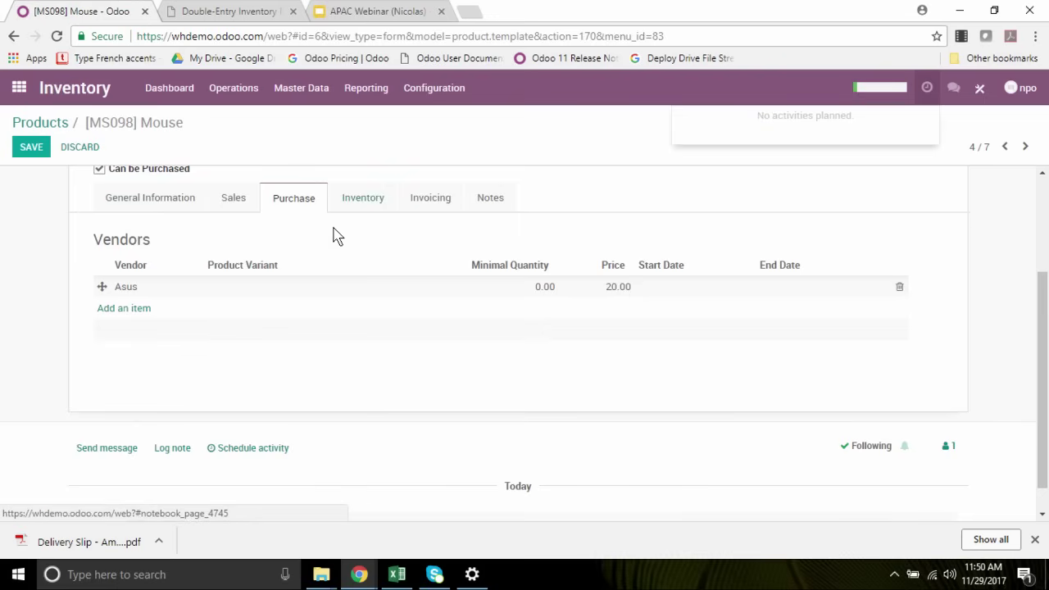
pyautogui.scroll(2, 330, 290)
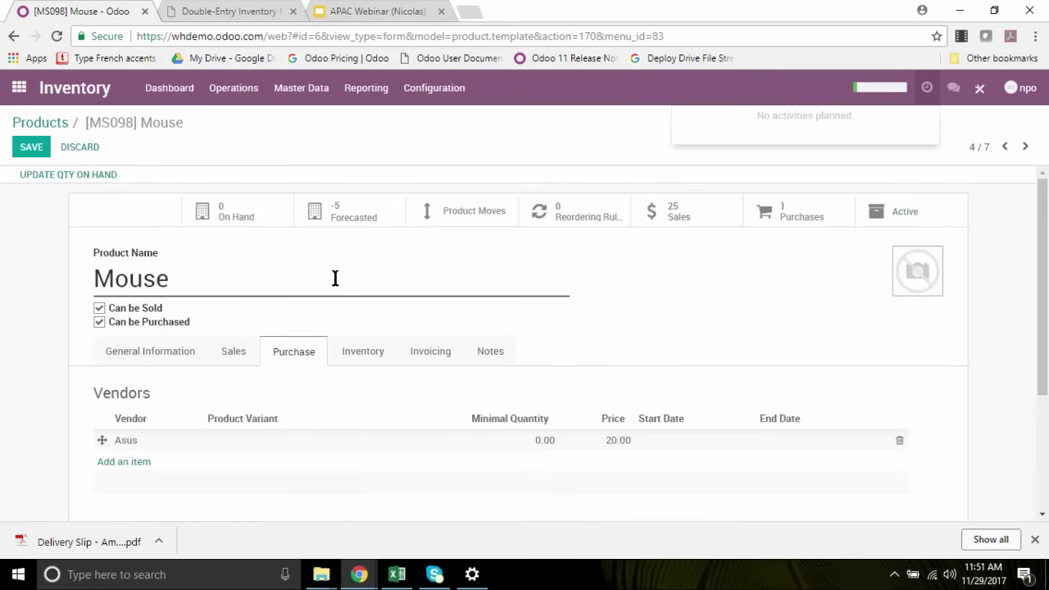
pyautogui.click(32, 154)
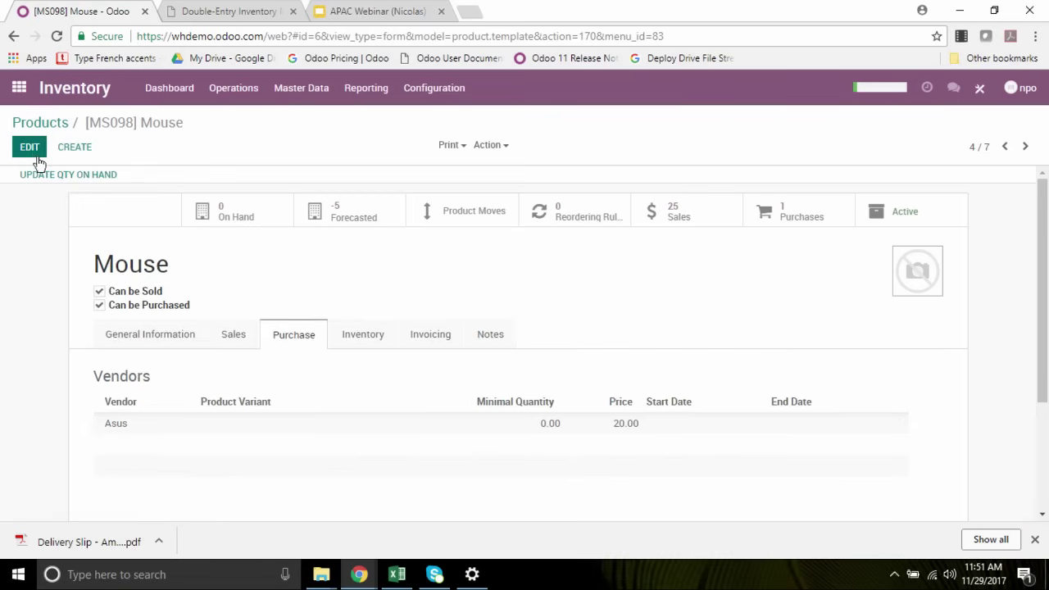
# Create a new sales quotation for the customer Carrefour.
pyautogui.click(19, 90)
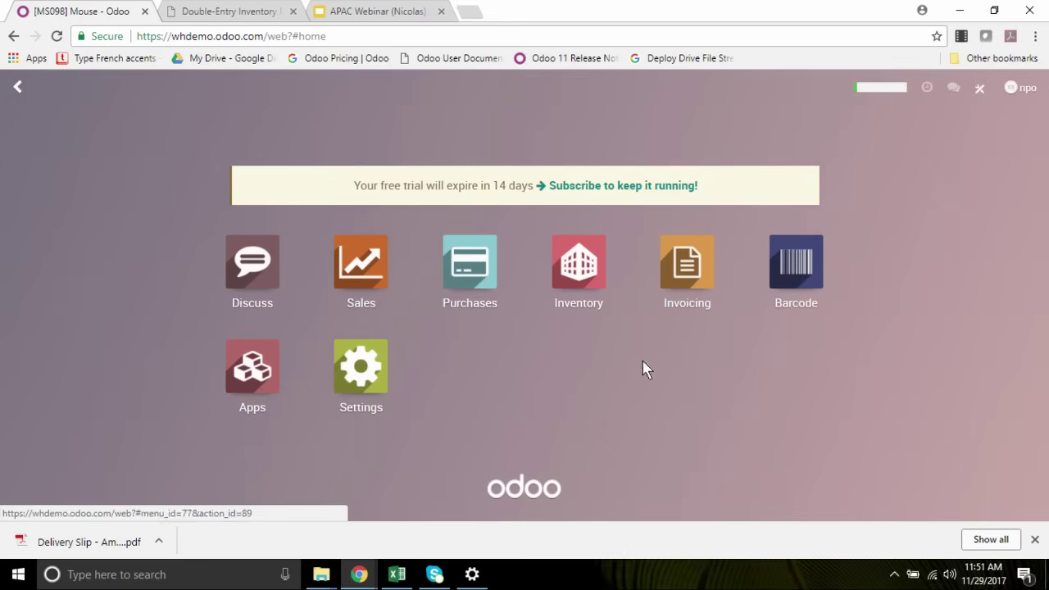
pyautogui.click(368, 286)
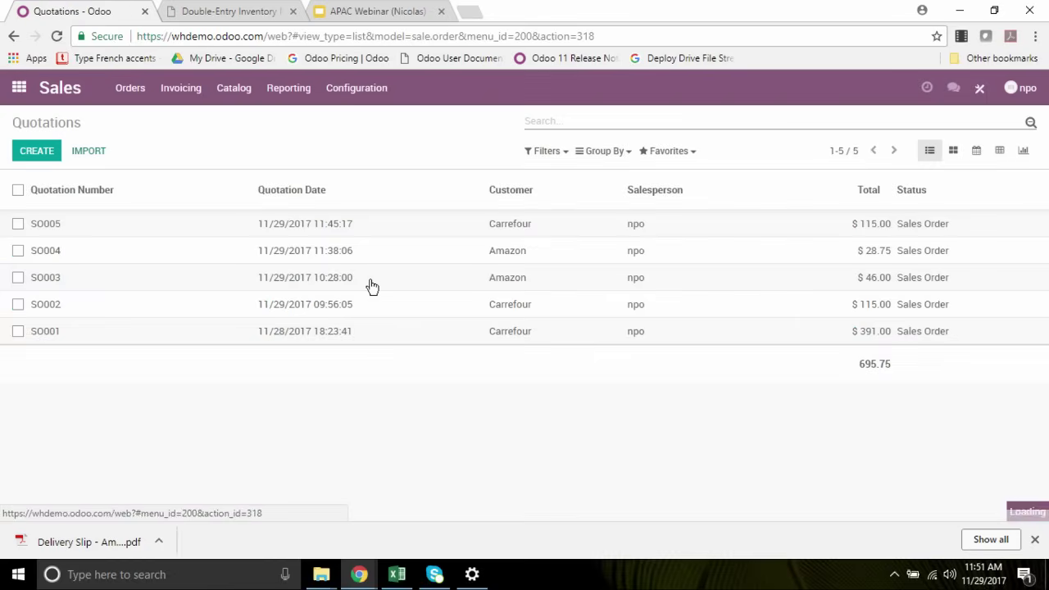
pyautogui.click(47, 152)
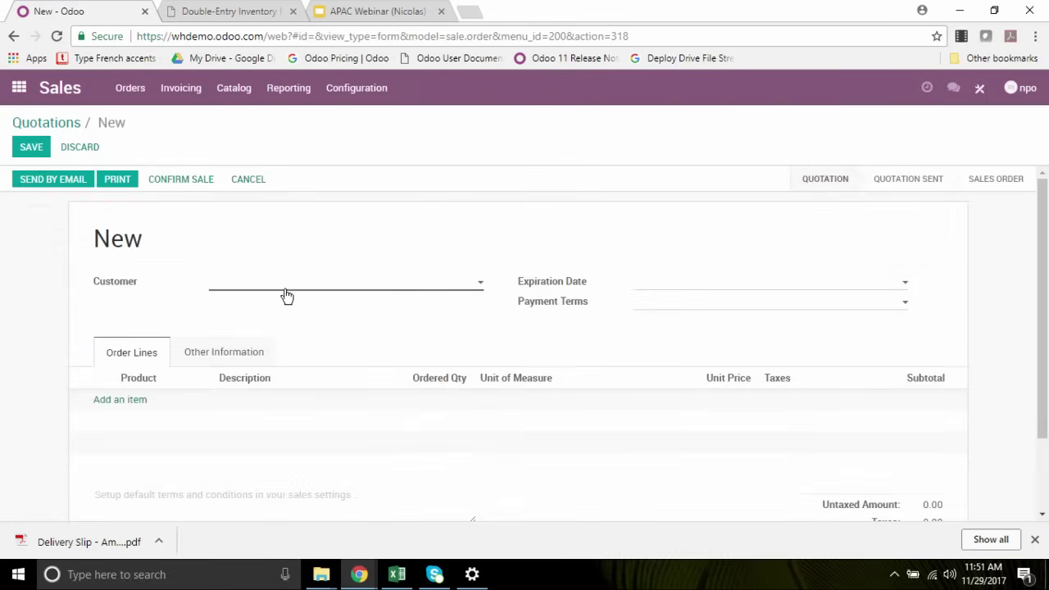
pyautogui.click(286, 292)
pyautogui.click(254, 323)
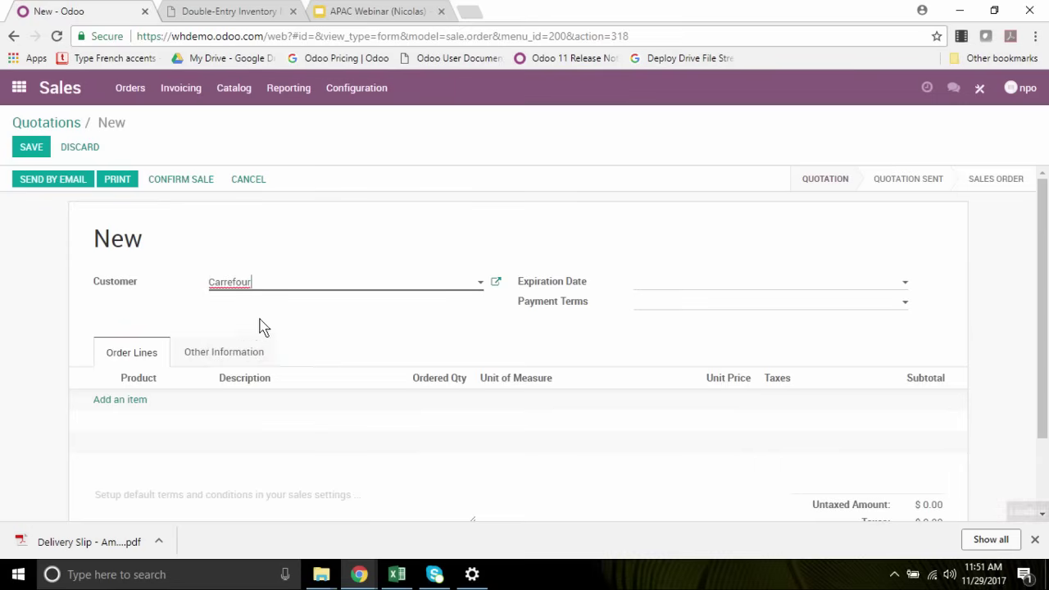
# Add [MS098] Mouse to the Carrefour quotation with an ordered quantity of 20 and confirm the sale.
pyautogui.click(123, 401)
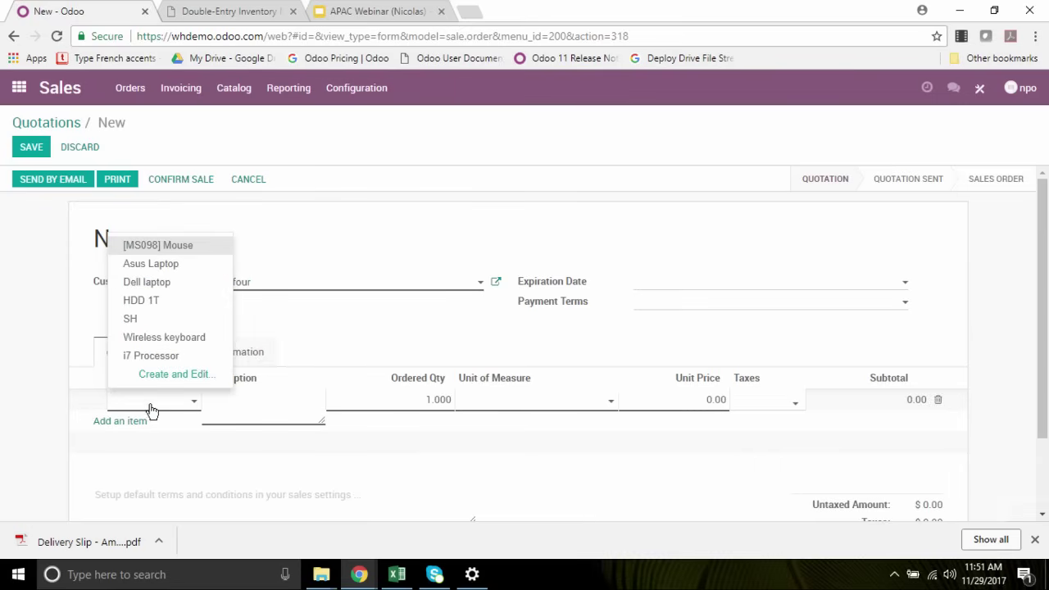
pyautogui.click(144, 406)
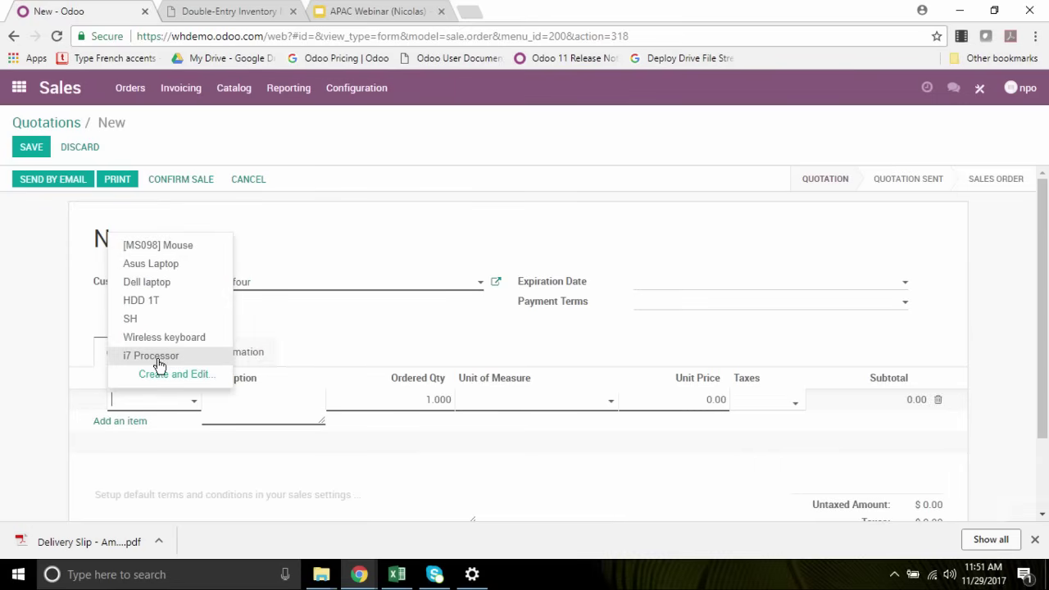
pyautogui.write('MS')
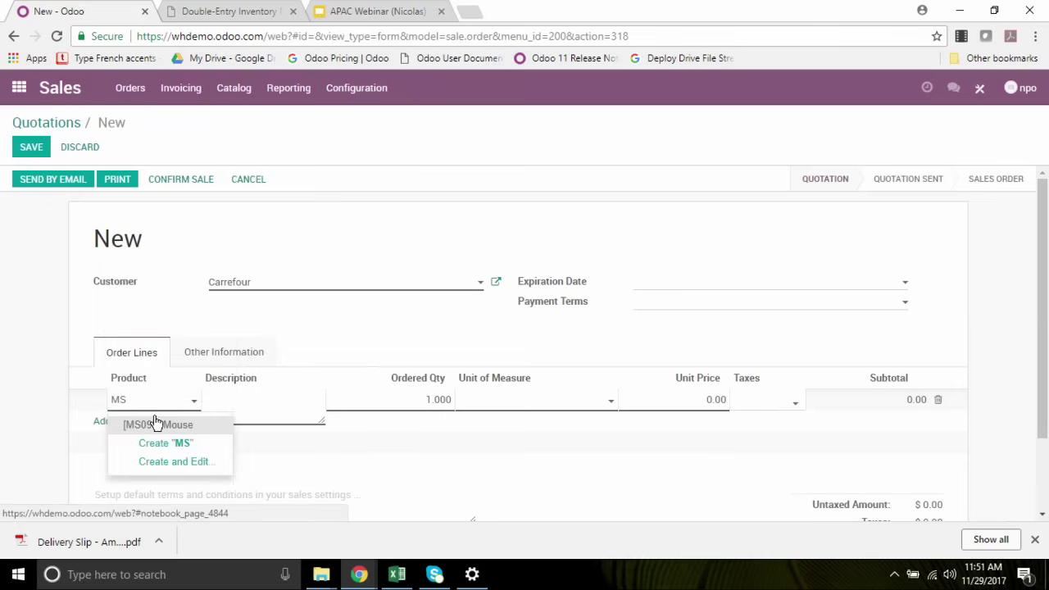
pyautogui.click(157, 421)
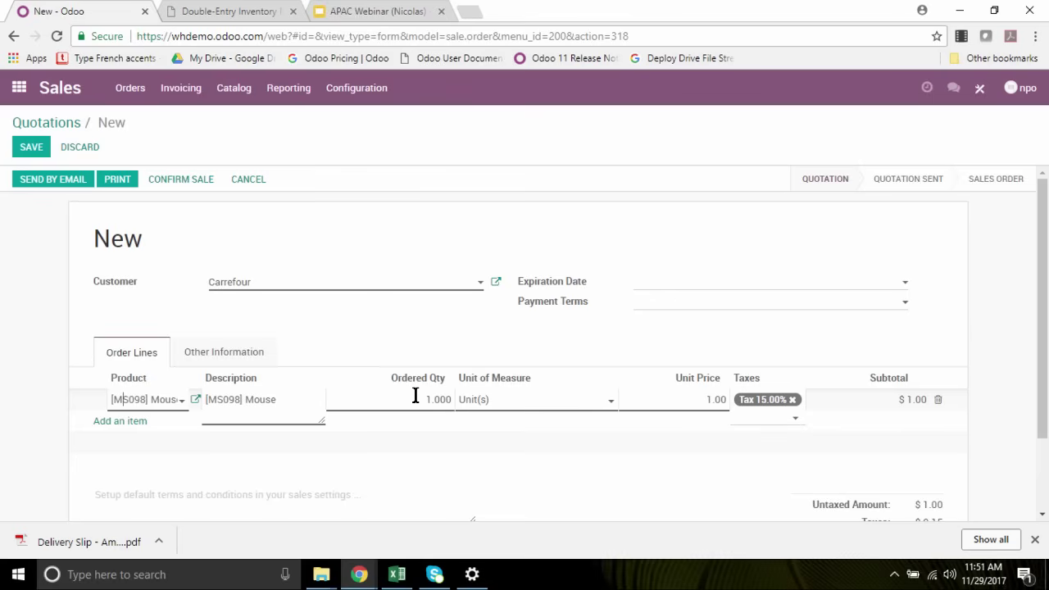
pyautogui.moveTo(415, 395); pyautogui.dragTo(455, 398)
pyautogui.write('20')
pyautogui.click(421, 323)
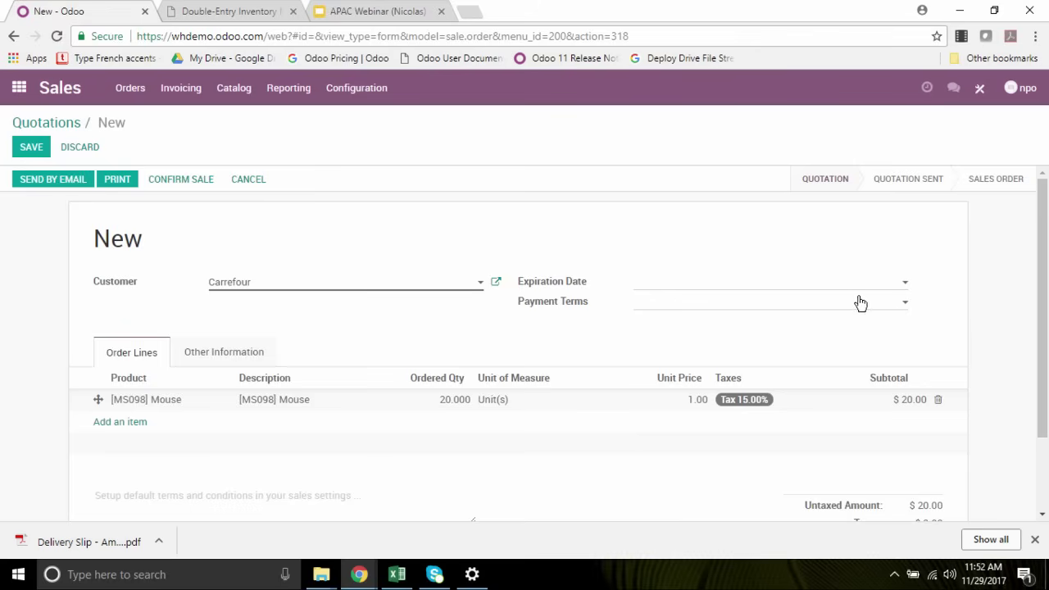
pyautogui.click(190, 182)
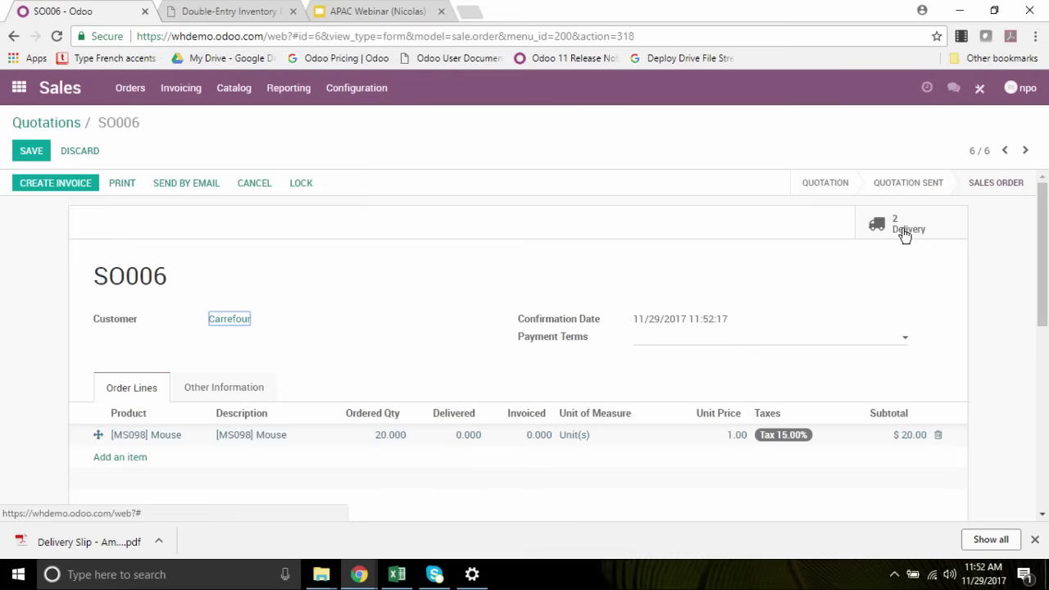
# Open the Asus request for quotation generated from the Mouse sales order and confirm it as a purchase order.
pyautogui.click(11, 96)
pyautogui.click(464, 279)
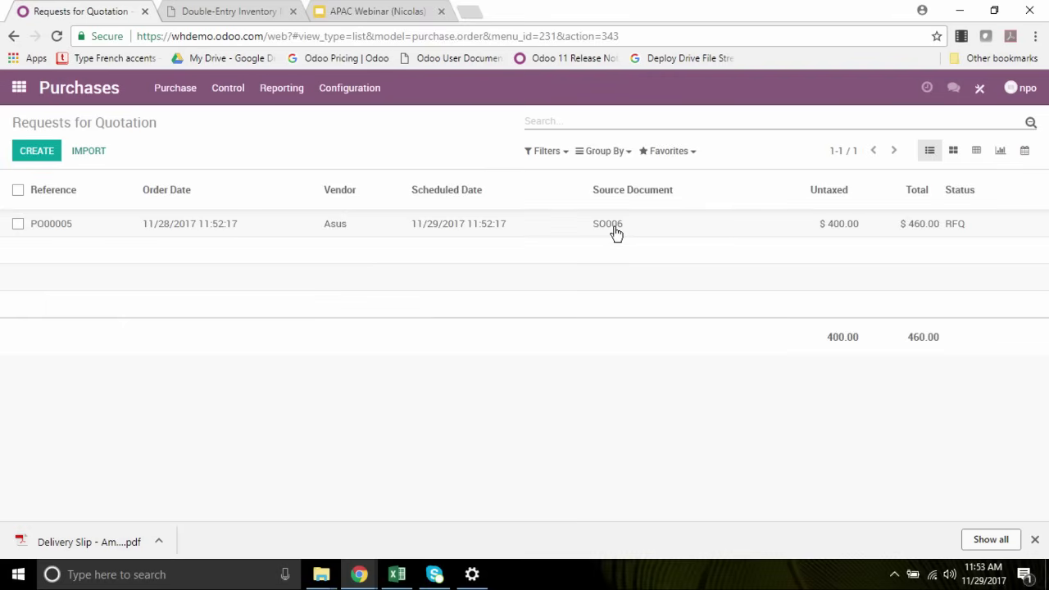
pyautogui.click(336, 232)
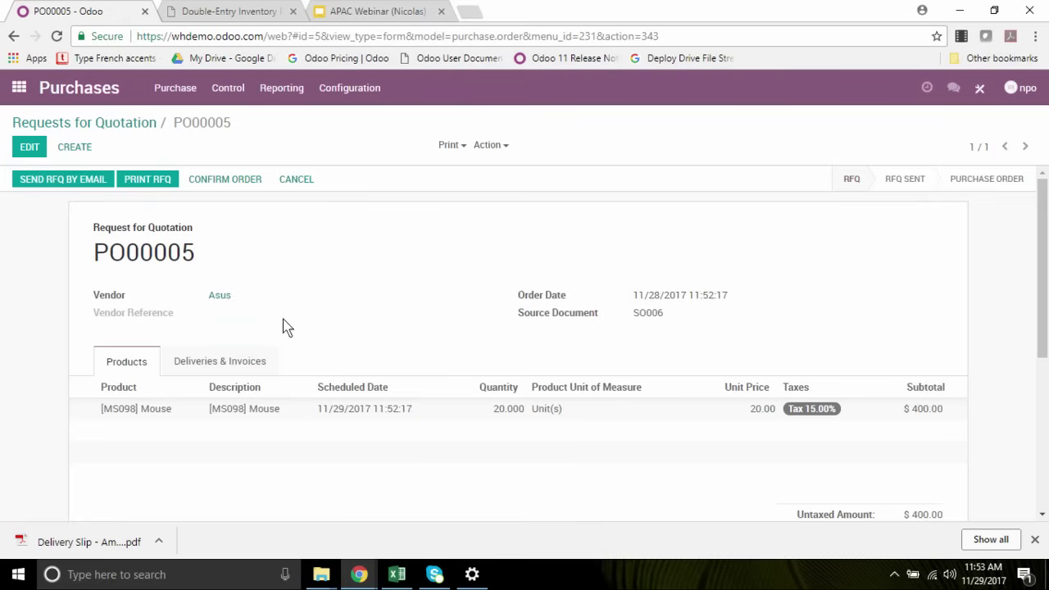
pyautogui.click(228, 183)
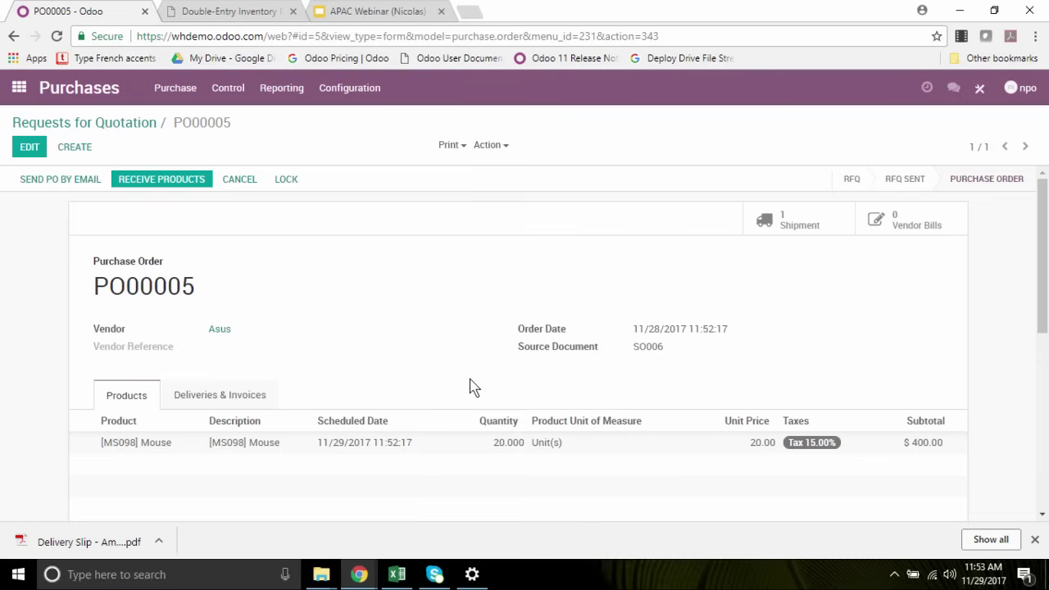
# Open the ready Asus receipt of the Mouse in My Company and validate it as an immediate transfer.
pyautogui.click(15, 87)
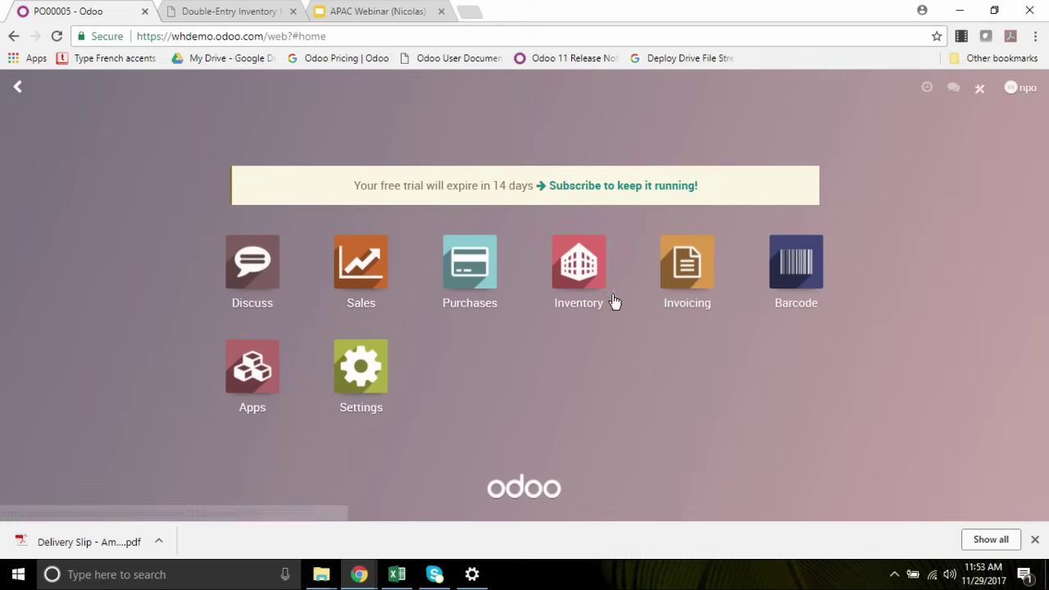
pyautogui.click(575, 300)
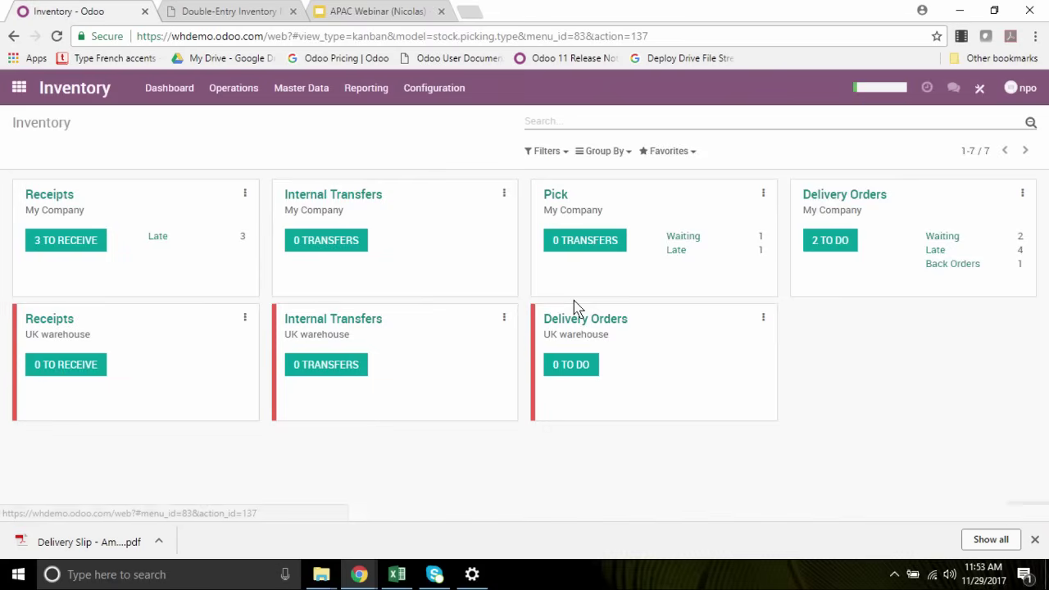
pyautogui.click(59, 246)
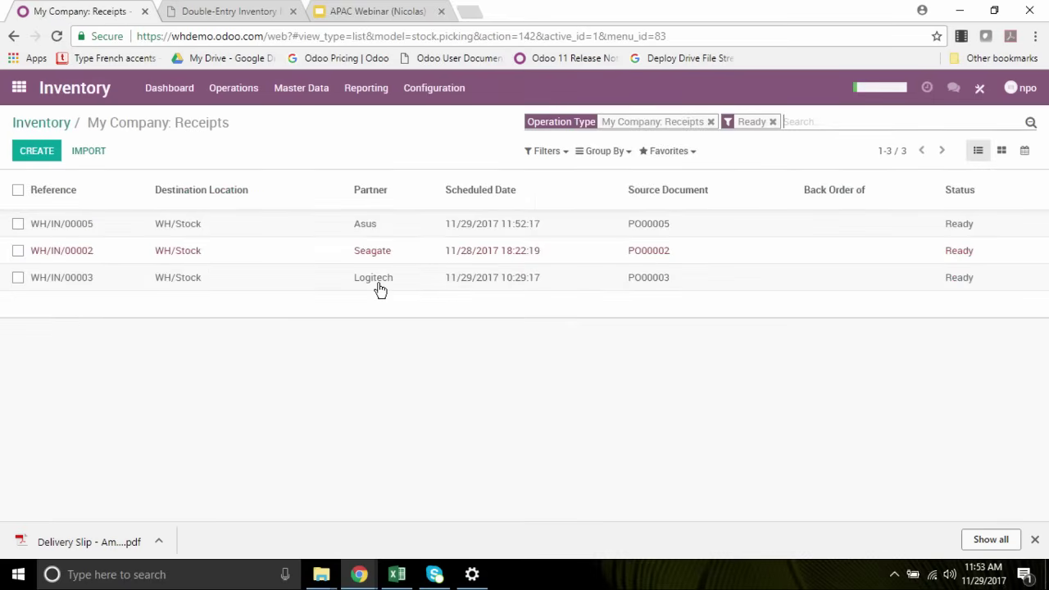
pyautogui.click(366, 227)
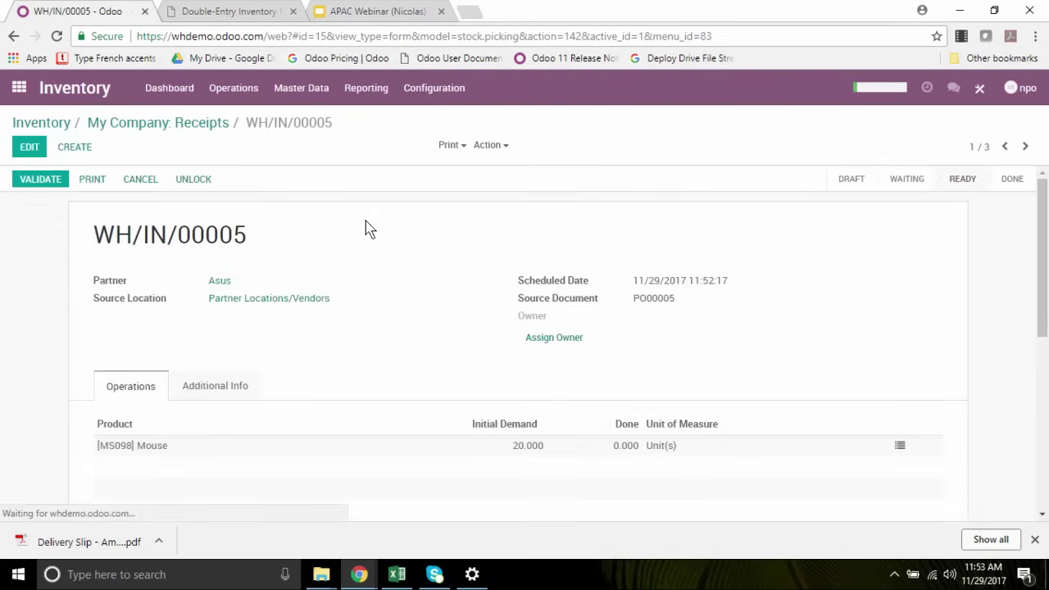
pyautogui.click(38, 182)
pyautogui.click(177, 234)
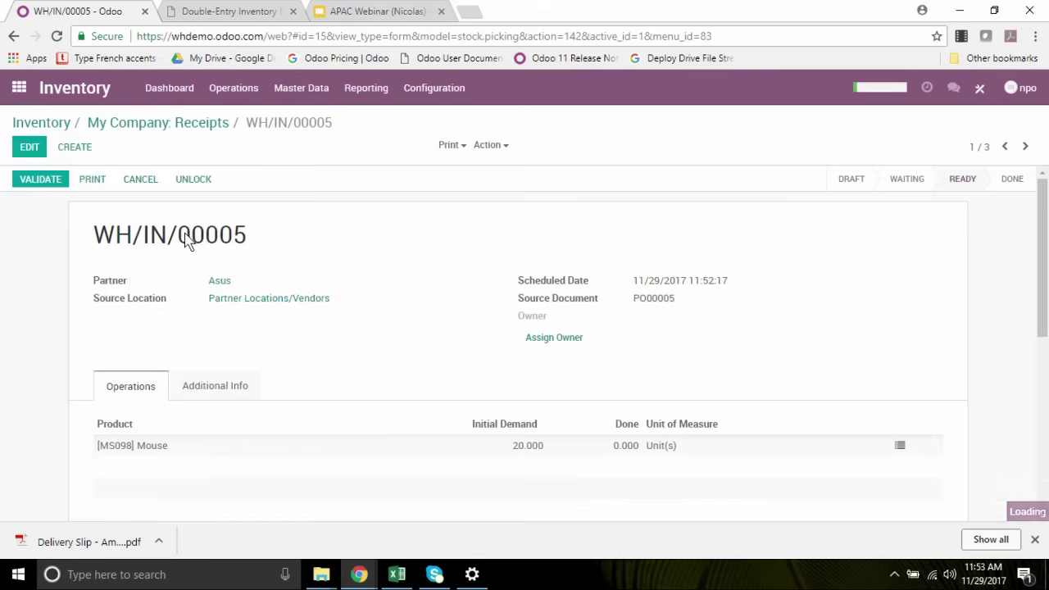
# Open the ready My Company pick of the Mouse for Carrefour in Inventory and validate it as an immediate transfer.
pyautogui.click(21, 90)
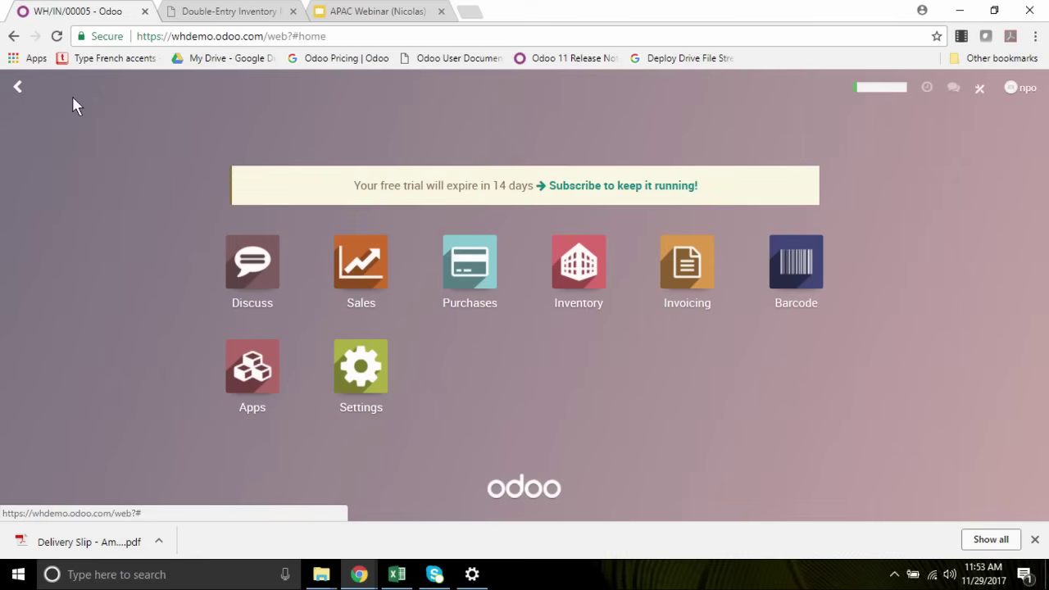
pyautogui.click(580, 275)
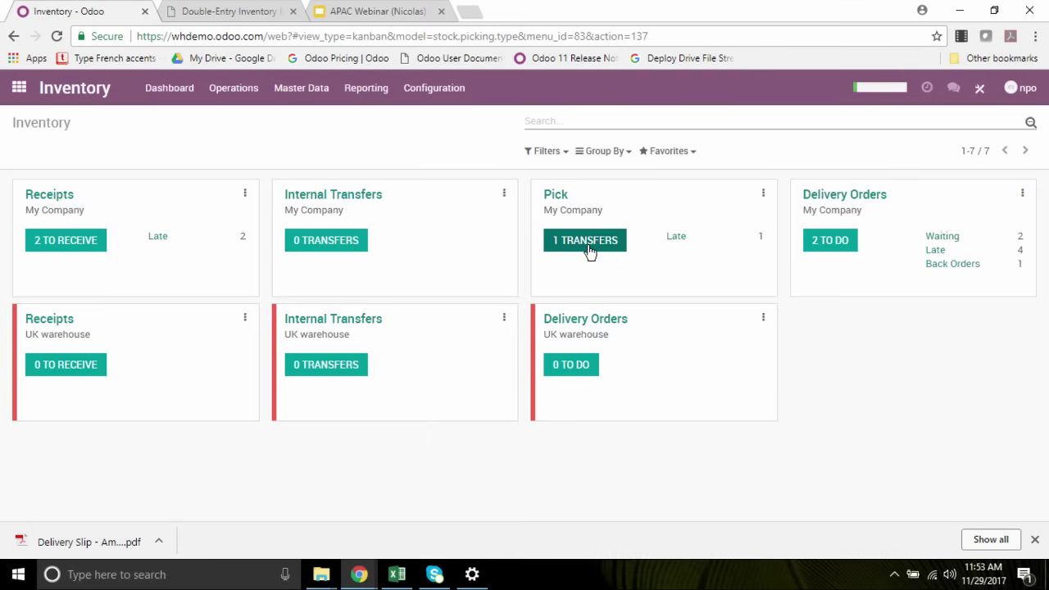
pyautogui.click(587, 241)
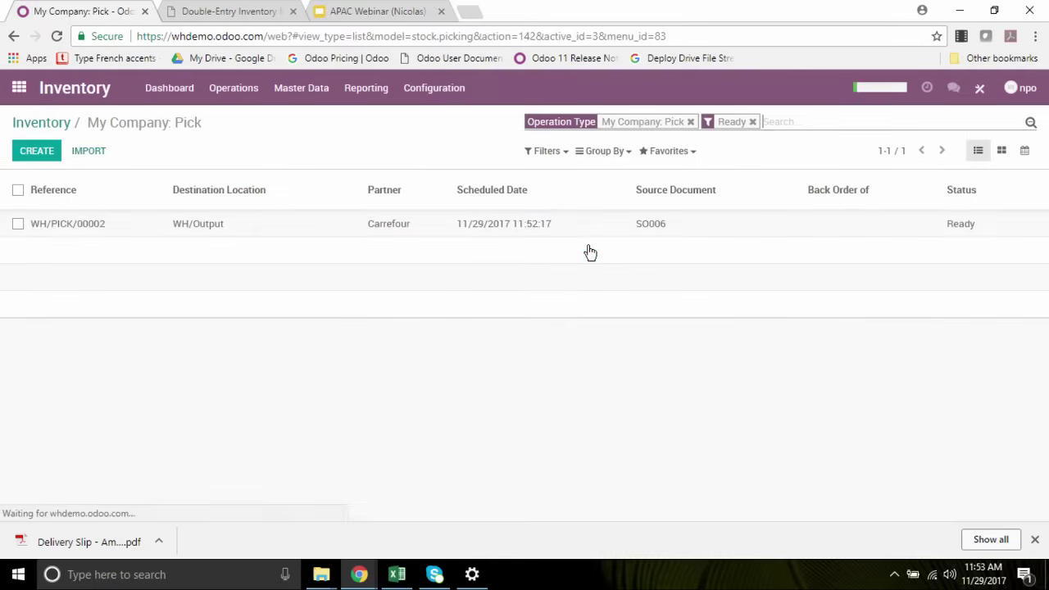
pyautogui.click(401, 233)
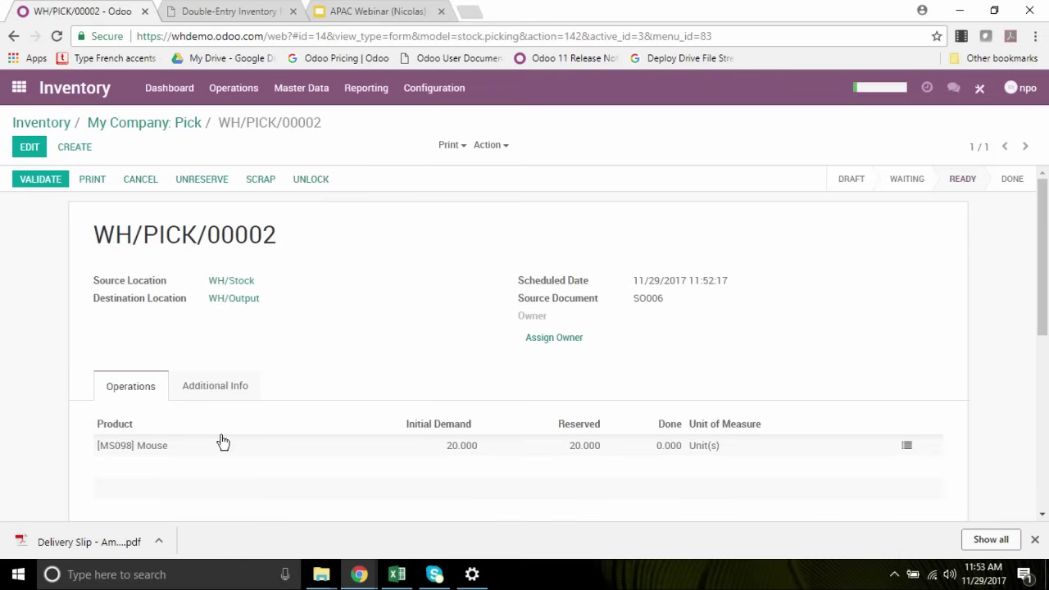
pyautogui.click(39, 179)
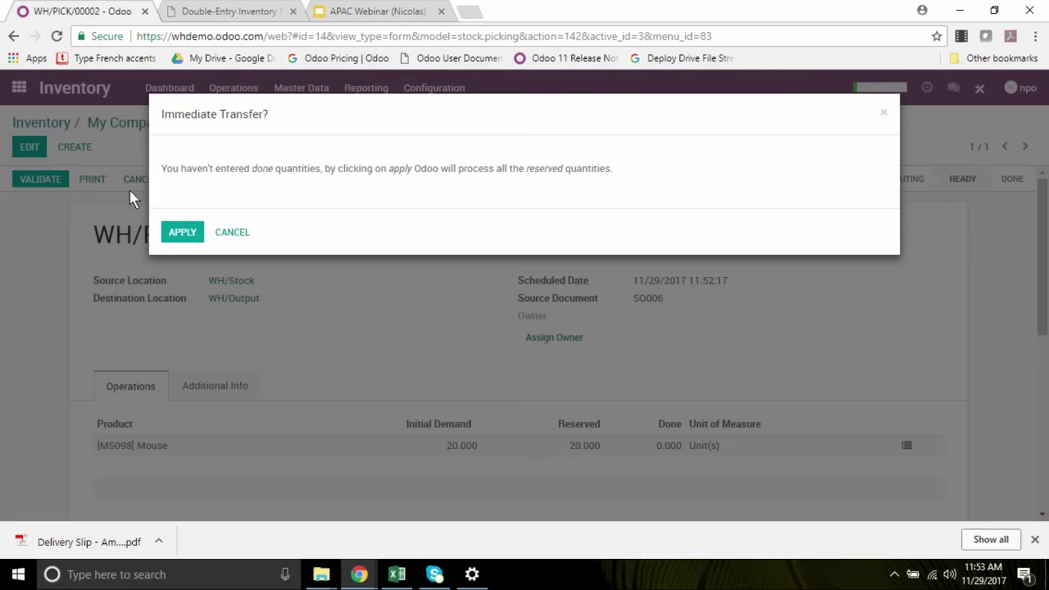
pyautogui.click(182, 231)
# Open the ready Carrefour delivery order for SO006 in My Company and validate it as an immediate transfer.
pyautogui.click(51, 122)
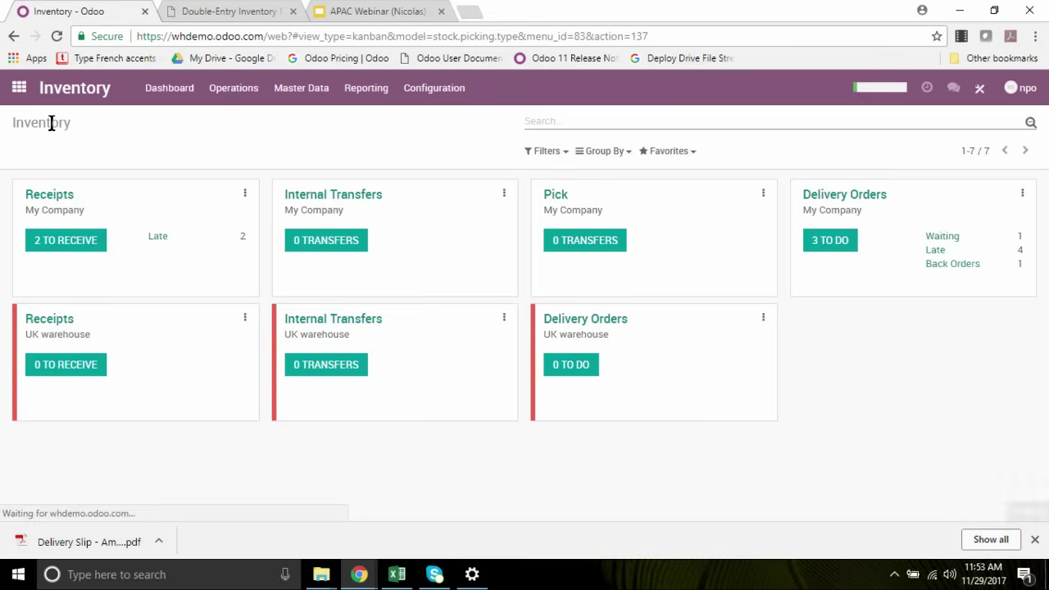
pyautogui.click(836, 244)
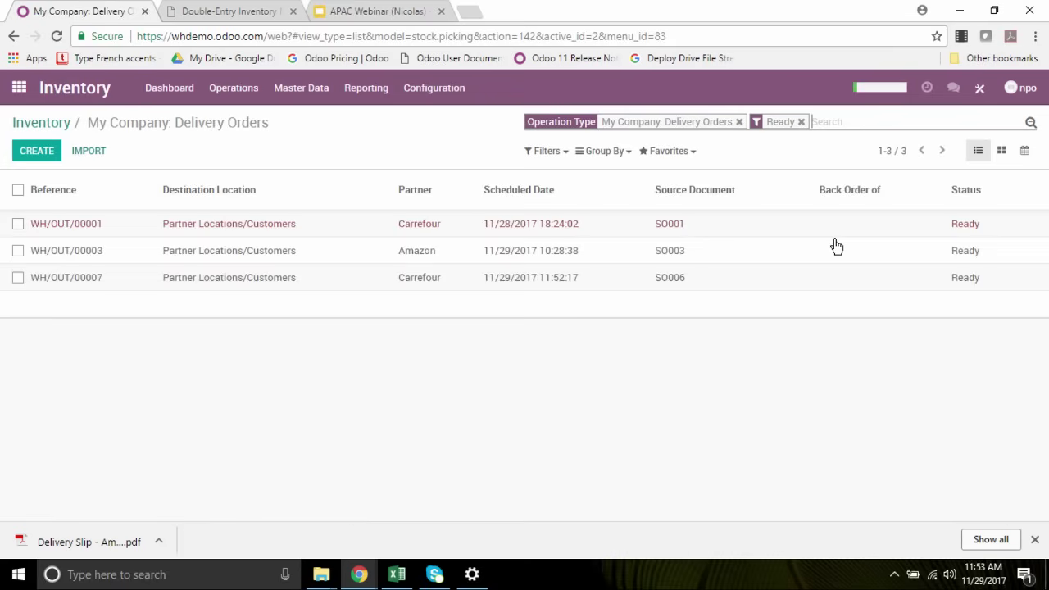
pyautogui.click(517, 283)
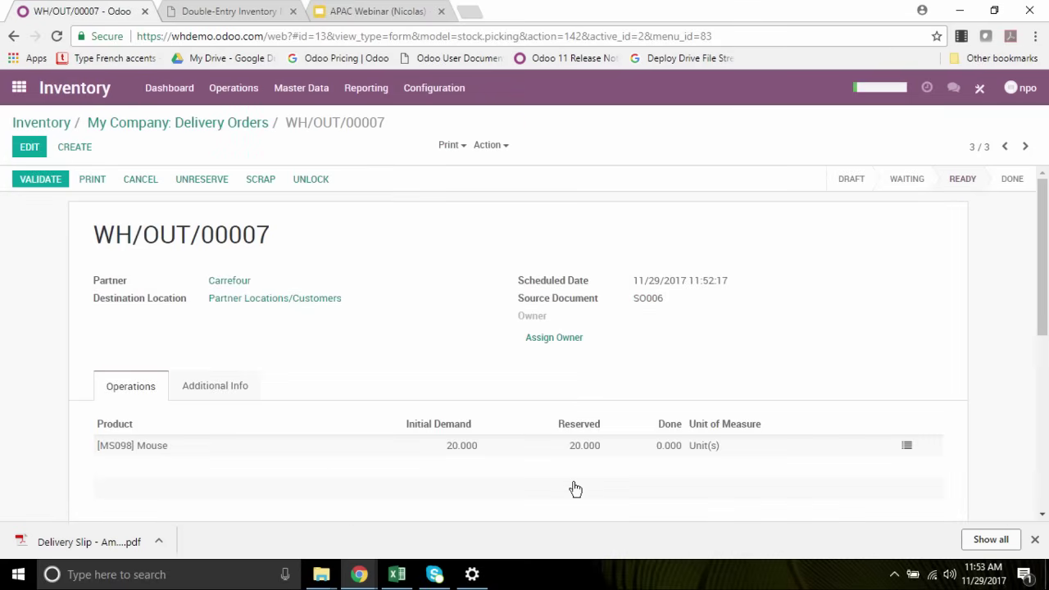
pyautogui.click(35, 183)
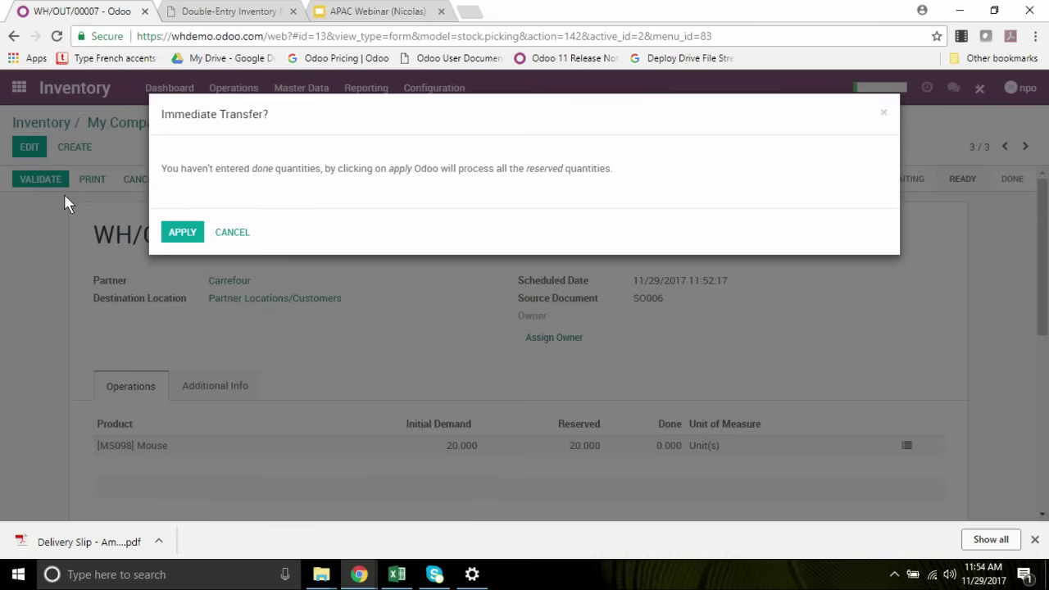
pyautogui.click(184, 233)
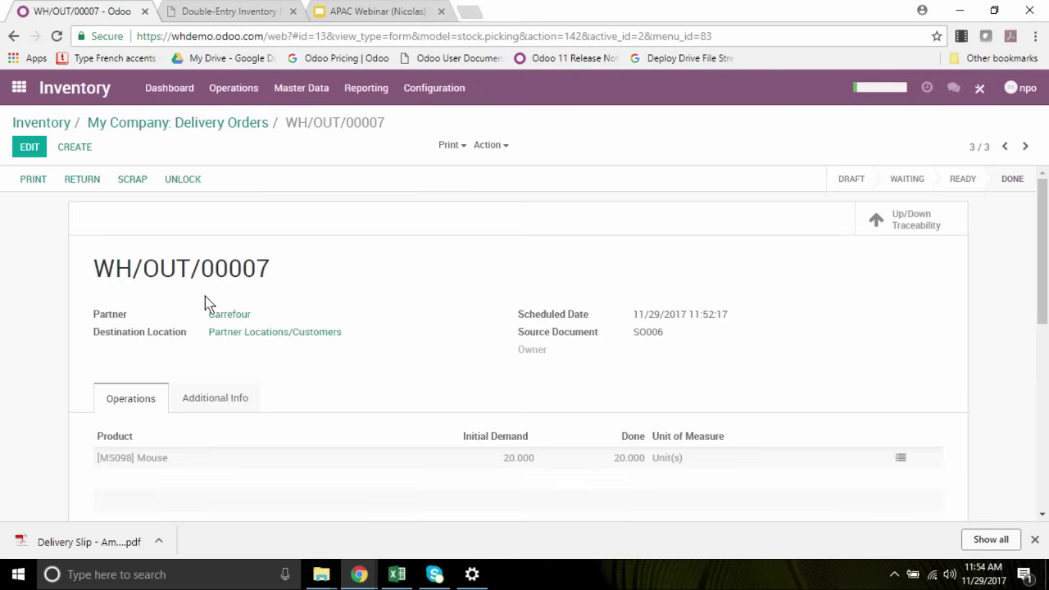
# Disable the Make To Order route on the [MS098] Mouse product, leaving only Buy, and save it.
pyautogui.click(17, 89)
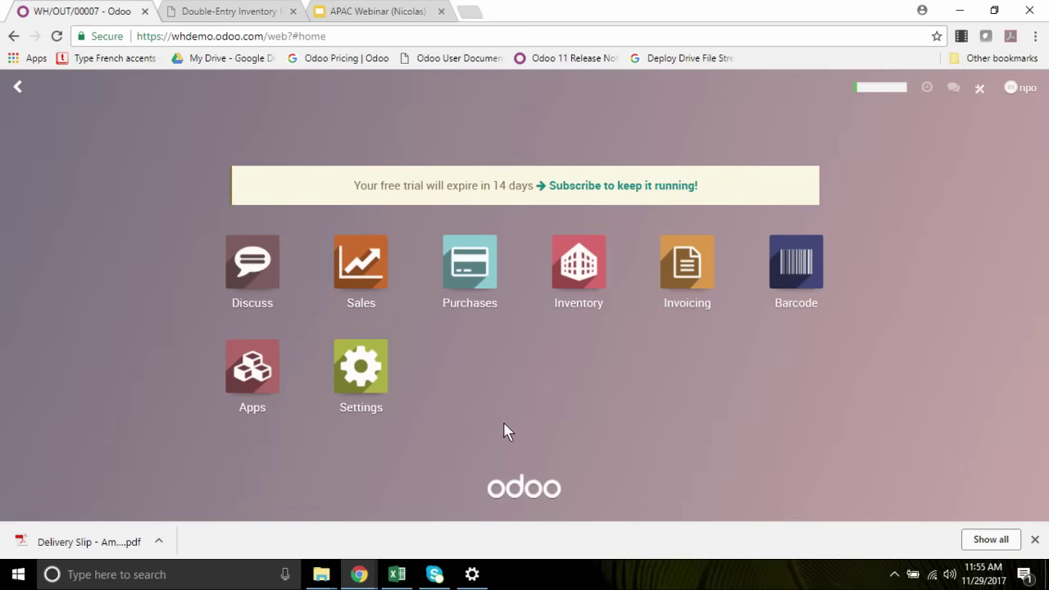
pyautogui.click(592, 298)
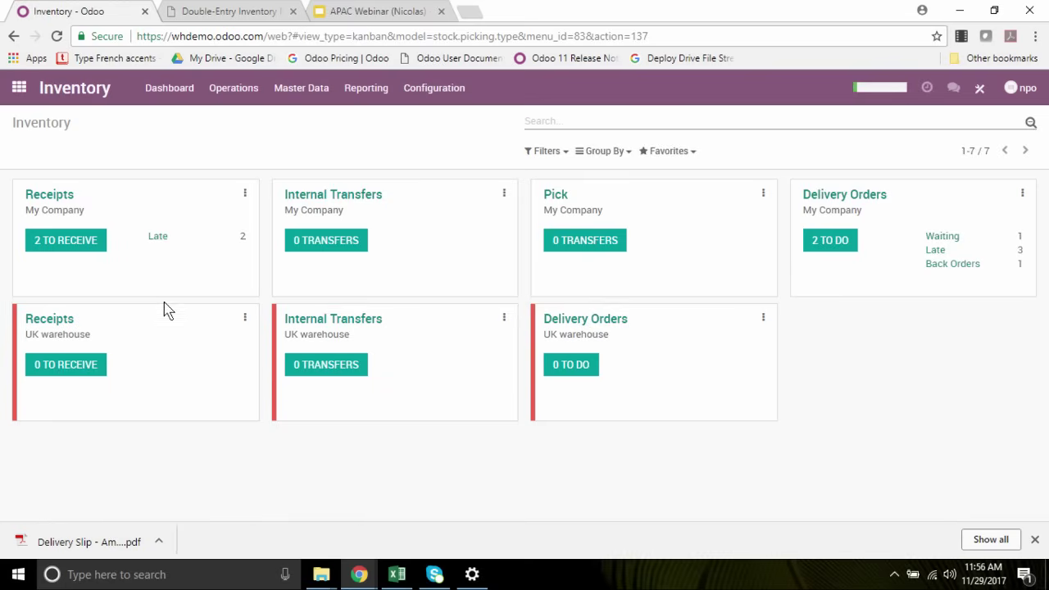
pyautogui.click(308, 90)
pyautogui.click(303, 120)
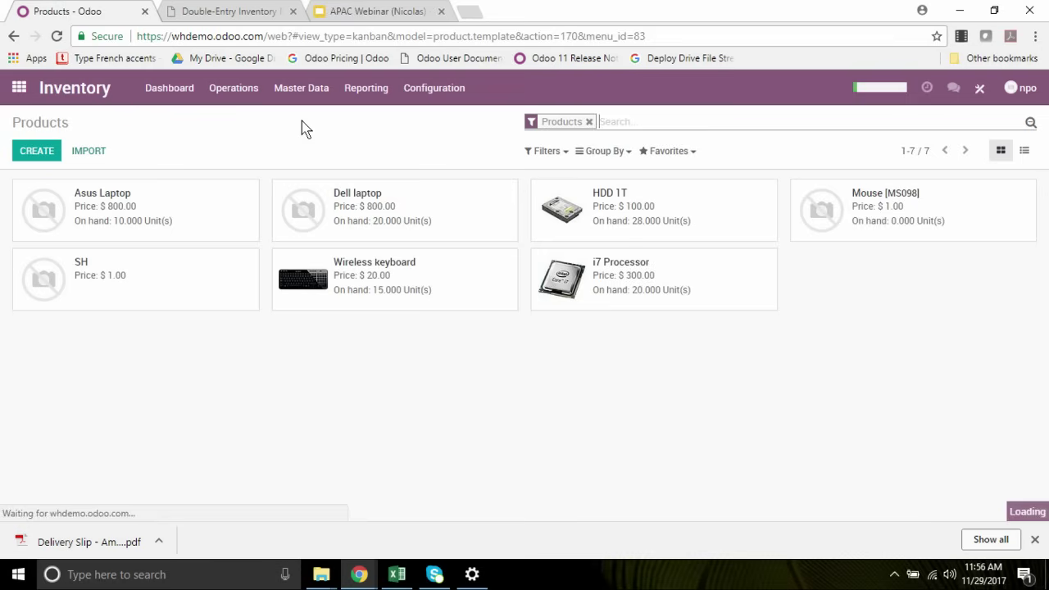
pyautogui.click(893, 233)
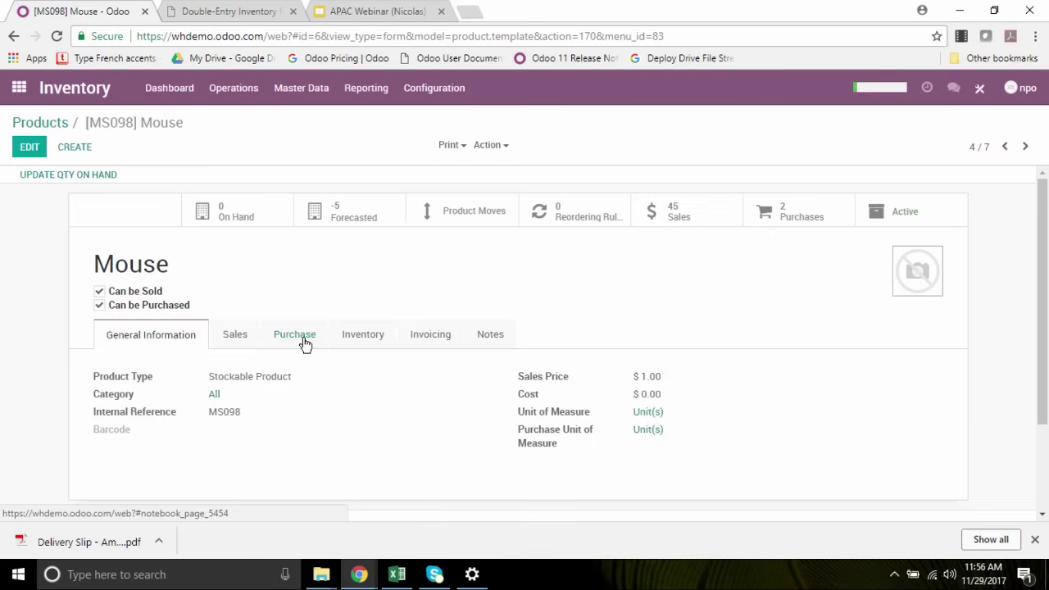
pyautogui.click(358, 341)
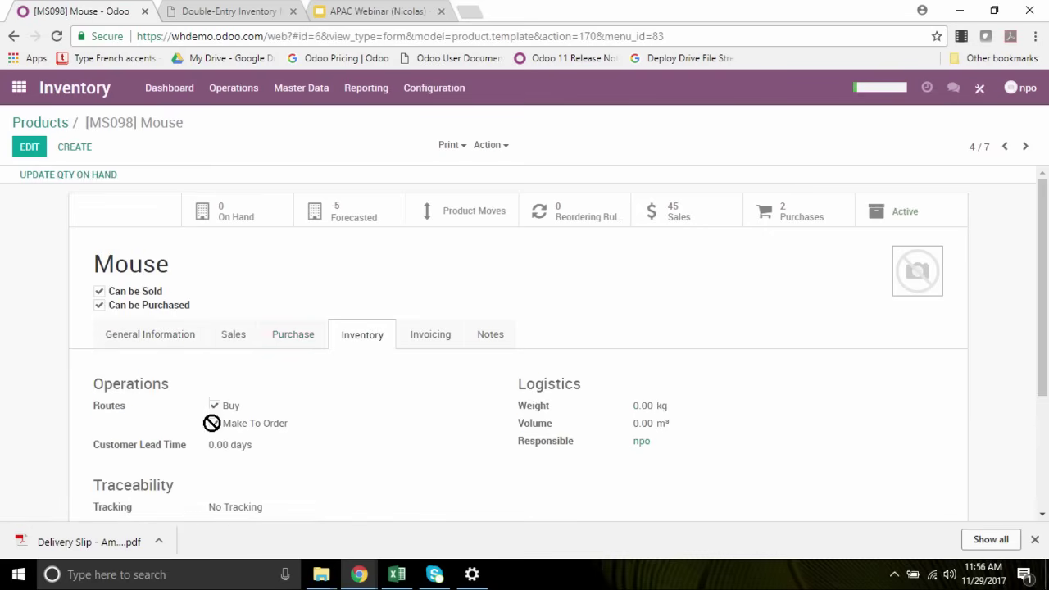
pyautogui.click(27, 148)
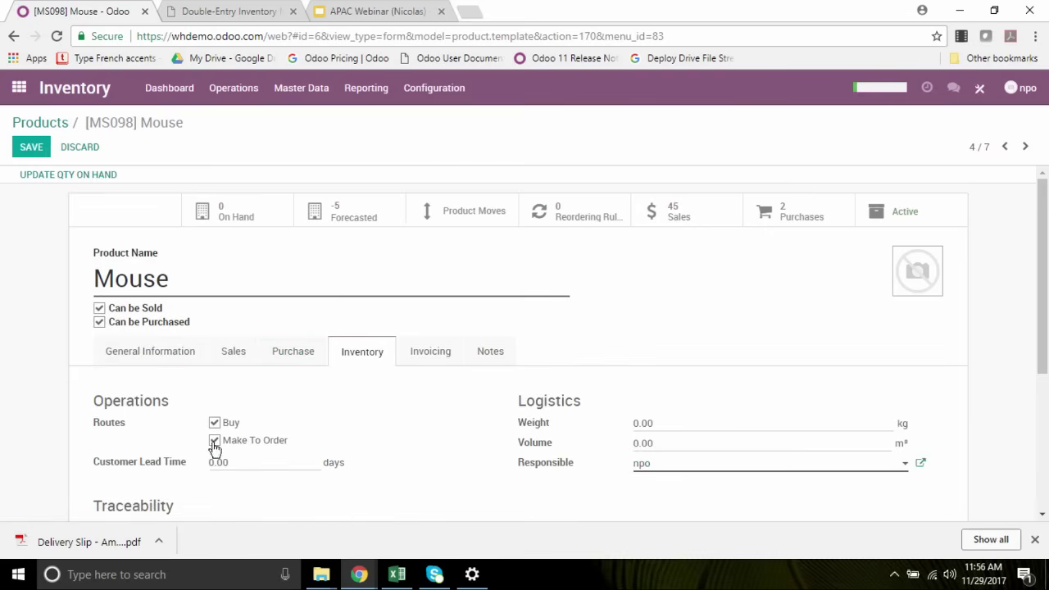
pyautogui.click(214, 440)
pyautogui.click(29, 148)
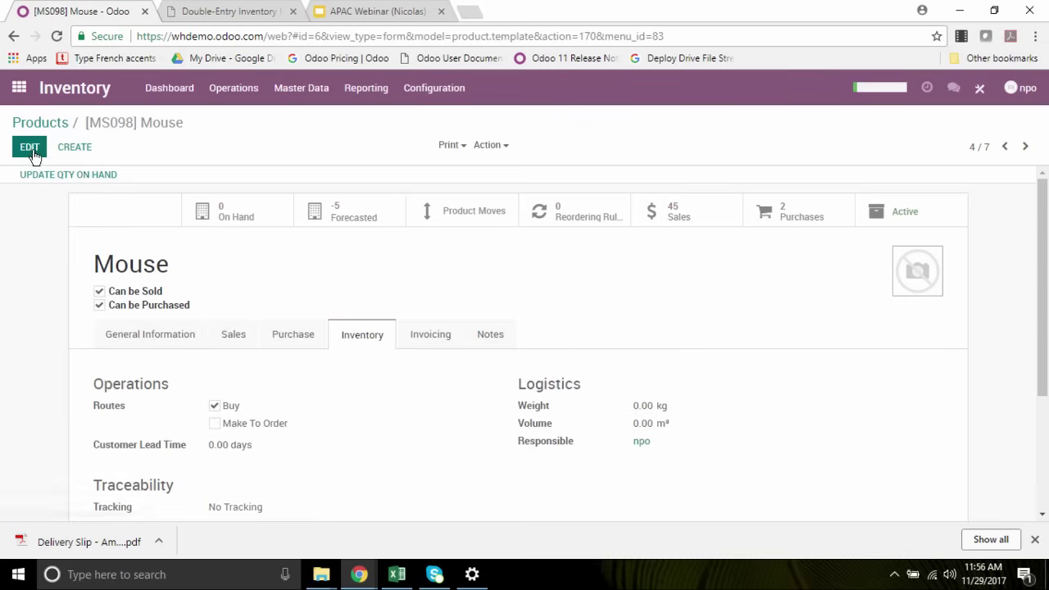
# Create a reordering rule for the Mouse in WH/Stock with minimum and maximum quantities of 0, and save it.
pyautogui.click(580, 220)
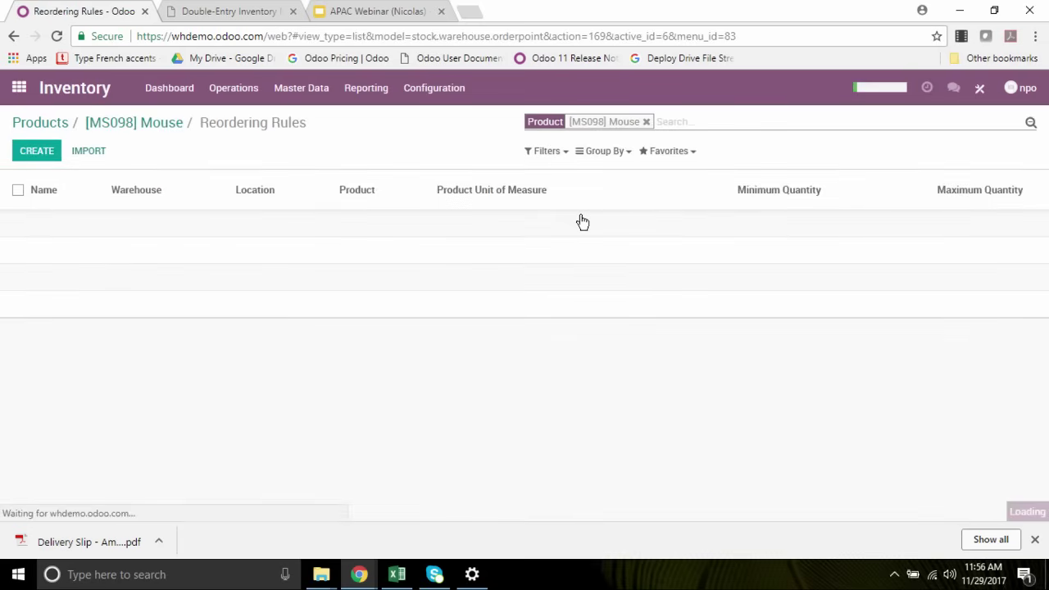
pyautogui.click(46, 159)
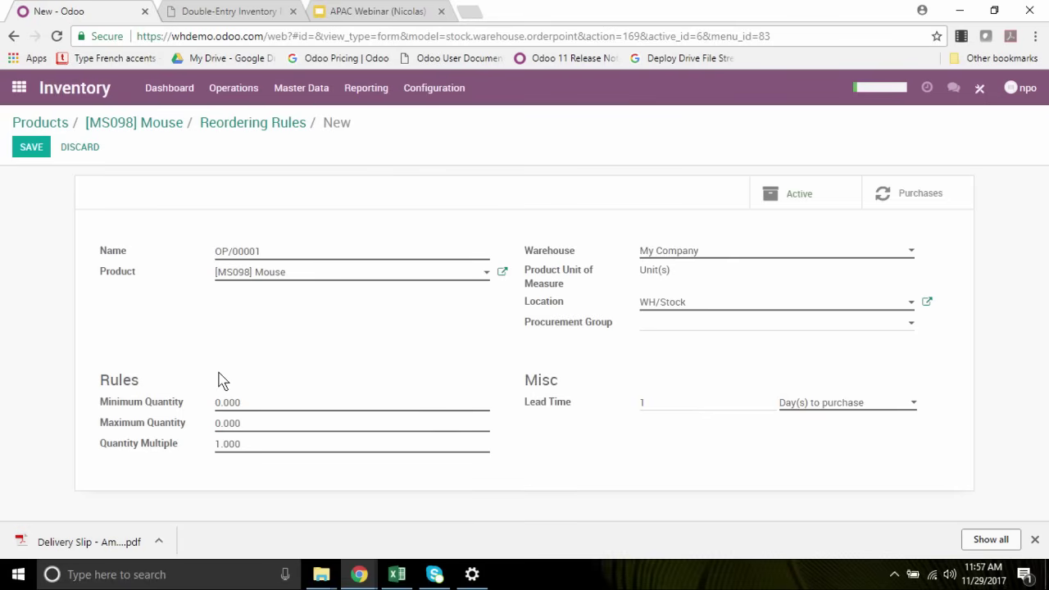
pyautogui.click(674, 310)
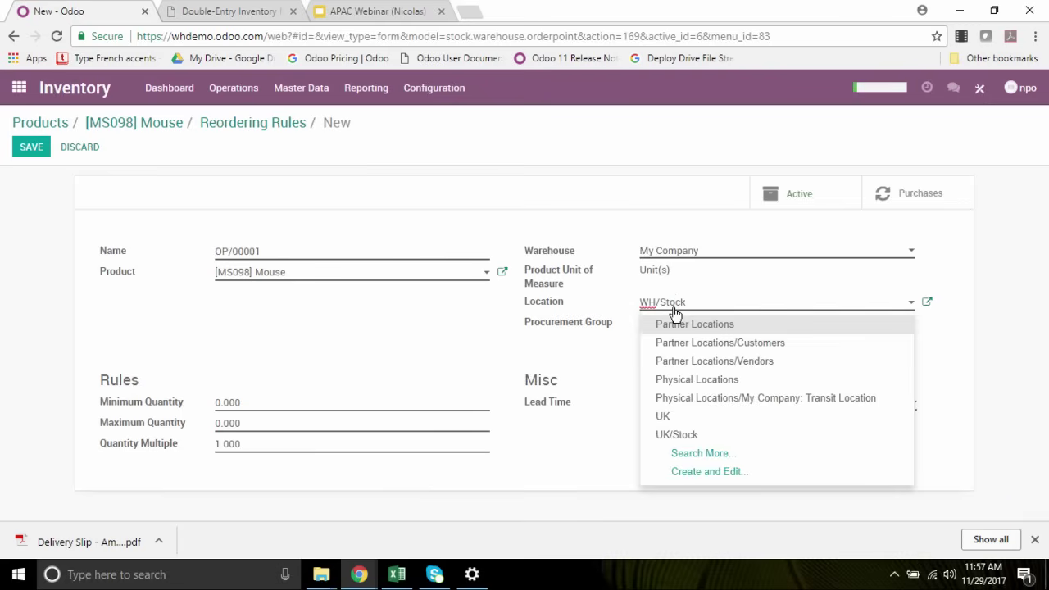
pyautogui.click(361, 347)
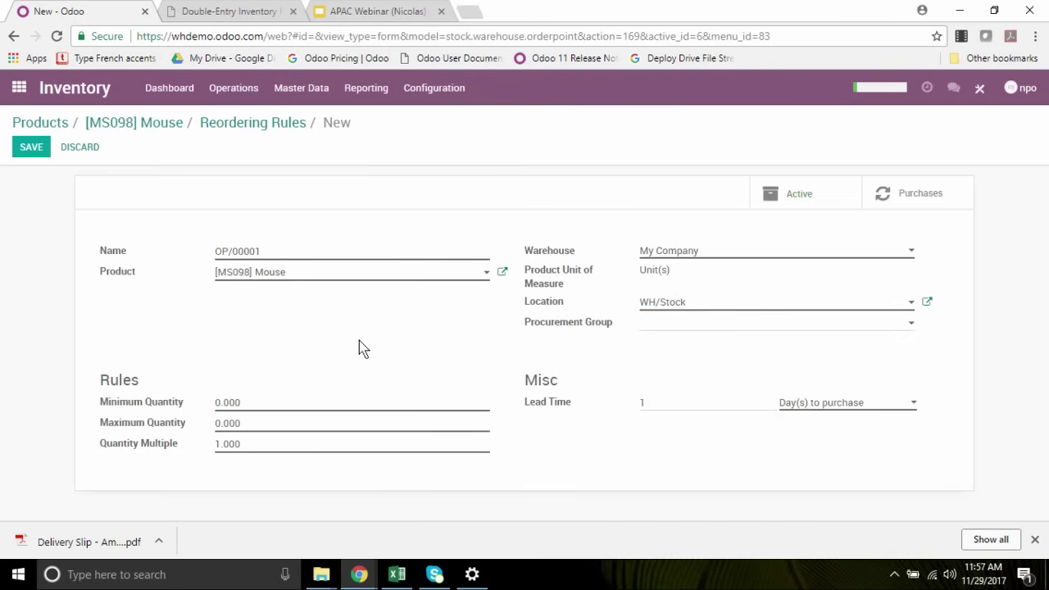
pyautogui.click(32, 150)
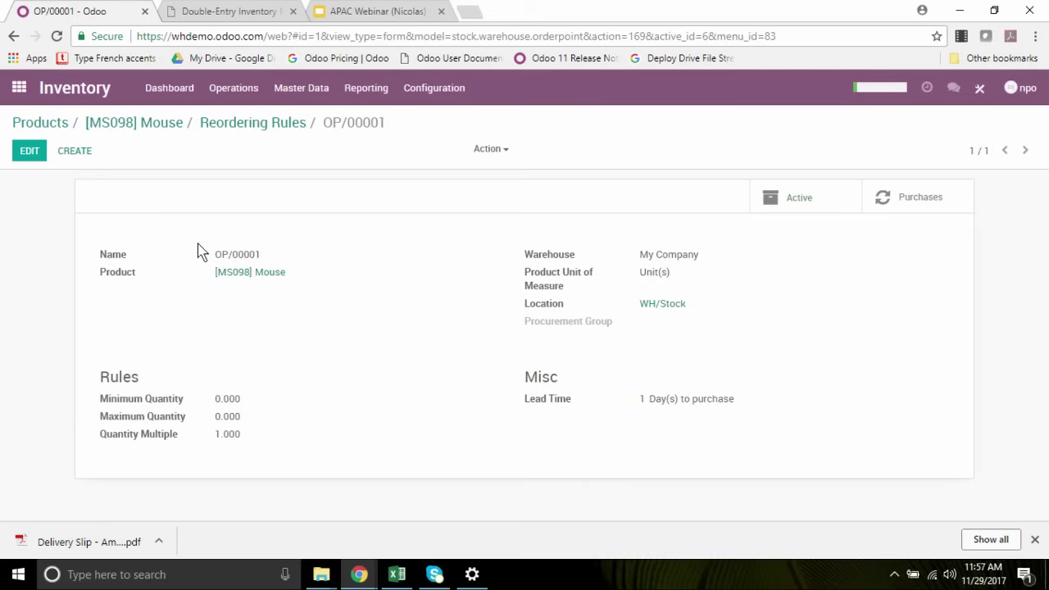
pyautogui.click(51, 127)
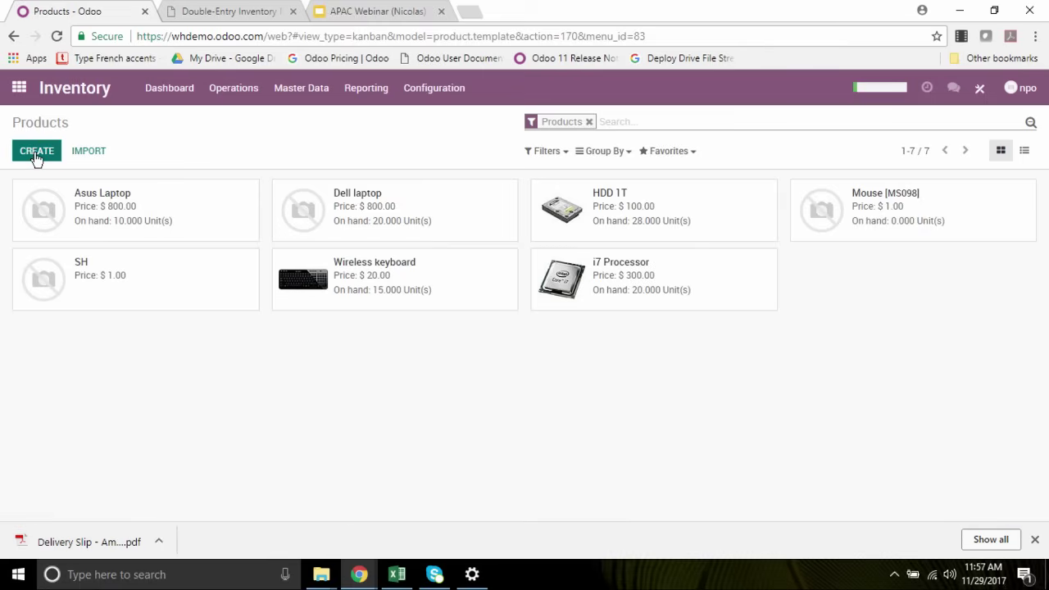
pyautogui.click(35, 156)
pyautogui.click(18, 97)
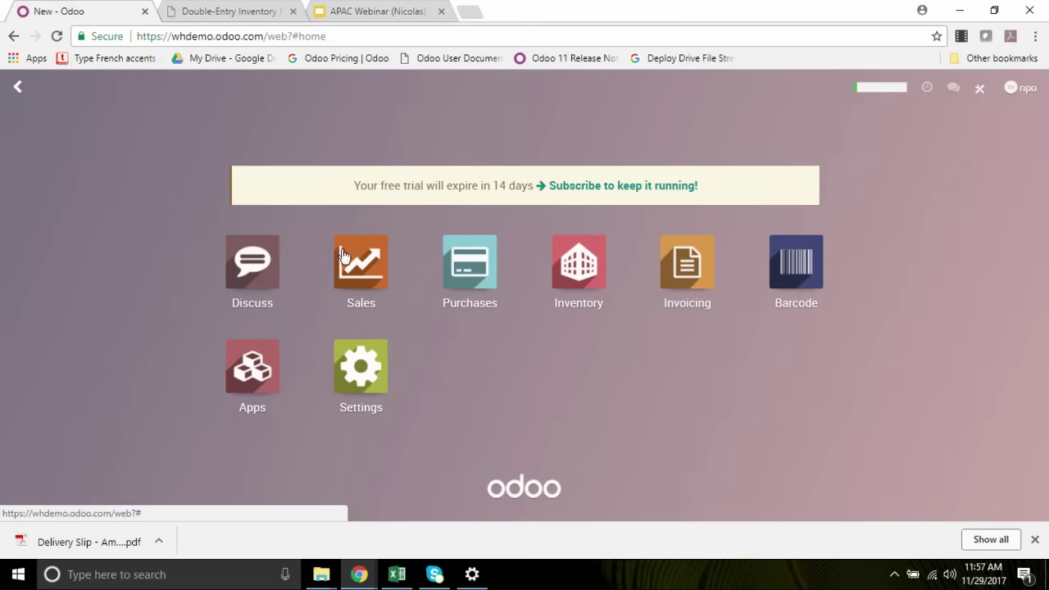
pyautogui.click(387, 284)
pyautogui.click(35, 151)
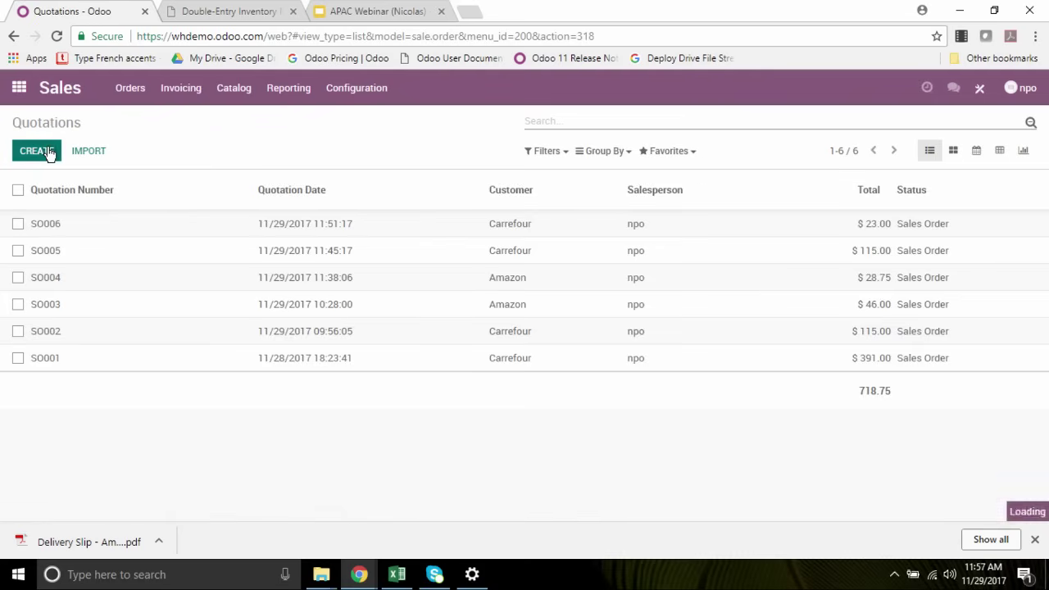
pyautogui.click(279, 285)
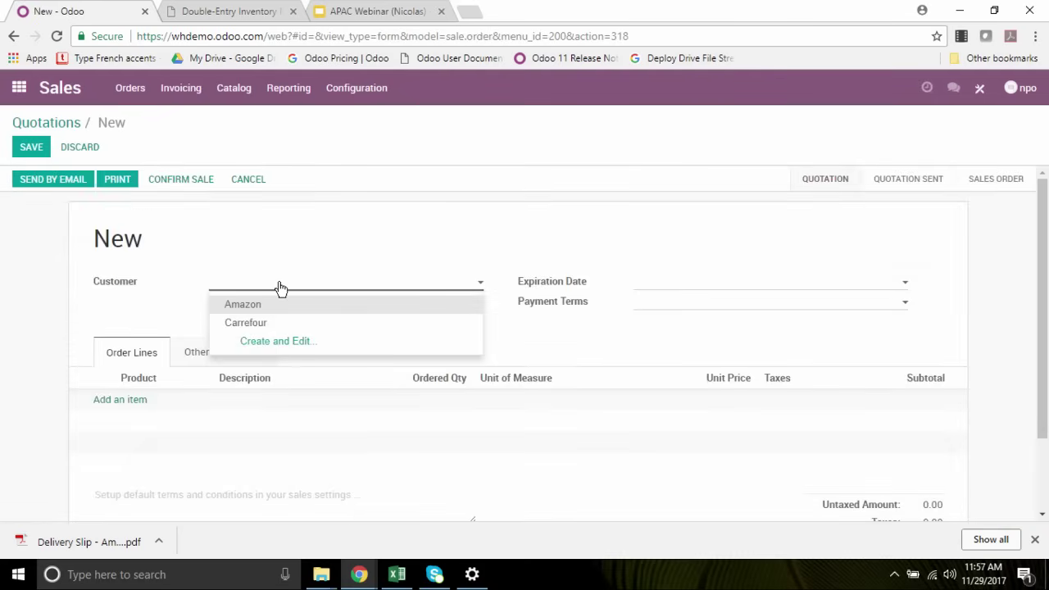
pyautogui.click(247, 306)
pyautogui.click(115, 401)
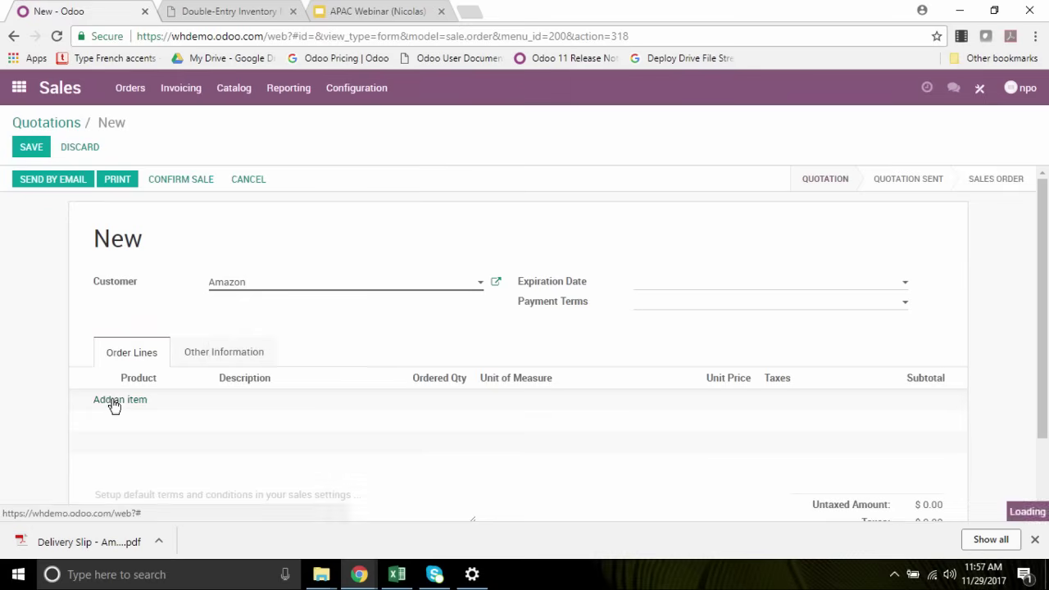
pyautogui.write('MS')
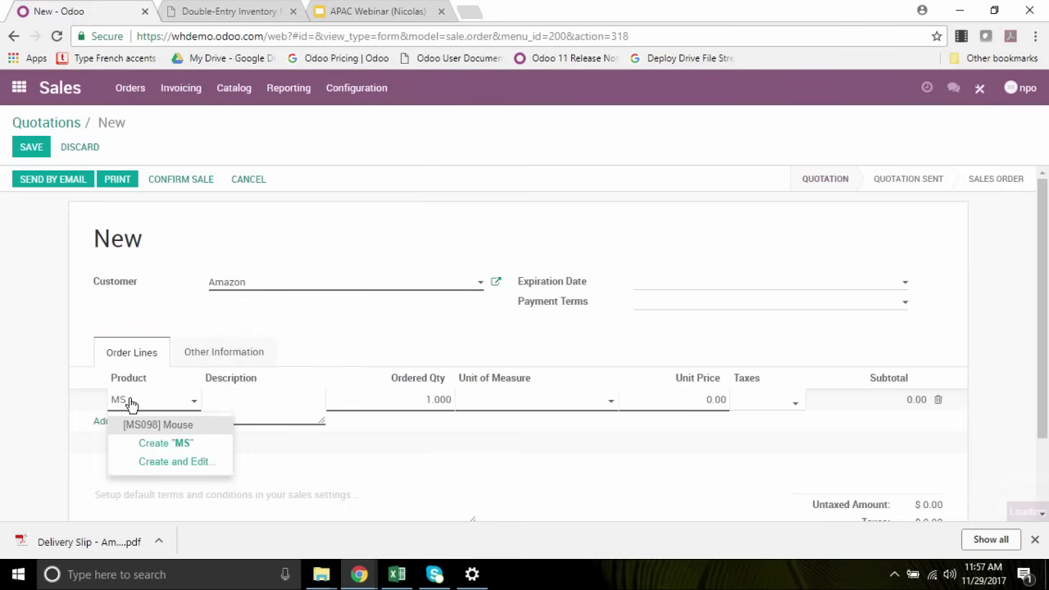
pyautogui.click(156, 424)
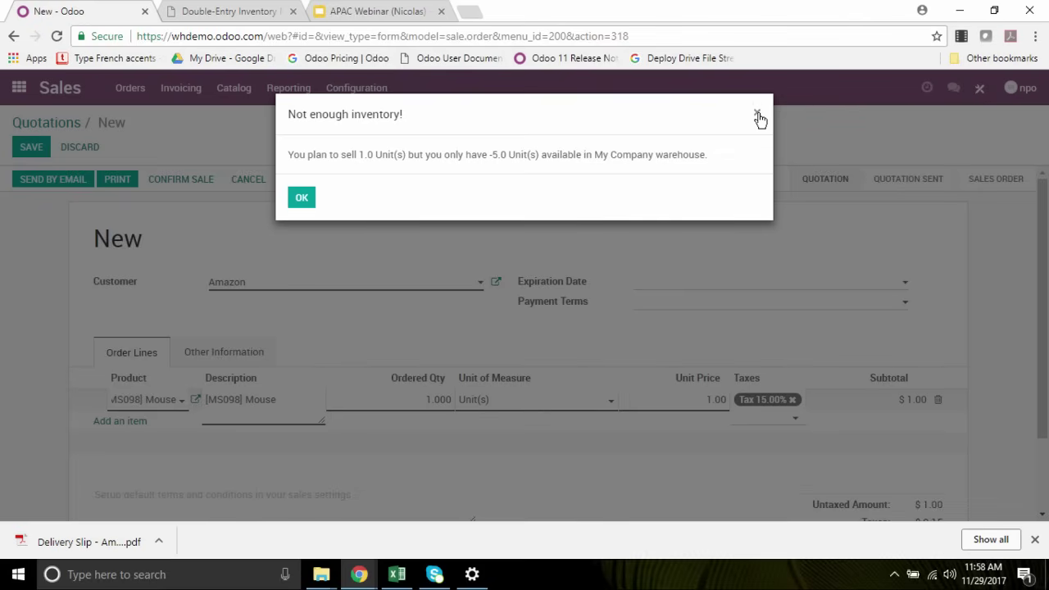
pyautogui.click(757, 114)
pyautogui.click(245, 357)
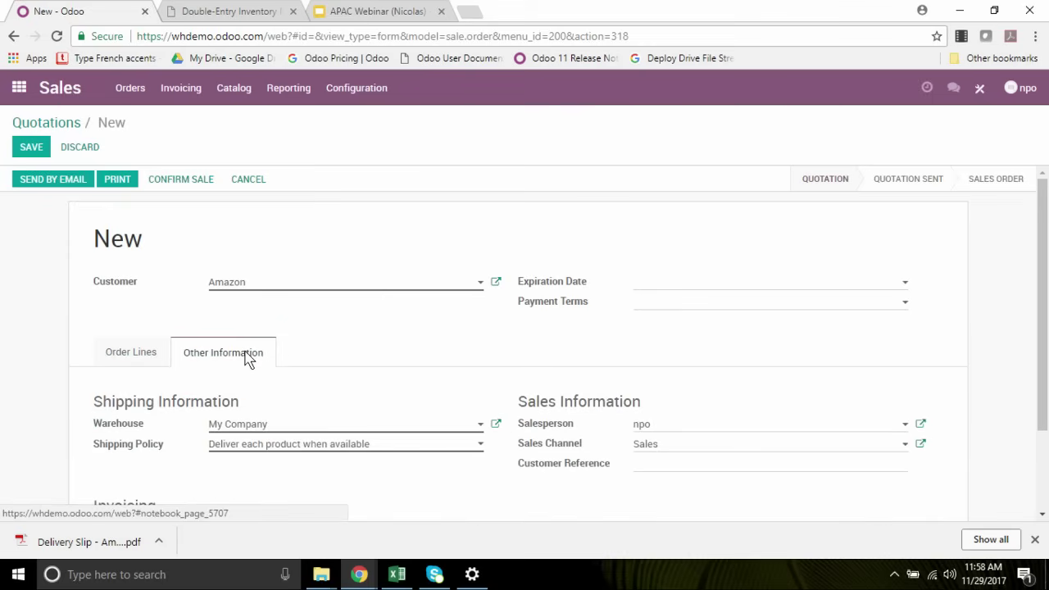
pyautogui.click(237, 98)
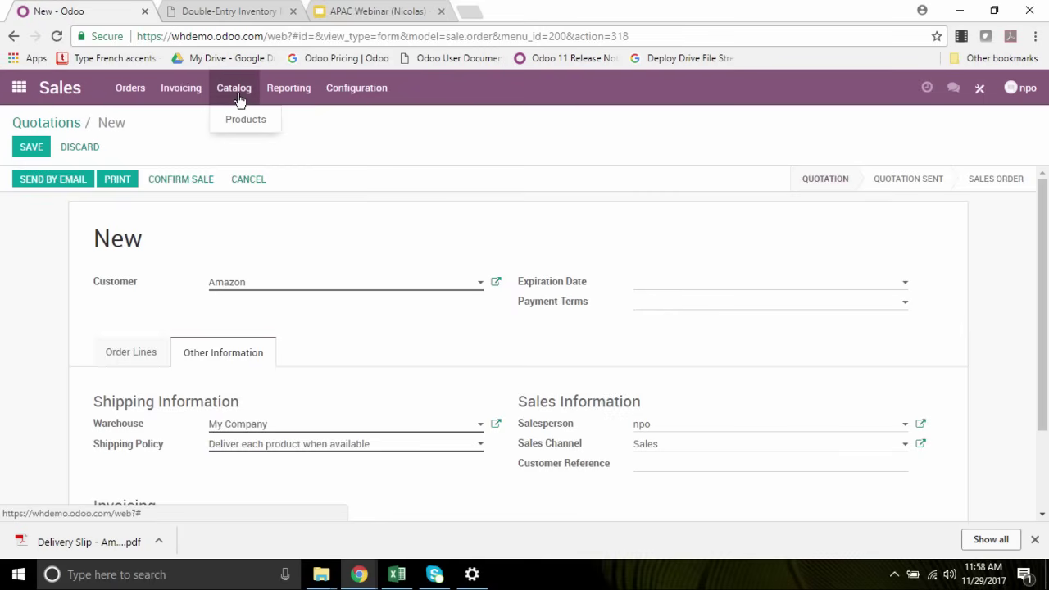
pyautogui.click(250, 123)
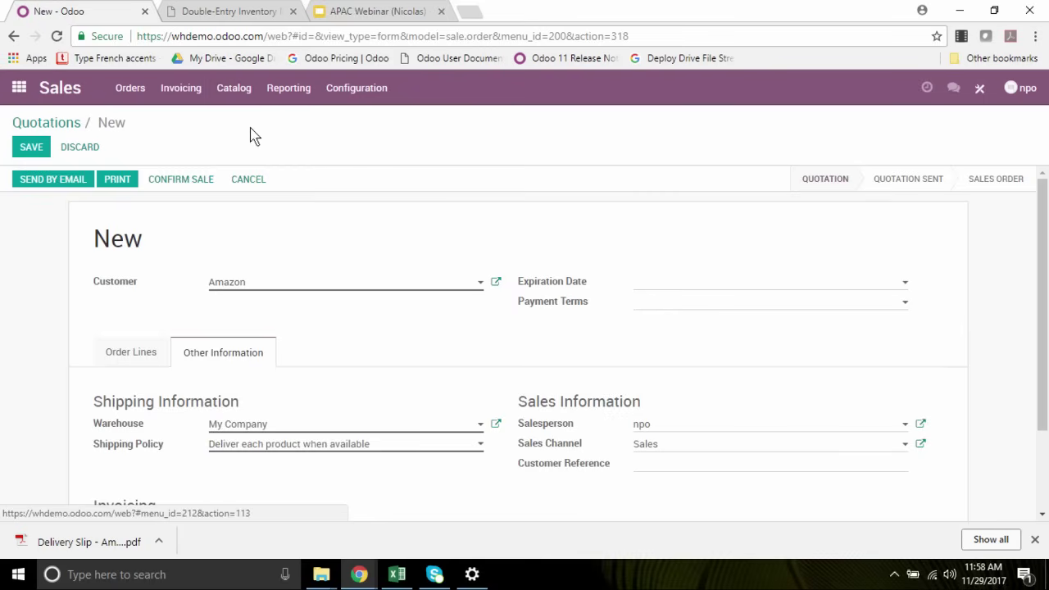
pyautogui.click(300, 197)
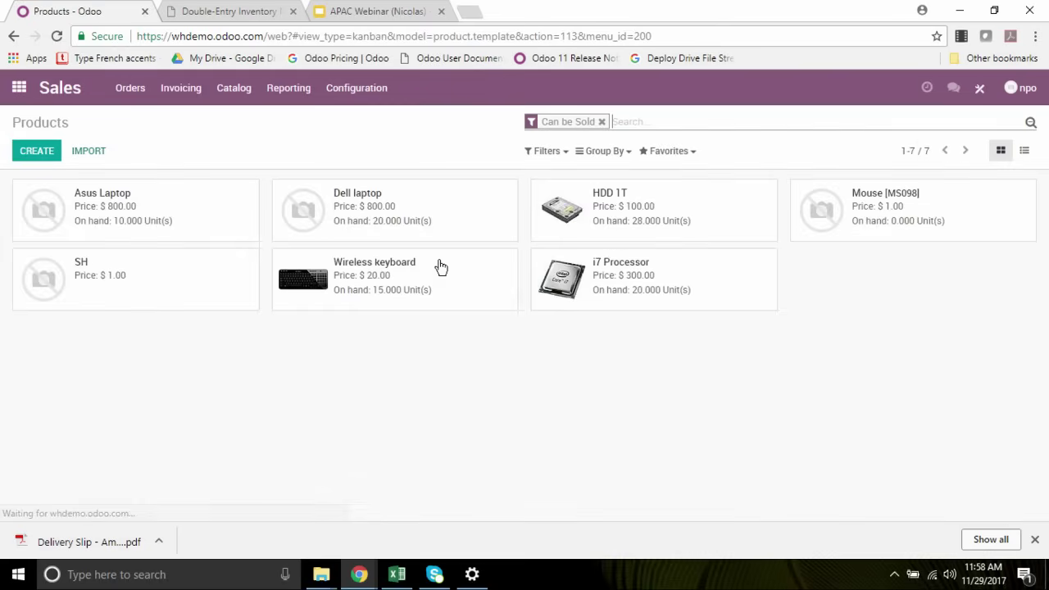
# Open the Mouse product from the sales catalog to examine its record, and return to the product list.
pyautogui.click(875, 213)
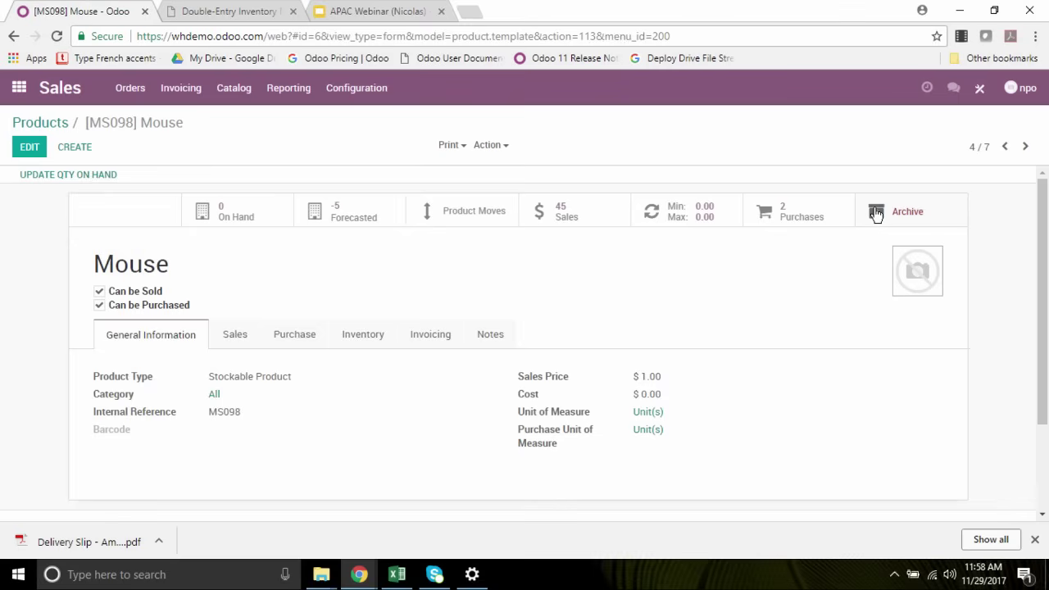
pyautogui.click(875, 213)
pyautogui.click(40, 122)
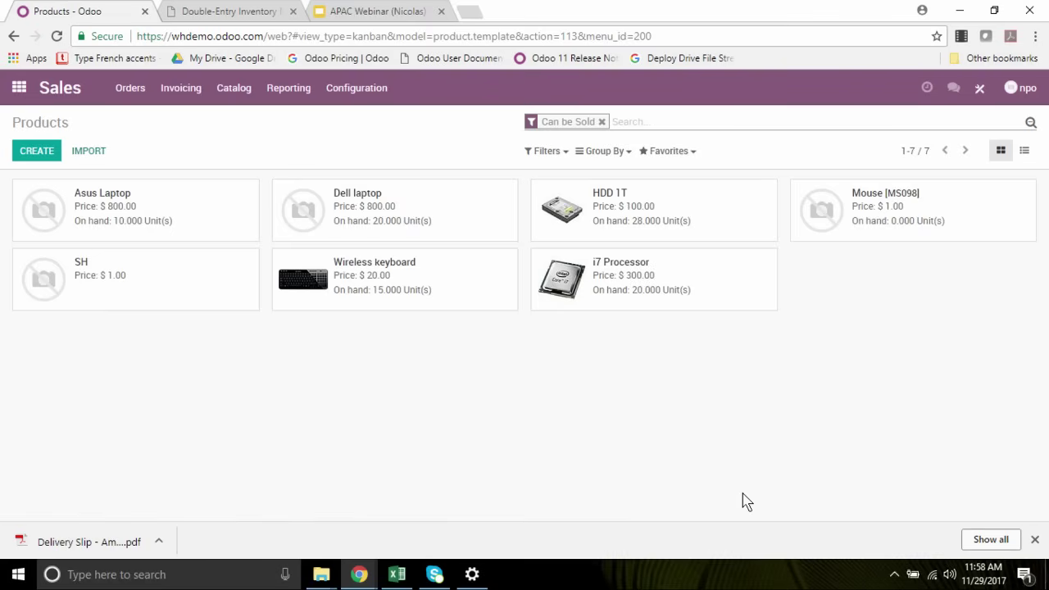
# Create a product named Fan with the product type Stockable Product, and save it.
pyautogui.click(25, 151)
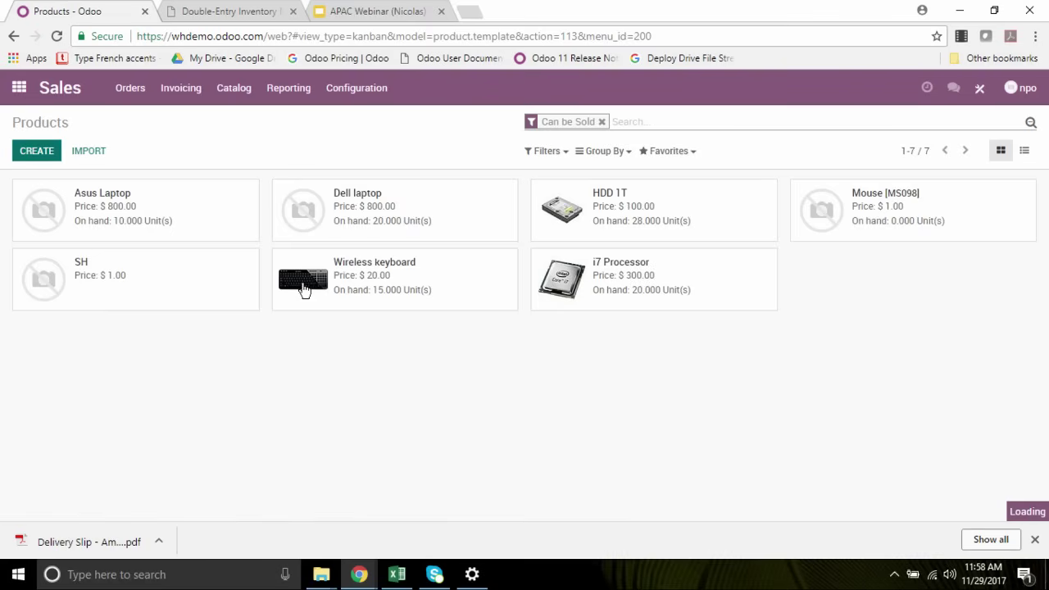
pyautogui.click(224, 264)
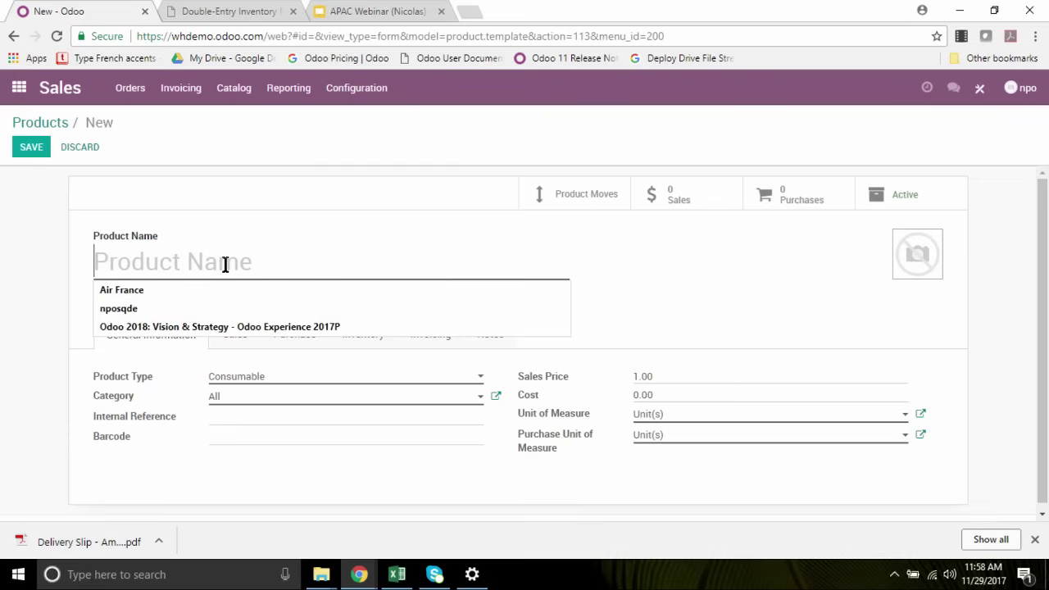
pyautogui.write('Fan')
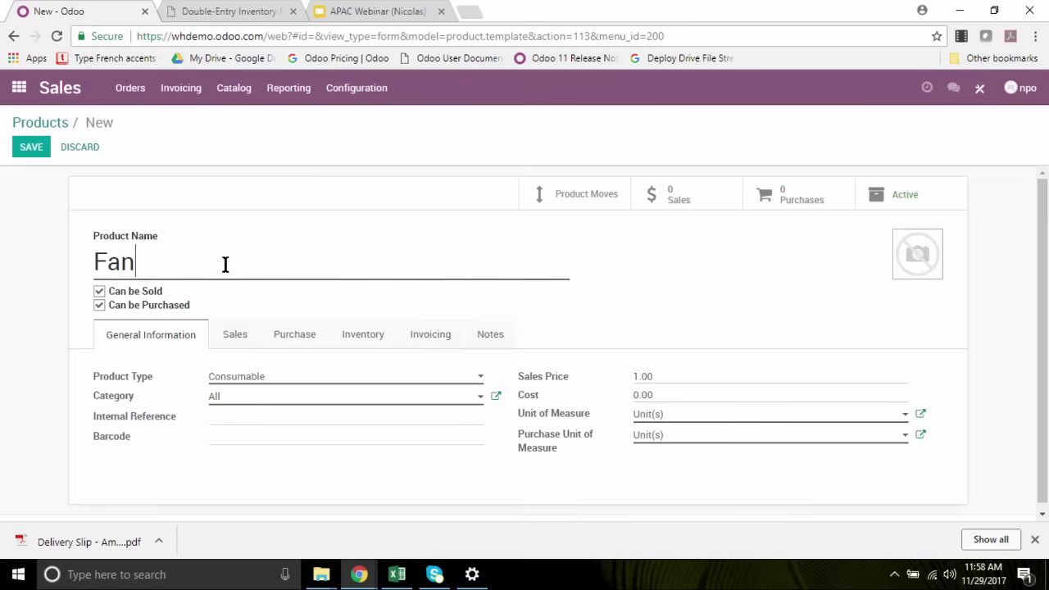
pyautogui.click(249, 378)
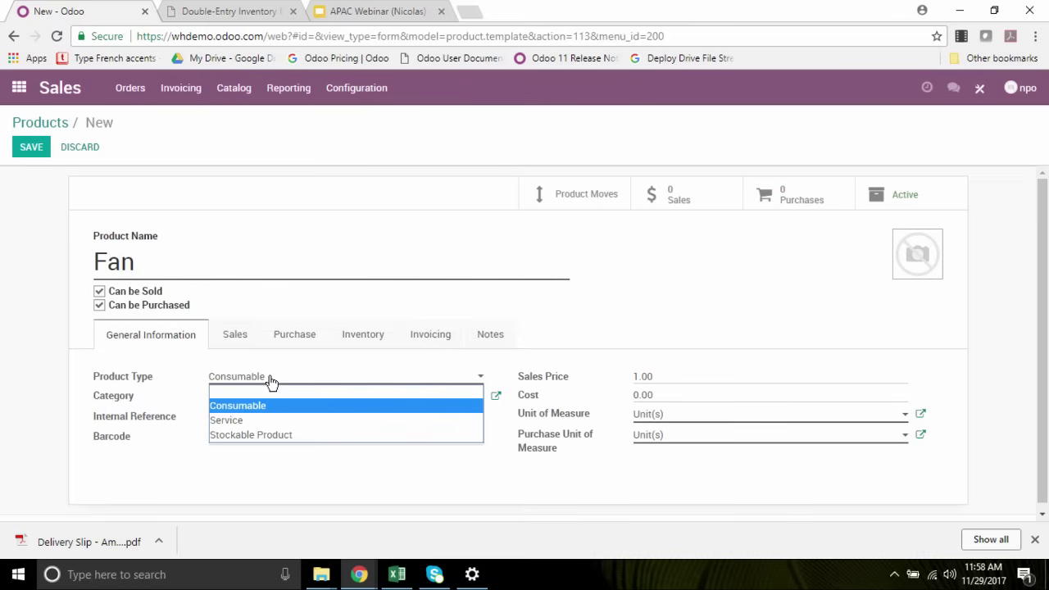
pyautogui.click(257, 437)
pyautogui.click(236, 352)
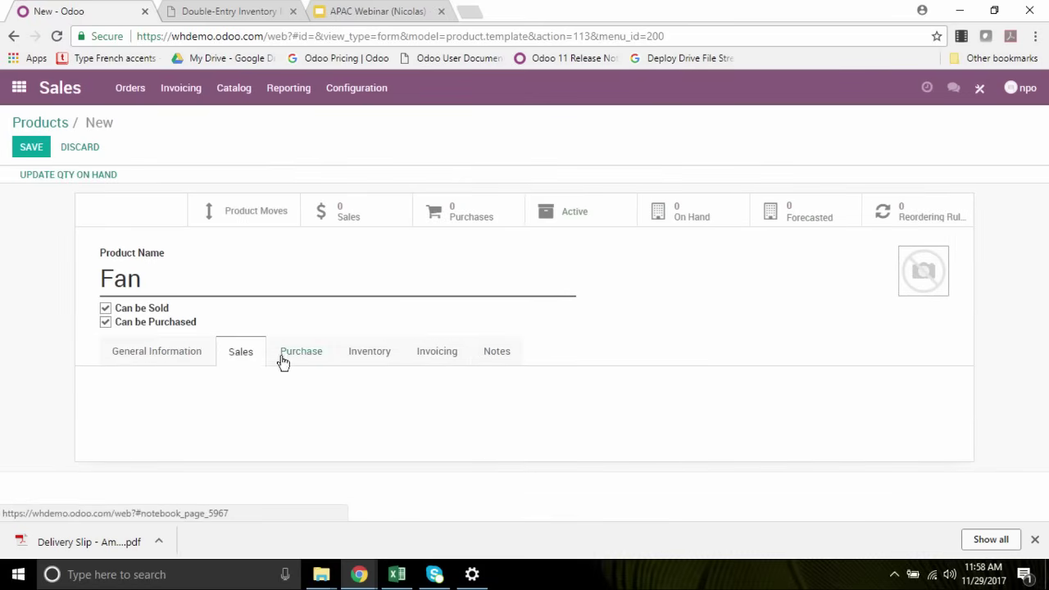
pyautogui.click(288, 352)
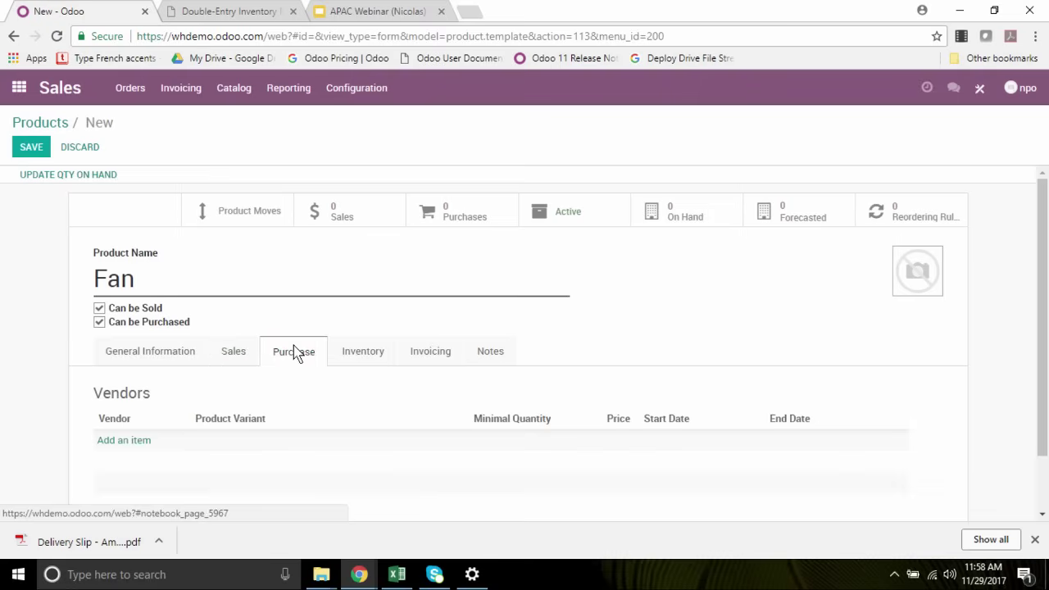
pyautogui.click(34, 153)
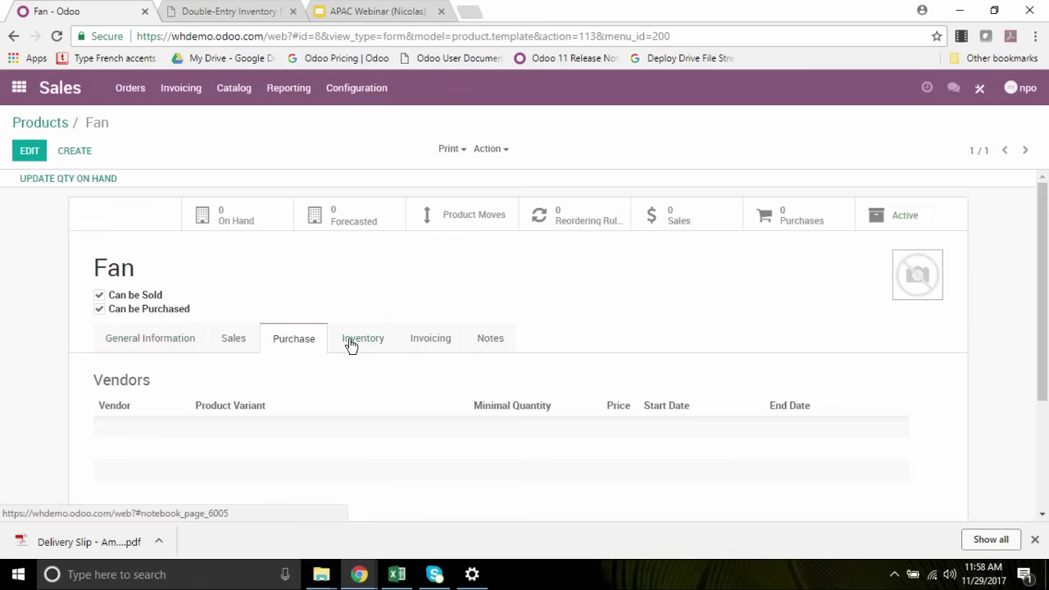
# Add Seagate as a vendor on the Fan product with a delivery lead time of 1 day.
pyautogui.click(39, 159)
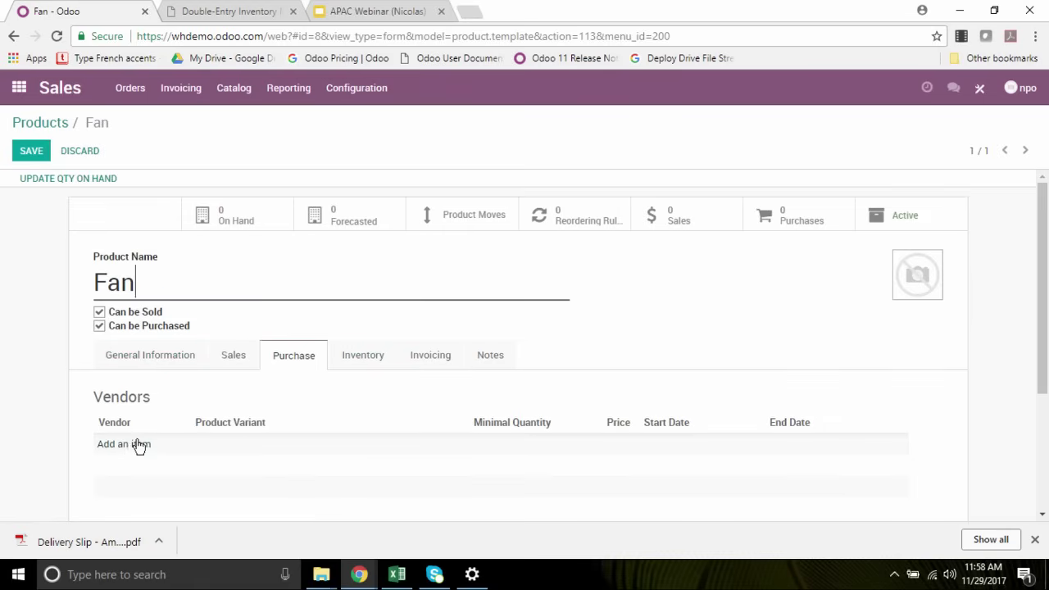
pyautogui.click(127, 444)
pyautogui.click(314, 211)
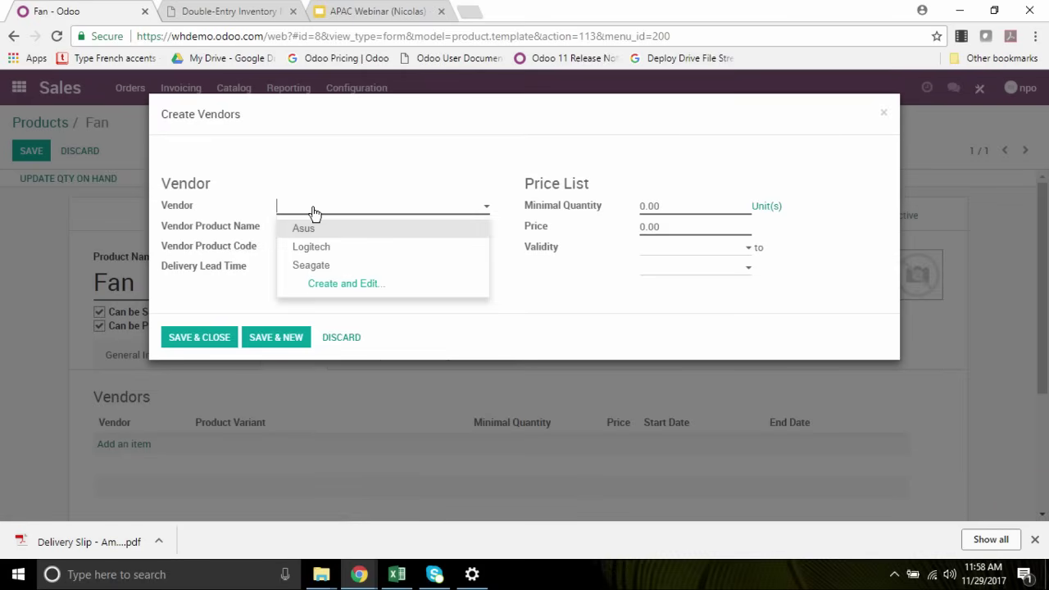
pyautogui.click(308, 265)
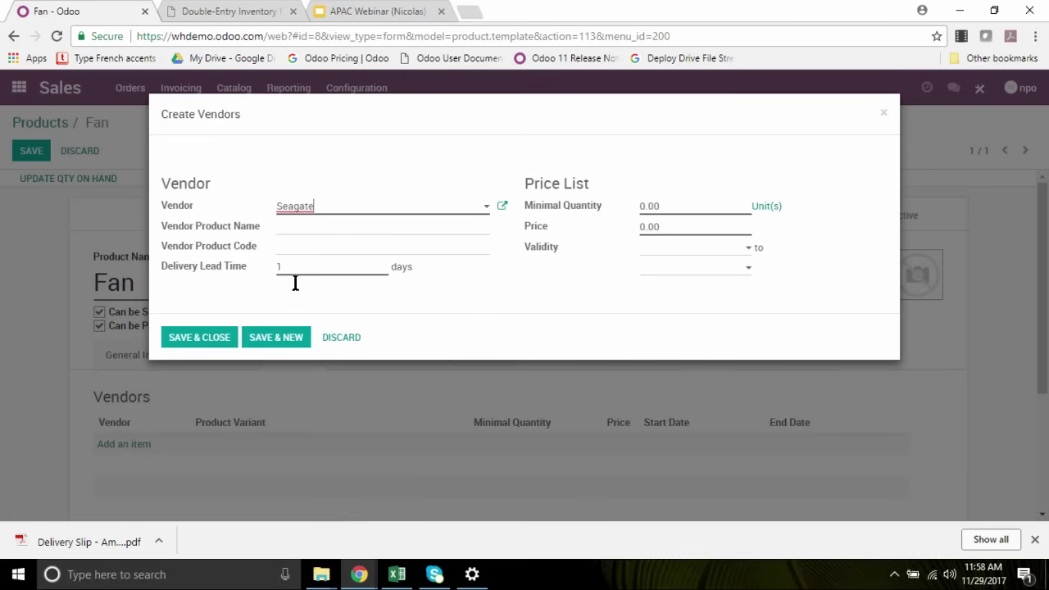
pyautogui.click(207, 338)
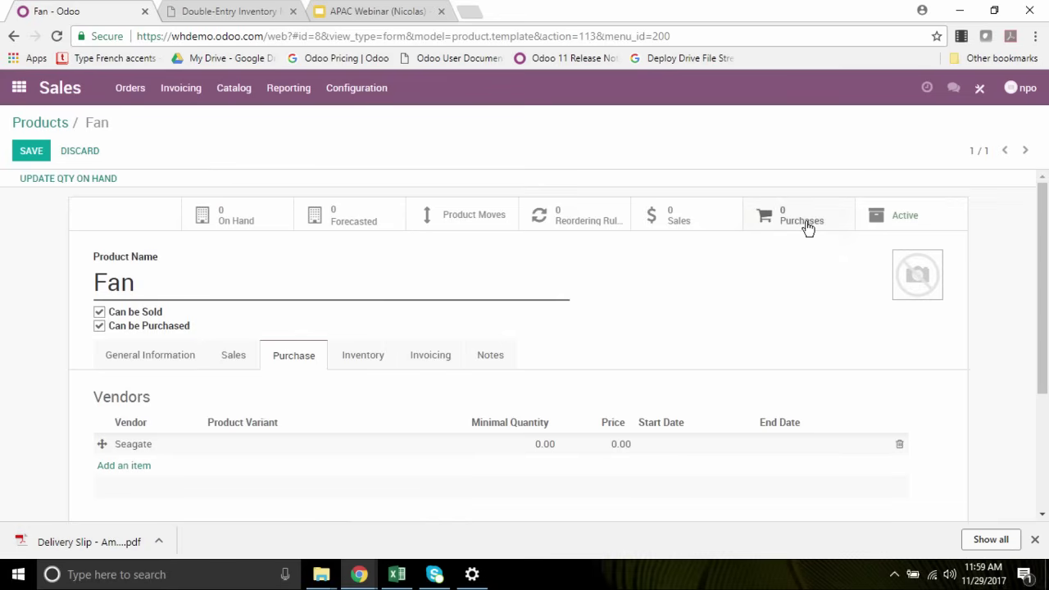
# Create a reordering rule for the Fan in WH/Stock with minimum and maximum quantities of 0, and save it.
pyautogui.click(587, 218)
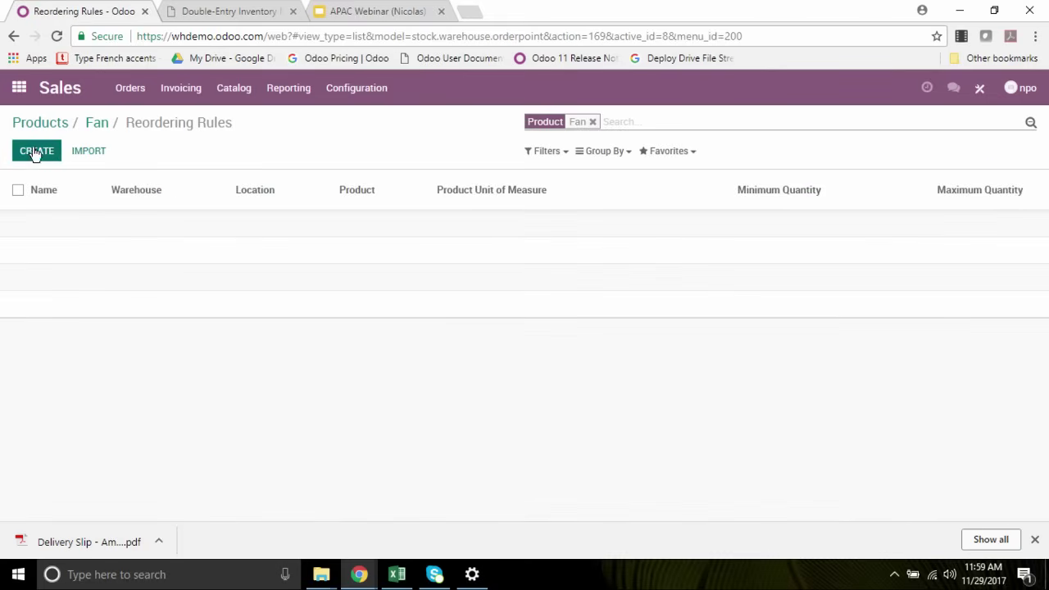
pyautogui.click(35, 152)
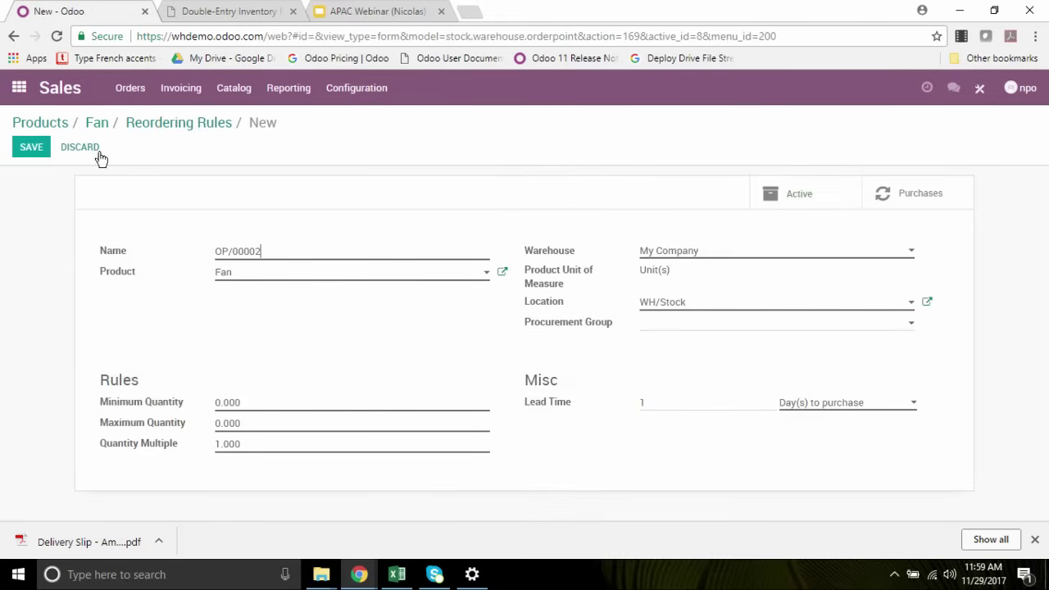
pyautogui.click(33, 151)
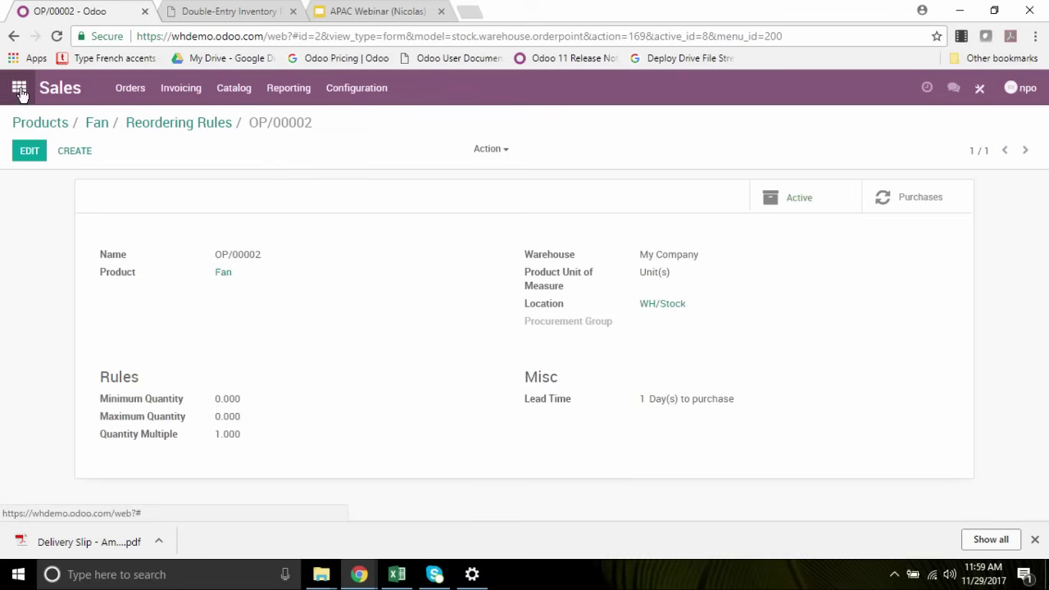
# Create a new sales quotation for the customer Amazon with an order line for the Fan, accepting the stock warning.
pyautogui.click(23, 95)
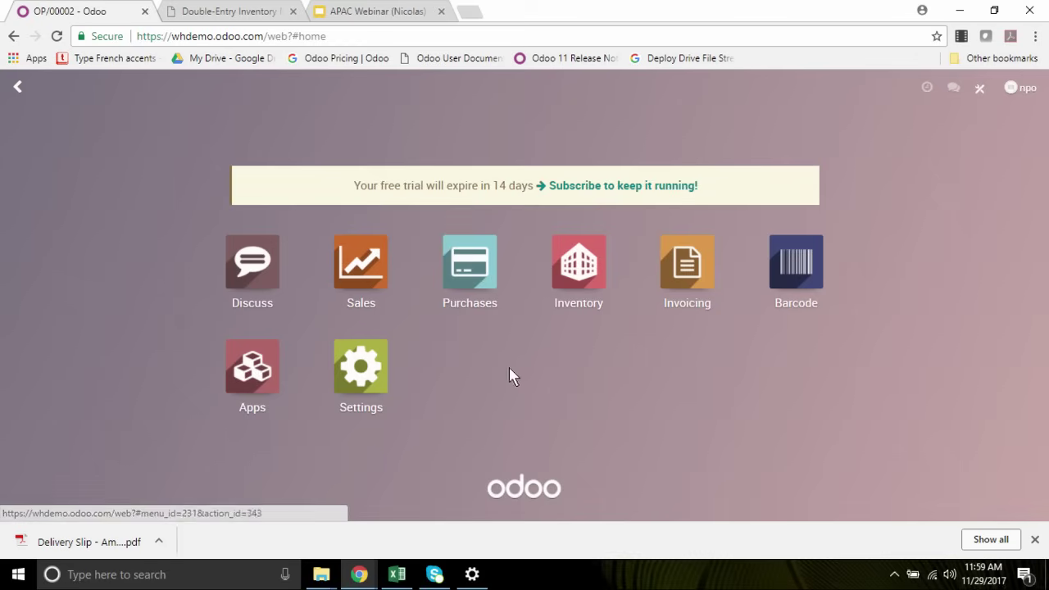
pyautogui.click(375, 294)
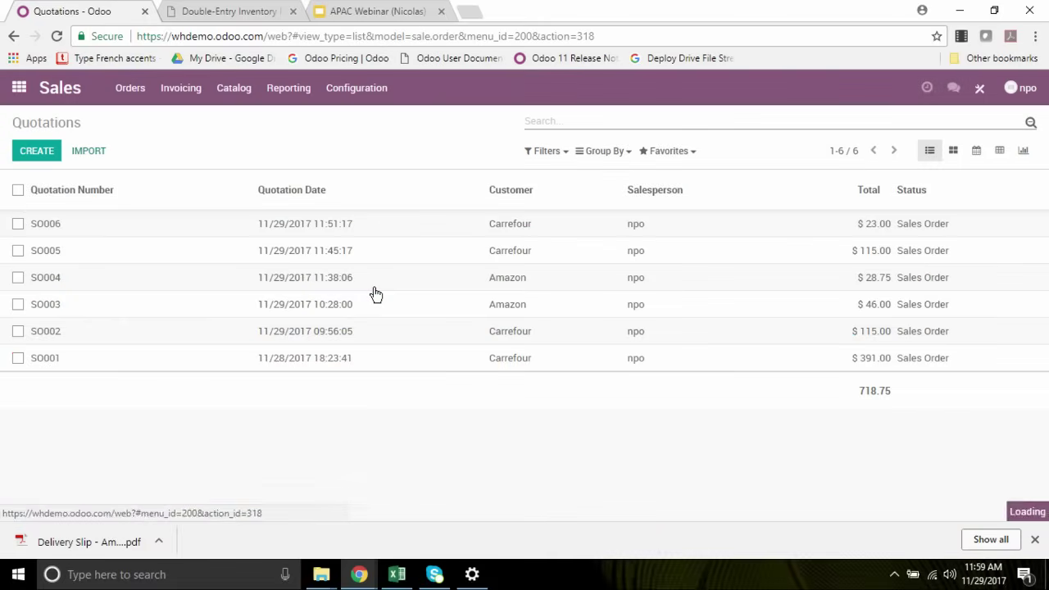
pyautogui.click(34, 156)
pyautogui.click(276, 287)
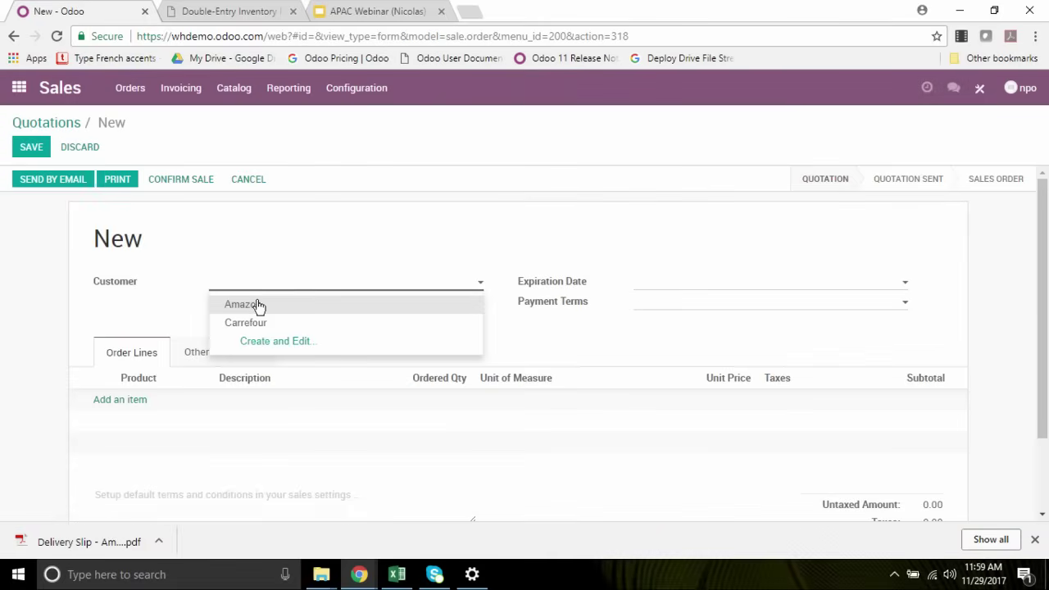
pyautogui.click(246, 308)
pyautogui.click(120, 399)
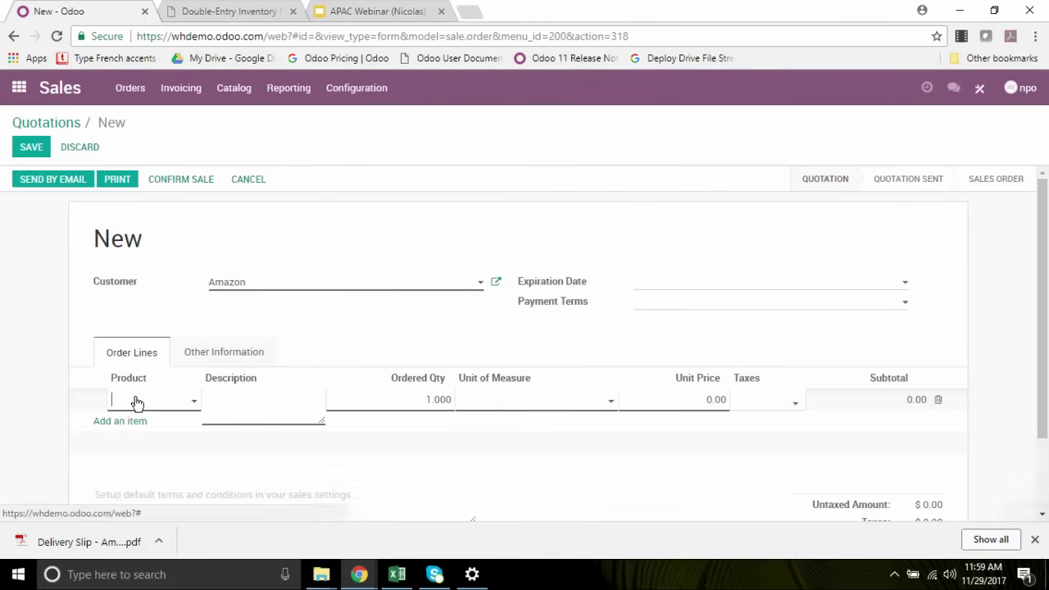
pyautogui.write('fan')
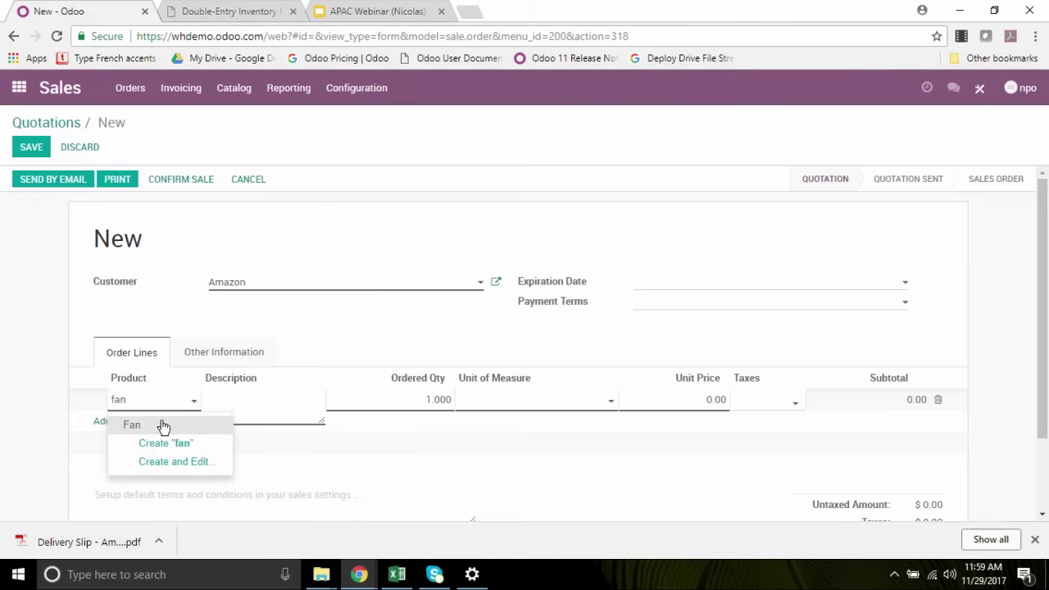
pyautogui.click(133, 425)
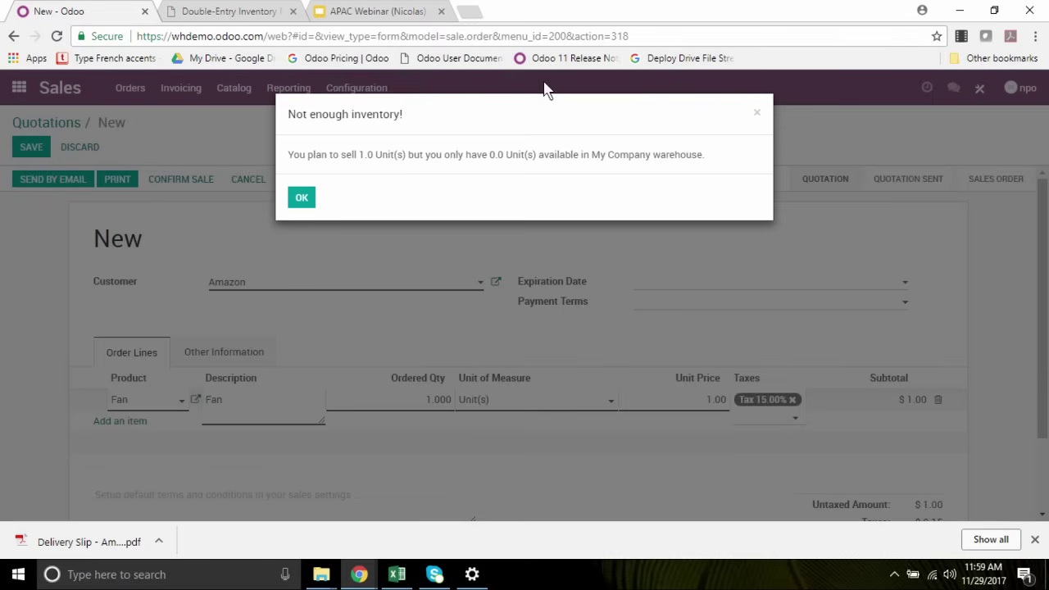
pyautogui.click(300, 199)
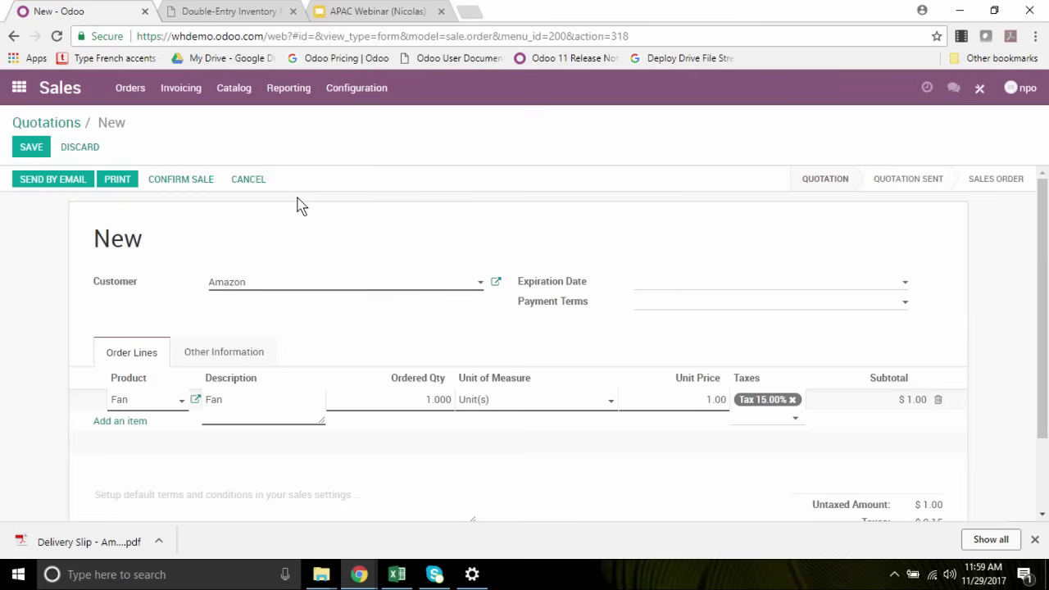
# Set the ordered quantity of the Fan to 10 and confirm the sale.
pyautogui.click(447, 399)
pyautogui.press('BackSpace')
pyautogui.write('10')
pyautogui.click(428, 249)
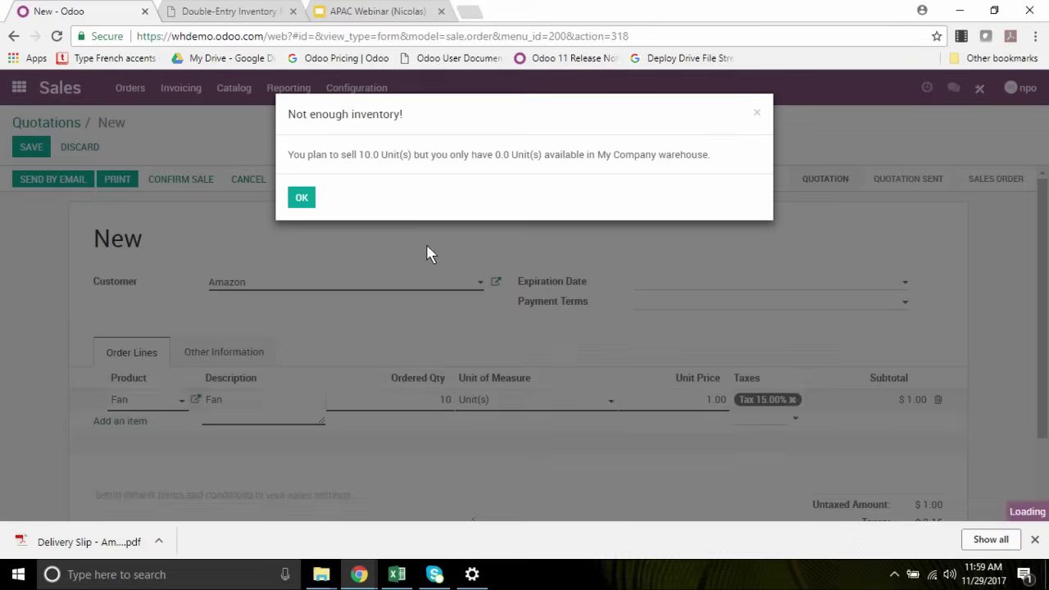
pyautogui.click(303, 199)
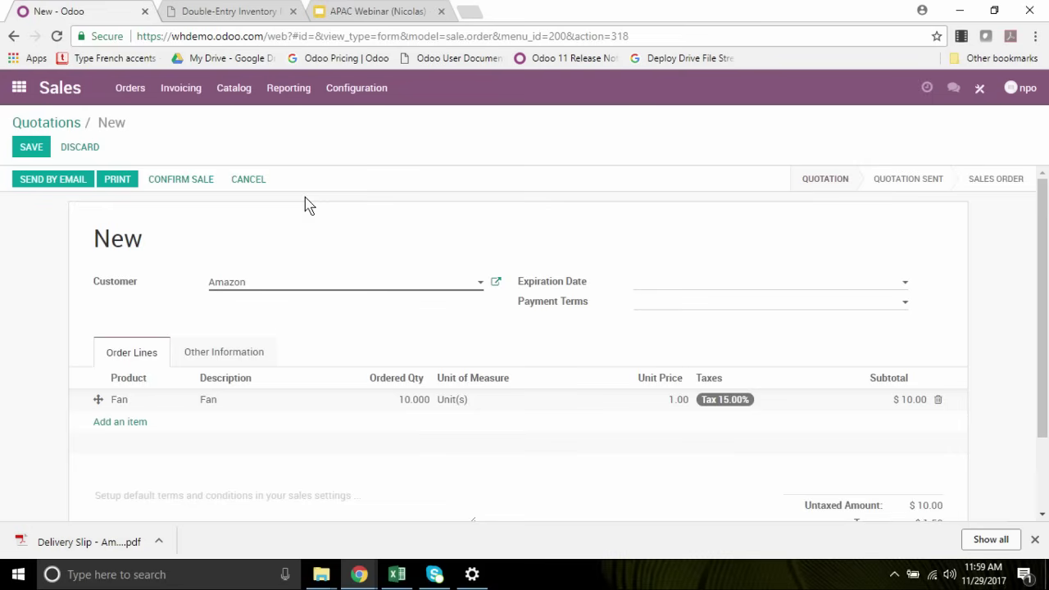
pyautogui.click(182, 182)
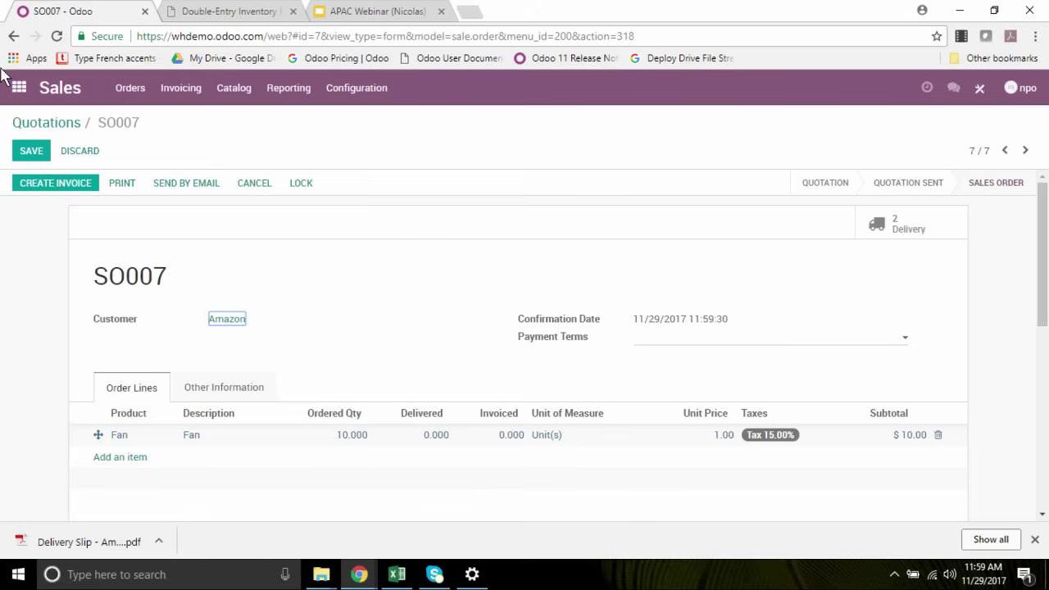
# Run the scheduler from the Inventory app to trigger the reordering rules.
pyautogui.click(19, 89)
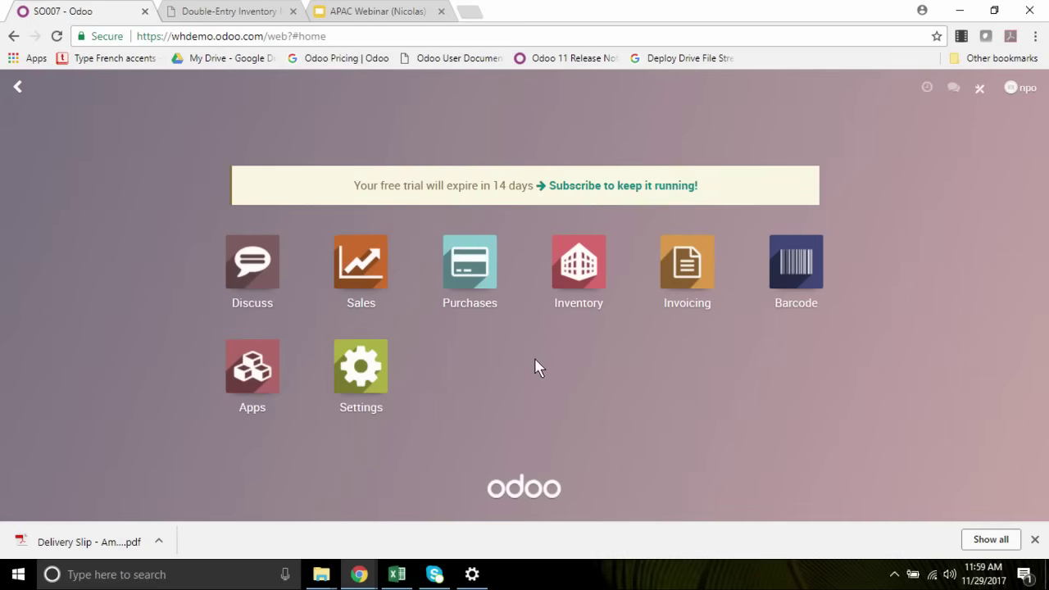
pyautogui.click(578, 287)
pyautogui.click(248, 95)
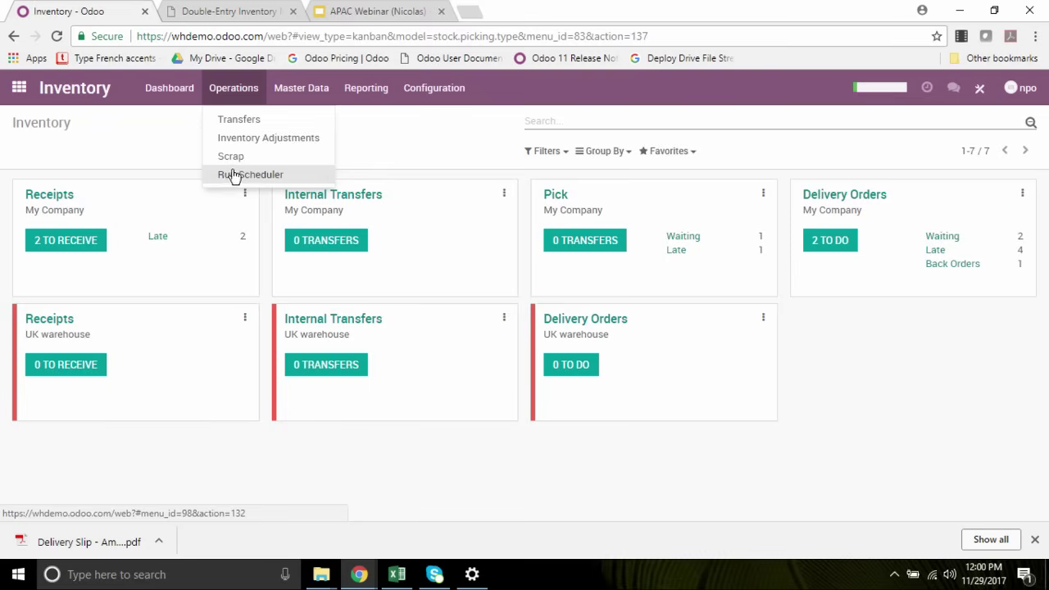
pyautogui.click(257, 178)
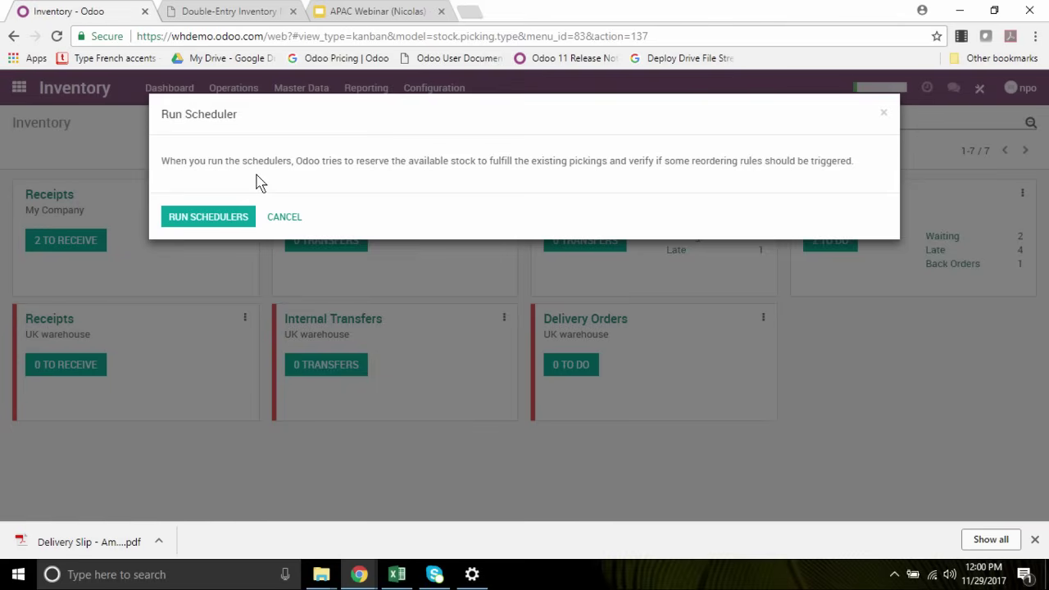
pyautogui.click(206, 218)
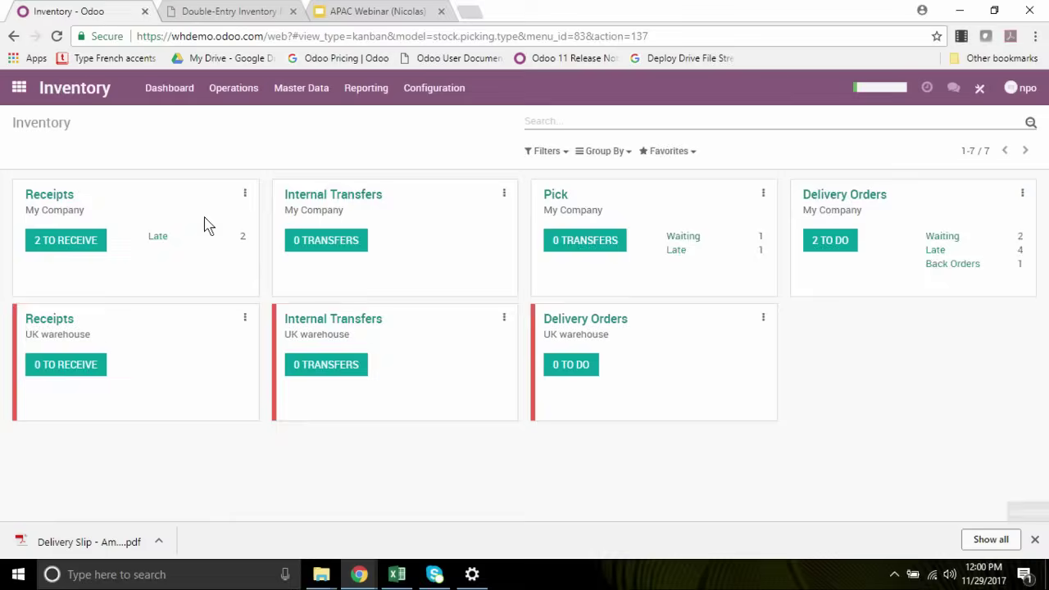
# Open the Seagate request for quotation PO00006 in Purchases to examine its source document and ordered product.
pyautogui.click(18, 89)
pyautogui.click(475, 285)
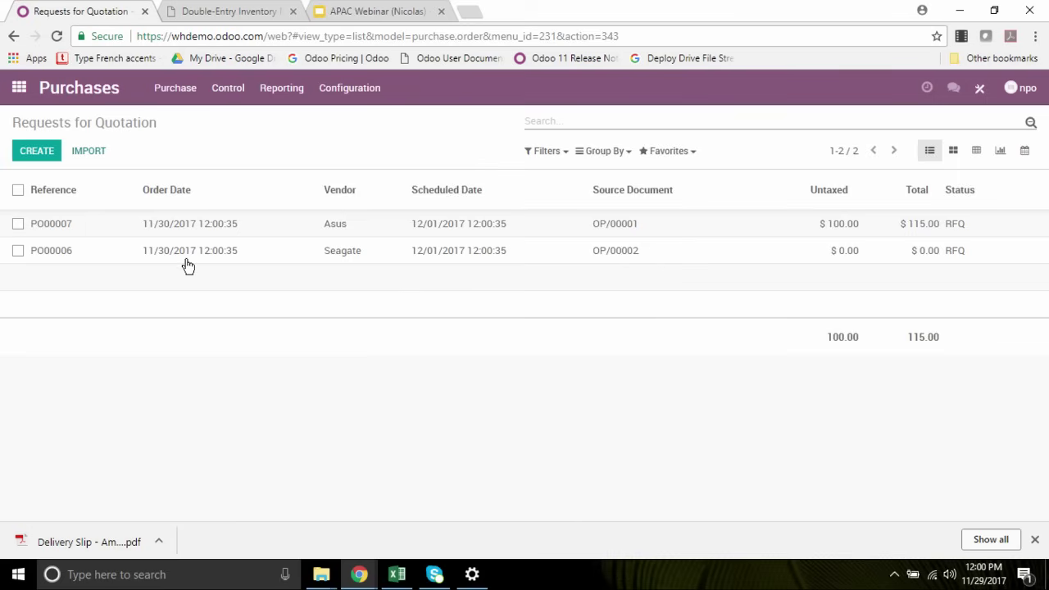
pyautogui.click(259, 255)
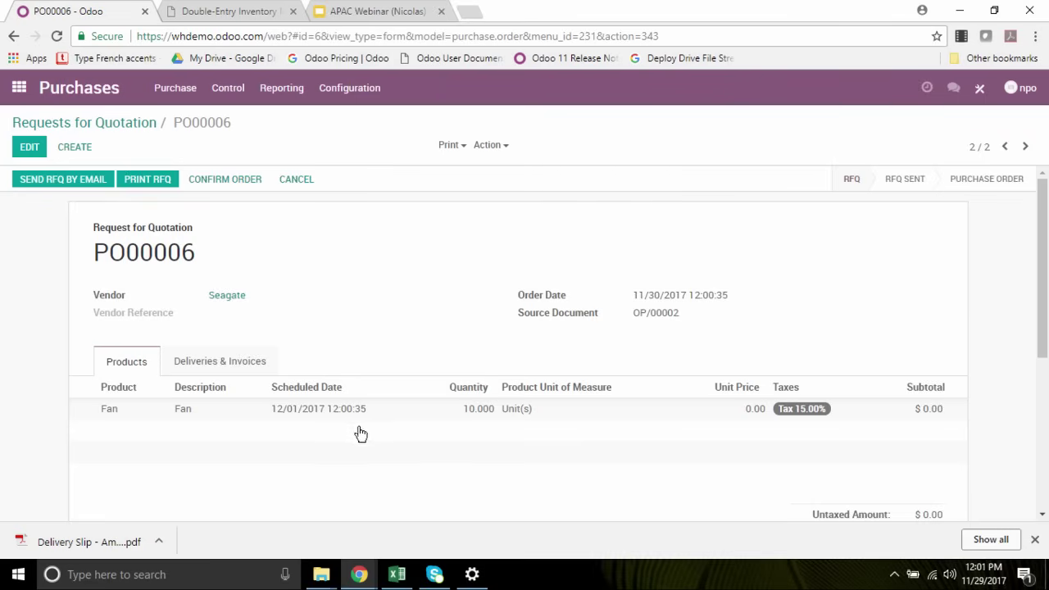
# Create a new sales quotation for the customer Carrefour with an order line for the Fan, accepting the stock warning.
pyautogui.click(22, 95)
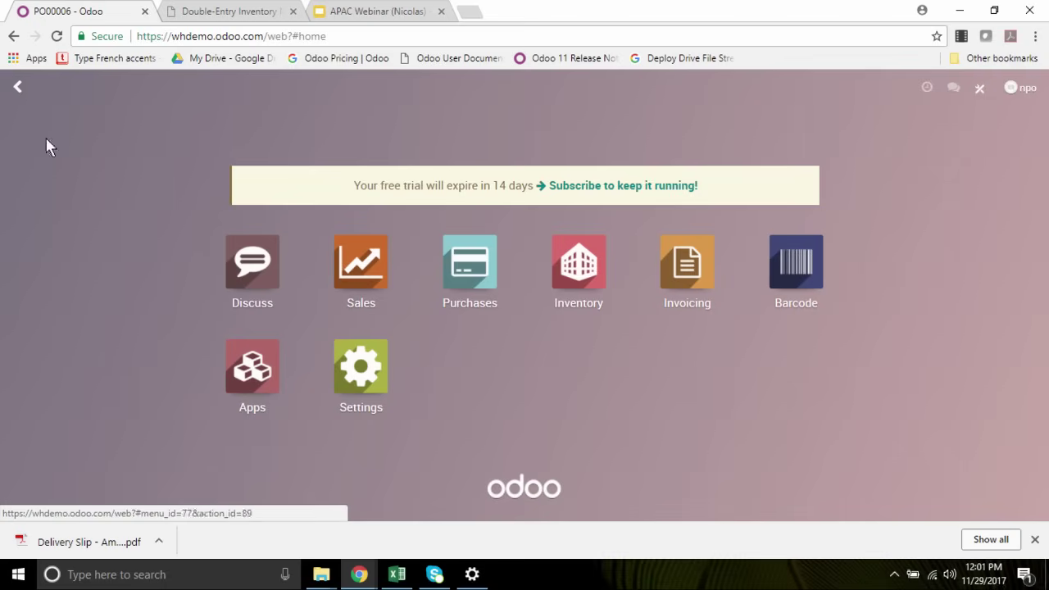
pyautogui.click(367, 290)
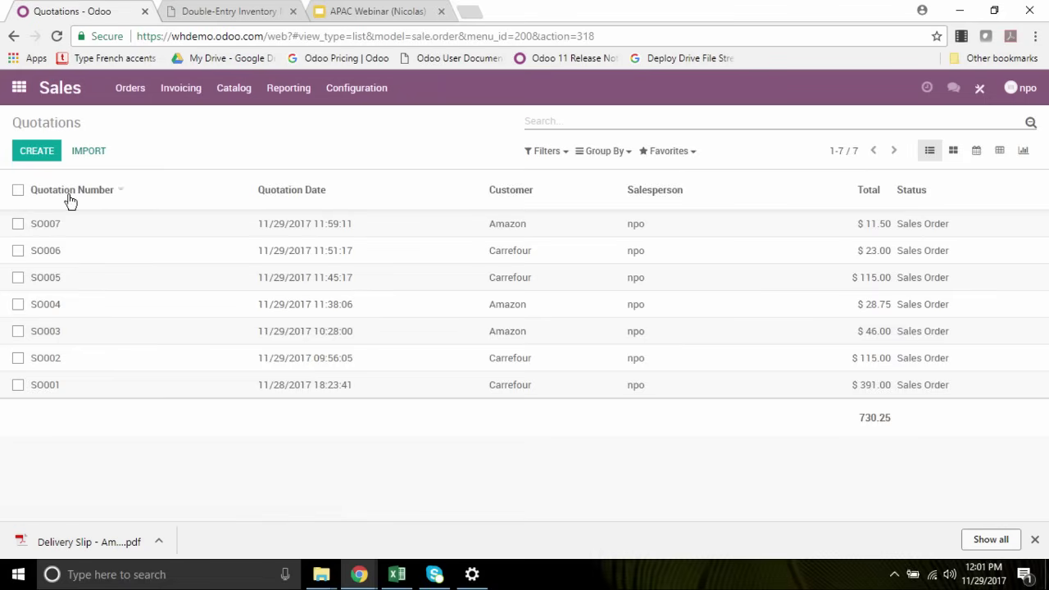
pyautogui.click(30, 156)
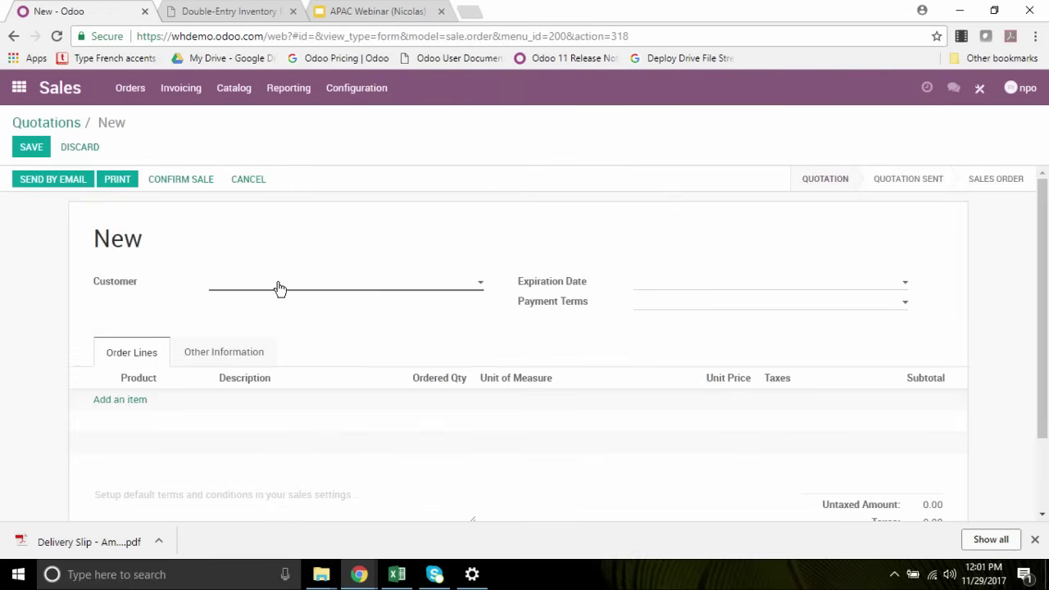
pyautogui.click(276, 287)
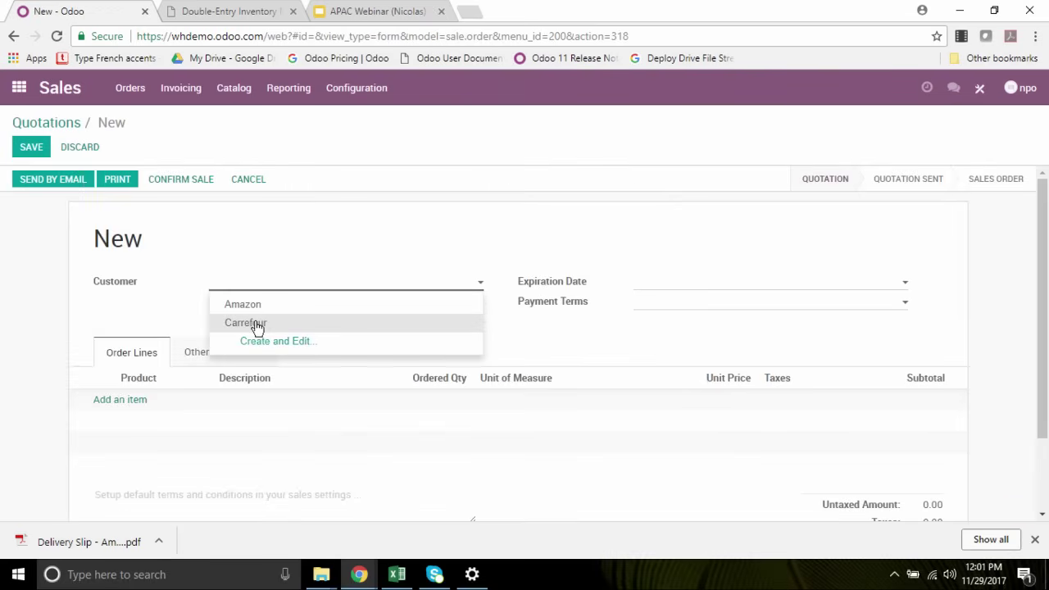
pyautogui.click(257, 327)
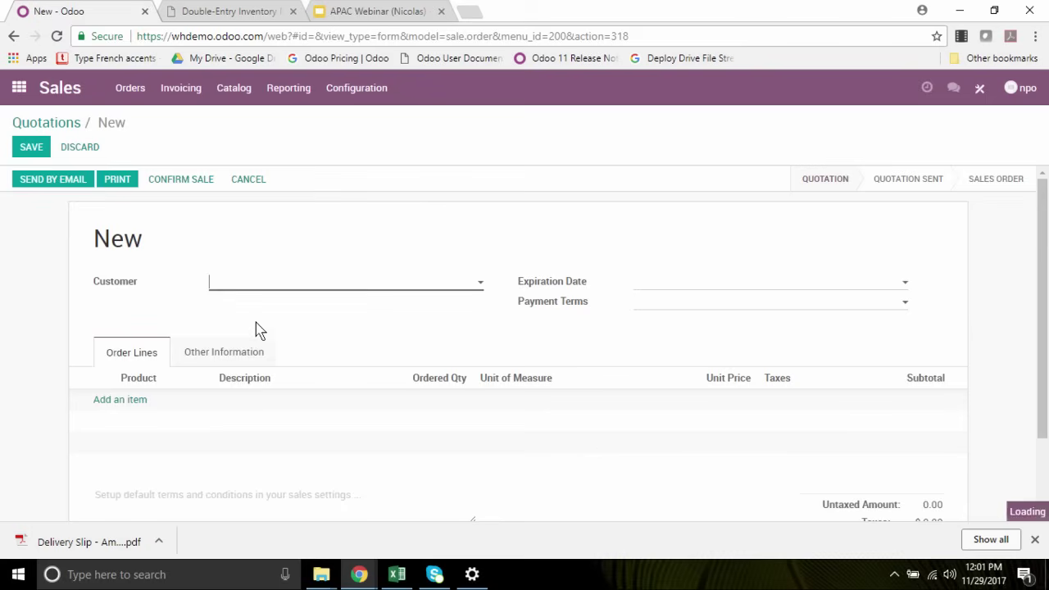
pyautogui.click(115, 401)
pyautogui.write('fa')
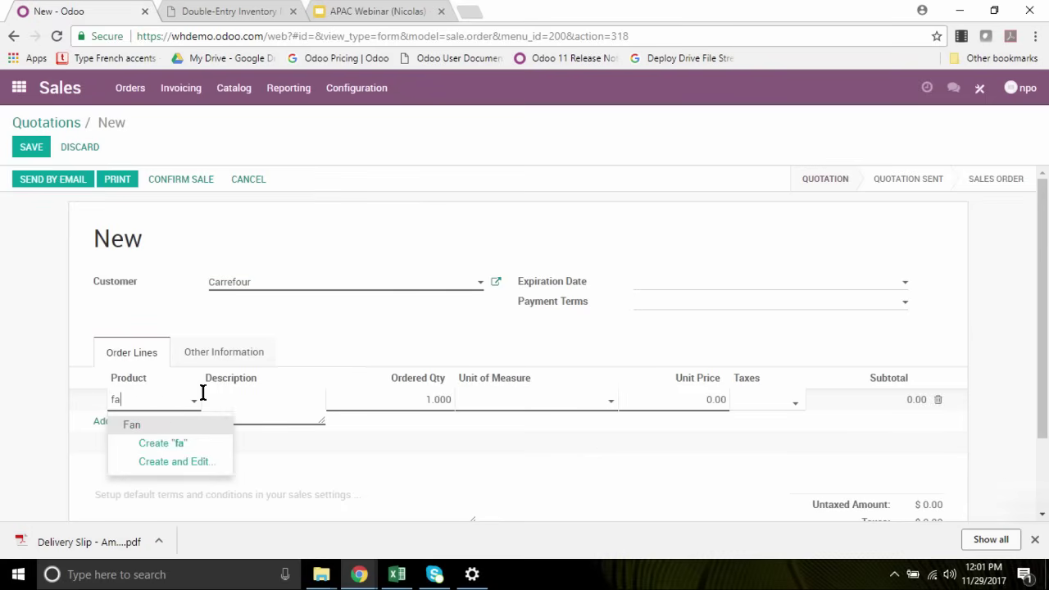
pyautogui.click(145, 424)
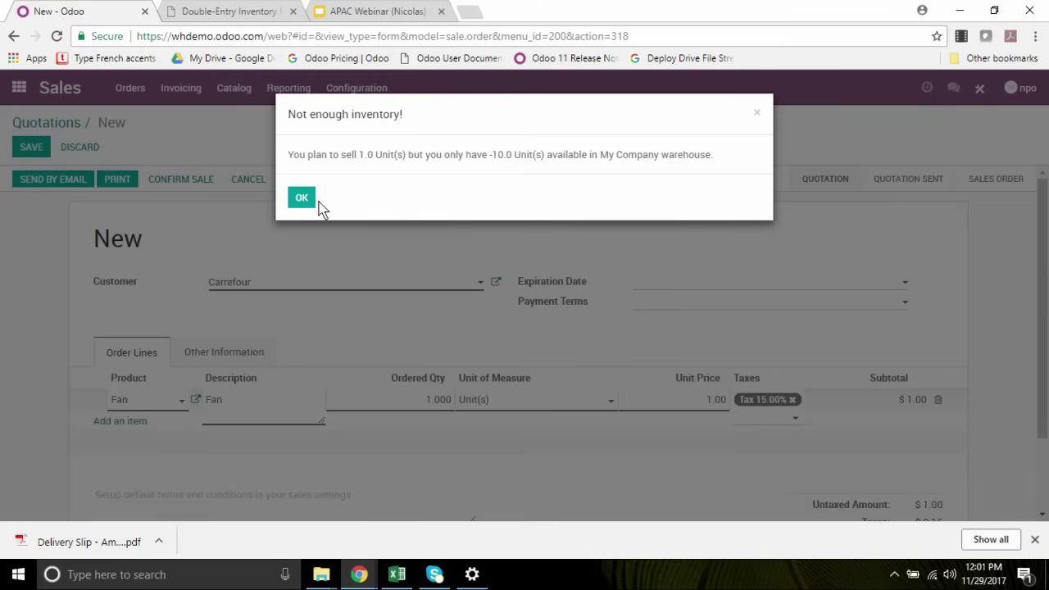
pyautogui.click(314, 201)
# Set the ordered quantity of the Fan to 20, accept the stock warning and confirm the sale.
pyautogui.click(420, 399)
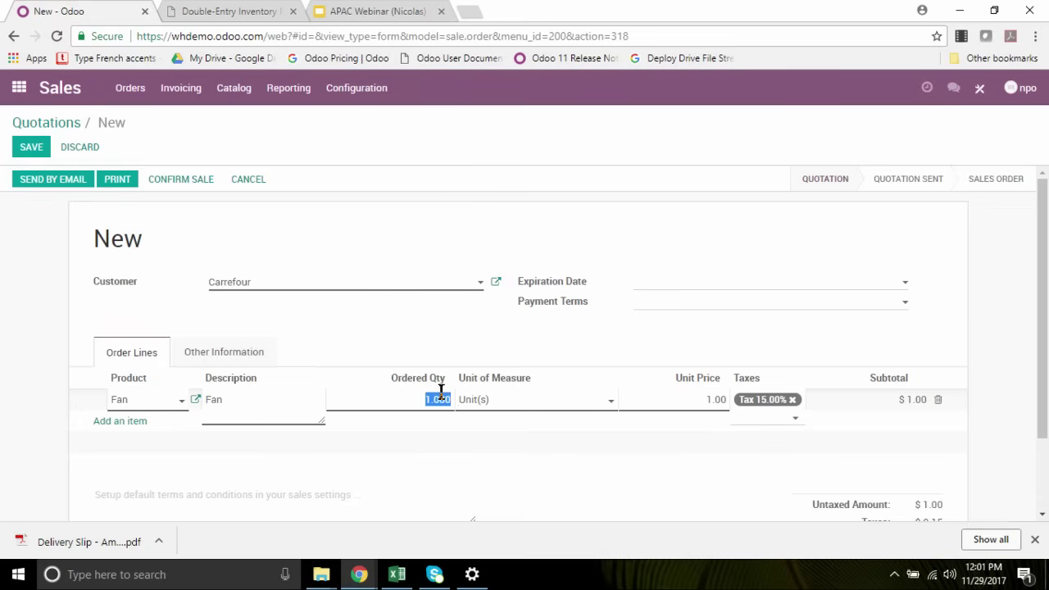
pyautogui.write('20')
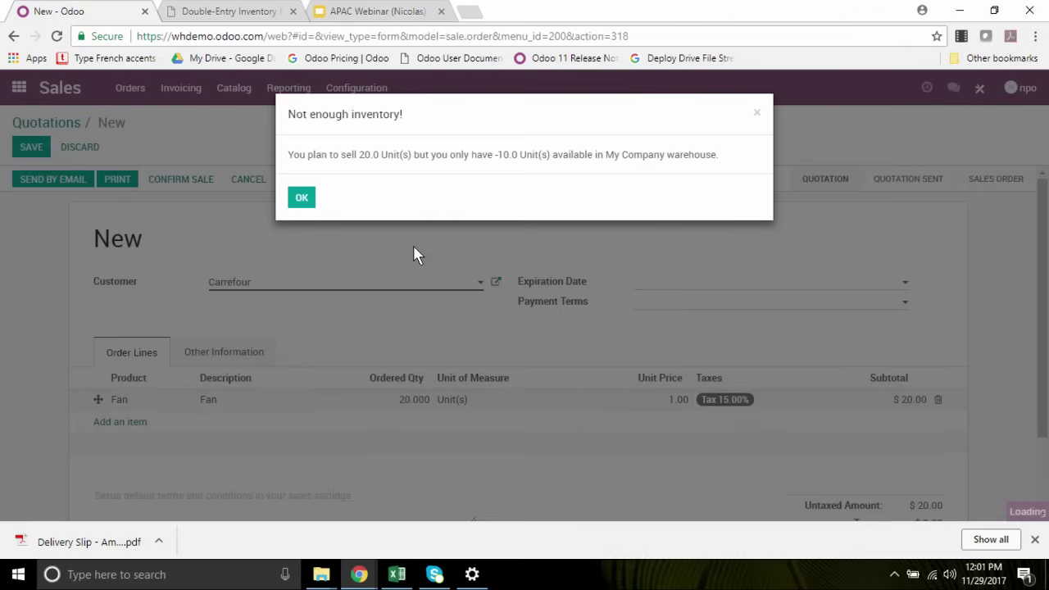
pyautogui.click(321, 204)
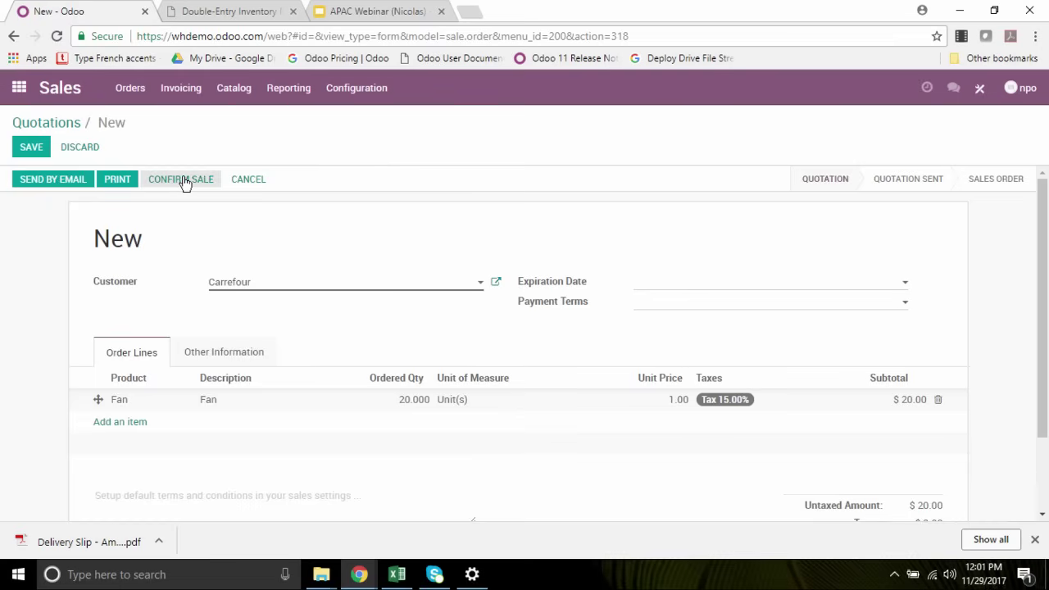
pyautogui.click(184, 180)
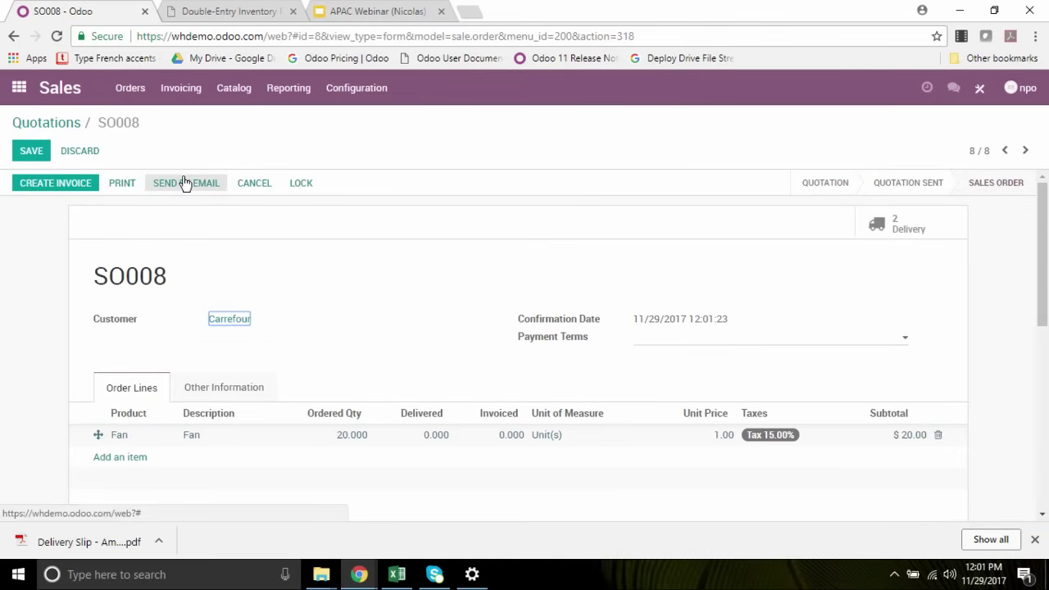
# Run the scheduler from the Inventory app so the reordering rules cover the new Carrefour order.
pyautogui.click(19, 90)
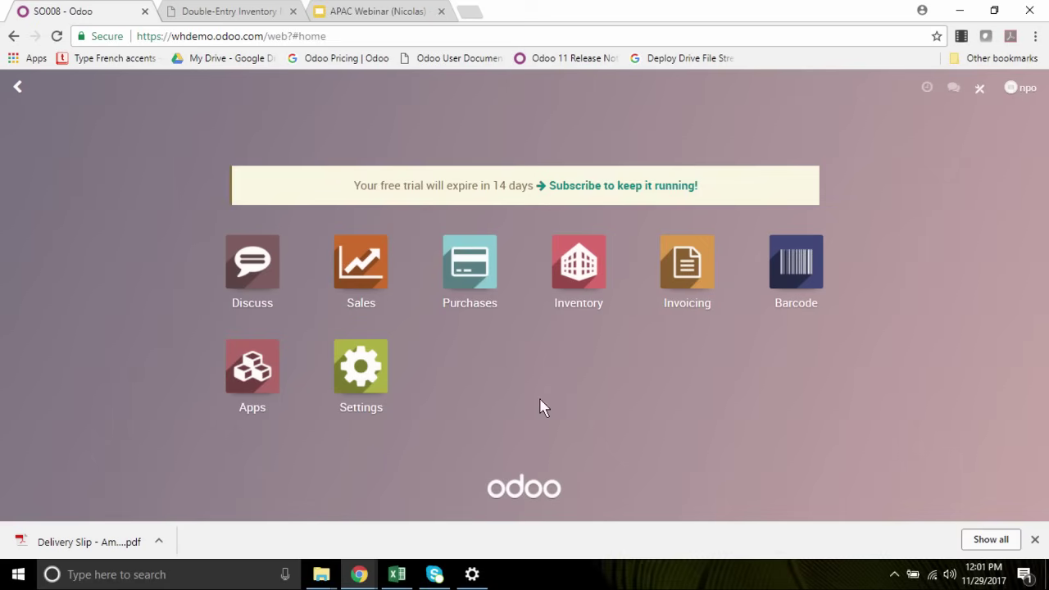
pyautogui.click(592, 298)
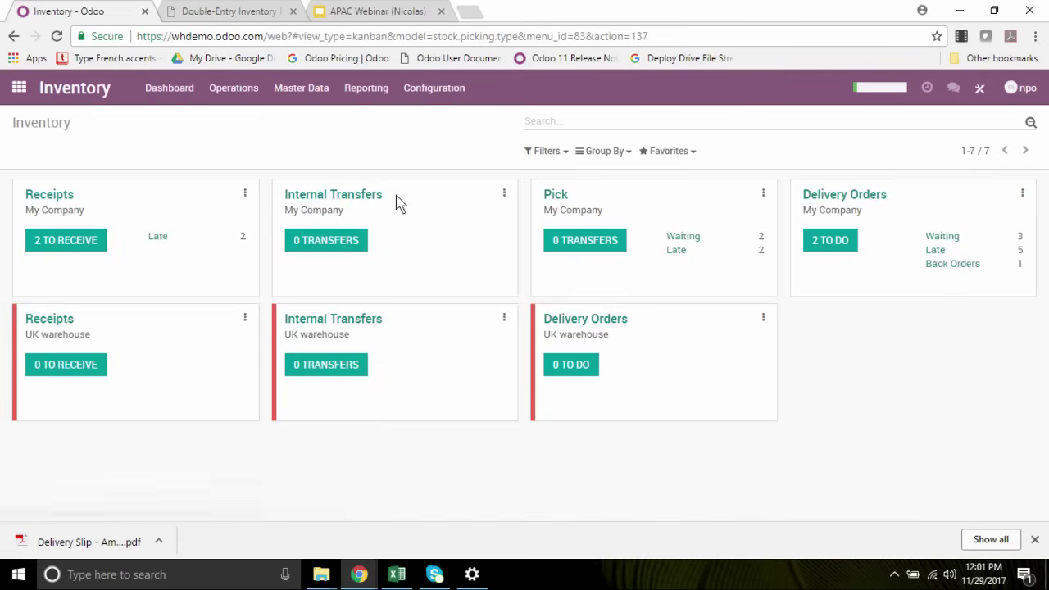
pyautogui.click(248, 98)
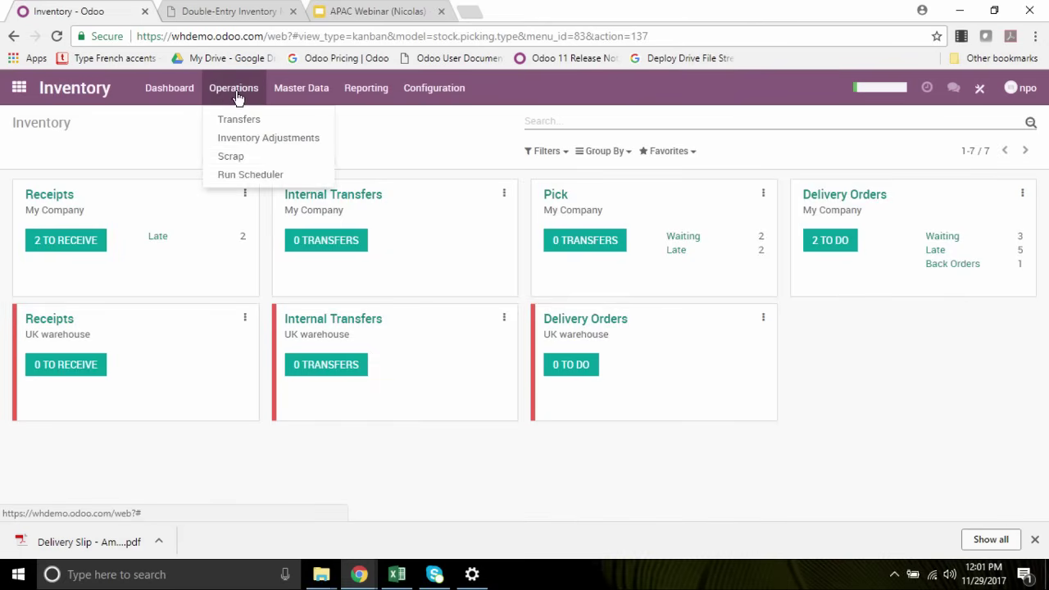
pyautogui.click(261, 171)
pyautogui.click(222, 218)
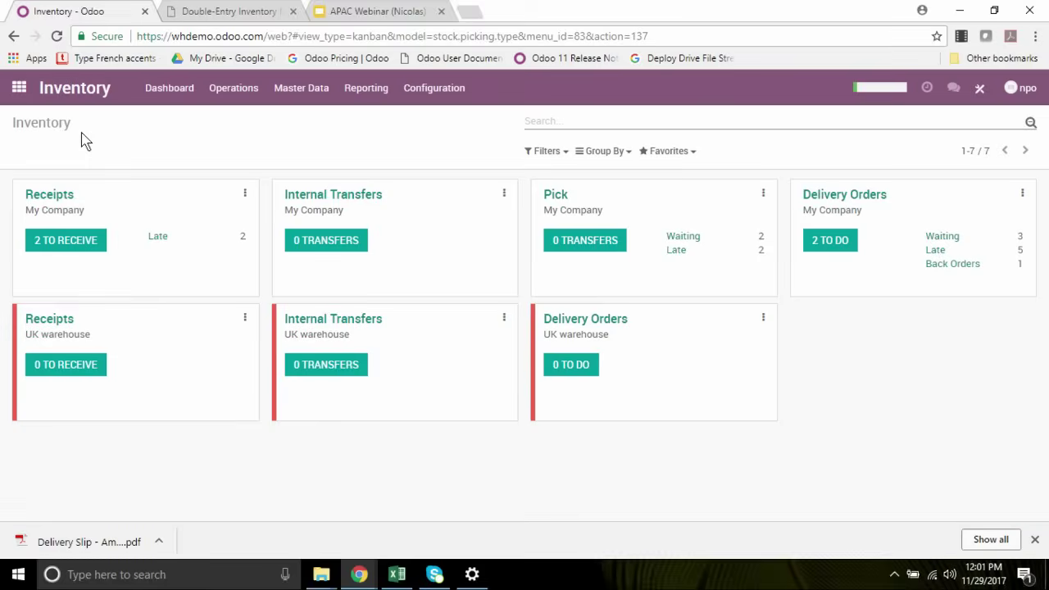
# Open the Seagate request for quotation PO00006 in Purchases and confirm the order.
pyautogui.click(18, 87)
pyautogui.click(469, 278)
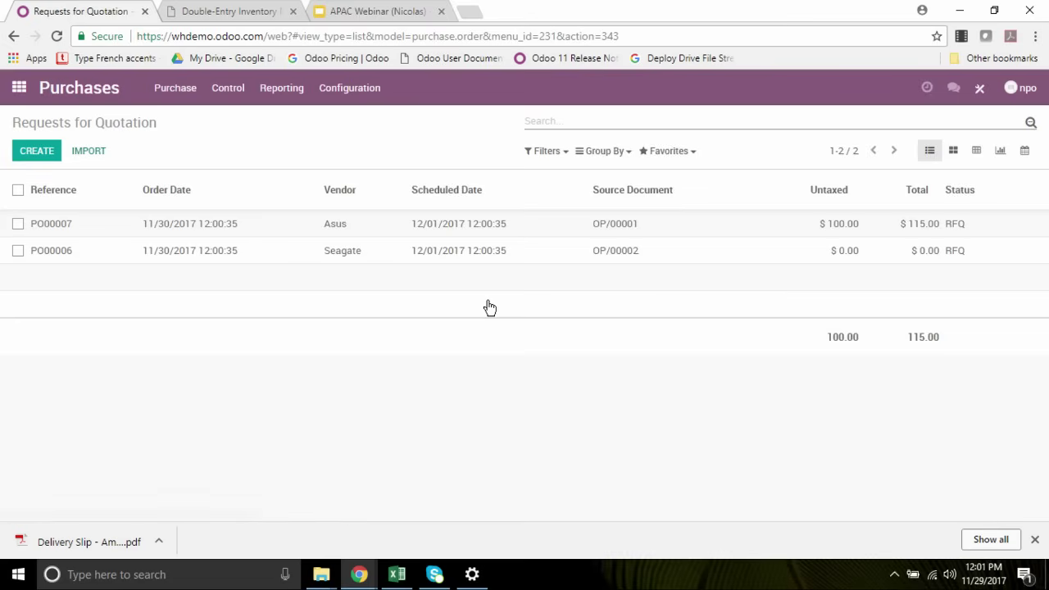
pyautogui.click(377, 259)
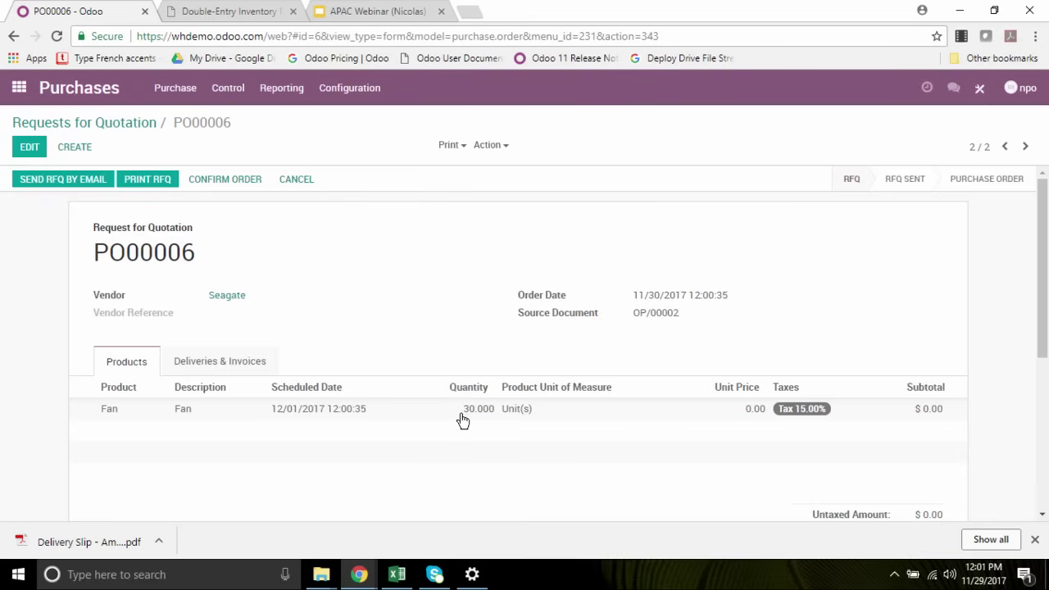
pyautogui.click(224, 182)
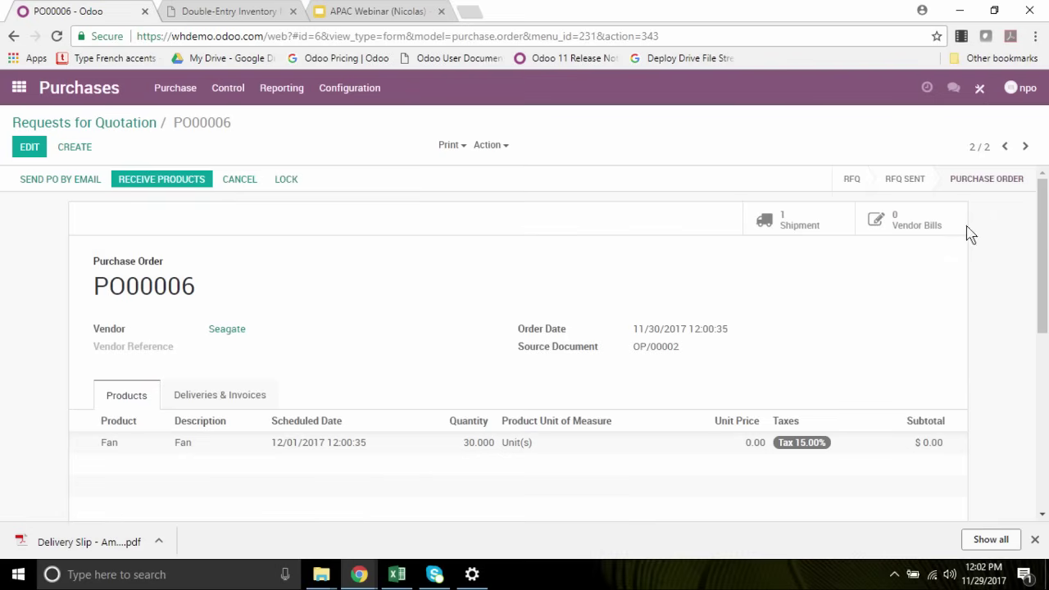
# Open the Asus Laptop product in the Inventory app and review its vendors, routes and general information.
pyautogui.click(19, 87)
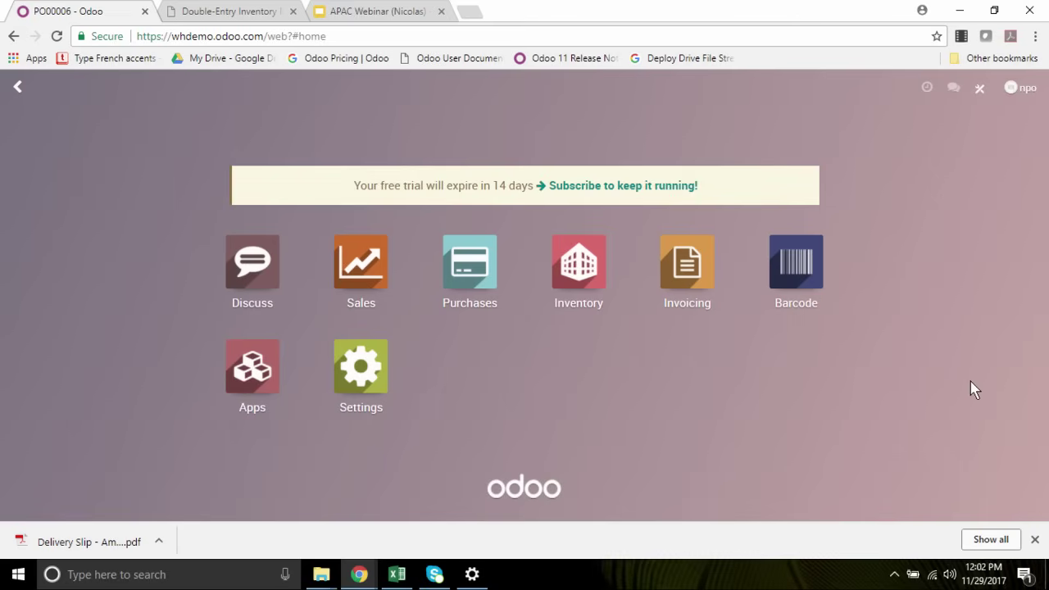
pyautogui.click(587, 300)
pyautogui.click(295, 88)
pyautogui.click(289, 119)
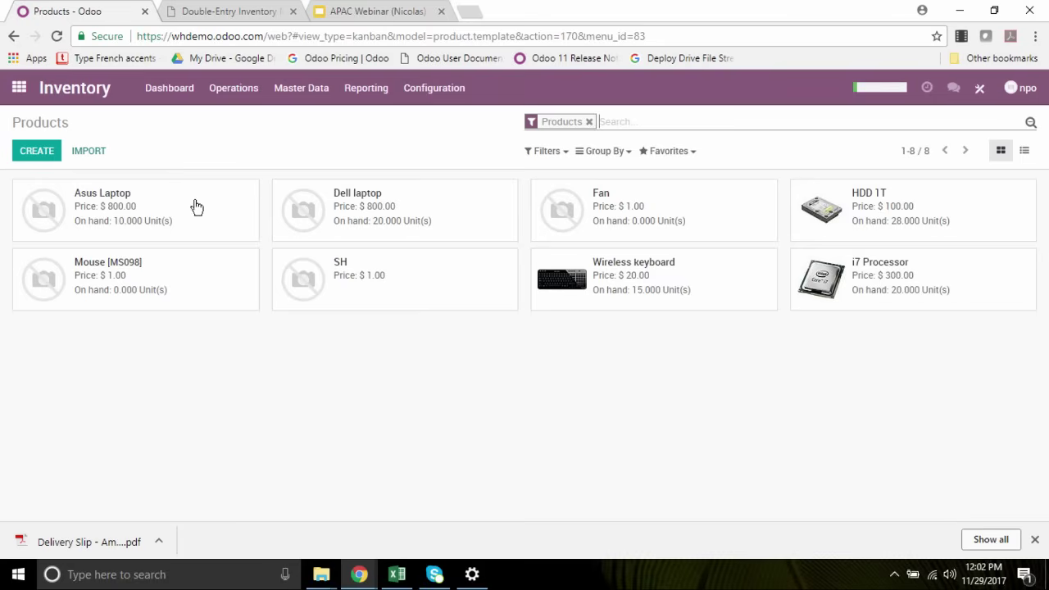
pyautogui.click(132, 228)
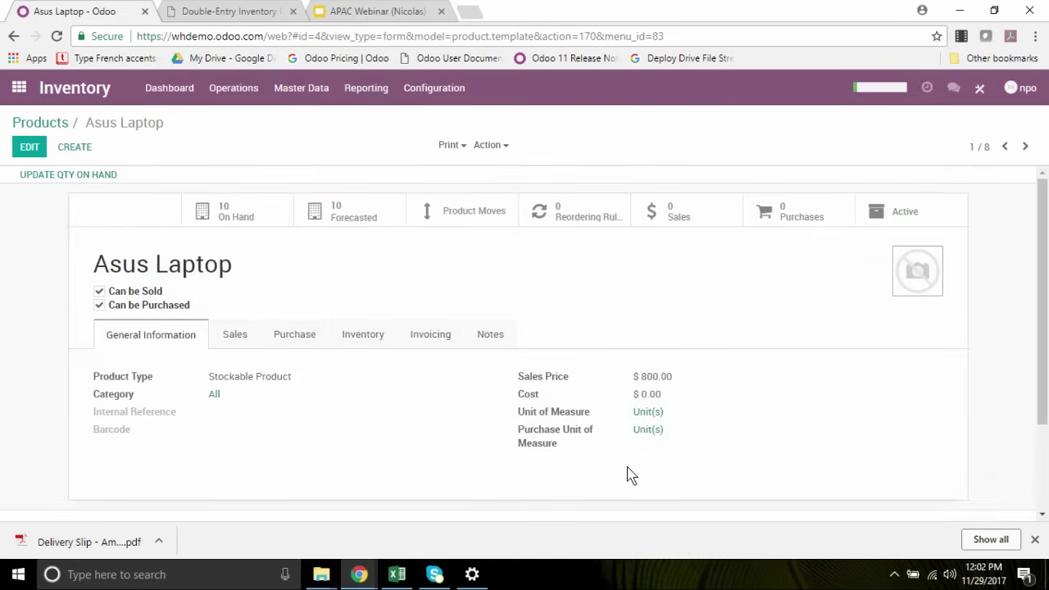
pyautogui.click(297, 338)
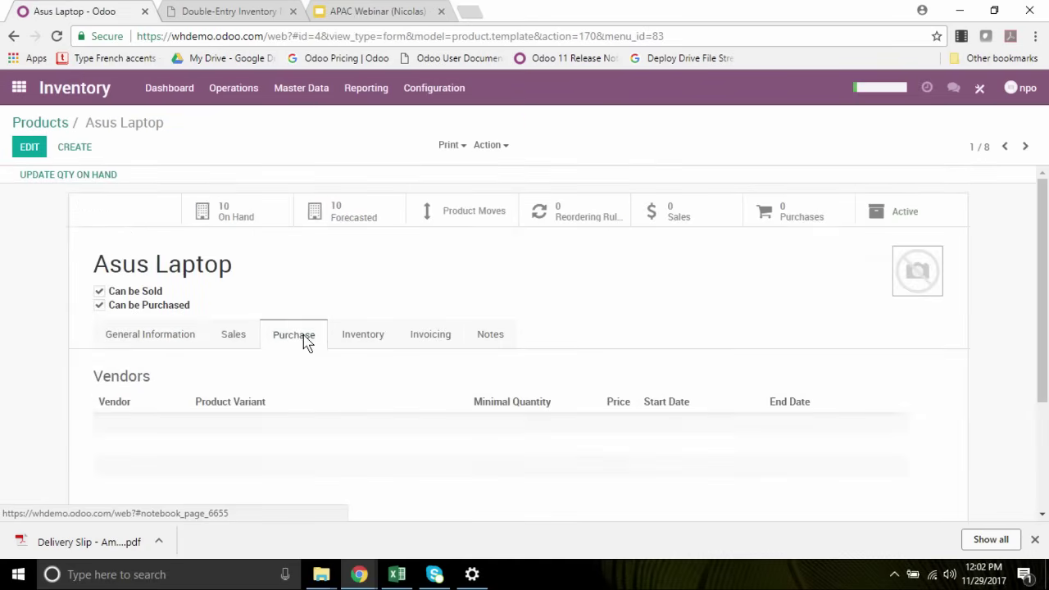
pyautogui.click(360, 338)
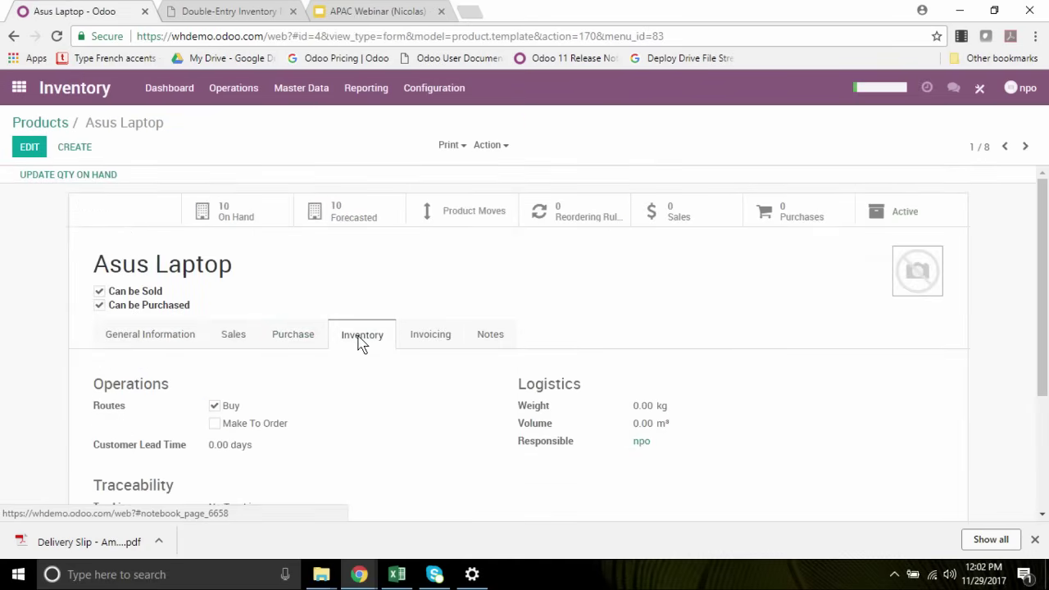
pyautogui.click(149, 337)
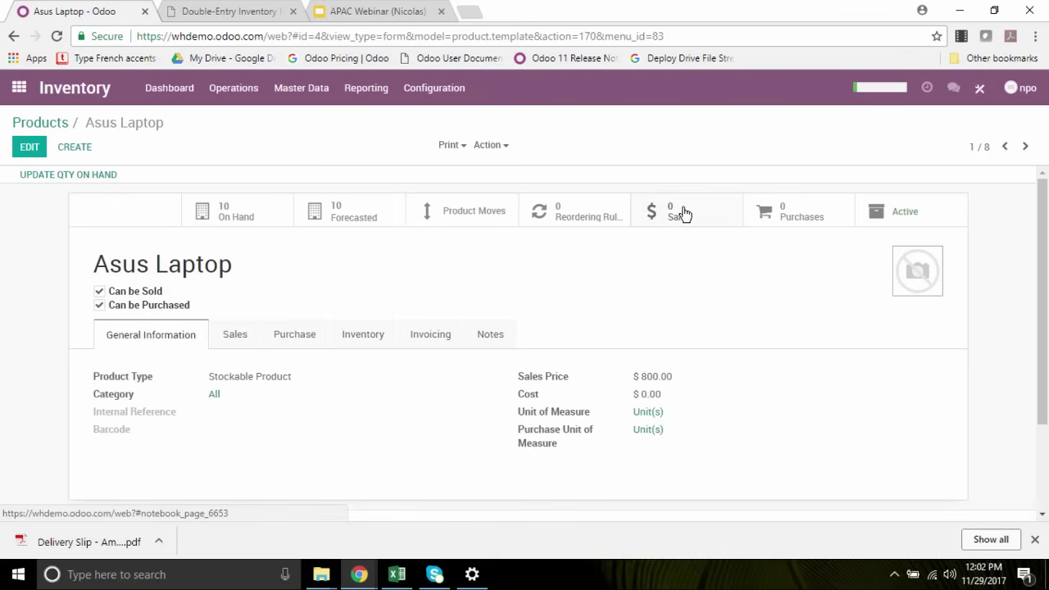
# Create a reordering rule for the Asus Laptop with a minimum quantity of 20 and a maximum of 50, and save it.
pyautogui.click(596, 215)
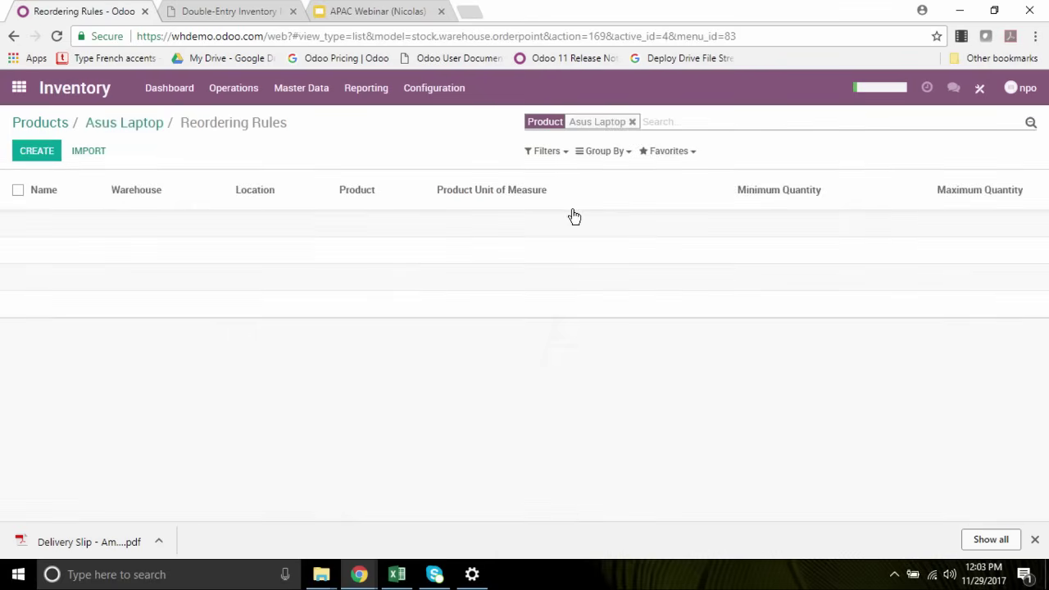
pyautogui.click(37, 151)
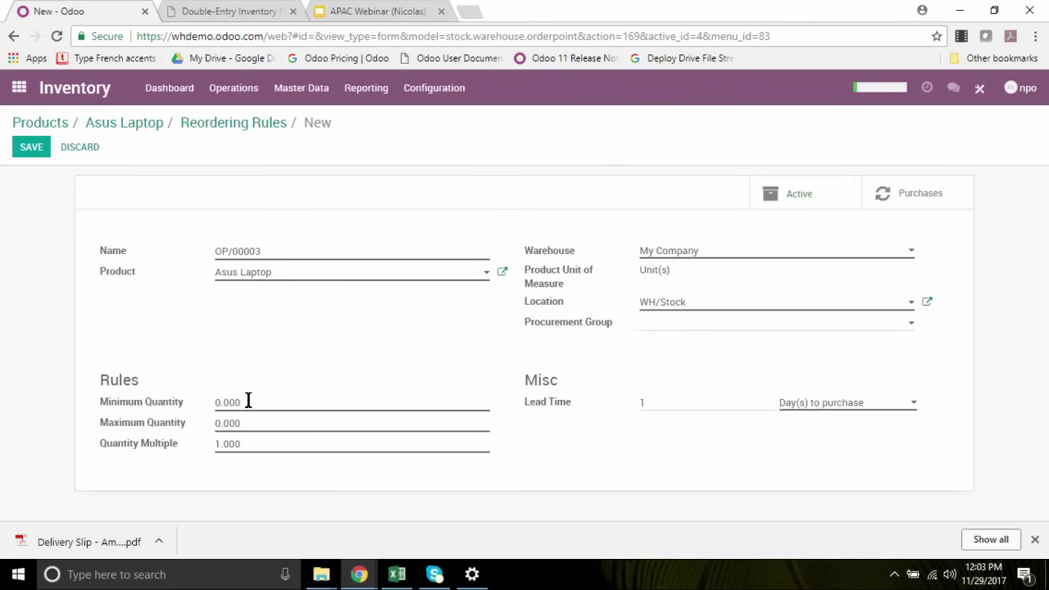
pyautogui.moveTo(249, 401); pyautogui.dragTo(211, 407)
pyautogui.write('20')
pyautogui.moveTo(257, 425); pyautogui.dragTo(196, 432)
pyautogui.write('50')
pyautogui.click(22, 150)
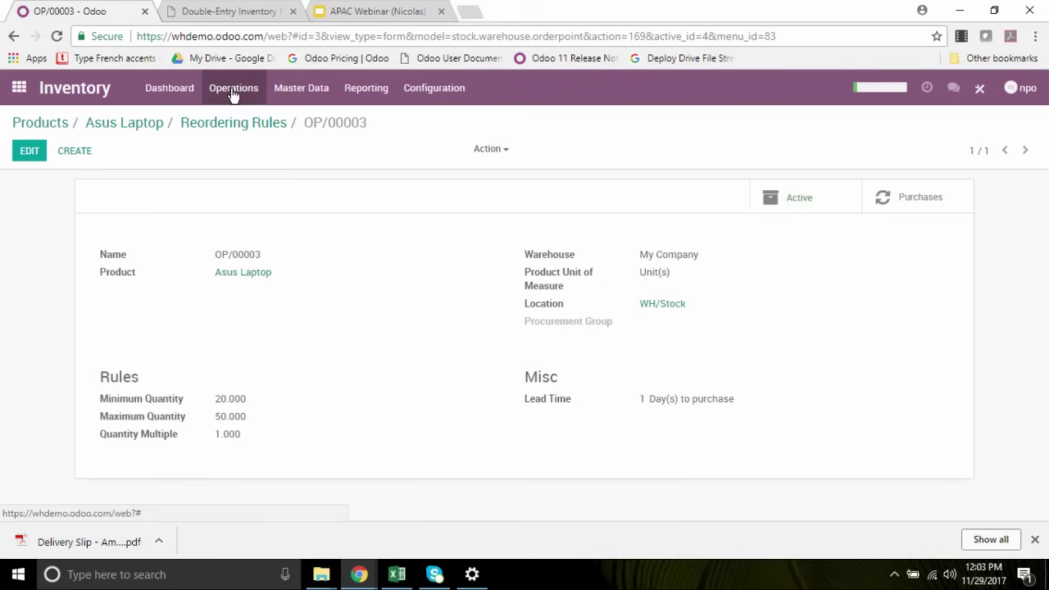
# Add Logitech as a vendor of the Asus Laptop at a price of 40 and save the product.
pyautogui.click(249, 278)
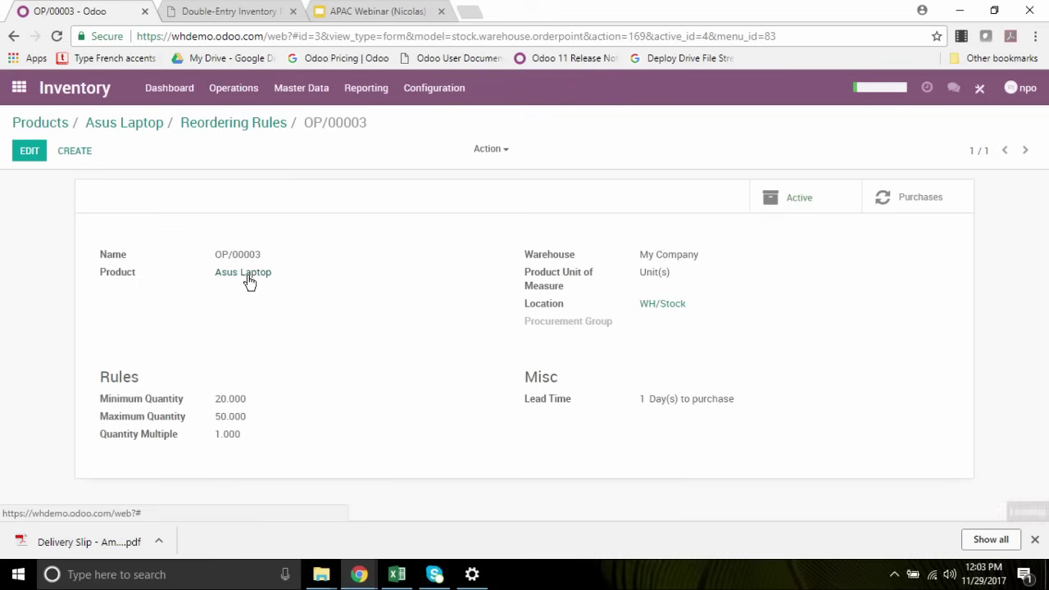
pyautogui.click(305, 338)
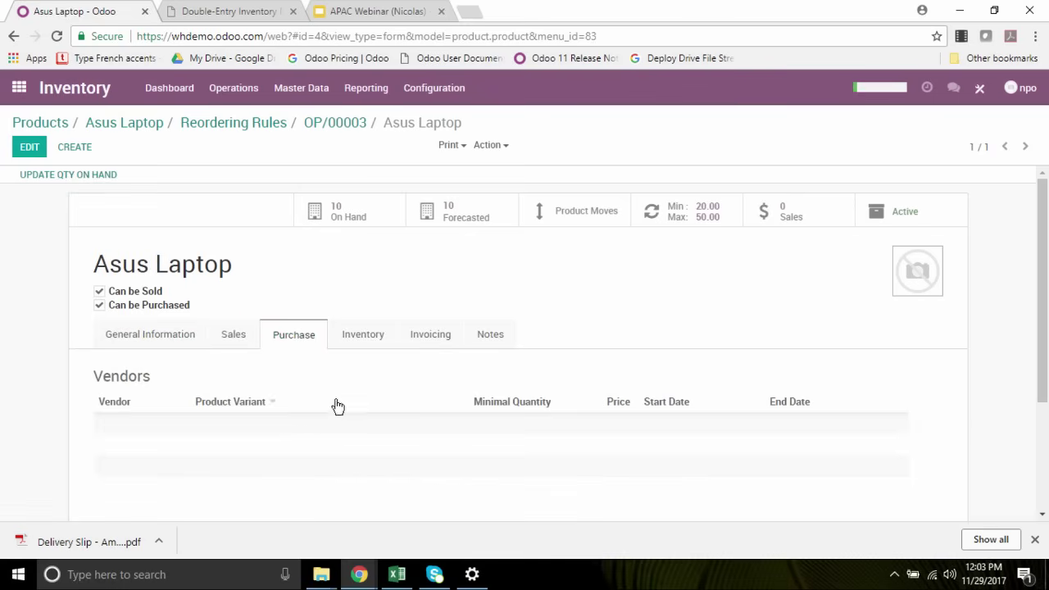
pyautogui.click(29, 150)
pyautogui.scroll(-2, 133, 335)
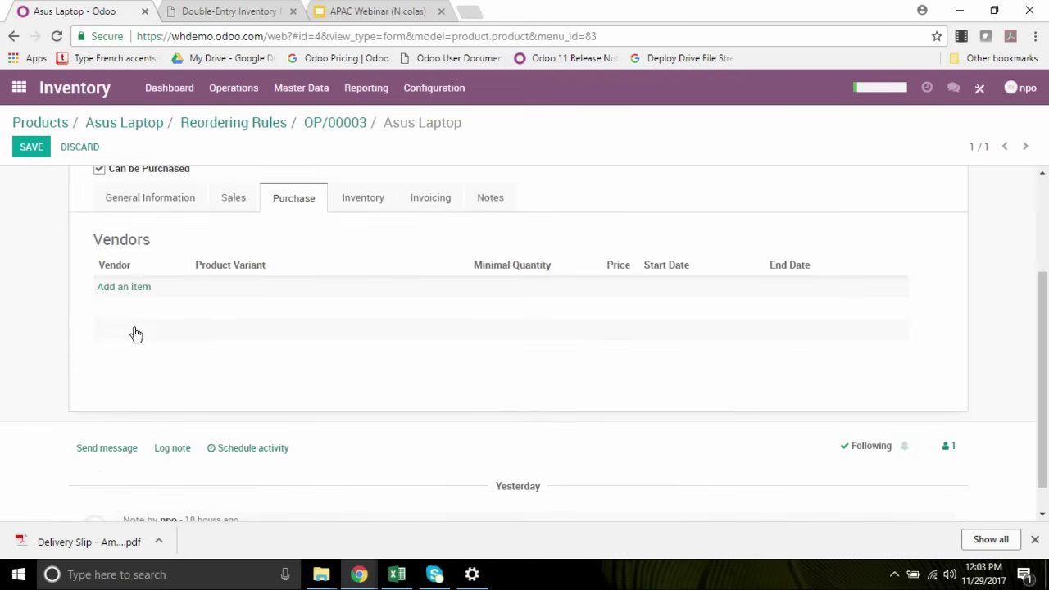
pyautogui.click(122, 286)
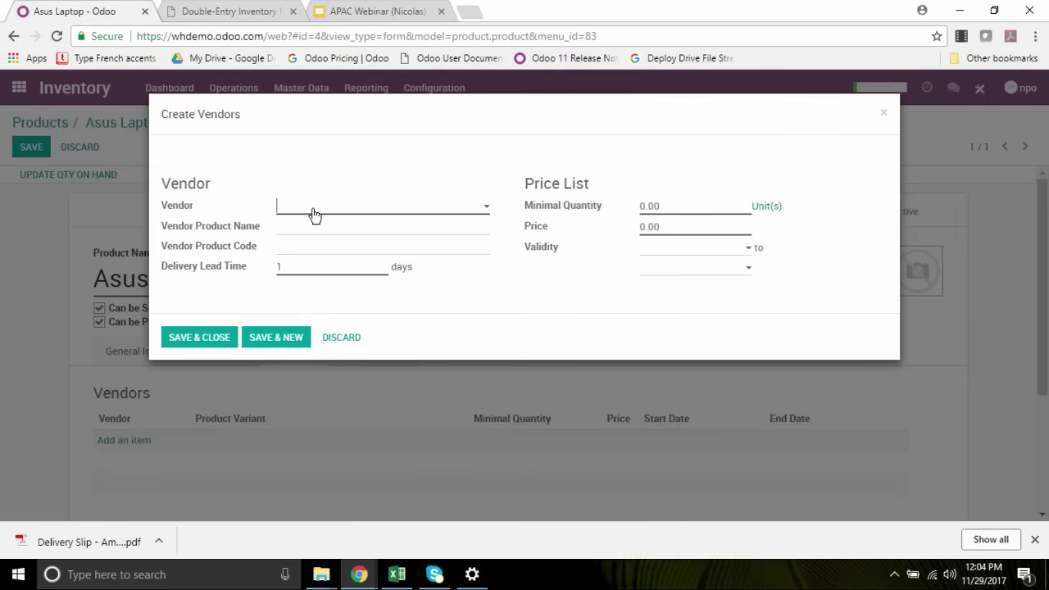
pyautogui.click(313, 215)
pyautogui.click(320, 246)
pyautogui.click(638, 227)
pyautogui.write('40')
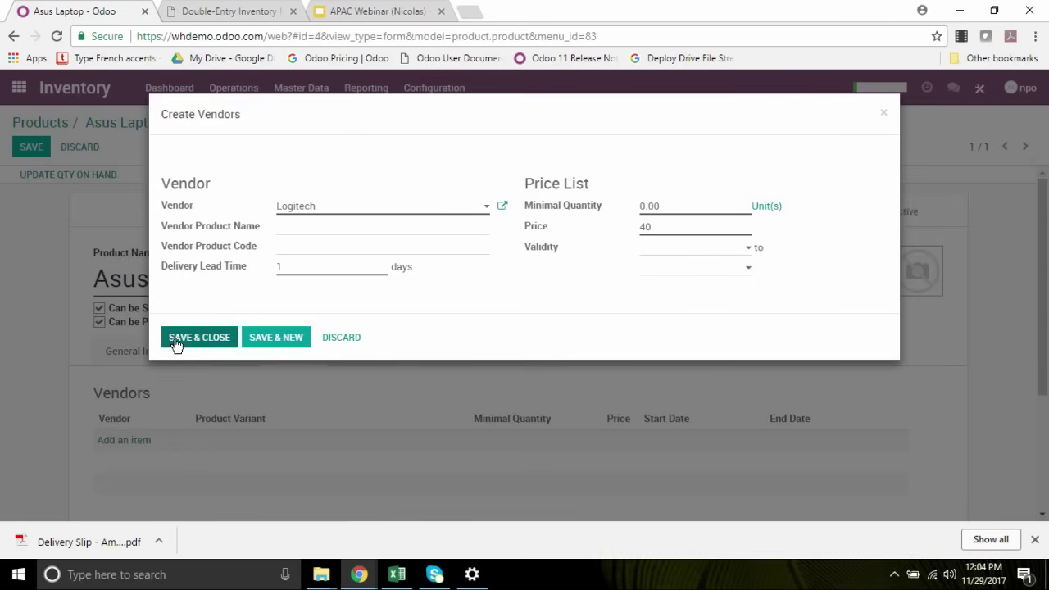
pyautogui.click(200, 339)
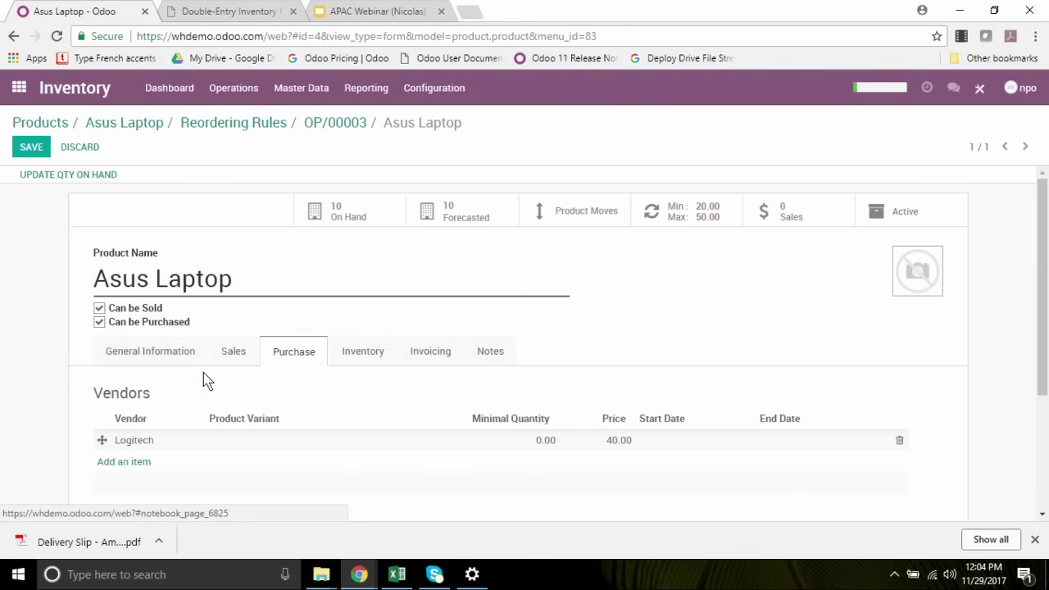
pyautogui.click(29, 152)
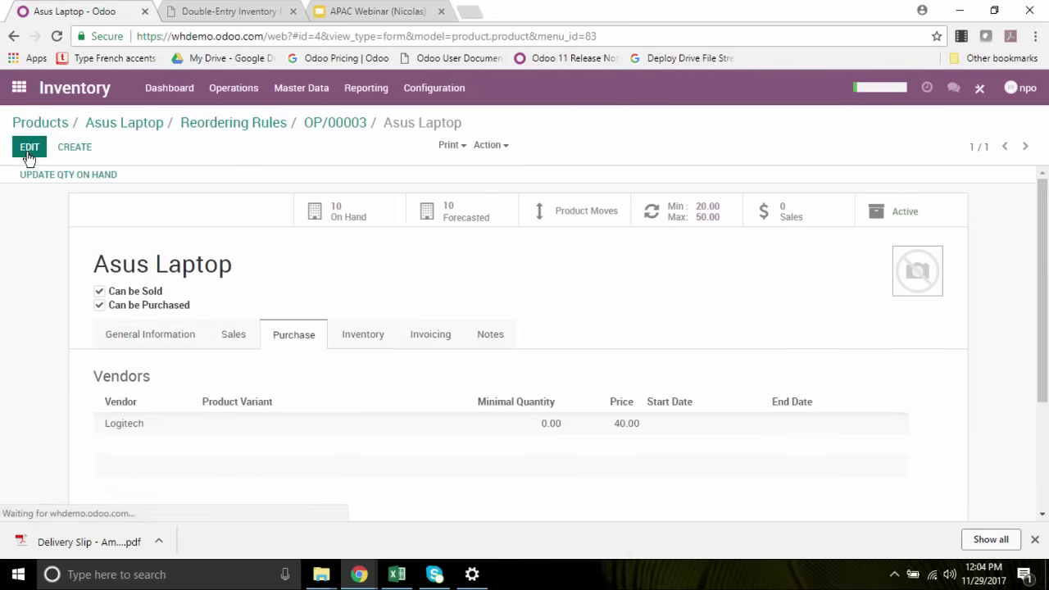
# Run the inventory scheduler to trigger the reordering rules.
pyautogui.click(238, 90)
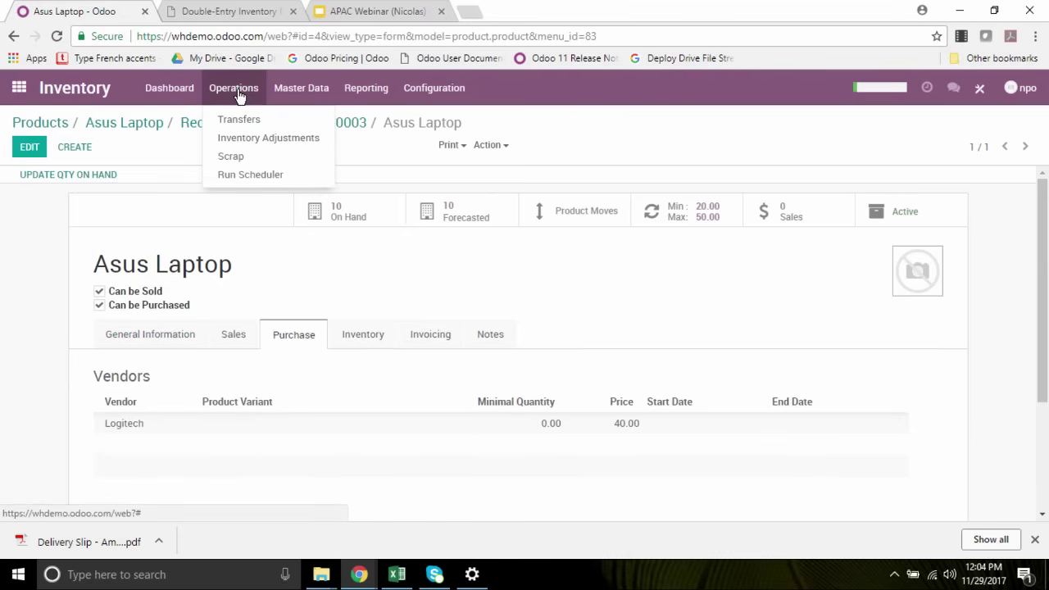
pyautogui.click(249, 177)
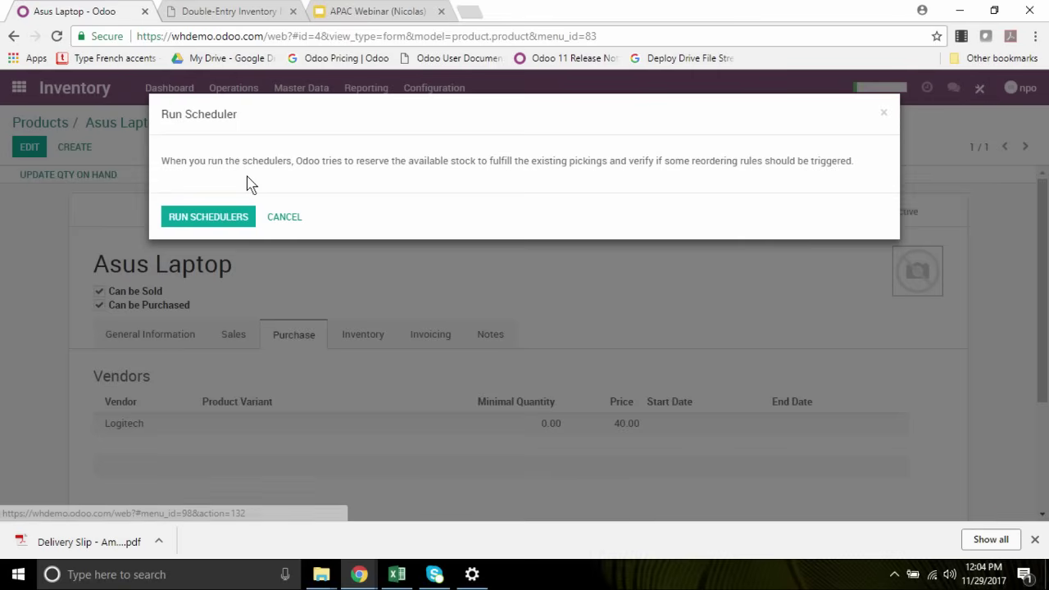
pyautogui.click(210, 217)
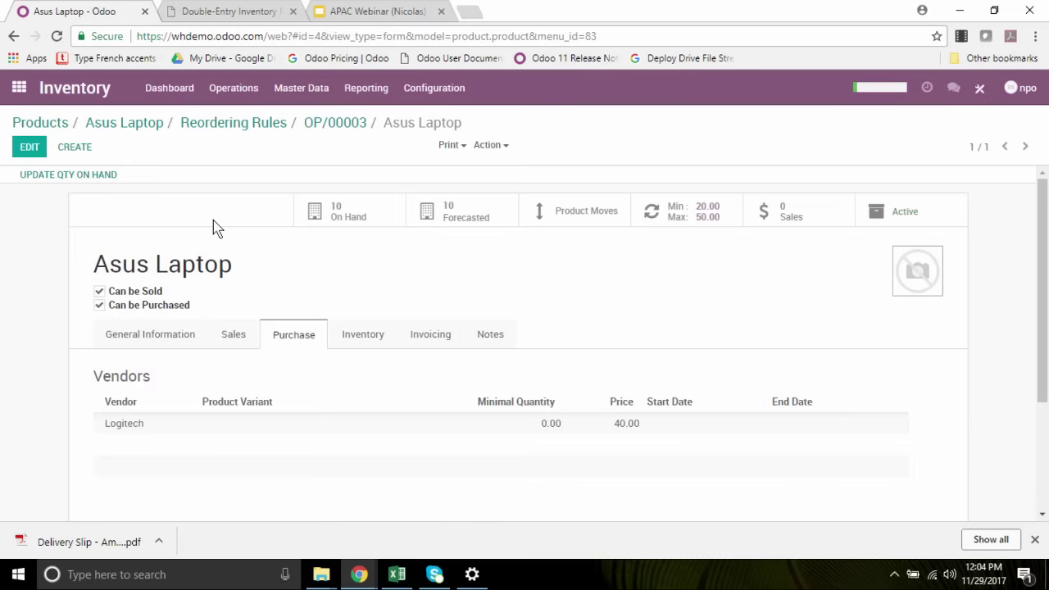
# Review the Asus request for quotation PO00007 and the Logitech request PO00008 in the Purchases app.
pyautogui.click(19, 87)
pyautogui.click(477, 279)
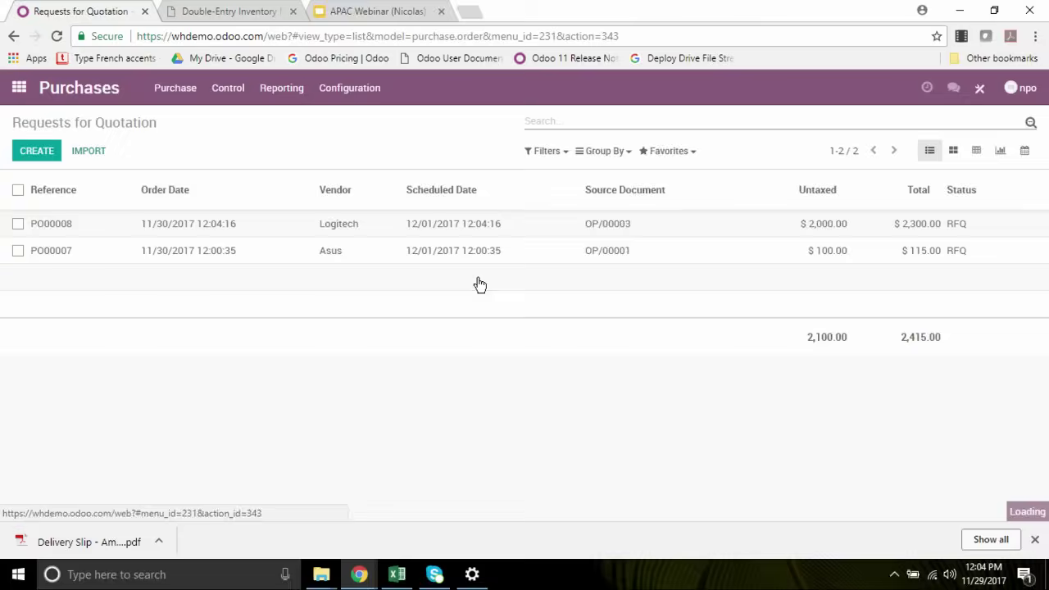
pyautogui.click(336, 255)
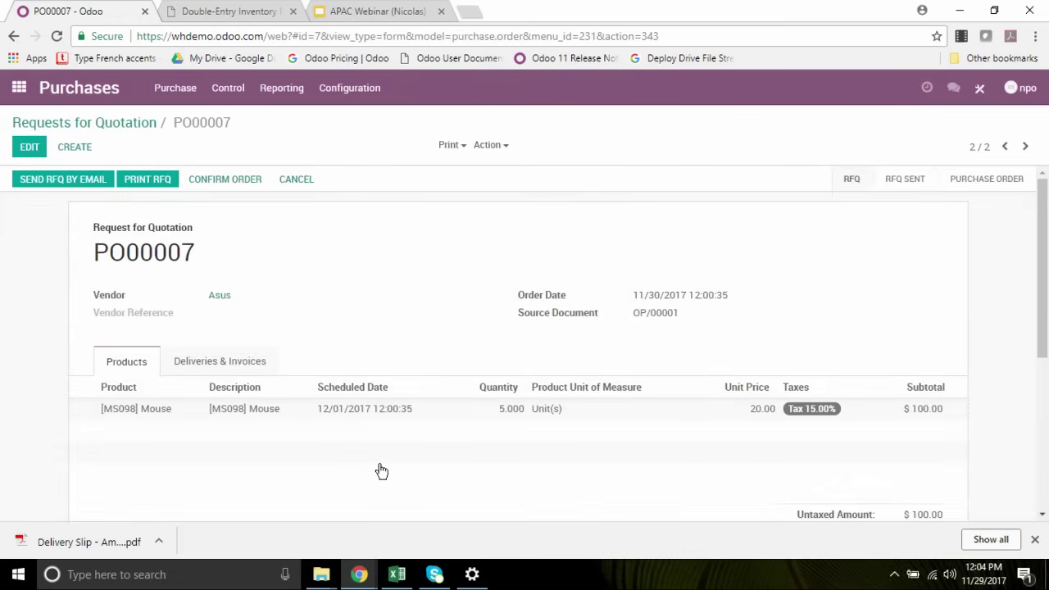
pyautogui.click(113, 122)
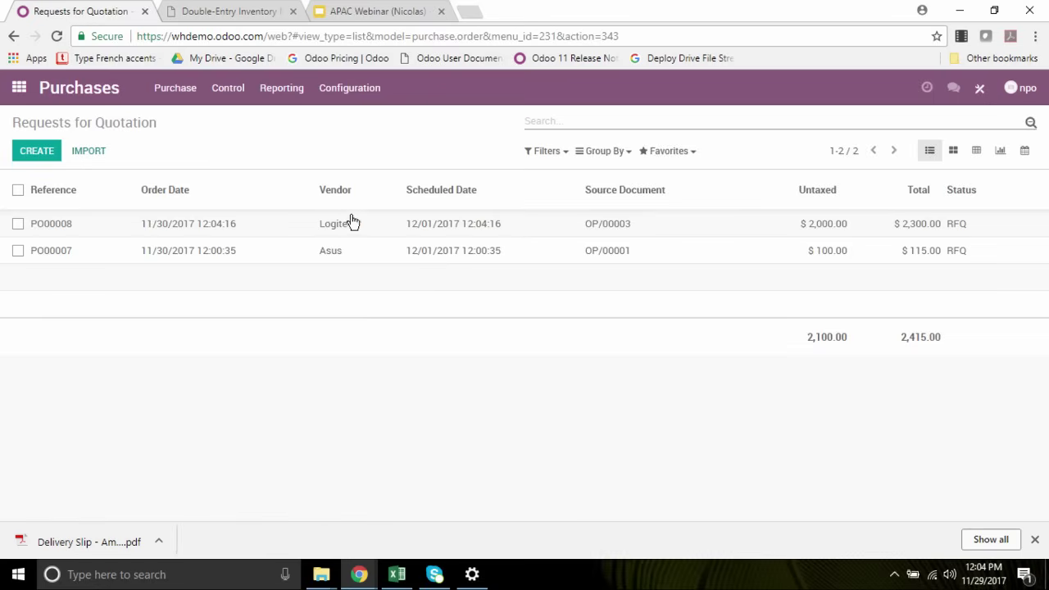
pyautogui.click(350, 221)
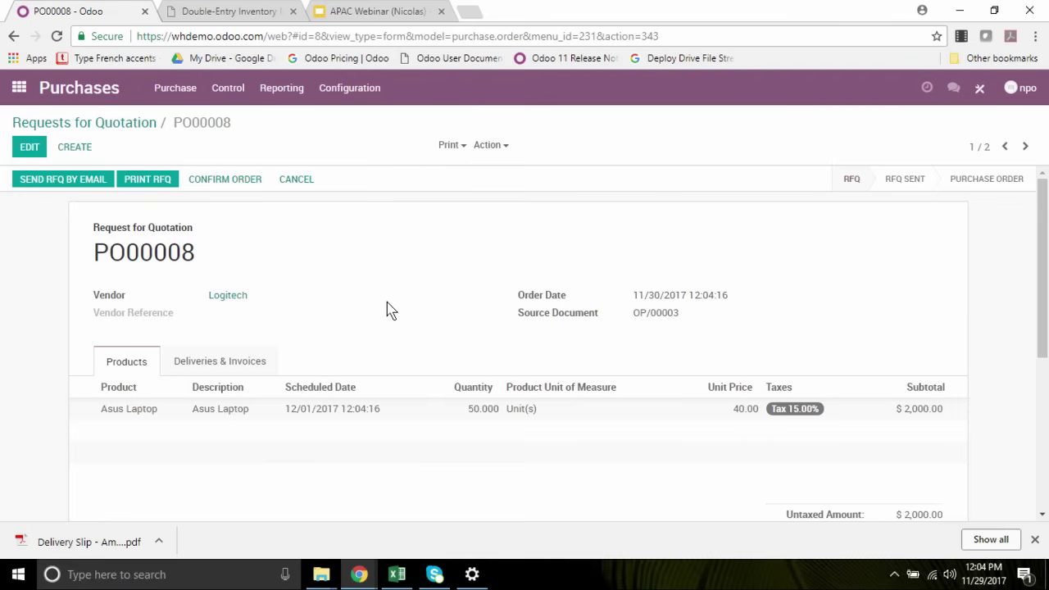
# Look over the Inventory dashboard and open the Barcode app.
pyautogui.click(19, 89)
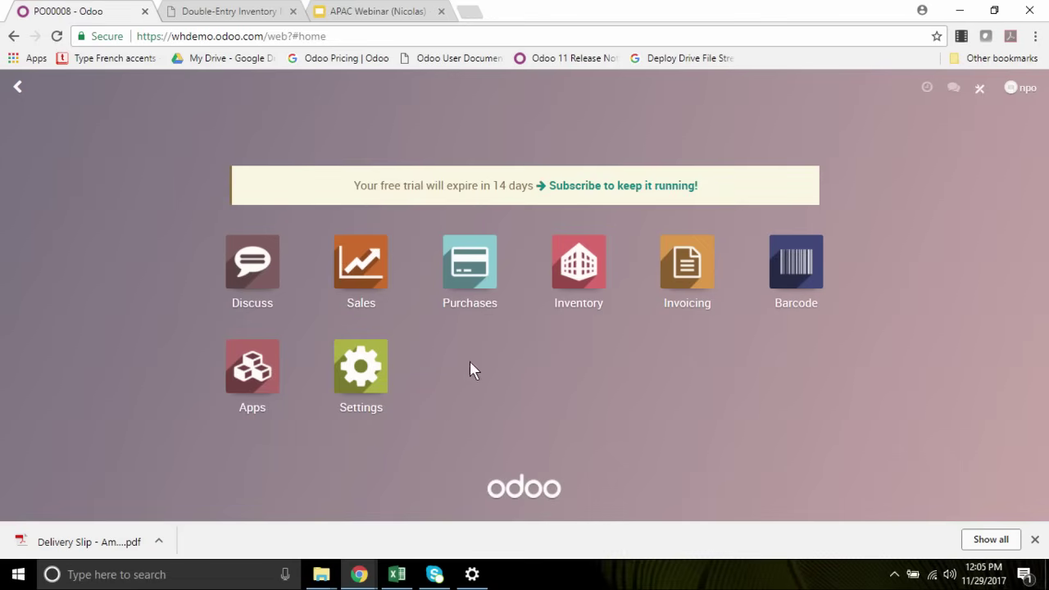
pyautogui.click(580, 278)
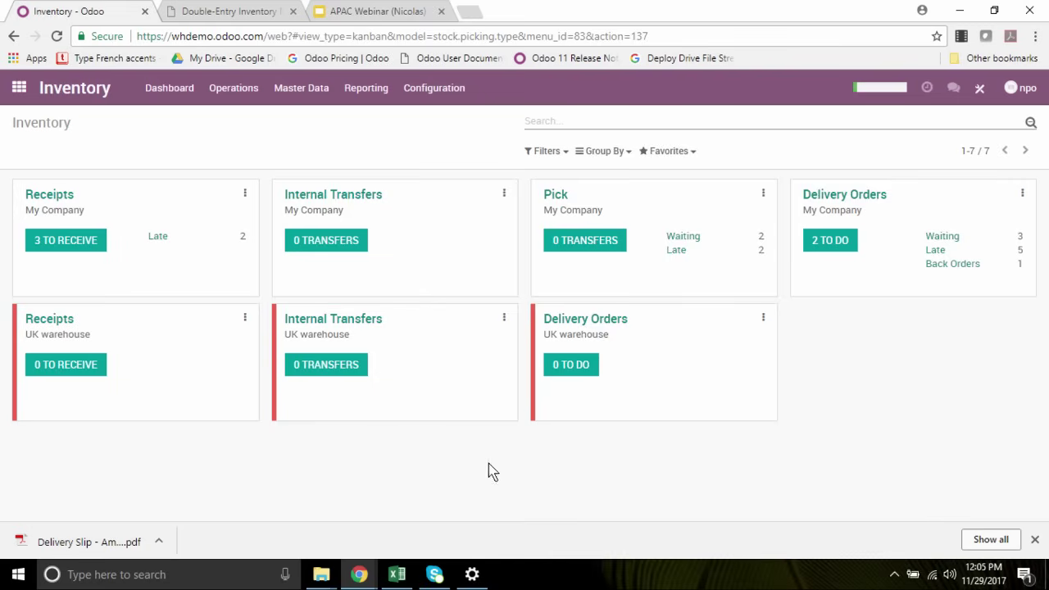
pyautogui.click(18, 87)
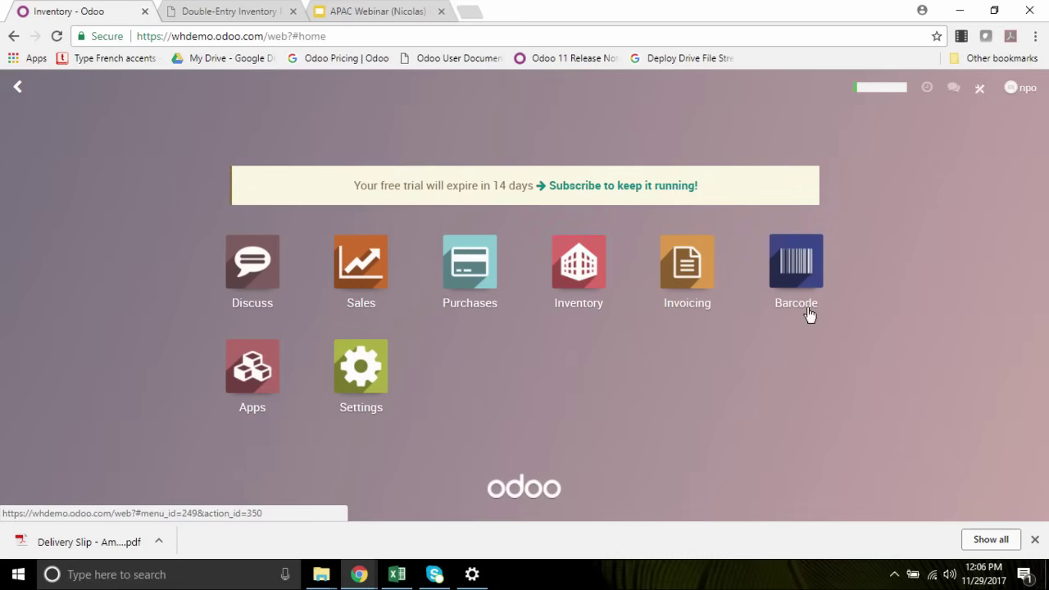
pyautogui.click(795, 282)
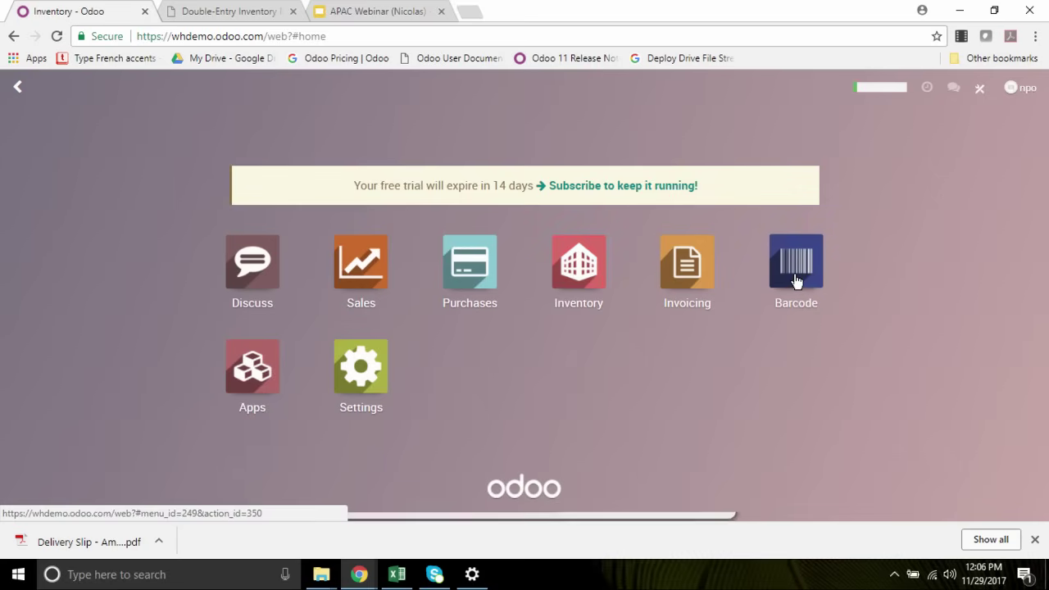
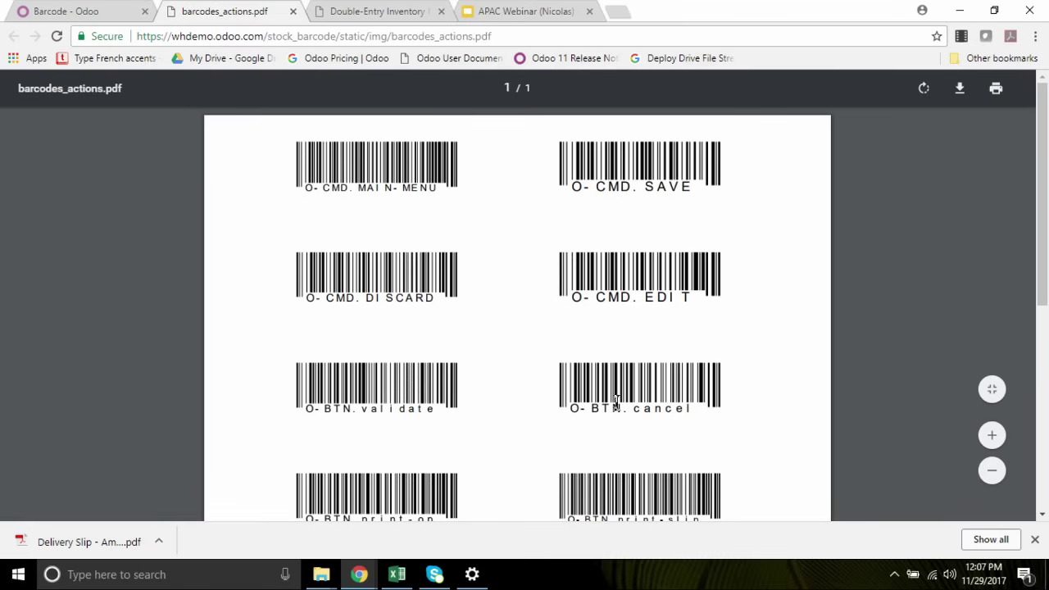
# Review all the barcode commands in the barcodes_actions.pdf document and close it.
pyautogui.scroll(-2, 623, 382)
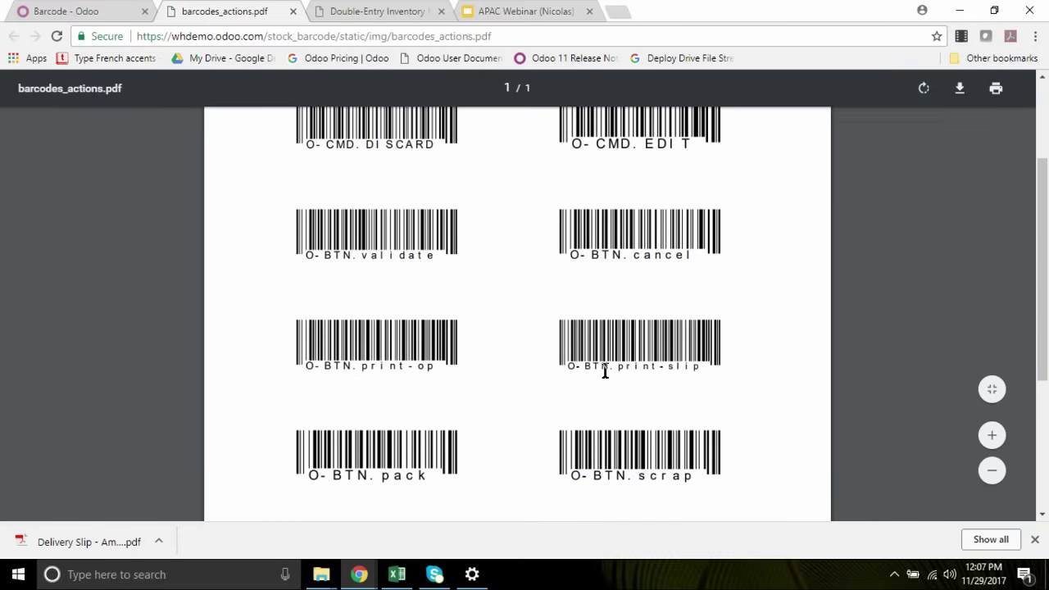
pyautogui.scroll(-1, 665, 354)
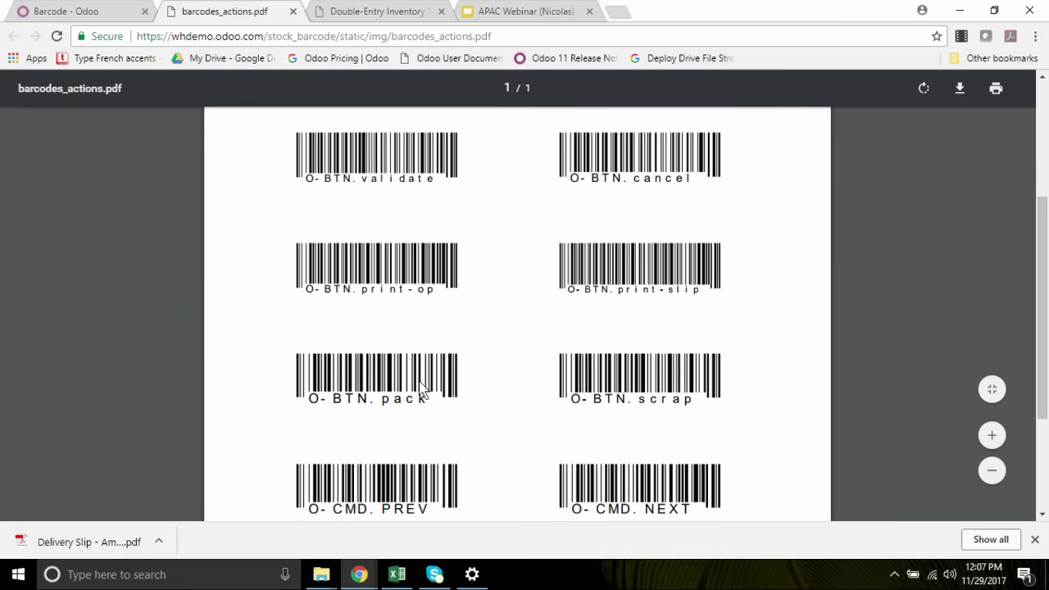
pyautogui.scroll(-2, 426, 385)
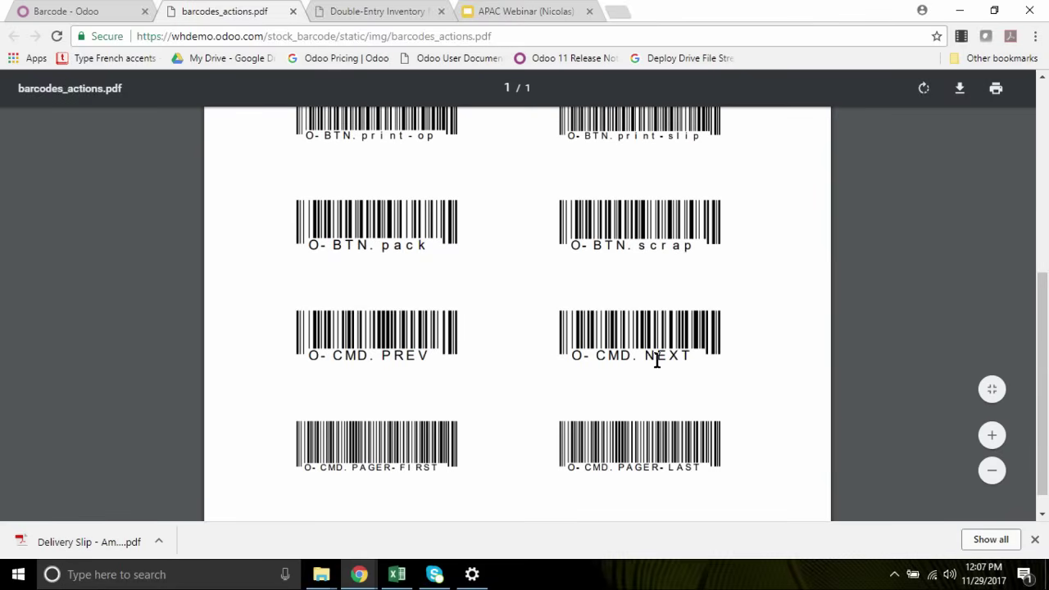
pyautogui.scroll(5, 638, 449)
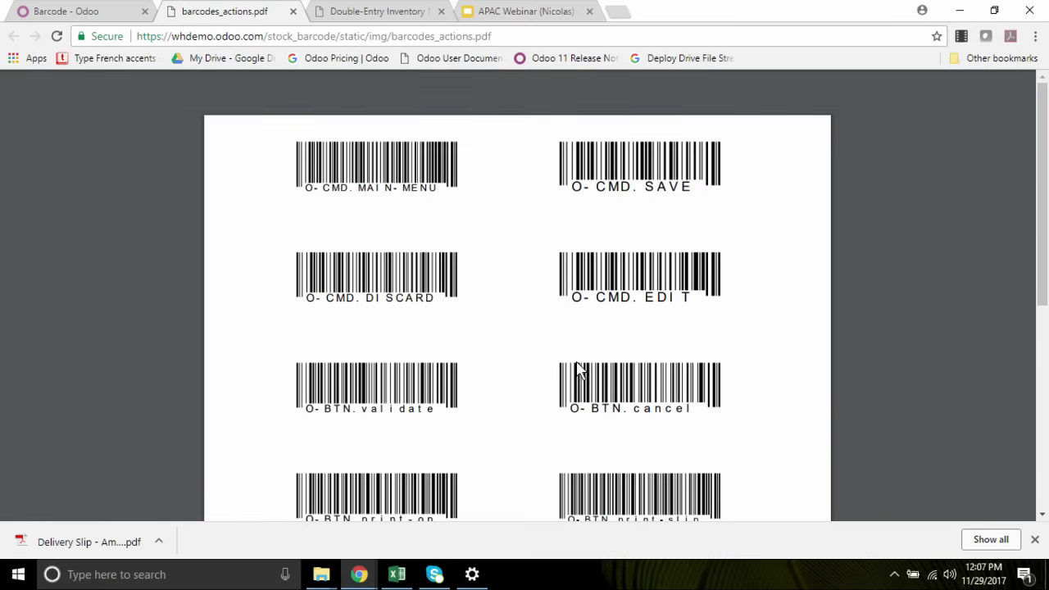
pyautogui.click(293, 11)
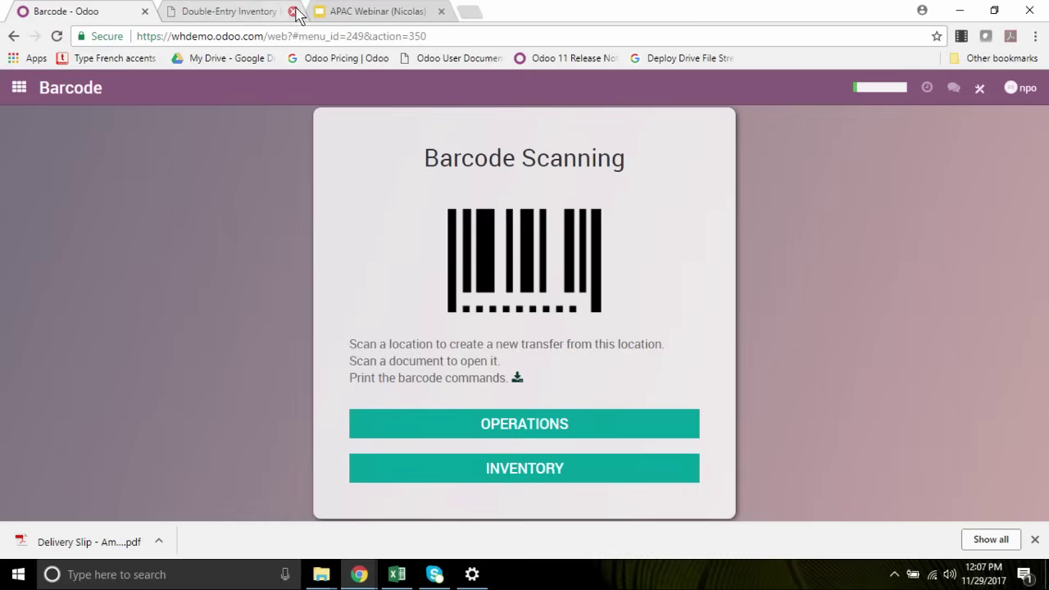
# Open a barcode inventory for WH/Stock and return to the Barcode Scanning screen.
pyautogui.click(538, 477)
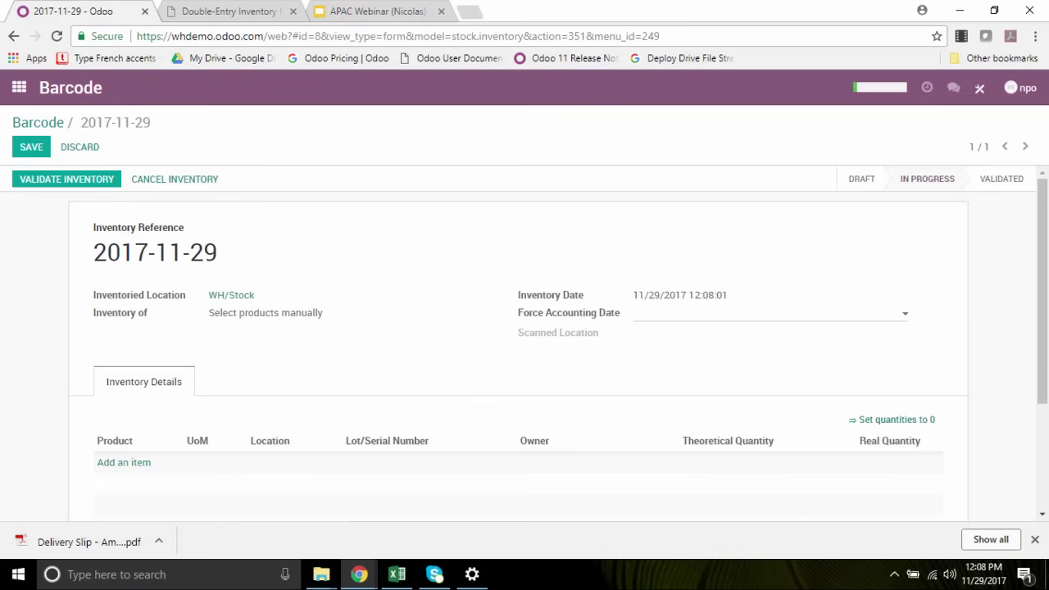
pyautogui.click(38, 123)
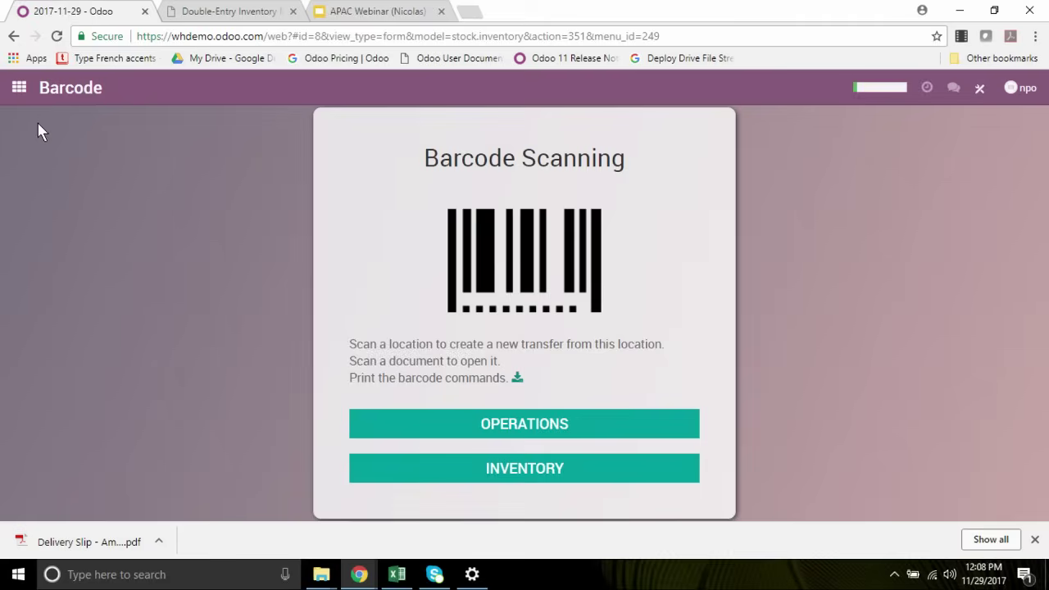
# List the ready My Company receipts in the barcode operations and filter them by WH/IN/00002.
pyautogui.click(536, 426)
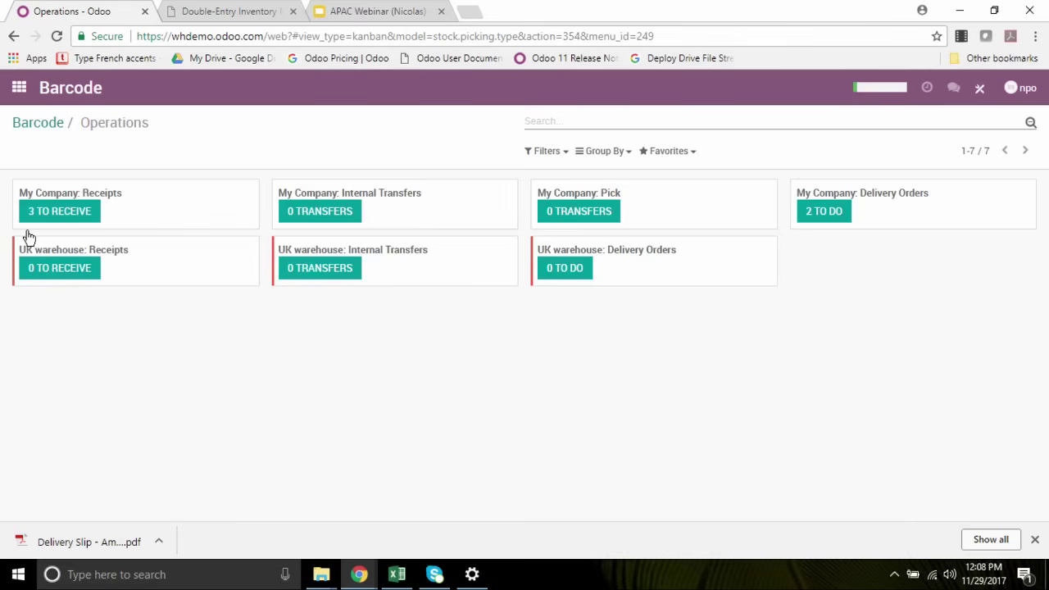
pyautogui.click(64, 214)
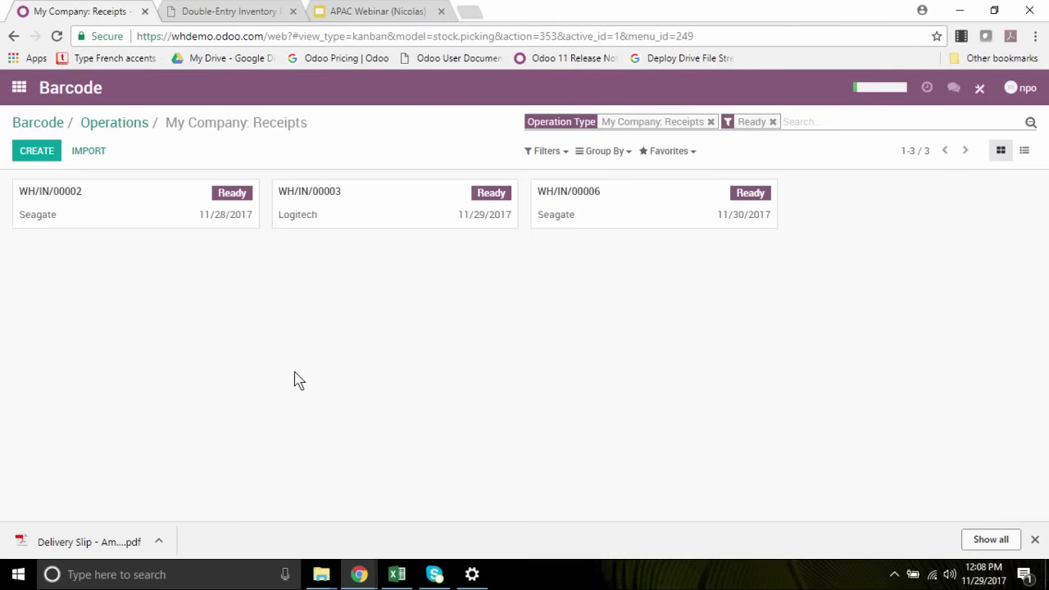
pyautogui.write('WH/IN/00002')
pyautogui.press('Return')
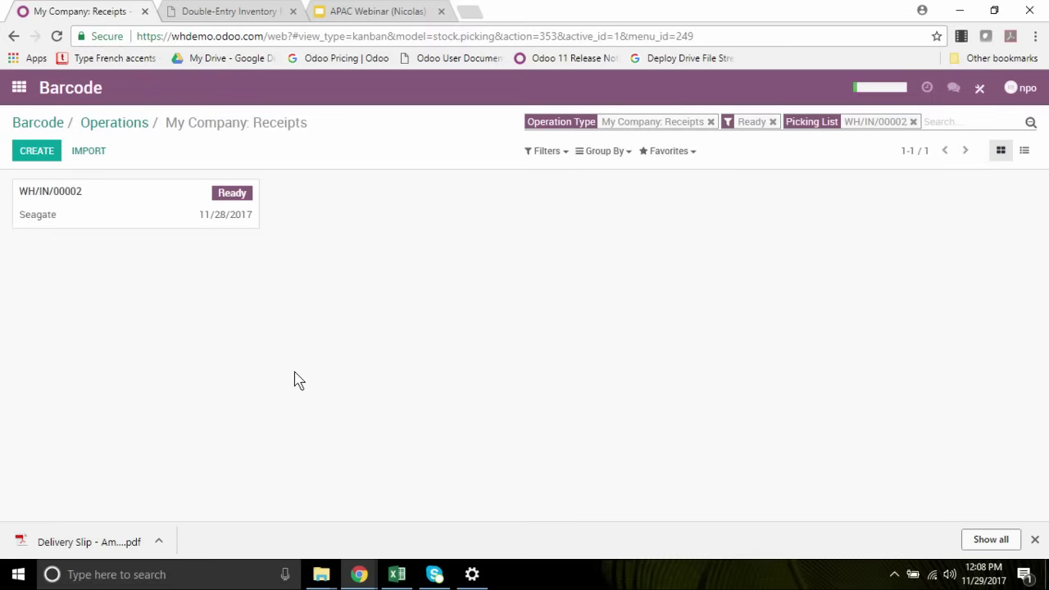
pyautogui.press('Return')
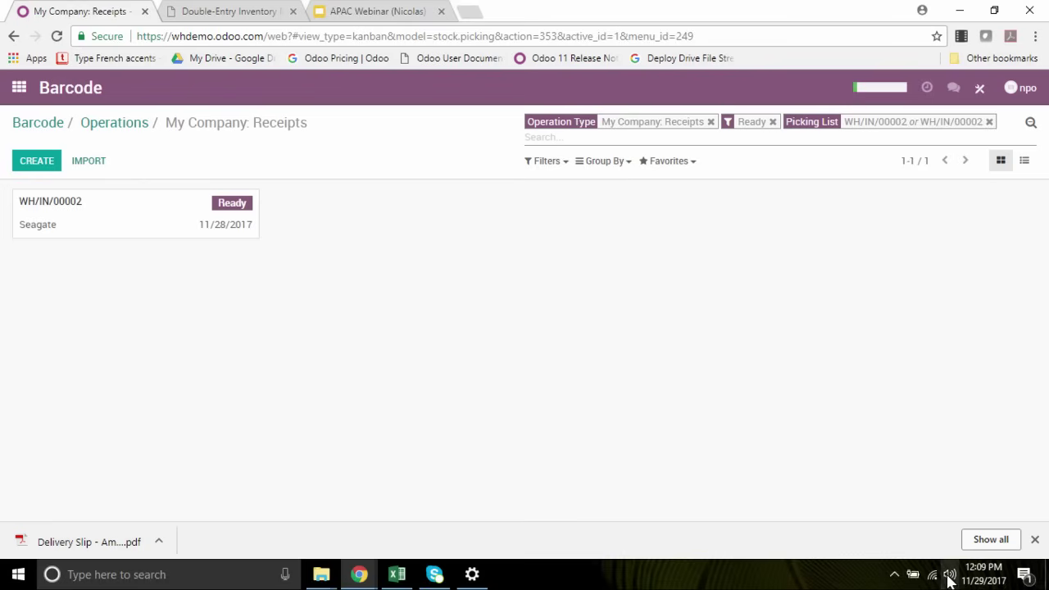
pyautogui.write('WH/IN/00002')
pyautogui.press('Return')
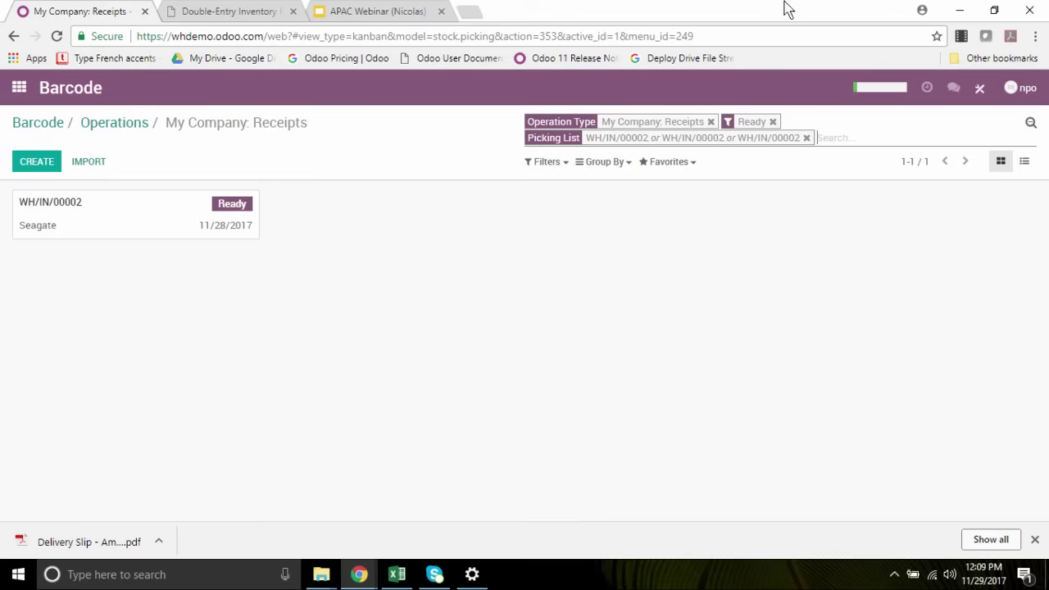
# Receive 3 units of HDD 1T on receipt WH/IN/00002 and validate it with a backorder for the remaining units.
pyautogui.click(88, 235)
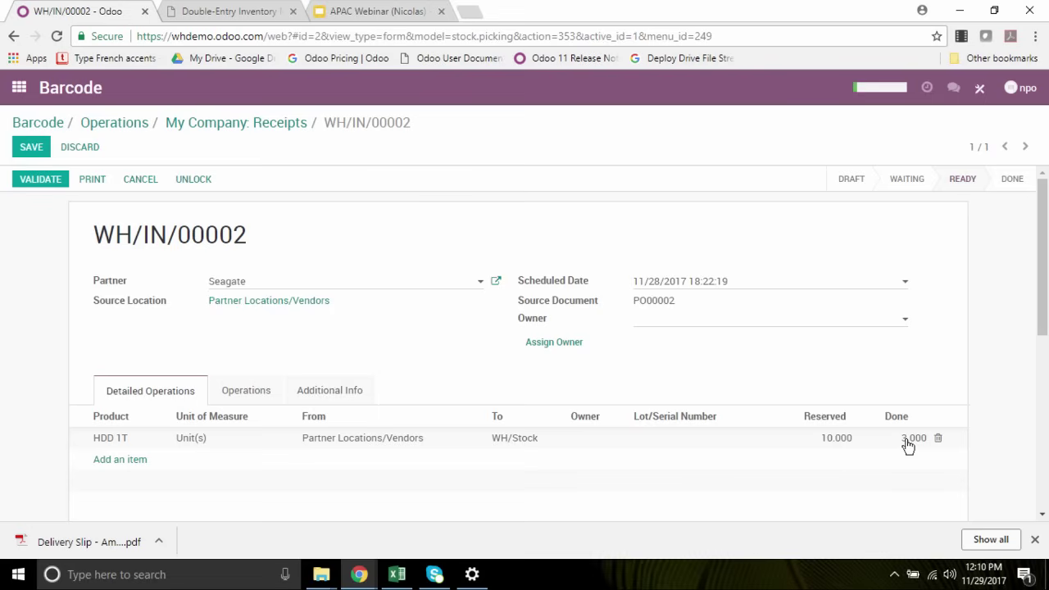
pyautogui.hotkey('alt', 's')
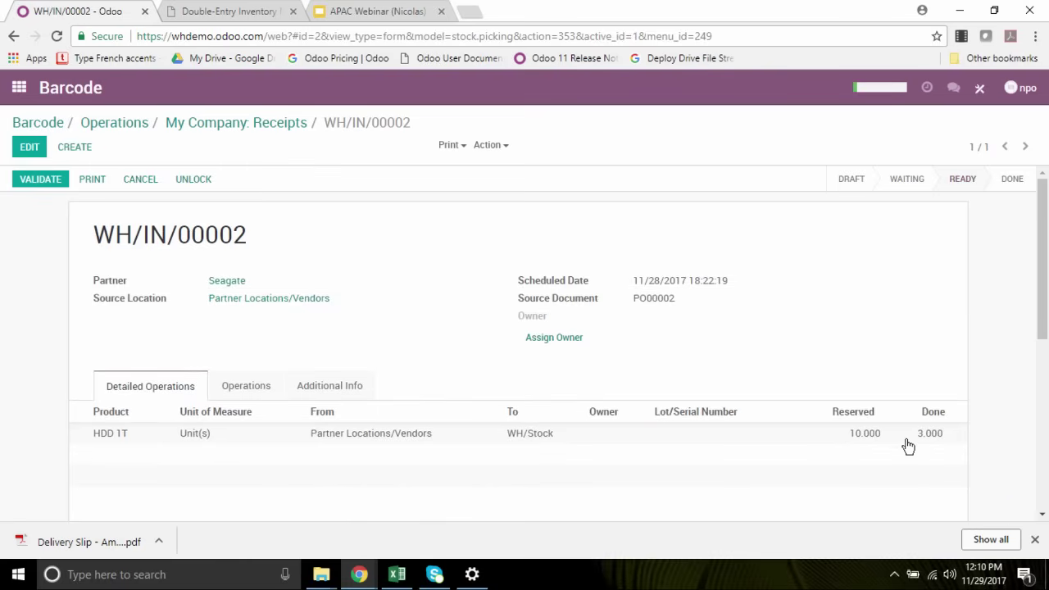
pyautogui.hotkey('alt', 'v')
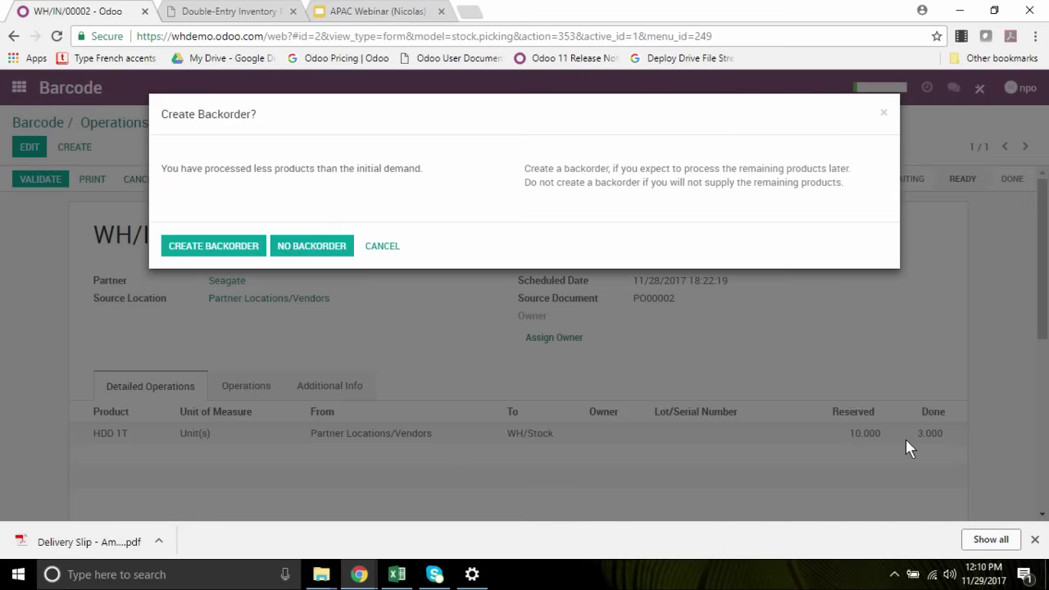
pyautogui.write('O-BTN.validate')
pyautogui.click(214, 246)
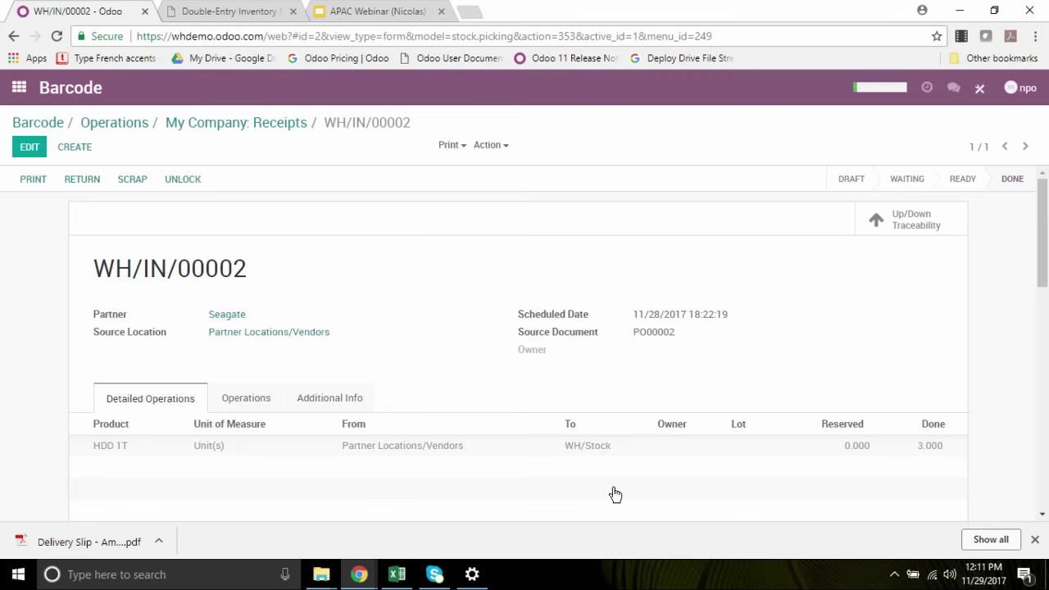
# Return from the validated receipt to the barcode operations overview.
pyautogui.click(262, 123)
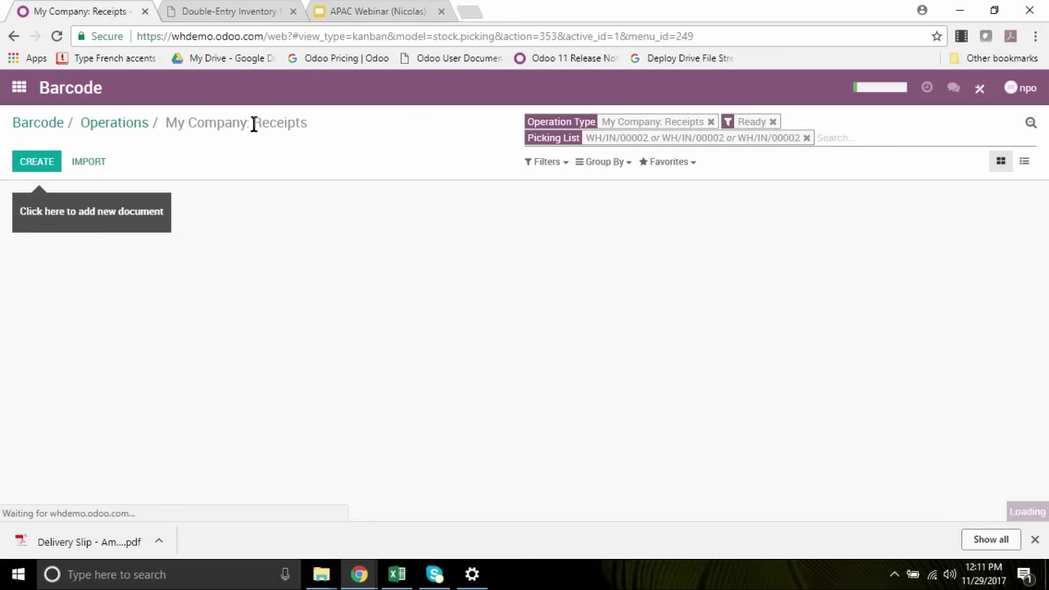
pyautogui.click(118, 122)
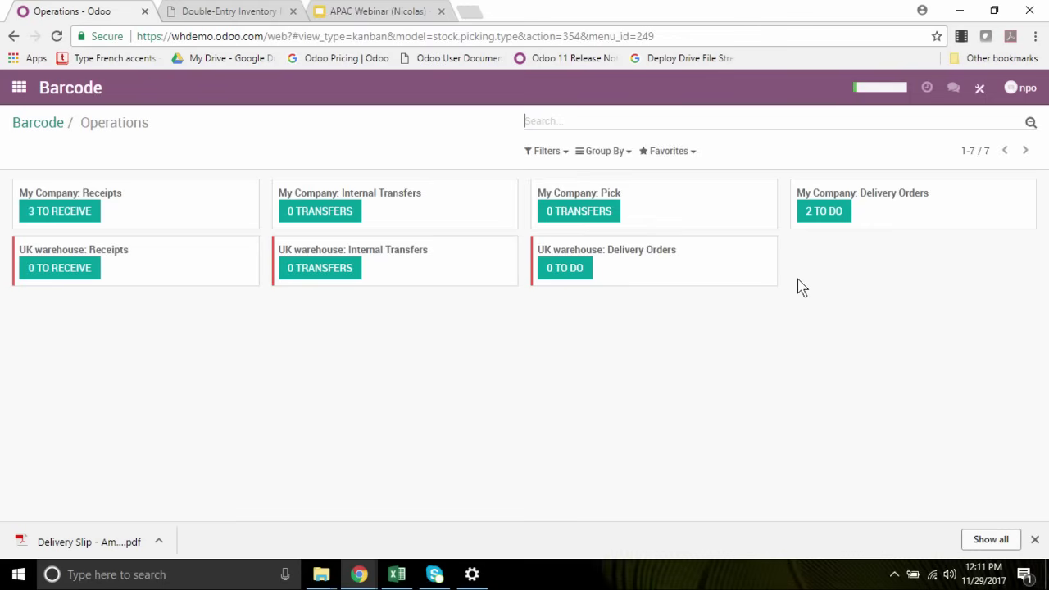
pyautogui.write('WH/OUT/00001')
pyautogui.press('Return')
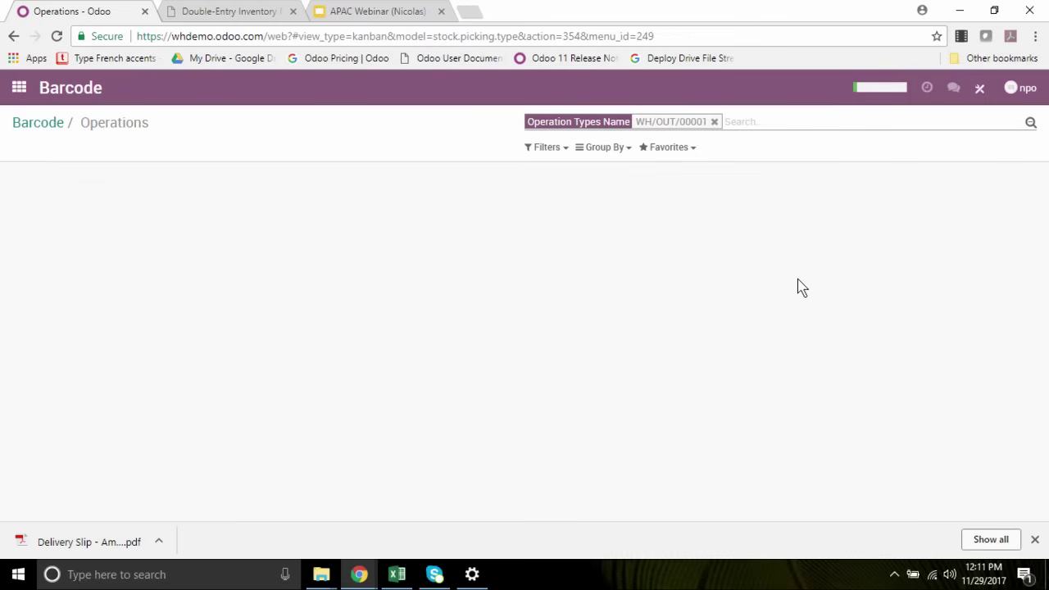
pyautogui.click(714, 121)
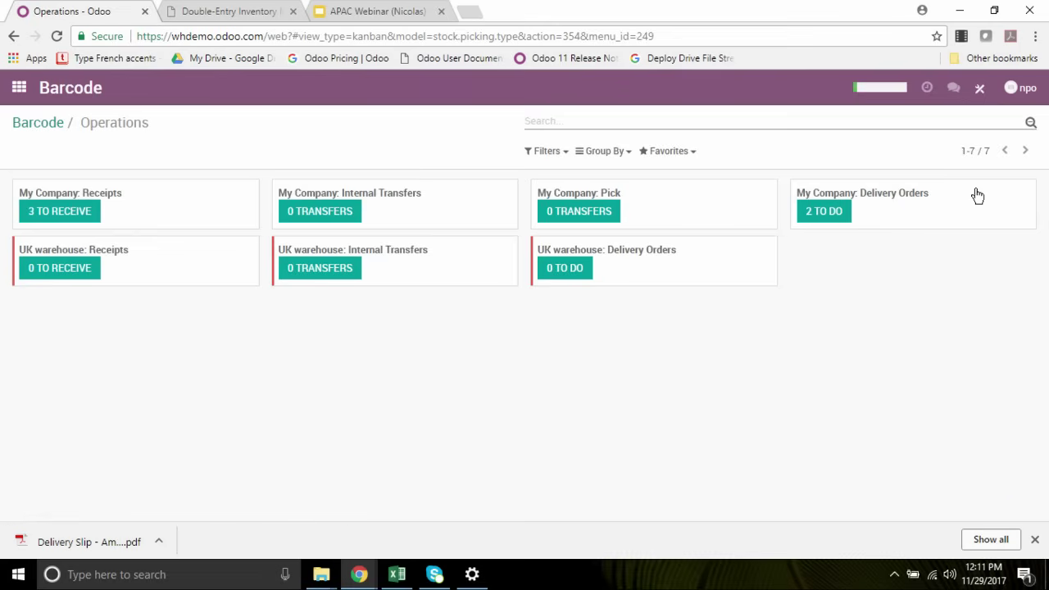
# Find WH/OUT/00001 among the My Company delivery orders and validate 2 Wireless keyboard and 2 HDD 1T units with a backorder.
pyautogui.click(893, 213)
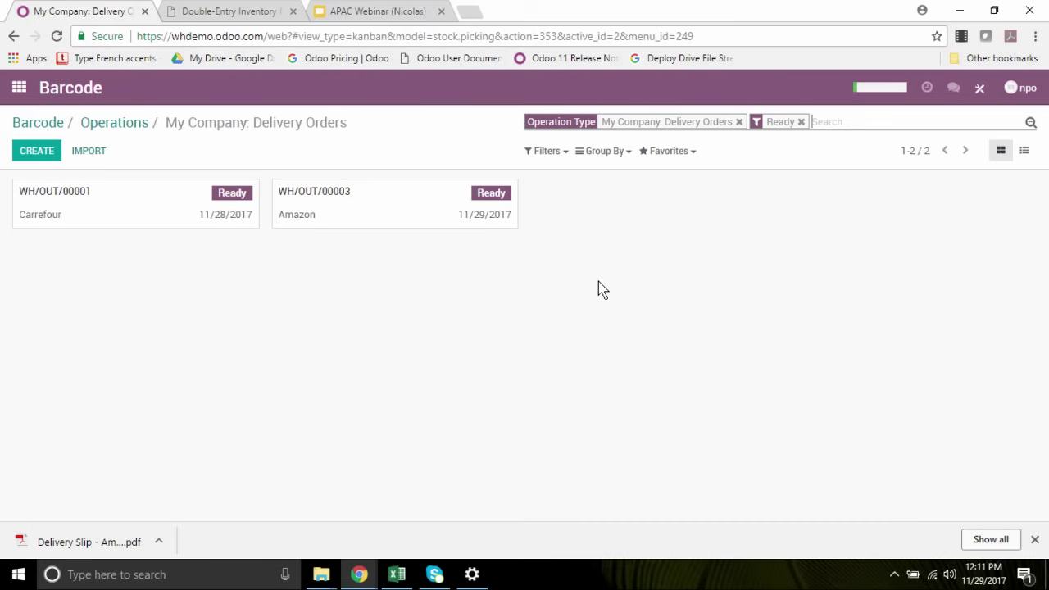
pyautogui.write('WH/OUT/00001')
pyautogui.press('Return')
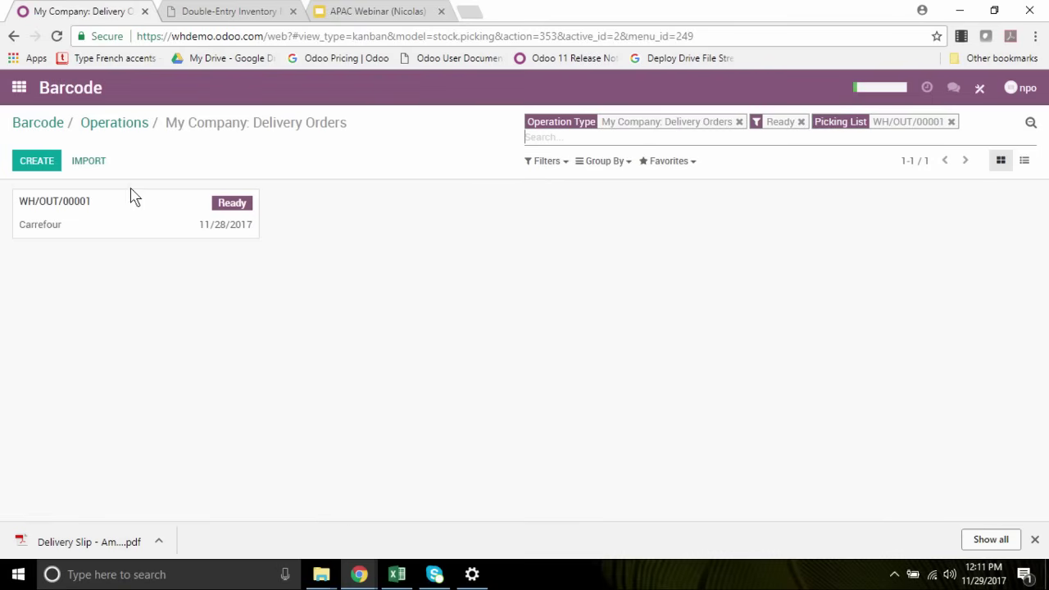
pyautogui.click(130, 211)
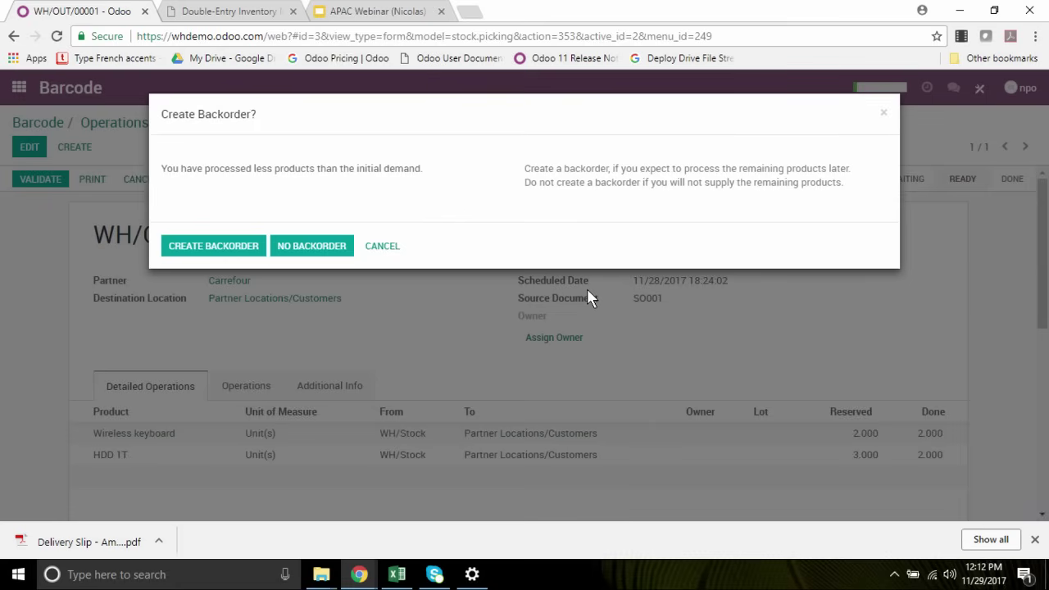
pyautogui.click(231, 248)
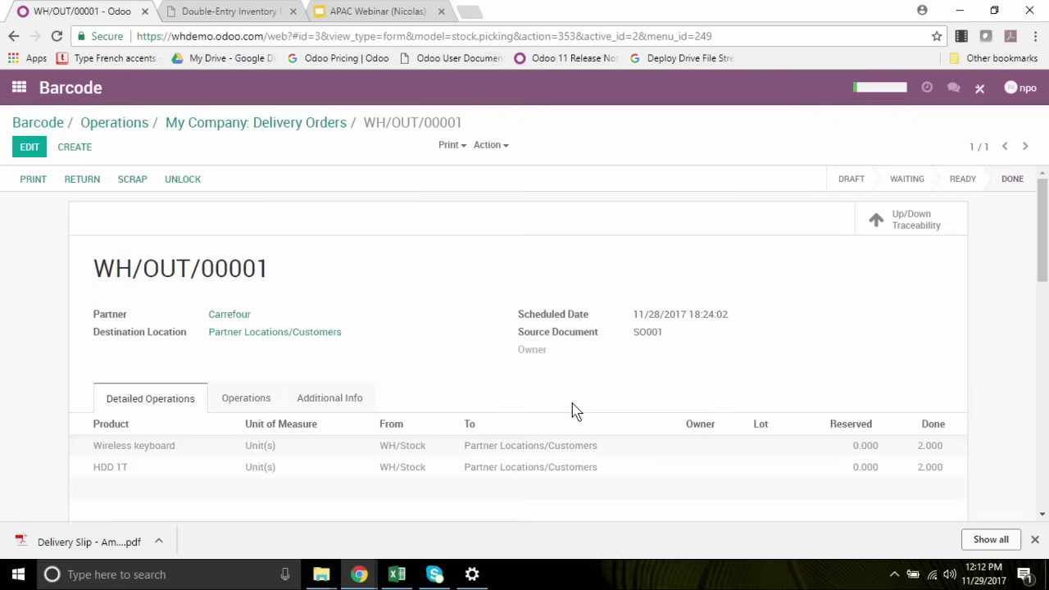
# Switch to the APAC Webinar presentation in Google Slides and show slide 13 with the thank-you and contact information.
pyautogui.click(377, 11)
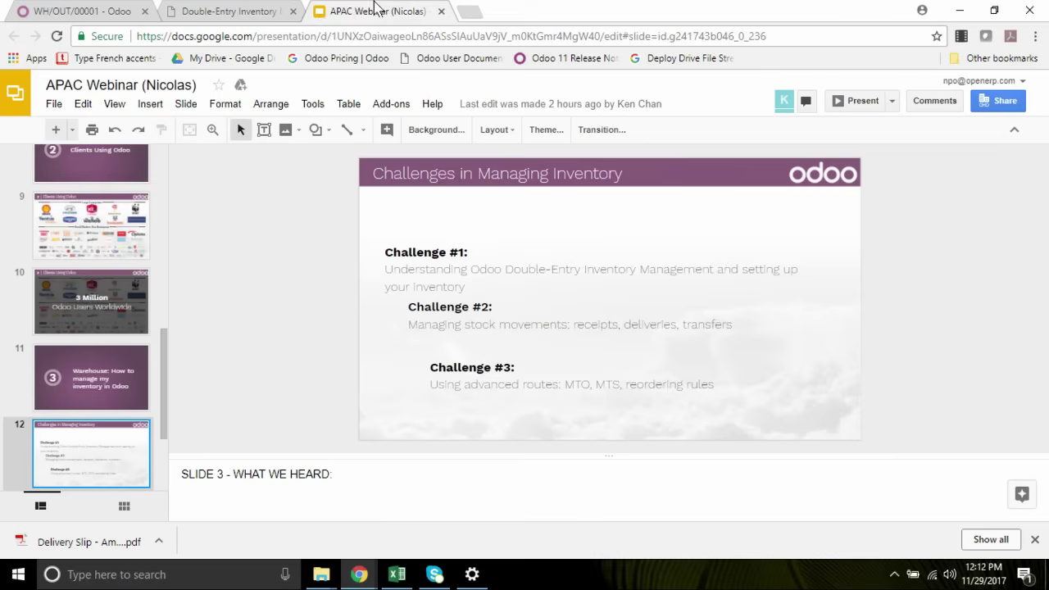
pyautogui.scroll(-2, 150, 377)
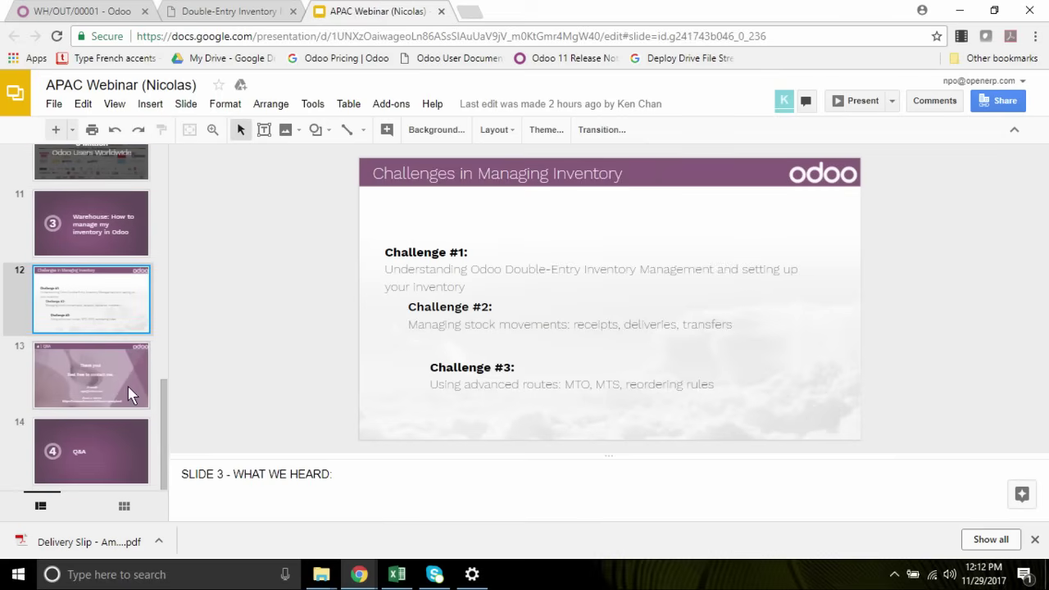
pyautogui.click(118, 381)
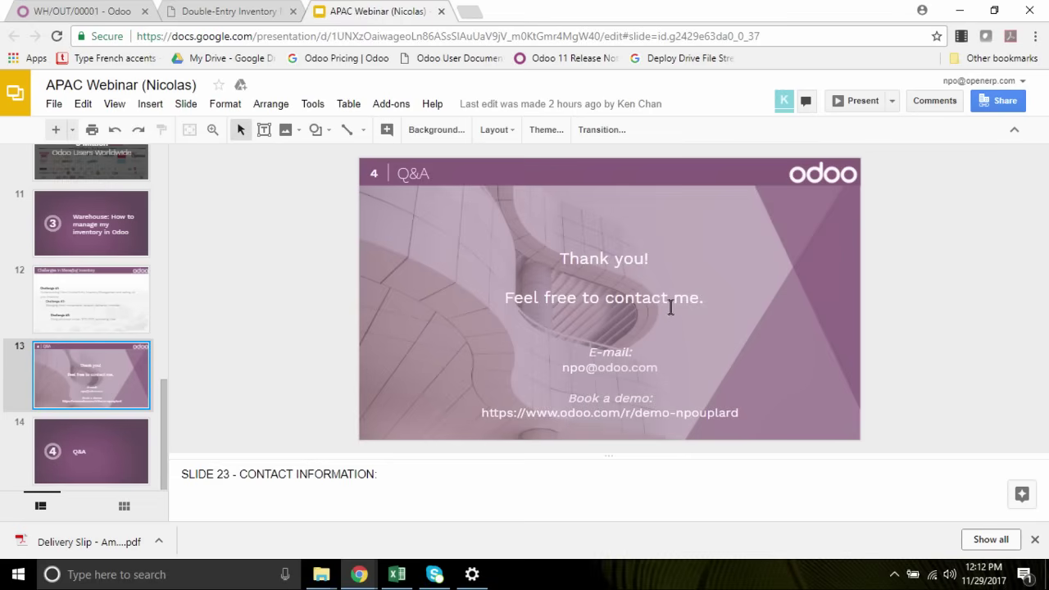